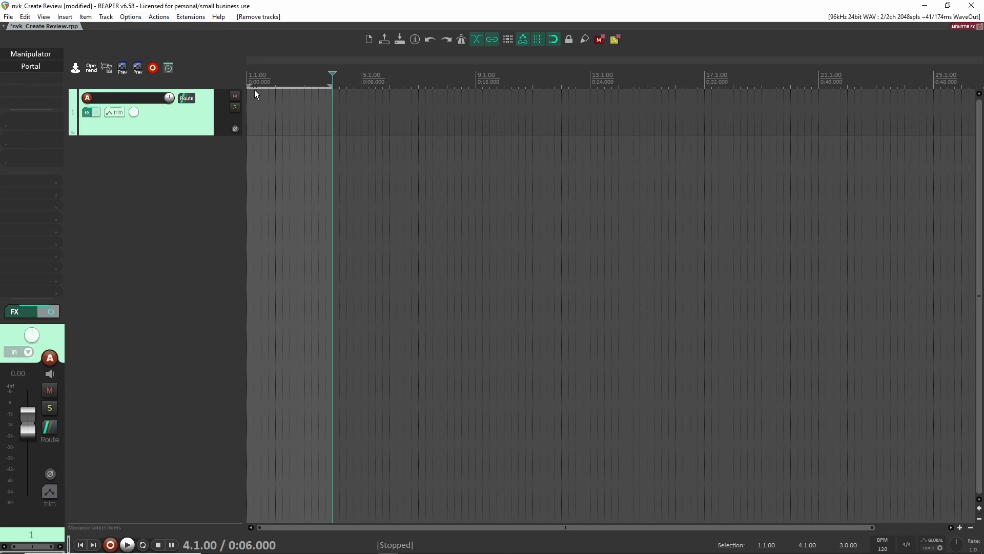
- Find the nvk create scripts in the action list, run nvk_CREATE.lua, close the list and move the search window higher
{"action": "key", "text": "question"}
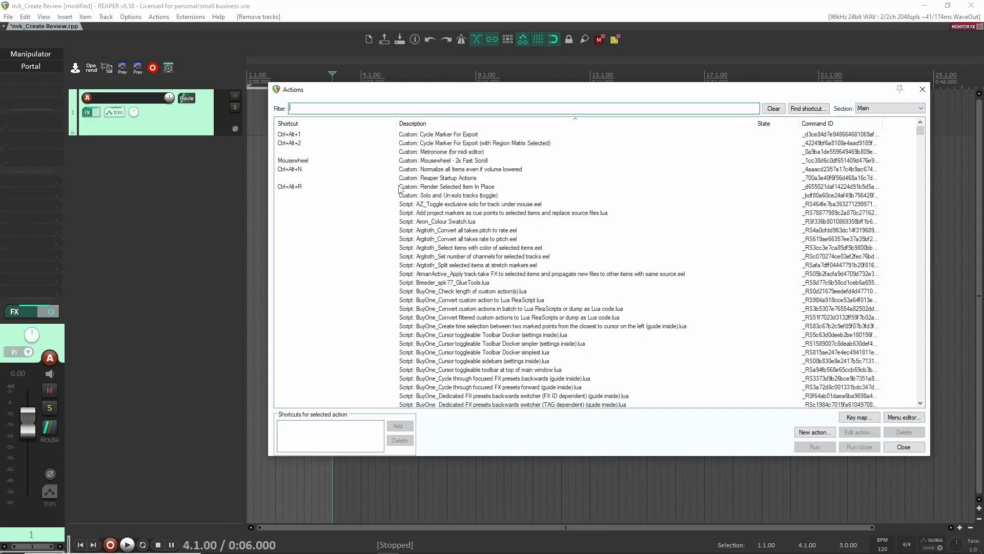
{"action": "type", "text": "nvk"}
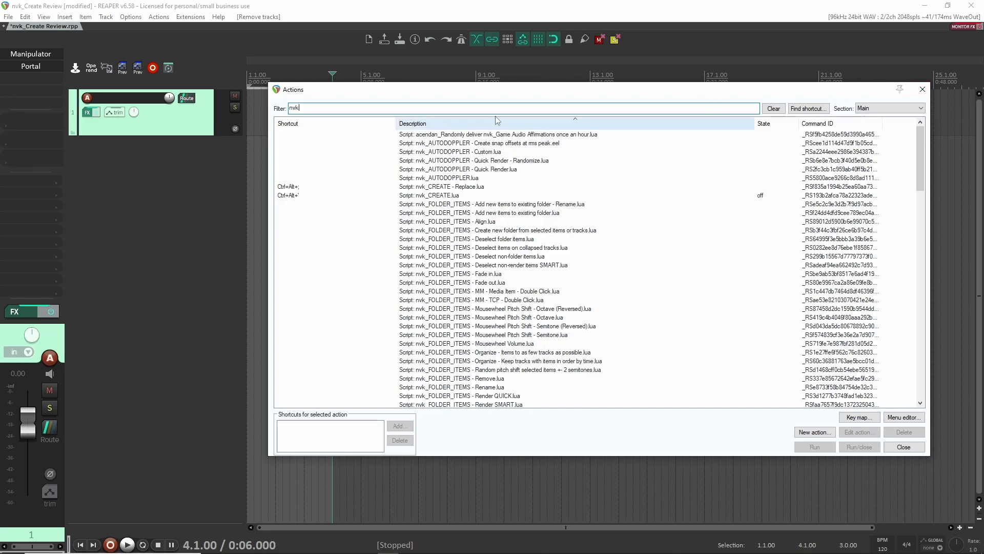
{"action": "type", "text": "create"}
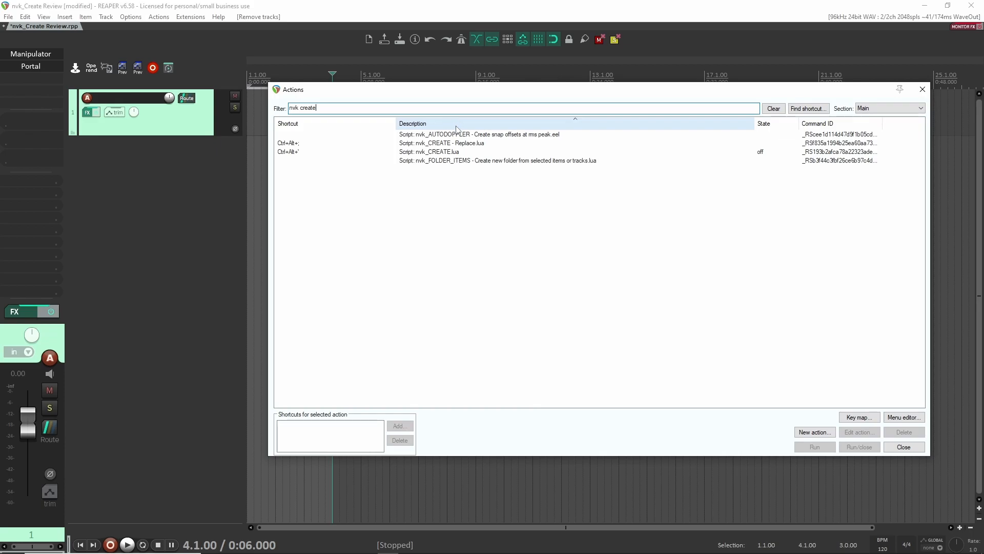
{"action": "left_click", "coordinate": [446, 152]}
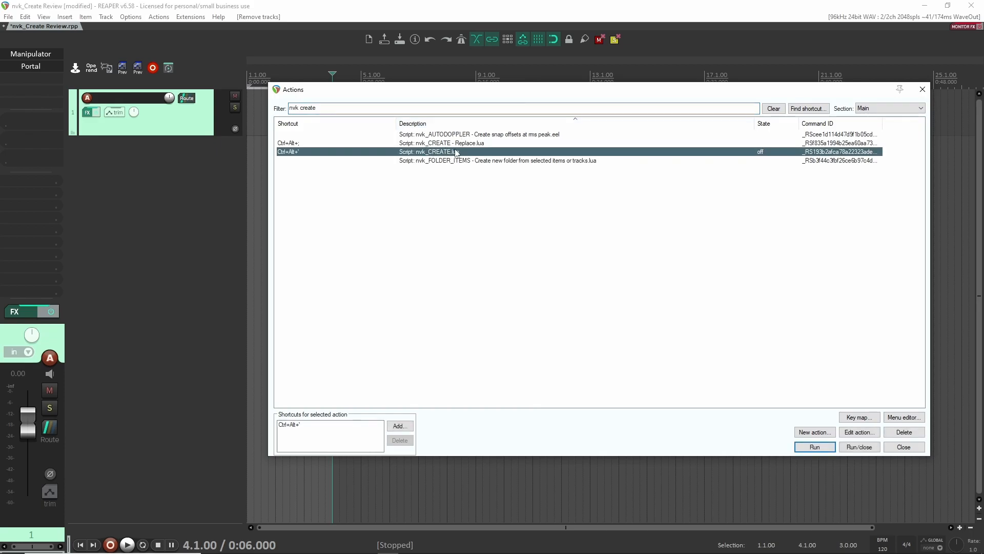
{"action": "left_click", "coordinate": [434, 145]}
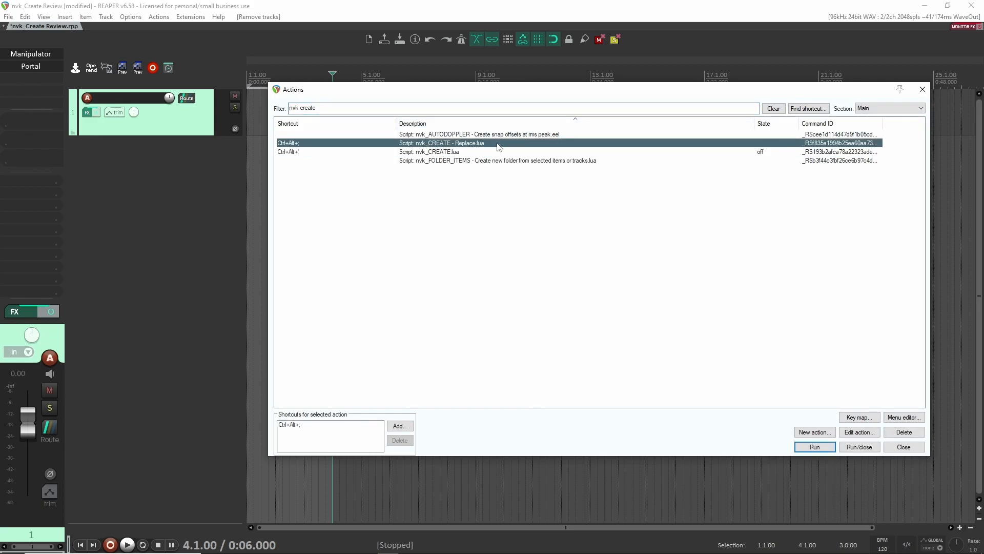
{"action": "left_click", "coordinate": [482, 152]}
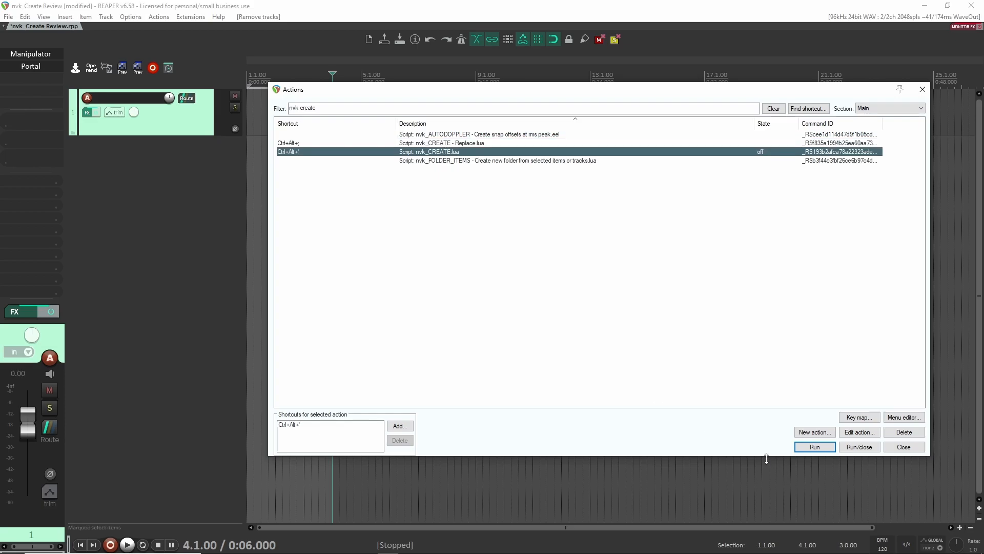
{"action": "left_click", "coordinate": [815, 447]}
{"action": "left_click", "coordinate": [922, 90]}
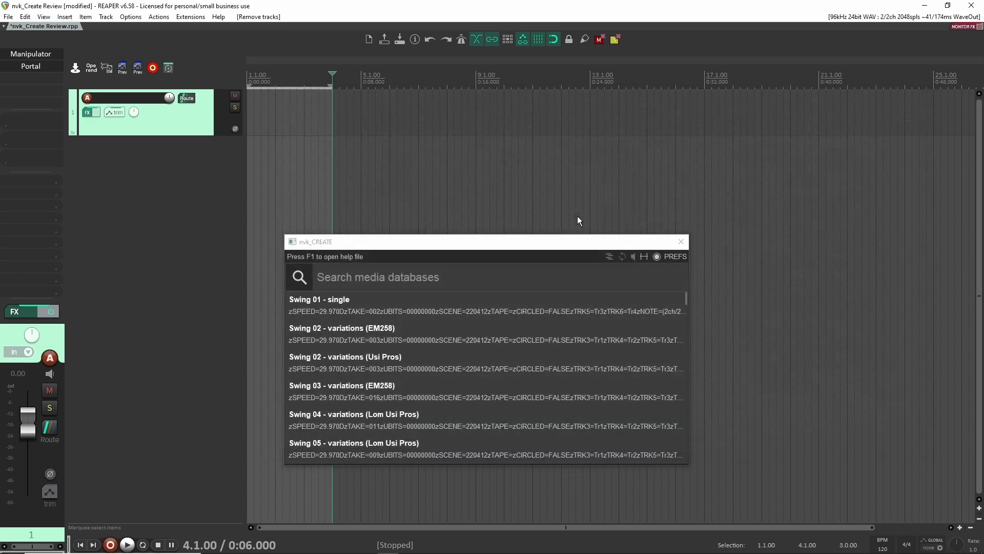
{"action": "left_click_drag", "start_coordinate": [555, 246], "coordinate": [602, 147]}
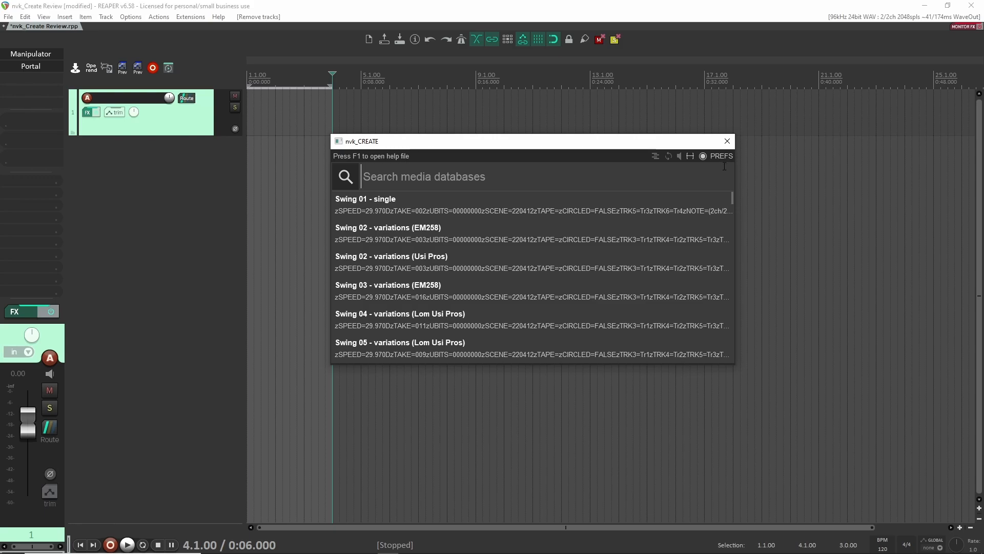
- Close the nvk_CREATE window, open the Media Explorer and enlarge its docked area to show the file list
{"action": "left_click", "coordinate": [727, 141]}
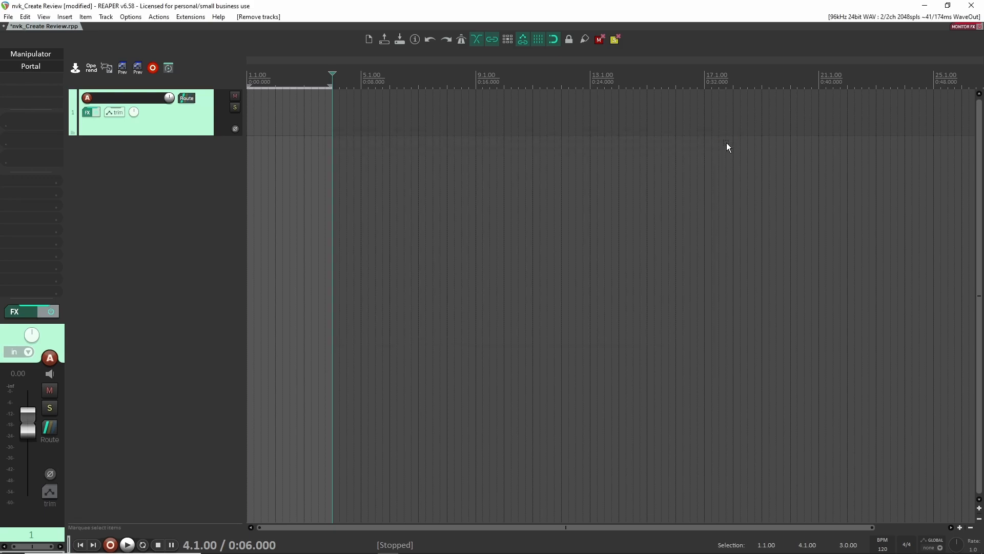
{"action": "left_click", "coordinate": [52, 19]}
{"action": "left_click", "coordinate": [130, 146]}
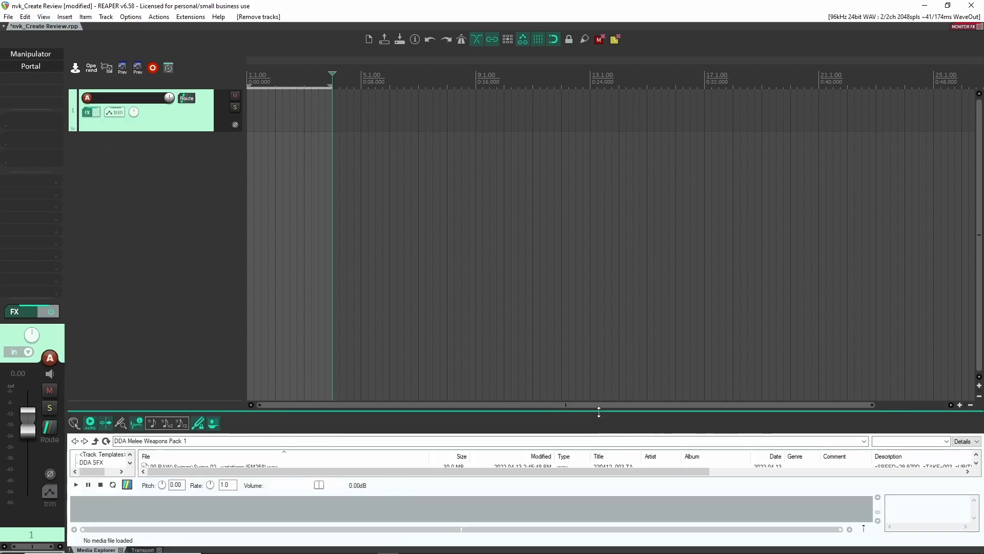
{"action": "left_click_drag", "start_coordinate": [600, 410], "coordinate": [584, 204]}
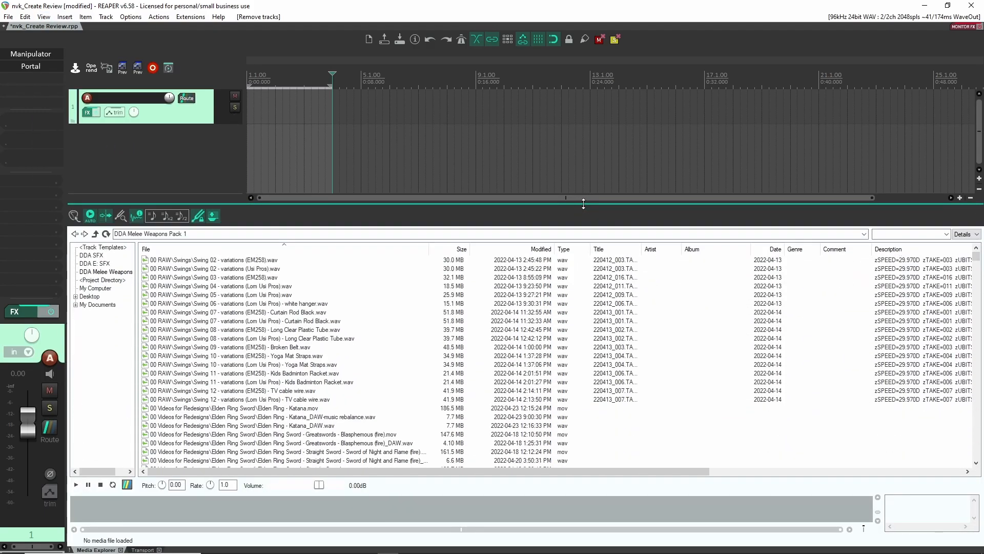
- Look through the DDA SFX, DDA E: SFX and DDA Melee Weapons Pack 1 databases and the database management options, and close the Media Explorer
{"action": "left_click", "coordinate": [101, 257]}
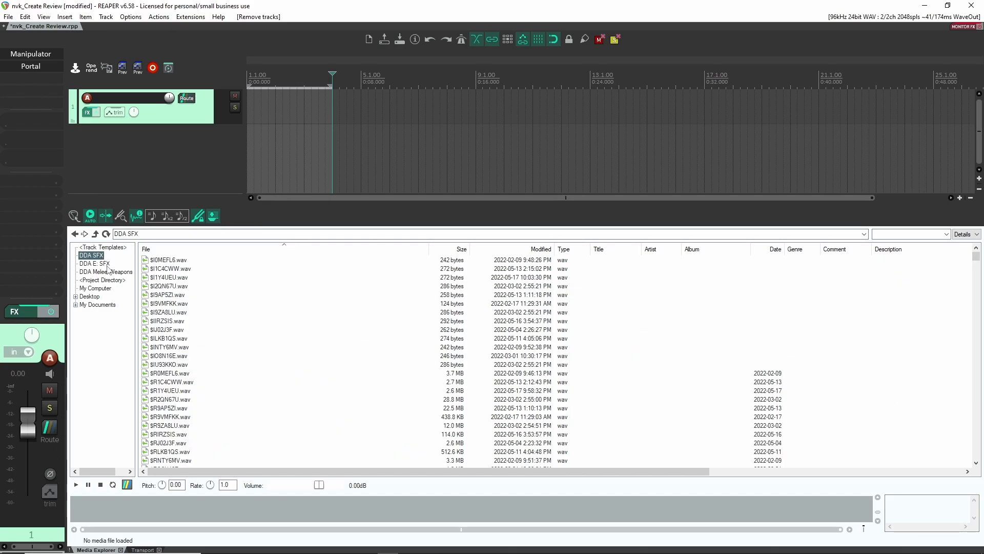
{"action": "left_click", "coordinate": [101, 264]}
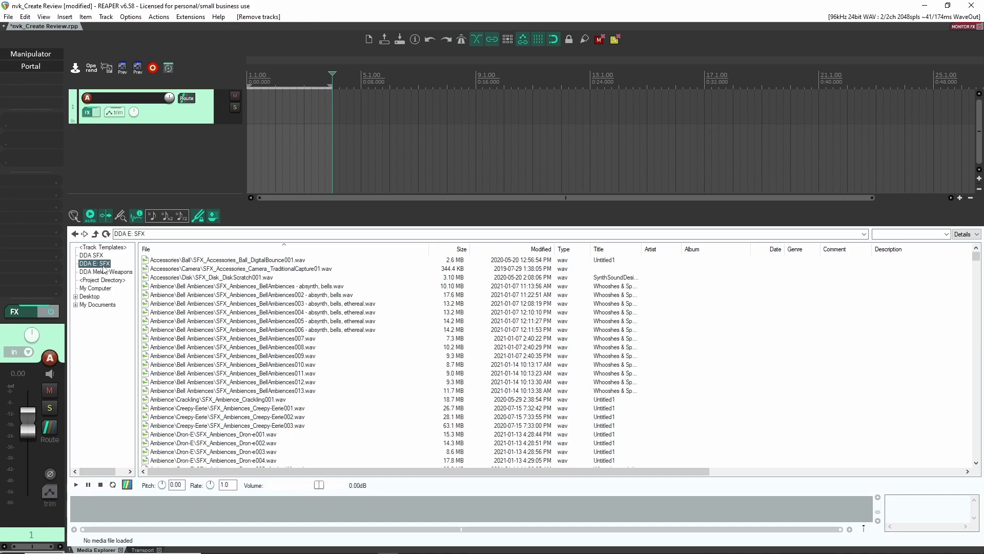
{"action": "left_click", "coordinate": [110, 272]}
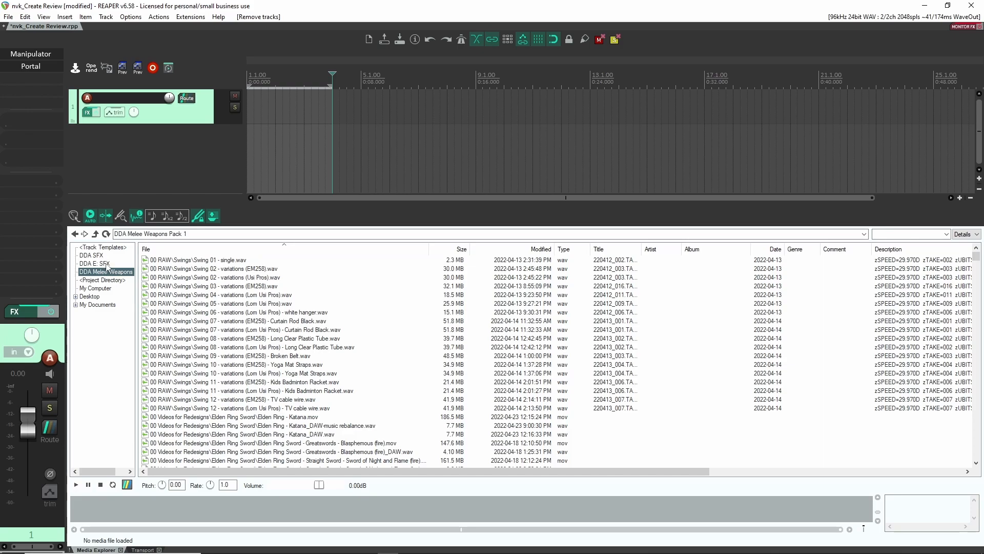
{"action": "right_click", "coordinate": [96, 331]}
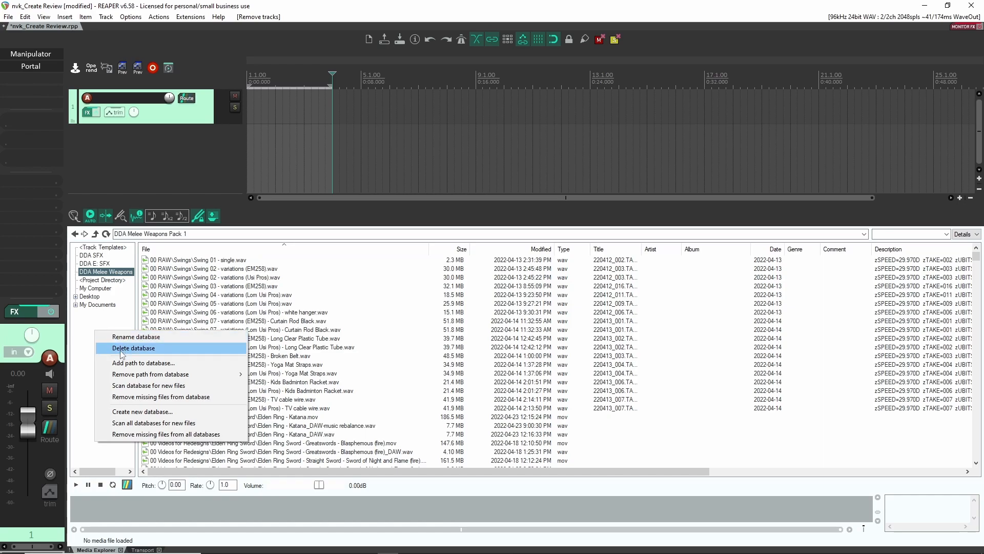
{"action": "left_click", "coordinate": [481, 129]}
{"action": "left_click", "coordinate": [482, 133]}
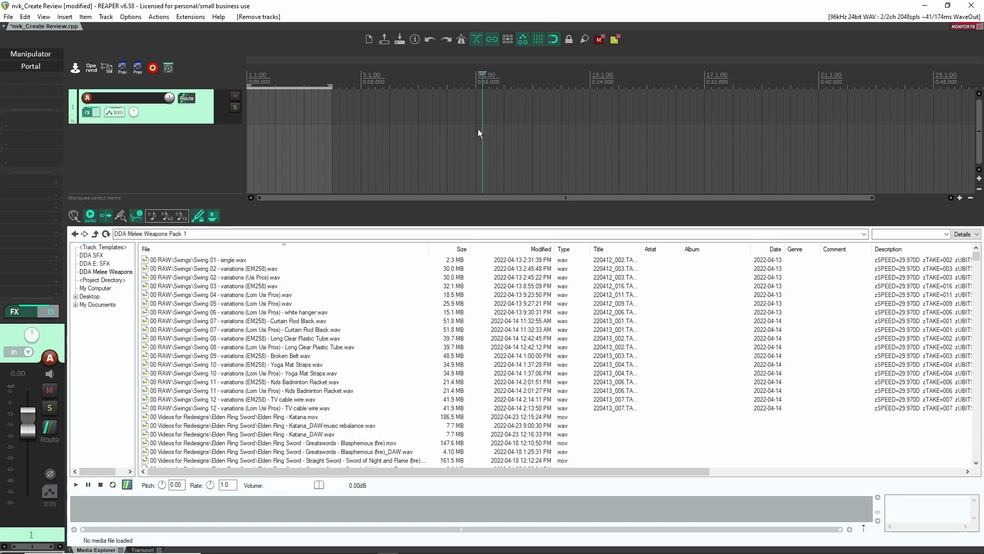
{"action": "key", "text": "ctrl+alt+x"}
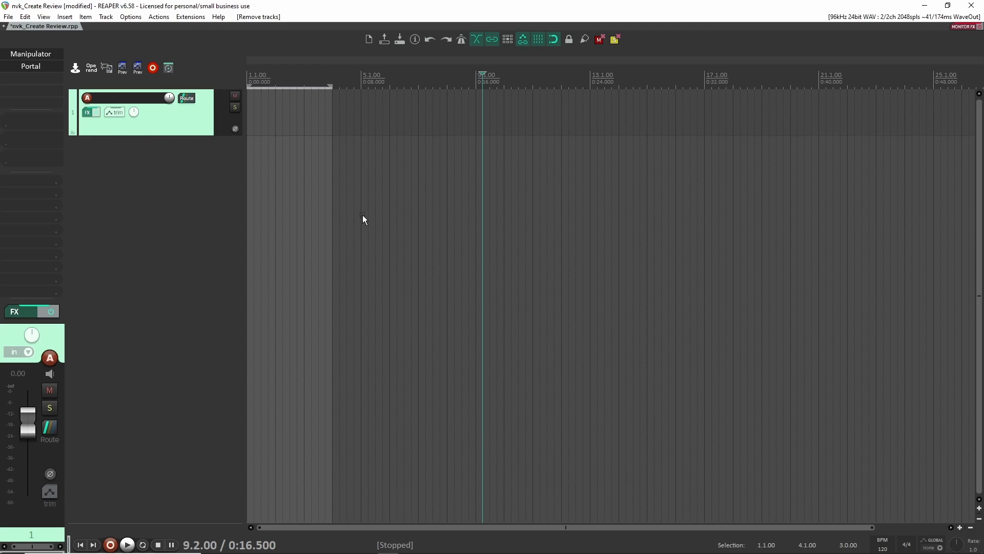
- Reopen the nvk_CREATE window and search the media databases for "swing"
{"action": "key", "text": "ctrl+shift+c"}
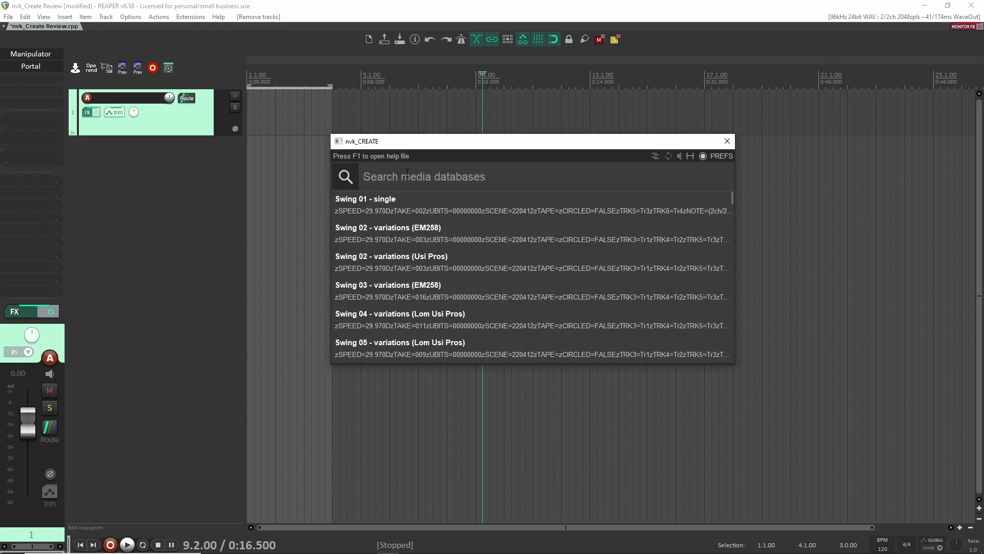
{"action": "left_click_drag", "start_coordinate": [412, 143], "coordinate": [434, 139]}
{"action": "left_click", "coordinate": [423, 169]}
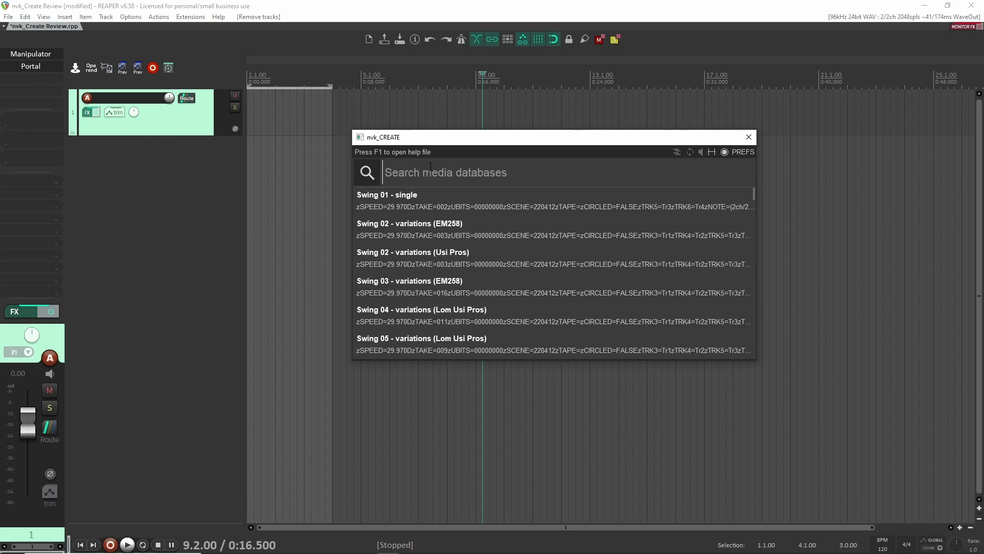
{"action": "type", "text": "swing"}
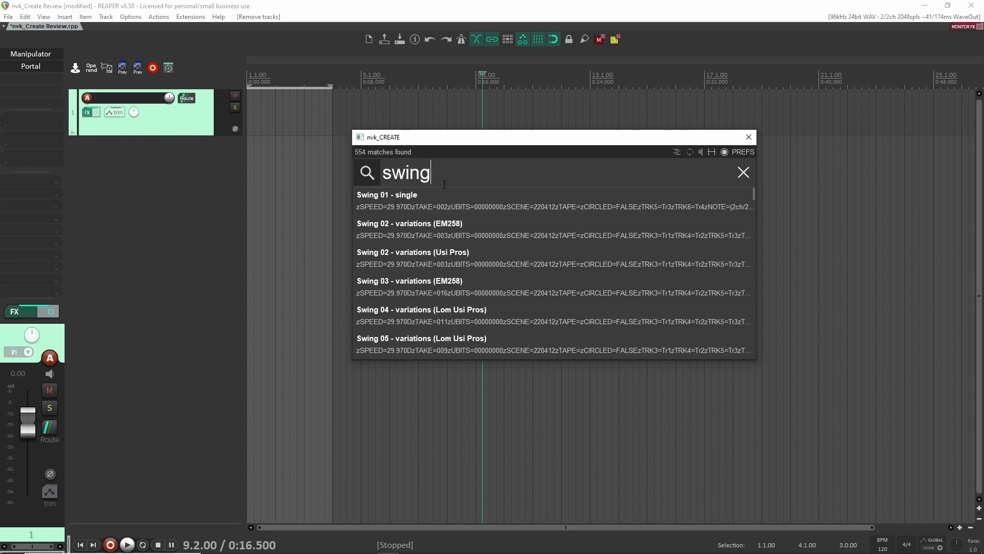
- Audition swing results from Swing 01 - single through the list to MWP1_Session01v2_Swing045
{"action": "left_click", "coordinate": [451, 199]}
{"action": "scroll", "coordinate": [495, 290], "scroll_direction": "down", "scroll_amount": 4}
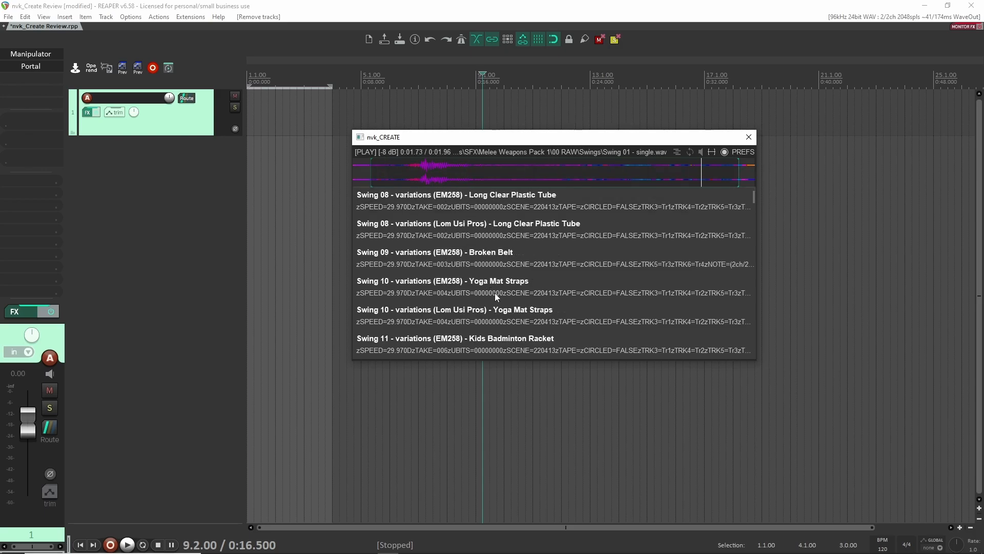
{"action": "left_click", "coordinate": [506, 306]}
{"action": "scroll", "coordinate": [532, 305], "scroll_direction": "down", "scroll_amount": 3}
{"action": "left_click", "coordinate": [536, 299]}
{"action": "scroll", "coordinate": [536, 297], "scroll_direction": "down", "scroll_amount": 3}
{"action": "left_click", "coordinate": [537, 297]}
{"action": "scroll", "coordinate": [536, 297], "scroll_direction": "down", "scroll_amount": 3}
{"action": "left_click", "coordinate": [536, 296]}
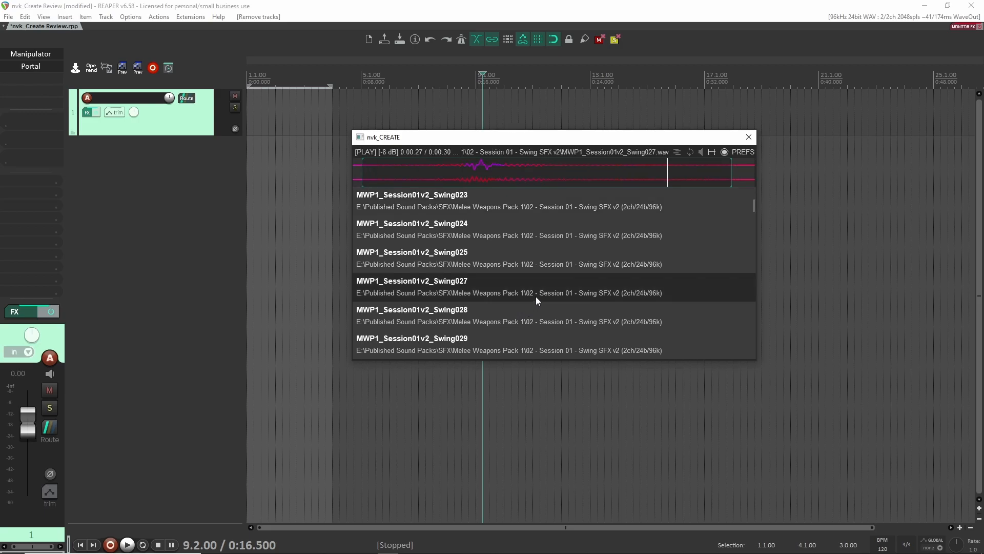
{"action": "left_click", "coordinate": [536, 295]}
{"action": "scroll", "coordinate": [537, 295], "scroll_direction": "down", "scroll_amount": 9}
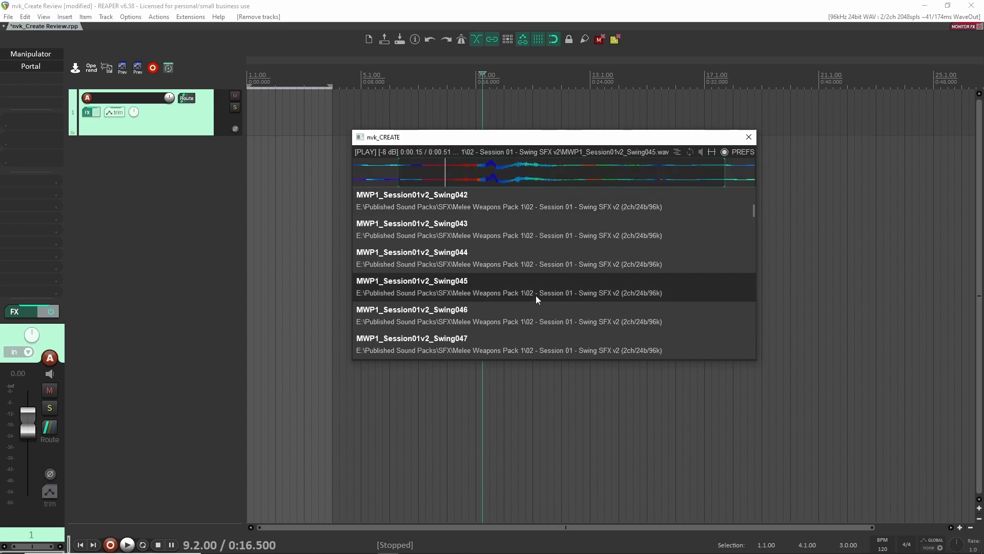
{"action": "left_click", "coordinate": [539, 292]}
- Step on through the swing results to MWP1_Session01v3_Swing082, back to Swing069, and return to the start of the list
{"action": "key", "text": "Down"}
{"action": "key", "text": "Down"}
{"action": "key", "text": "Down"}
{"action": "key", "text": "Down"}
{"action": "key", "text": "Down"}
{"action": "key", "text": "Down"}
{"action": "key", "text": "Down"}
{"action": "key", "text": "Down"}
{"action": "key", "text": "Down"}
{"action": "key", "text": "Down"}
{"action": "key", "text": "Down"}
{"action": "key", "text": "Down"}
{"action": "key", "text": "Down"}
{"action": "key", "text": "Down"}
{"action": "key", "text": "Down"}
{"action": "key", "text": "Down"}
{"action": "key", "text": "Down"}
{"action": "key", "text": "Down"}
{"action": "key", "text": "Down"}
{"action": "key", "text": "Down"}
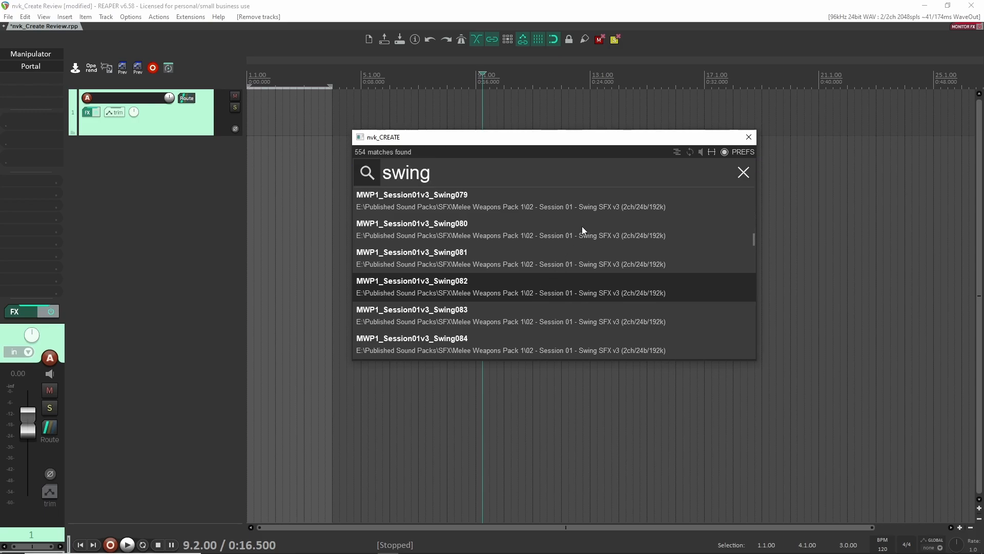
{"action": "key", "text": "Up"}
{"action": "key", "text": "Up"}
{"action": "key", "text": "Up"}
{"action": "key", "text": "Up"}
{"action": "key", "text": "Up"}
{"action": "key", "text": "Up"}
{"action": "key", "text": "Up"}
{"action": "scroll", "coordinate": [583, 226], "scroll_direction": "up", "scroll_amount": 3}
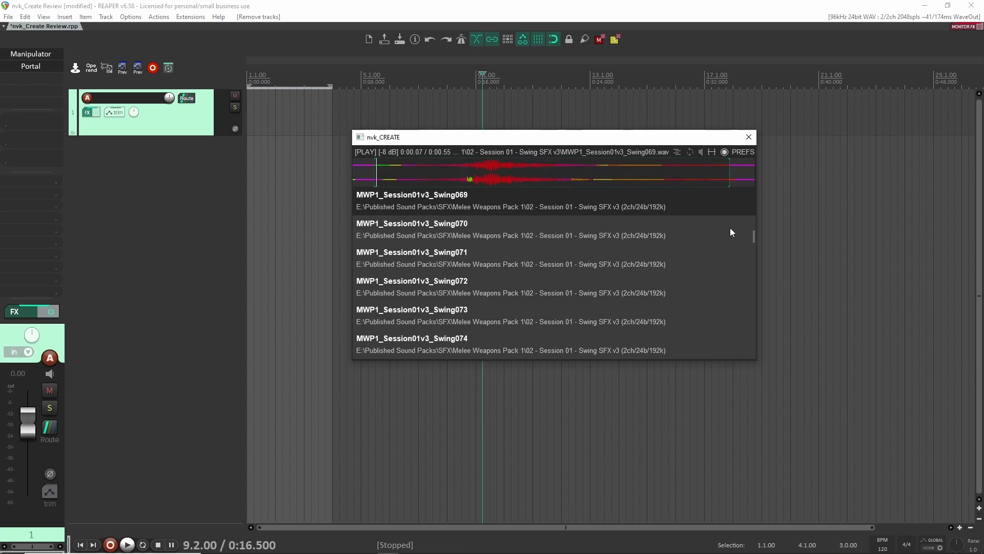
{"action": "left_click_drag", "start_coordinate": [752, 233], "coordinate": [748, 189]}
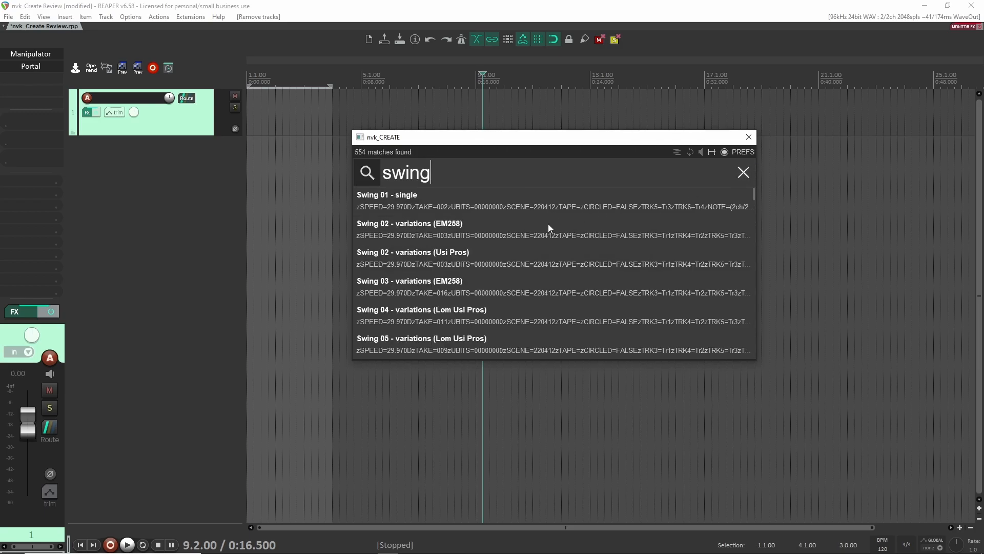
- Preview Swing 02 - variations (EM258) and insert Swing 01 - single on a new track at the edit cursor
{"action": "left_click", "coordinate": [548, 224]}
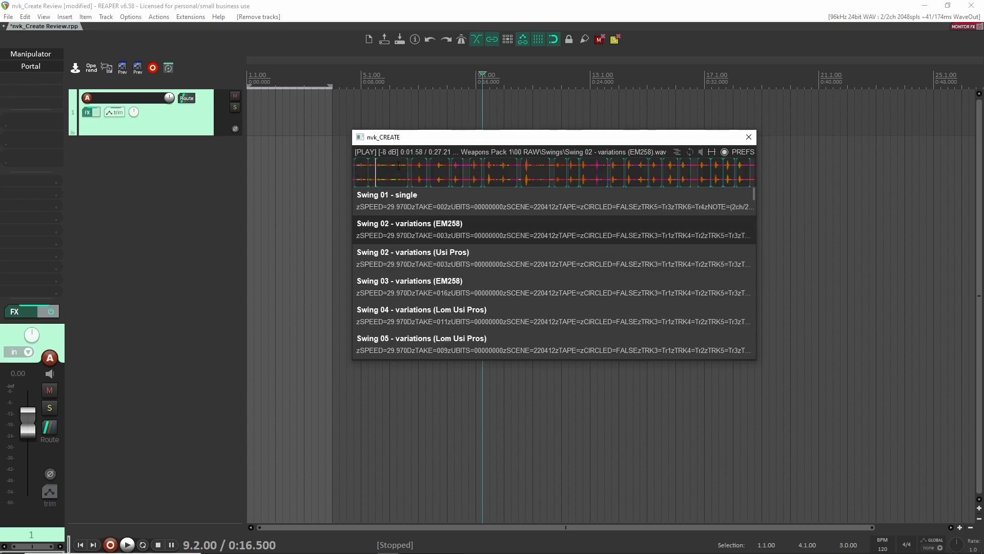
{"action": "left_click", "coordinate": [459, 214]}
- Play Swing 02 - variations (EM258) and skip back and forth between the individual swings in its waveform
{"action": "left_click", "coordinate": [438, 227]}
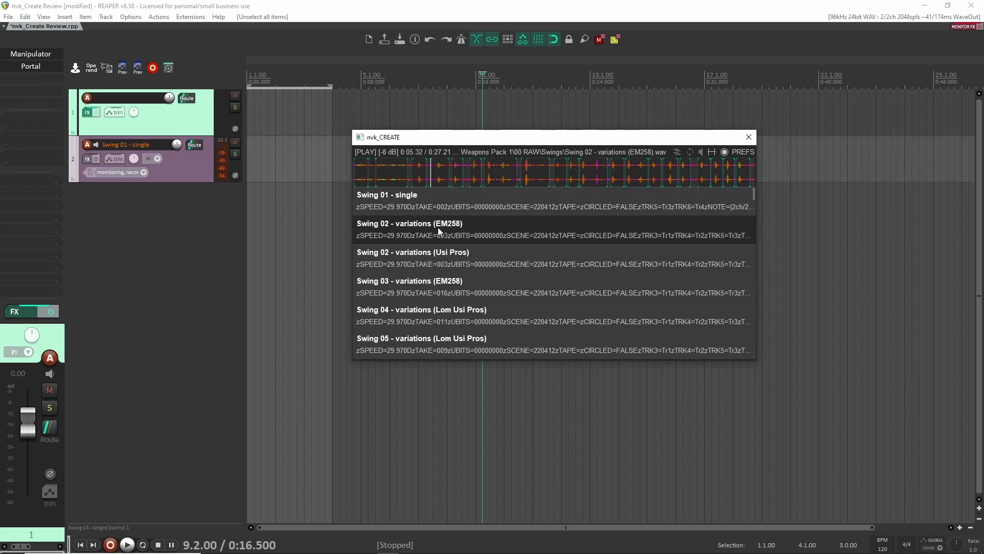
{"action": "key", "text": "Right"}
{"action": "key", "text": "Left"}
{"action": "key", "text": "Left"}
{"action": "key", "text": "Left"}
{"action": "key", "text": "Left"}
{"action": "key", "text": "Left"}
{"action": "key", "text": "Right"}
{"action": "key", "text": "Right"}
{"action": "type", "text": "swing"}
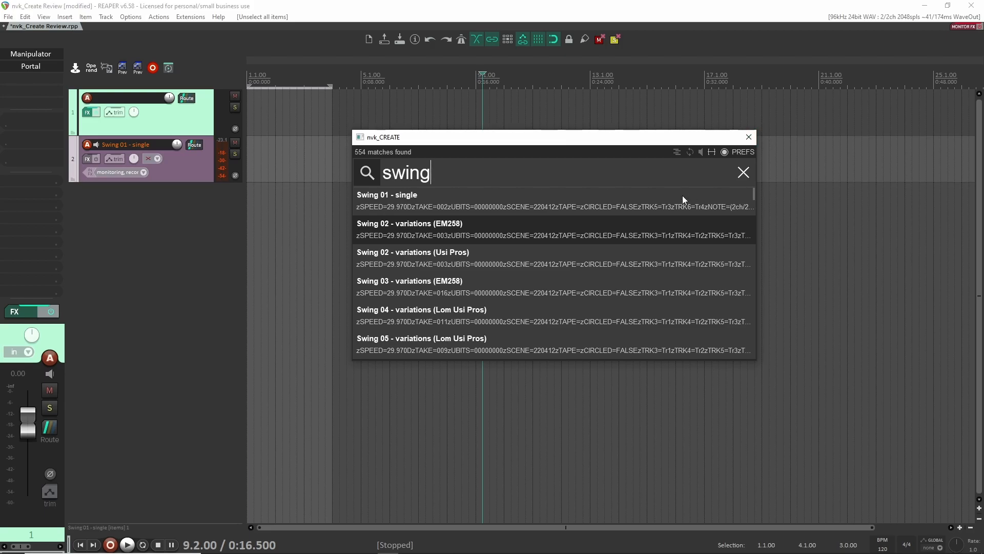
- Insert one swing from Swing 02 - variations (EM258) on a new track and leave the nvk_CREATE window
{"action": "left_click", "coordinate": [669, 226]}
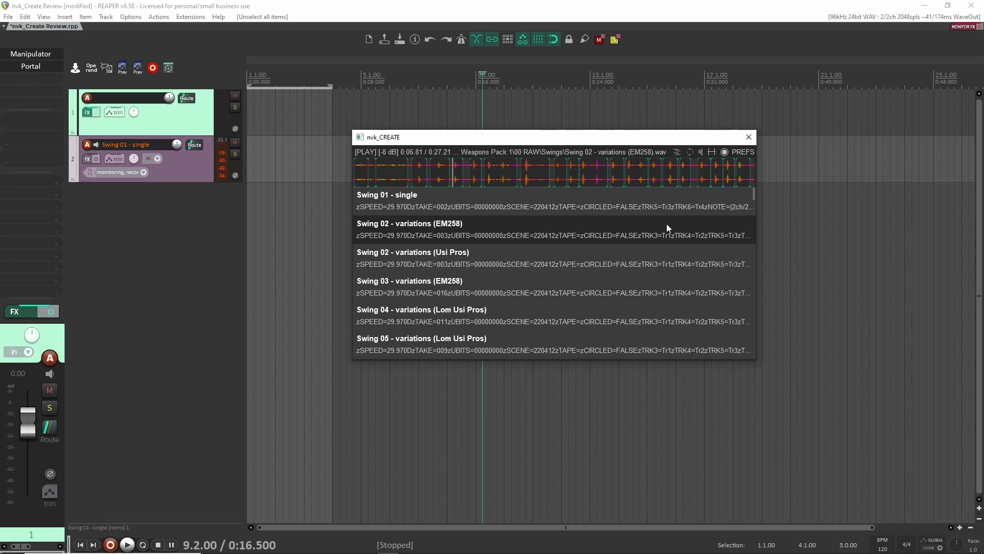
{"action": "double_click", "coordinate": [667, 224]}
{"action": "left_click", "coordinate": [442, 197]}
{"action": "left_click", "coordinate": [367, 208]}
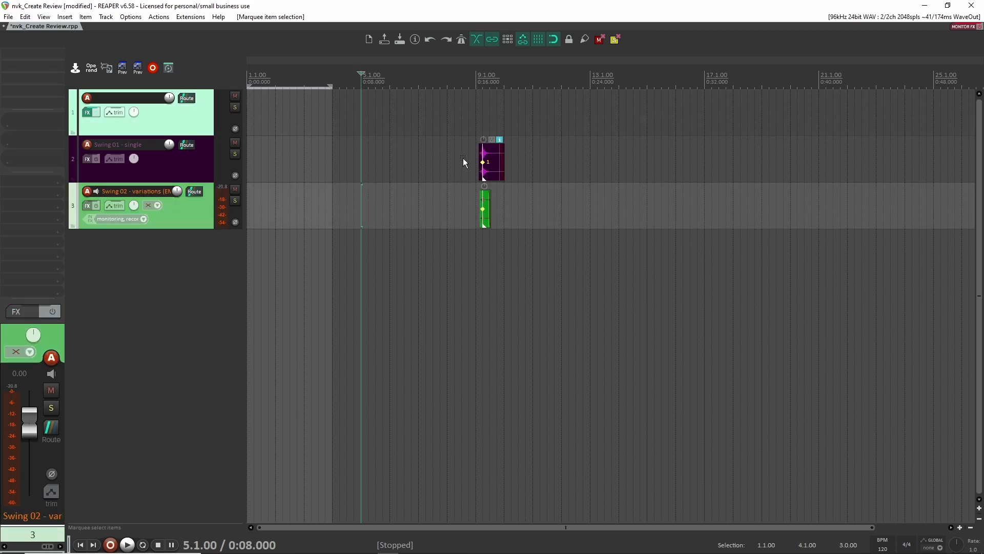
- Delete the Swing 02 - variations (EM258) and Swing 01 - single tracks with their items
{"action": "left_click", "coordinate": [487, 162]}
{"action": "left_click", "coordinate": [206, 202]}
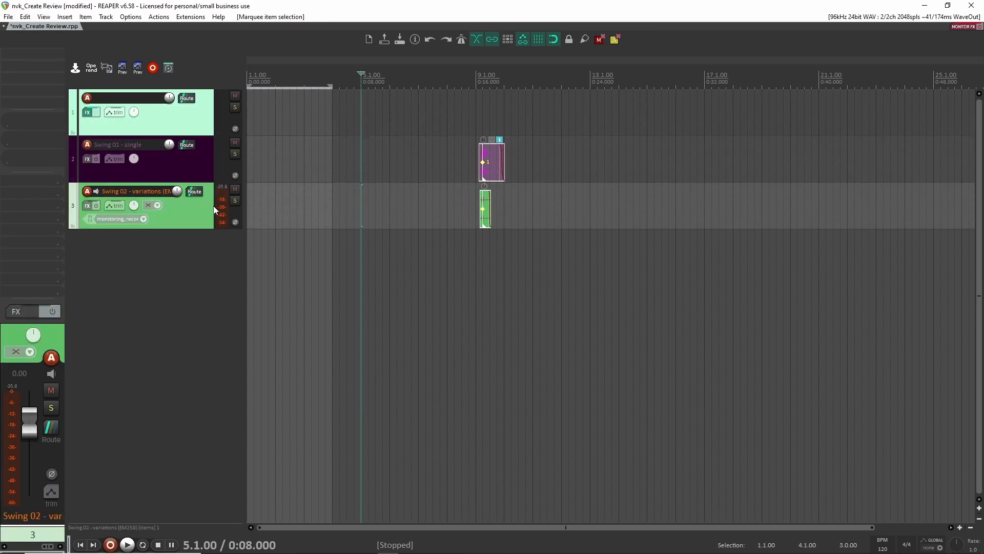
{"action": "key", "text": "Delete"}
{"action": "left_click", "coordinate": [195, 160]}
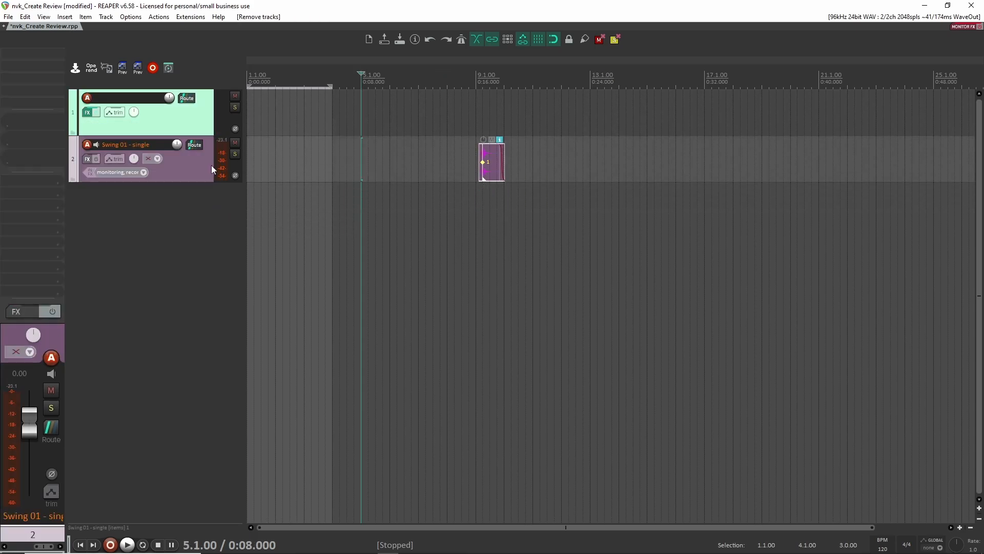
{"action": "key", "text": "Delete"}
- Open the nvk_CREATE search window again over the empty arrangement
{"action": "key", "text": "ctrl+space"}
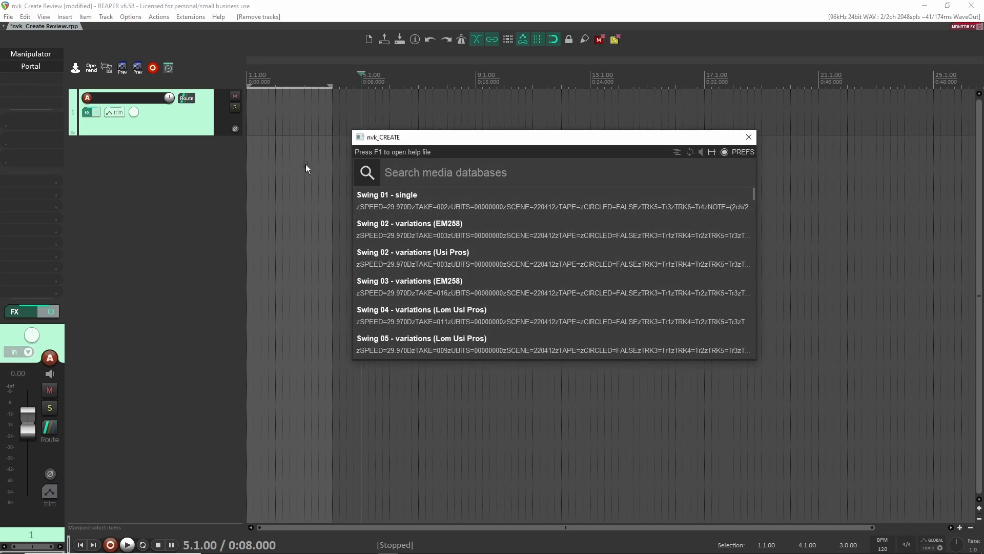
{"action": "left_click_drag", "start_coordinate": [469, 143], "coordinate": [474, 143]}
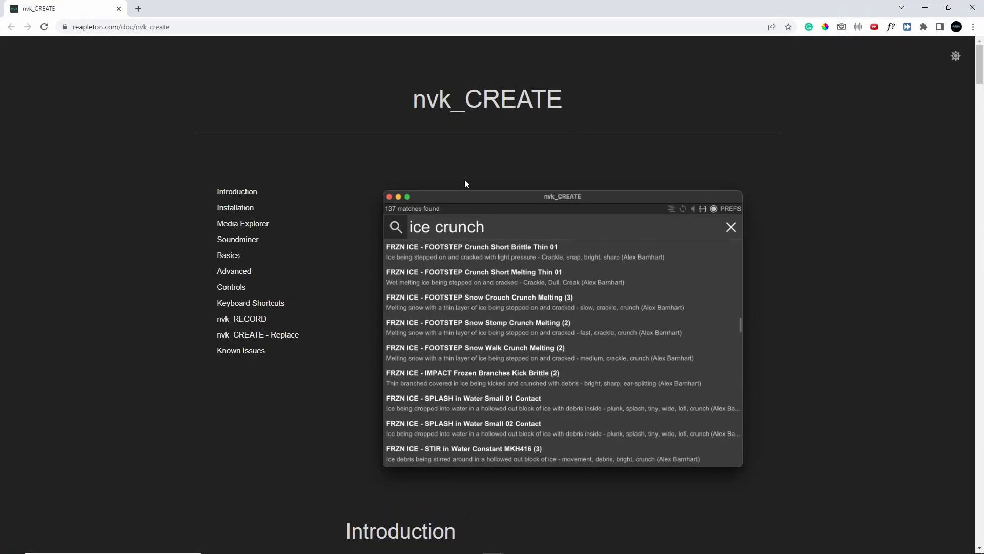
- Skim the nvk_CREATE online documentation from the Introduction through to the Keyboard Shortcuts section
{"action": "scroll", "coordinate": [505, 215], "scroll_direction": "down", "scroll_amount": 1}
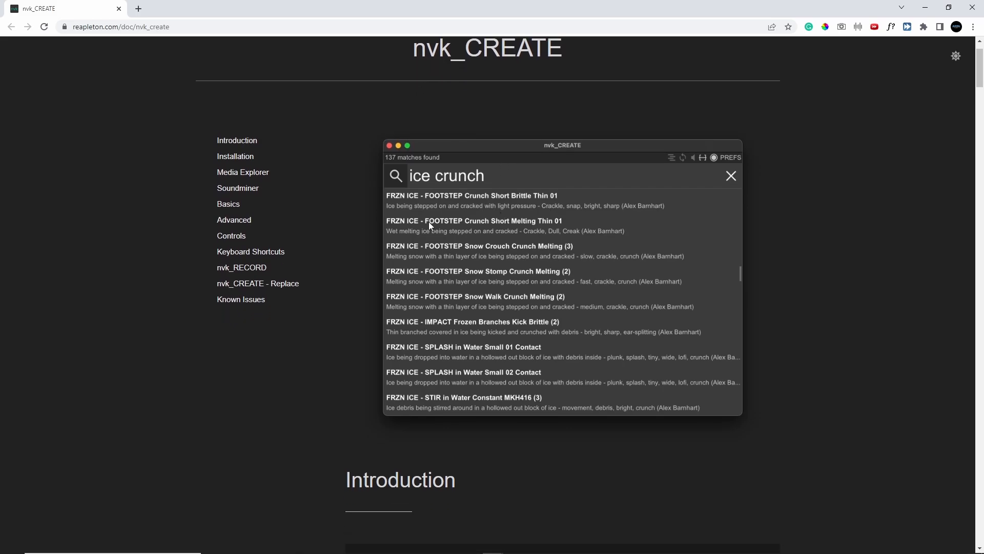
{"action": "scroll", "coordinate": [461, 222], "scroll_direction": "down", "scroll_amount": 12}
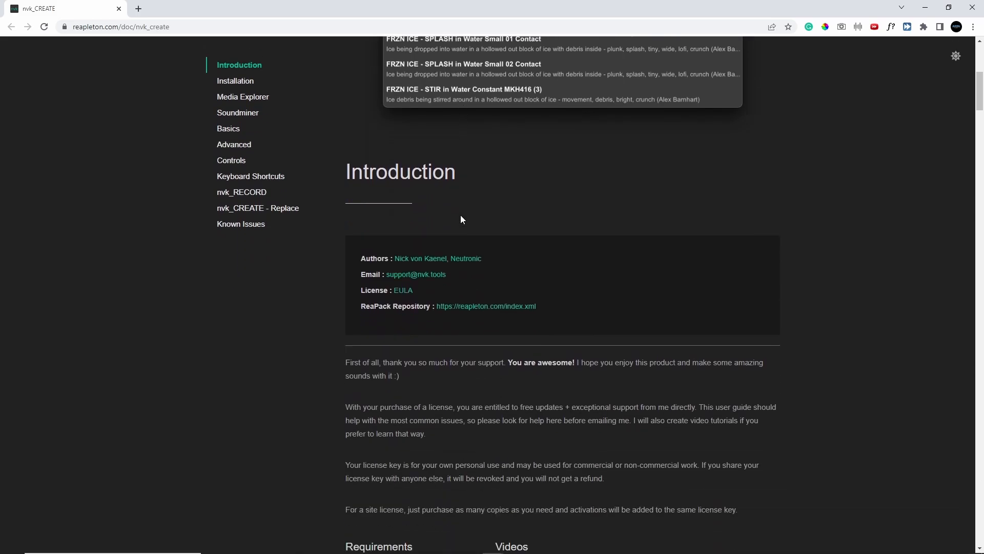
{"action": "scroll", "coordinate": [460, 212], "scroll_direction": "down", "scroll_amount": 20}
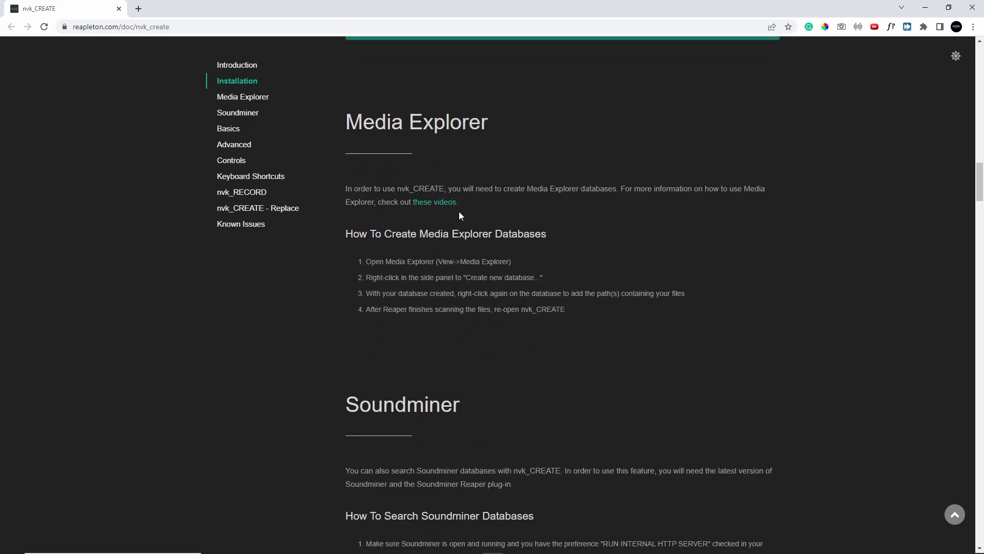
{"action": "scroll", "coordinate": [460, 210], "scroll_direction": "down", "scroll_amount": 17}
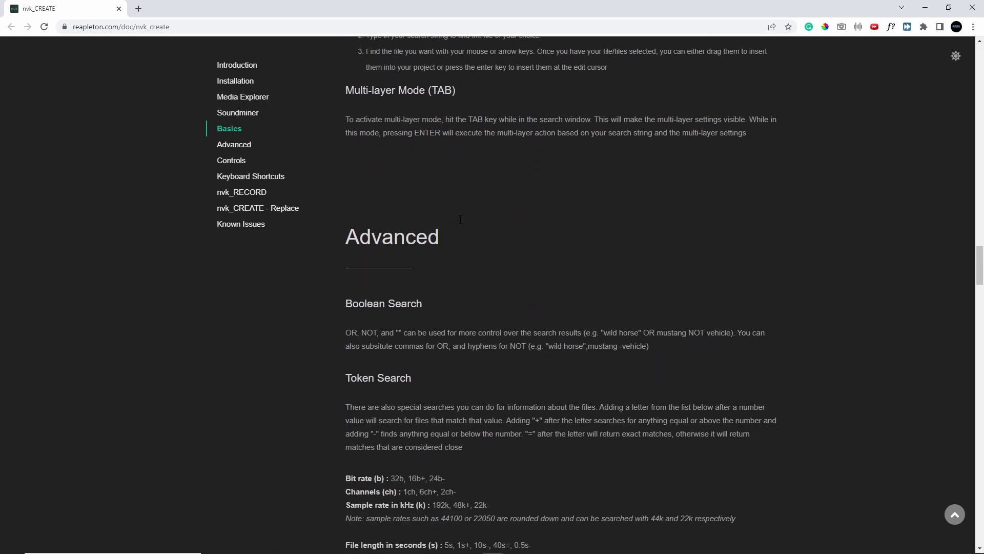
{"action": "scroll", "coordinate": [609, 250], "scroll_direction": "down", "scroll_amount": 18}
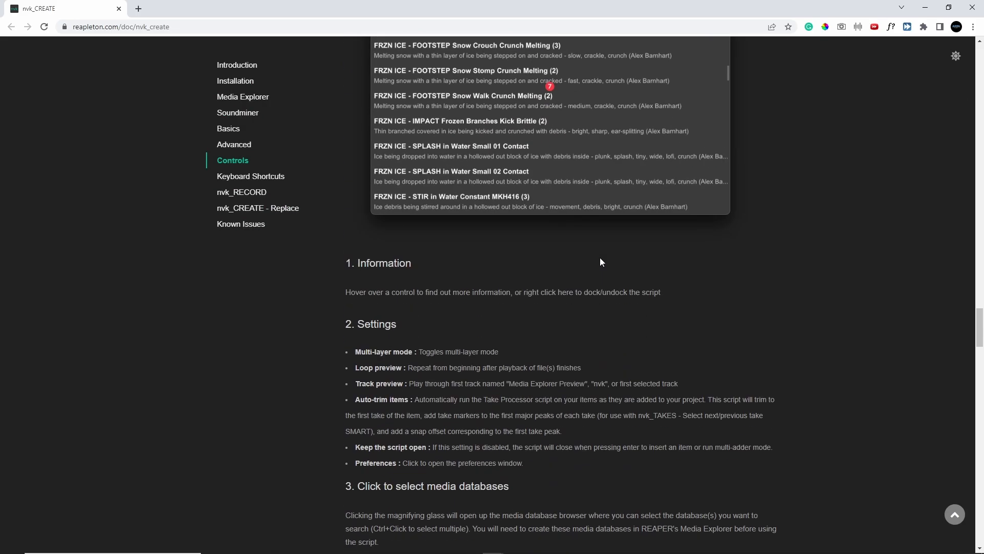
{"action": "scroll", "coordinate": [595, 261], "scroll_direction": "down", "scroll_amount": 20}
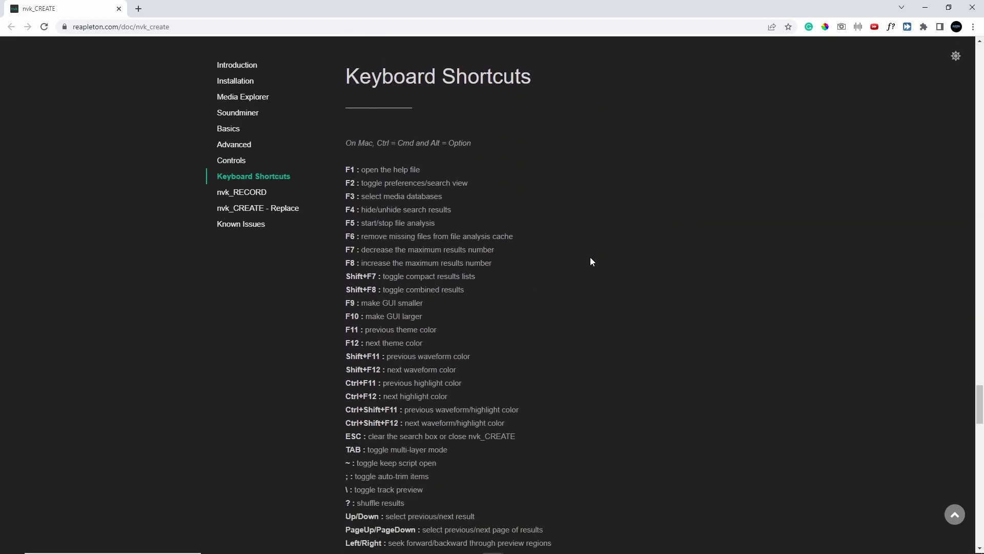
{"action": "scroll", "coordinate": [584, 258], "scroll_direction": "down", "scroll_amount": 7}
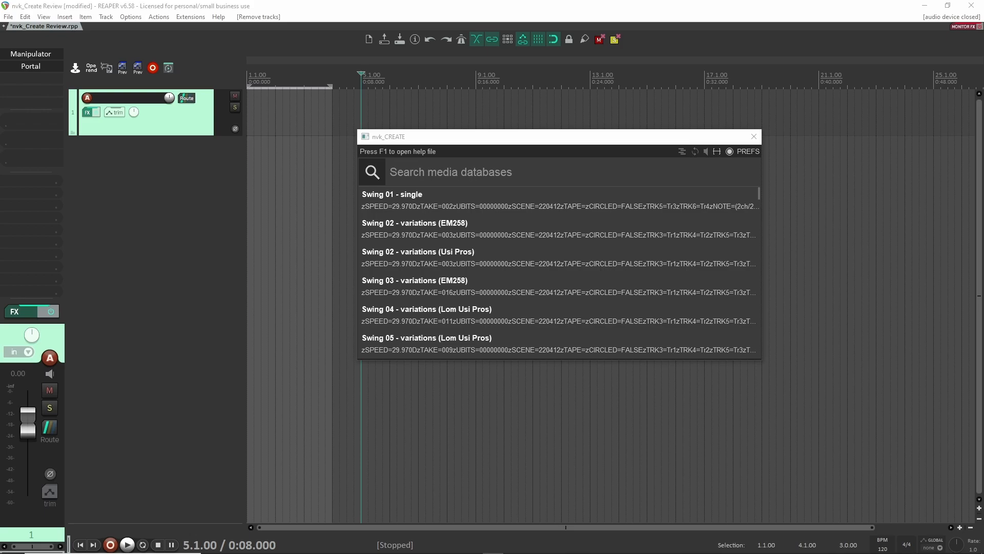
- Preview the Light, Charcoal and Midnight themes in the nvk_CREATE preferences, restore the Dark theme and return to the search view
{"action": "left_click", "coordinate": [445, 143]}
{"action": "key", "text": "ctrl+comma"}
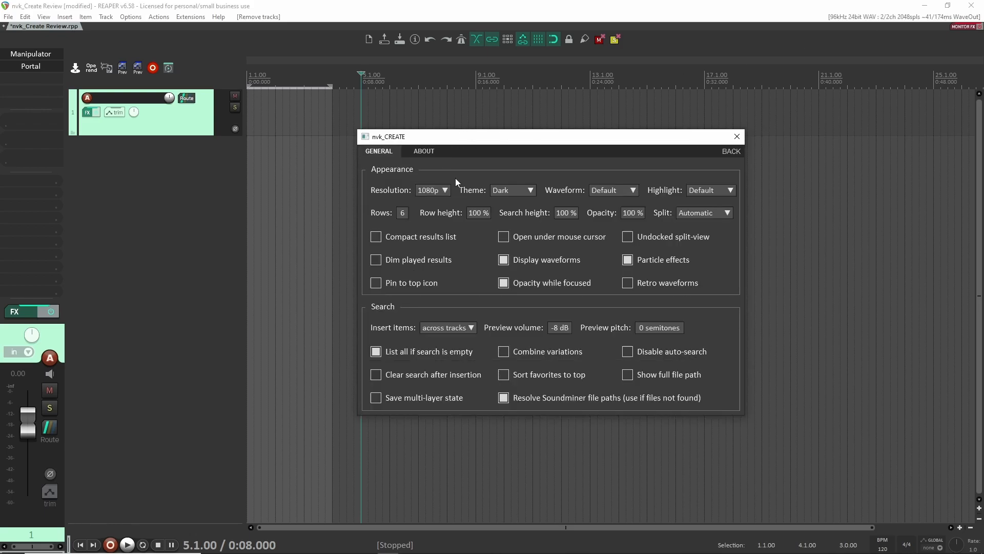
{"action": "left_click", "coordinate": [446, 190]}
{"action": "left_click", "coordinate": [522, 188]}
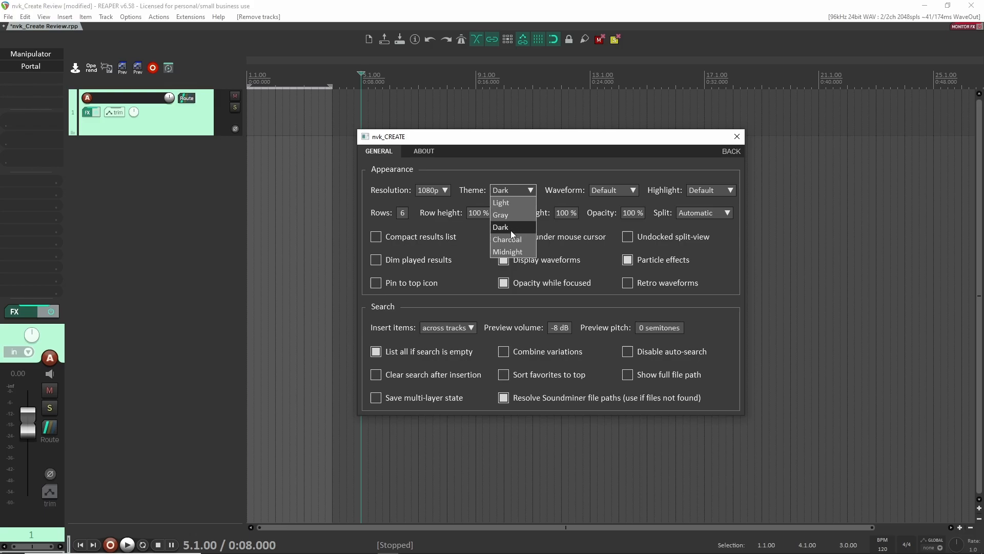
{"action": "left_click", "coordinate": [509, 203]}
{"action": "left_click", "coordinate": [512, 189]}
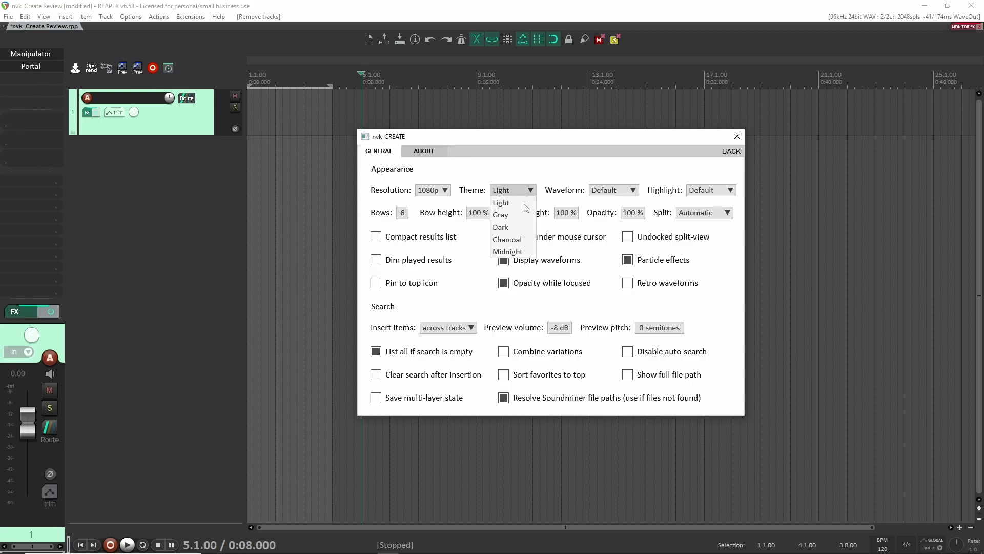
{"action": "left_click", "coordinate": [513, 240]}
{"action": "left_click", "coordinate": [516, 191]}
{"action": "left_click", "coordinate": [513, 251]}
{"action": "left_click", "coordinate": [521, 190]}
{"action": "left_click", "coordinate": [516, 226]}
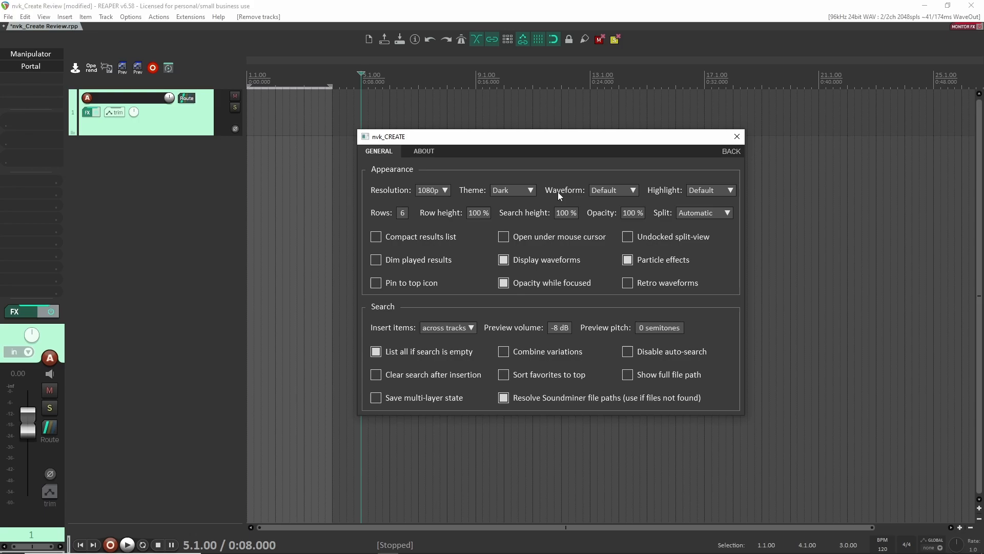
{"action": "key", "text": "Escape"}
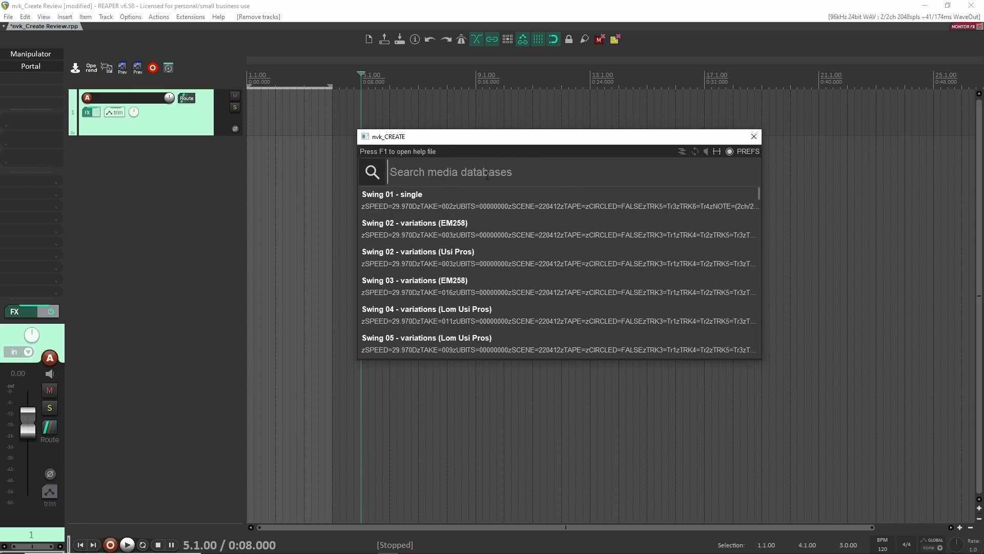
- View the media database selection, search the current database for "swing" and clear the search
{"action": "right_click", "coordinate": [487, 174]}
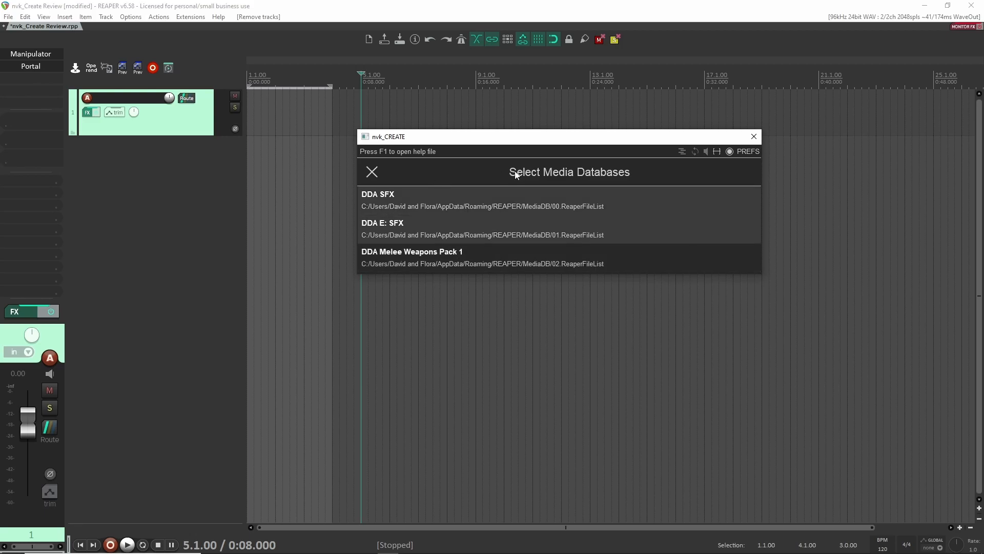
{"action": "key", "text": "Return"}
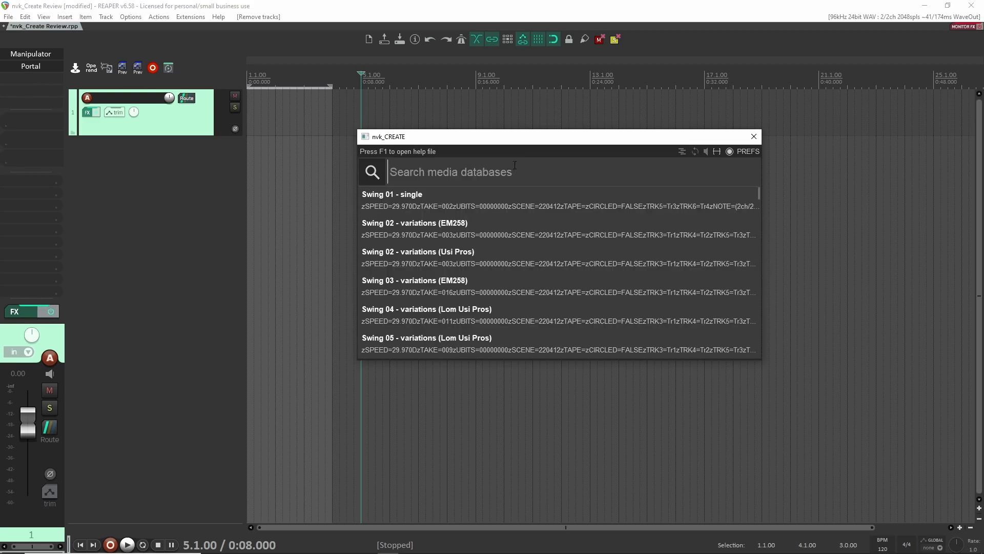
{"action": "type", "text": "swing"}
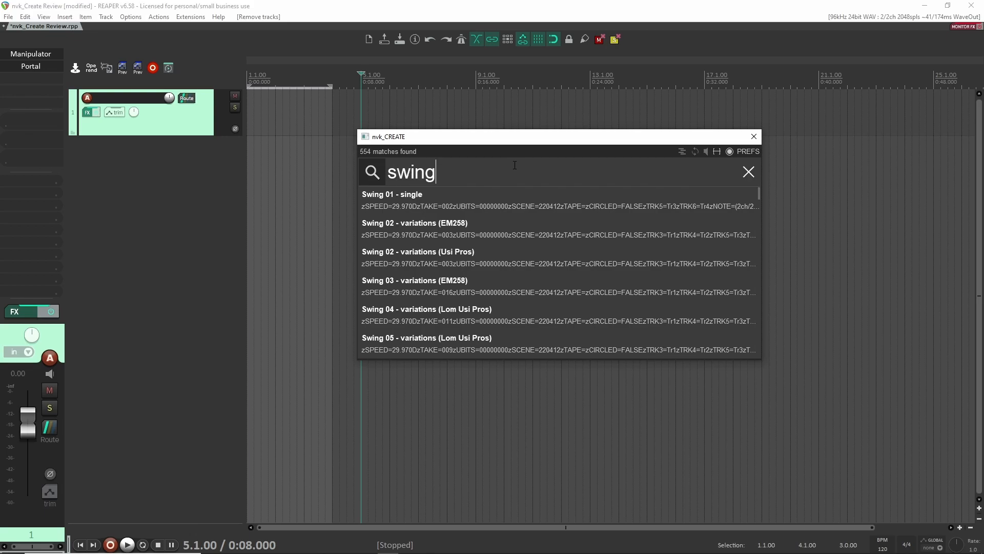
{"action": "key", "text": "BackSpace"}
{"action": "key", "text": "BackSpace"}
{"action": "key", "text": "BackSpace"}
{"action": "key", "text": "BackSpace"}
{"action": "key", "text": "BackSpace"}
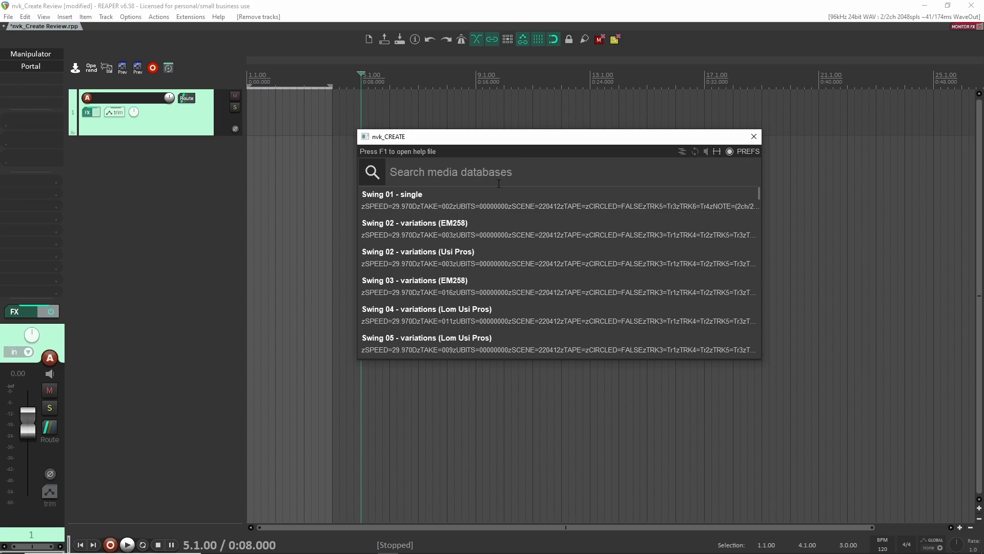
{"action": "key", "text": "BackSpace"}
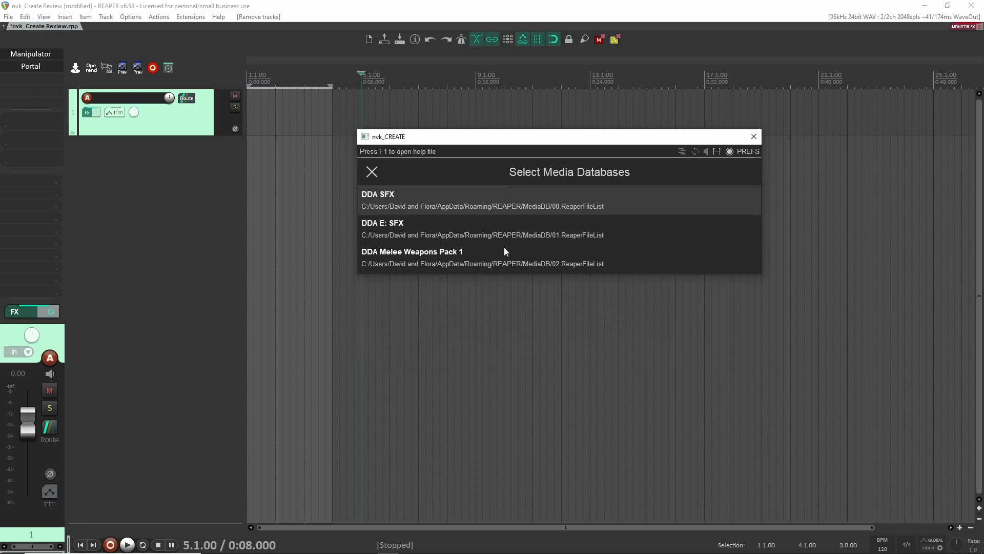
- Try different selections of the DDA SFX, DDA E: SFX and DDA Melee Weapons Pack 1 media databases
{"action": "left_click", "coordinate": [417, 228]}
{"action": "right_click", "coordinate": [442, 180]}
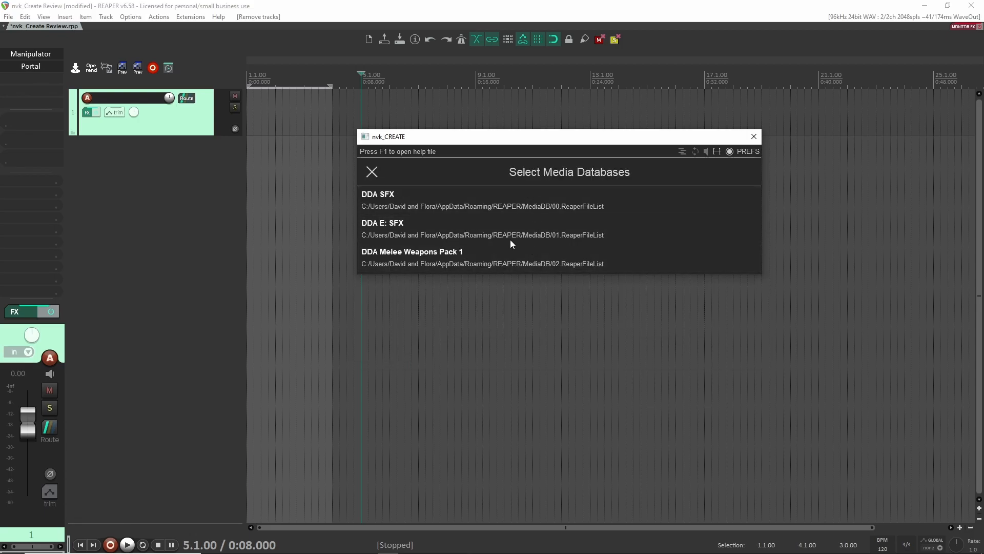
{"action": "left_click", "coordinate": [487, 213]}
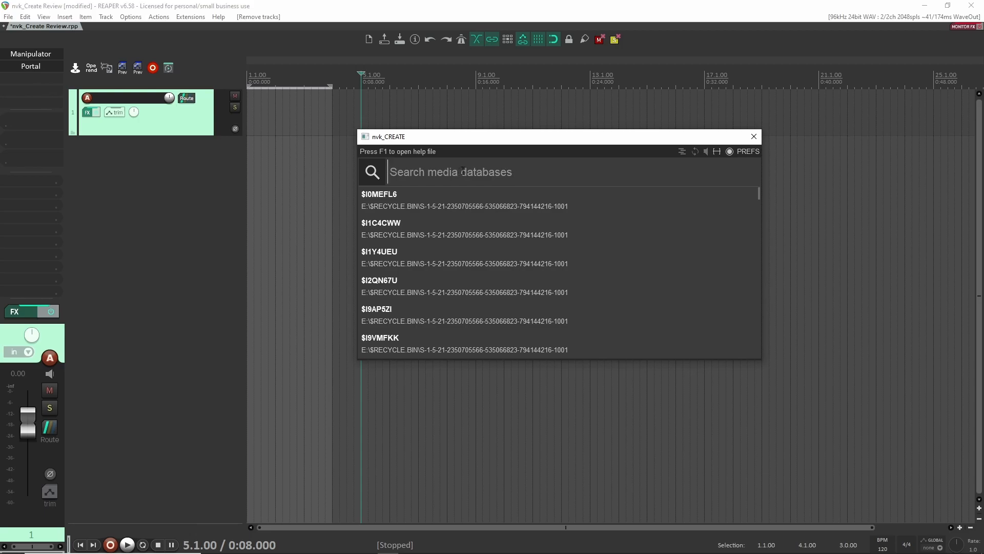
{"action": "right_click", "coordinate": [500, 177]}
{"action": "left_click", "coordinate": [492, 262]}
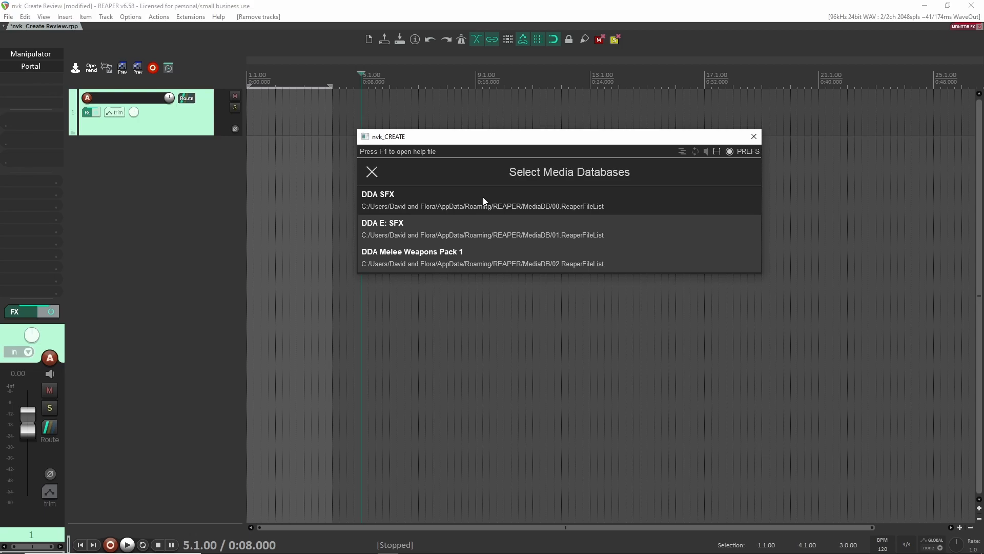
{"action": "left_click", "coordinate": [483, 238]}
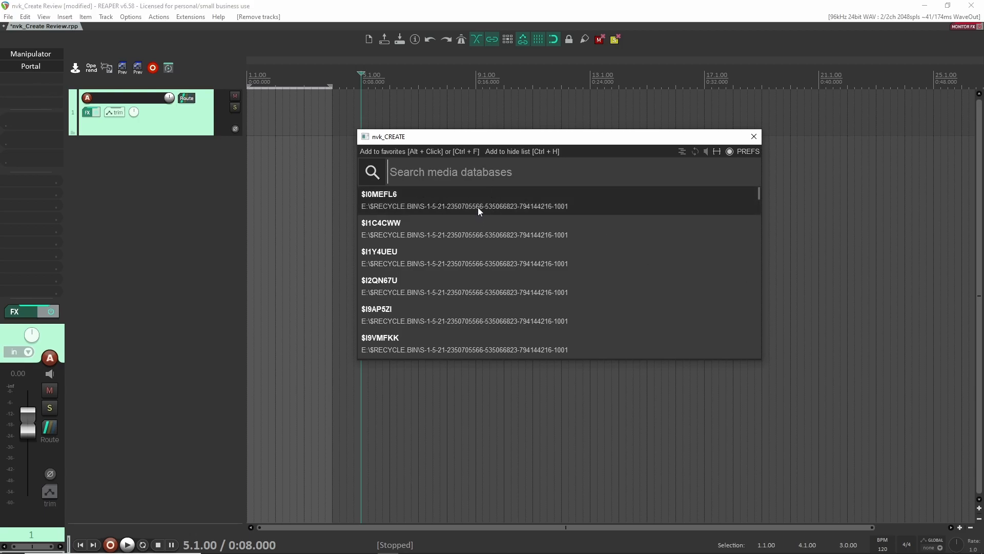
- Select only the DDA Melee Weapons Pack 1 database and search it for "swing"
{"action": "key", "text": "ctrl+d"}
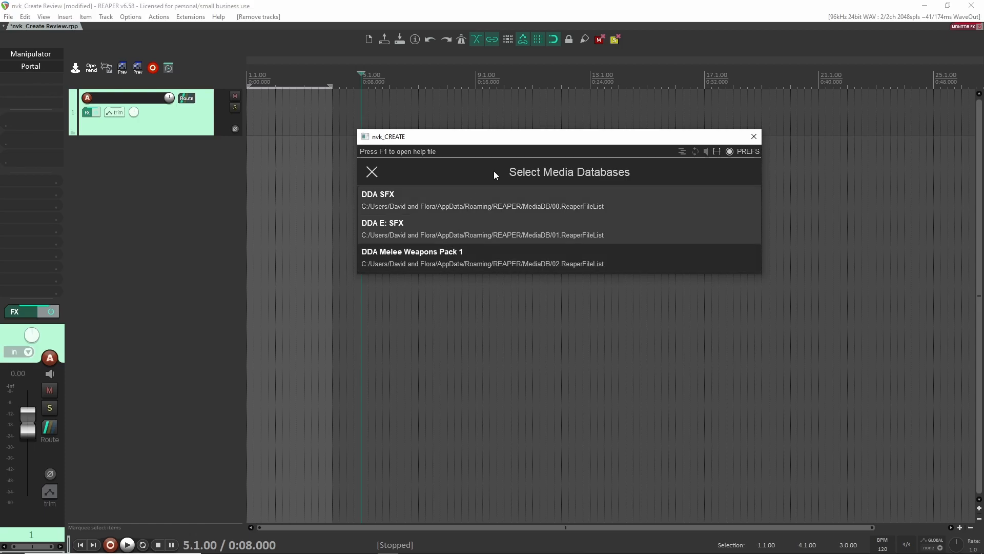
{"action": "key", "text": "Escape"}
{"action": "type", "text": "swing"}
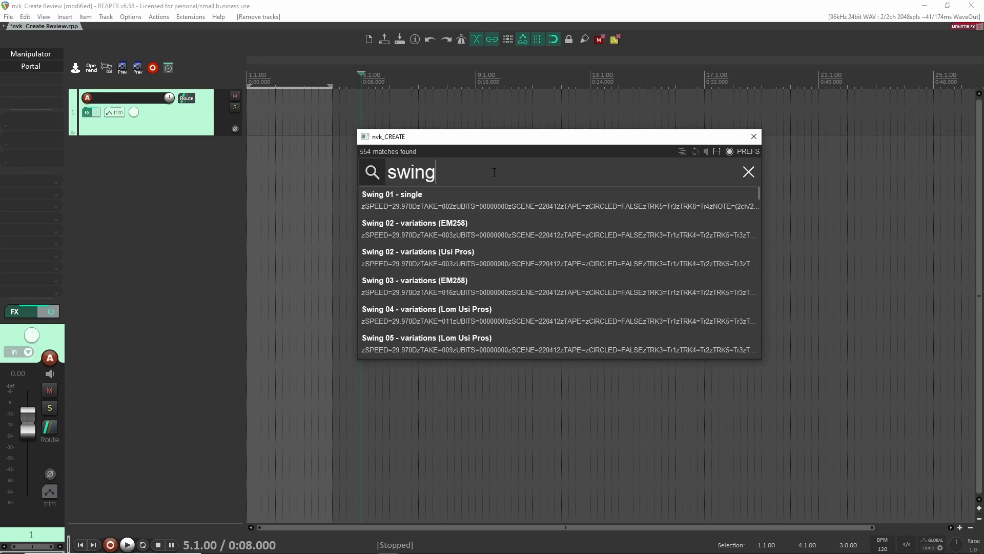
- Audition Swing 02 - variations (EM258) from the swing results, stopping and restarting its playback
{"action": "left_click", "coordinate": [604, 225]}
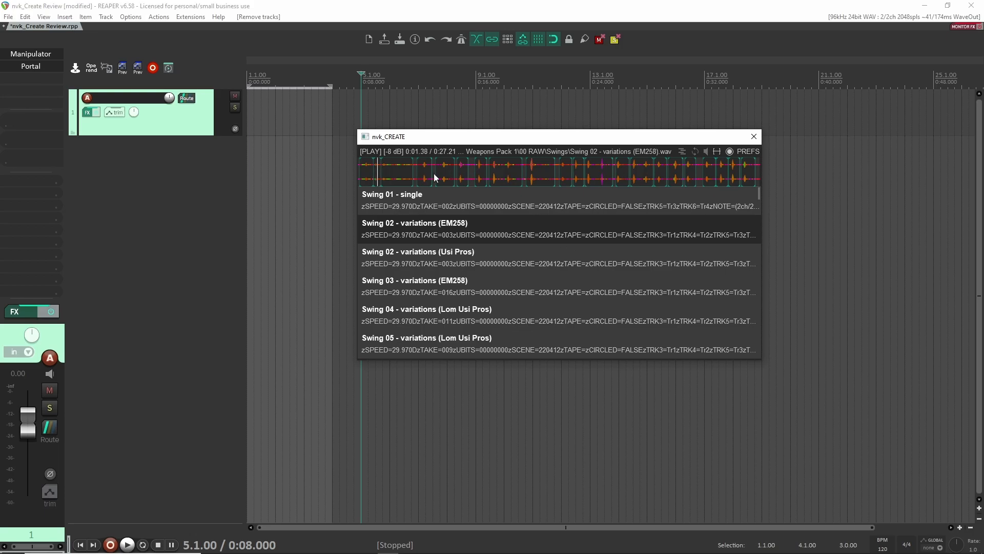
{"action": "key", "text": "space"}
{"action": "key", "text": "space"}
{"action": "key", "text": "space"}
{"action": "left_click", "coordinate": [448, 207]}
{"action": "key", "text": "Down"}
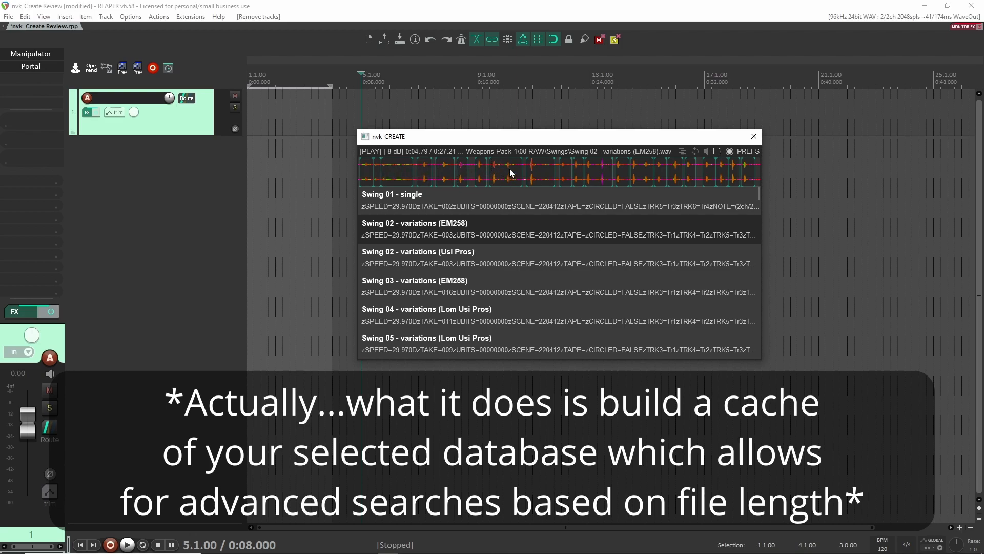
{"action": "left_click", "coordinate": [507, 202]}
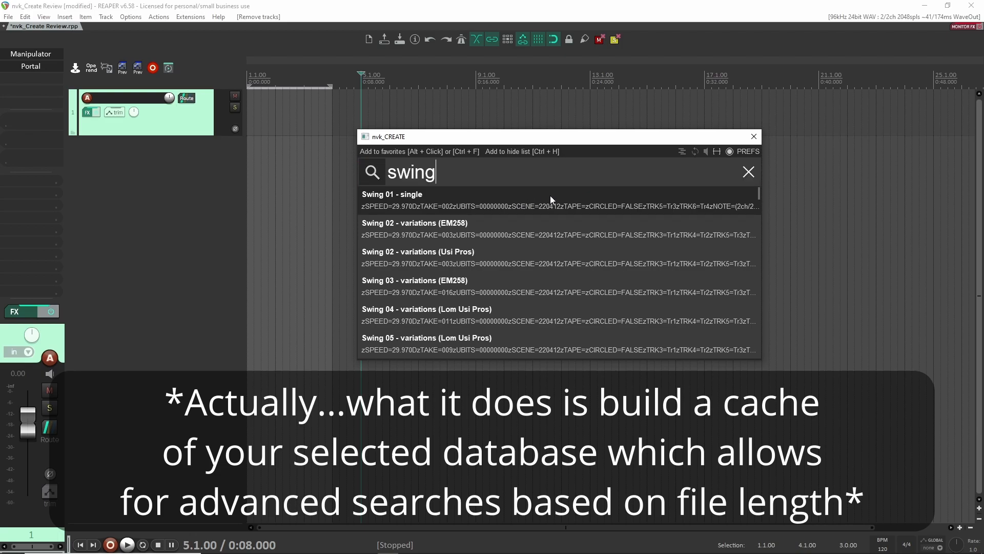
- Clear the swing search and extend the nvk_CREATE results list to eleven rows
{"action": "key", "text": "ctrl+d"}
{"action": "left_click", "coordinate": [538, 191]}
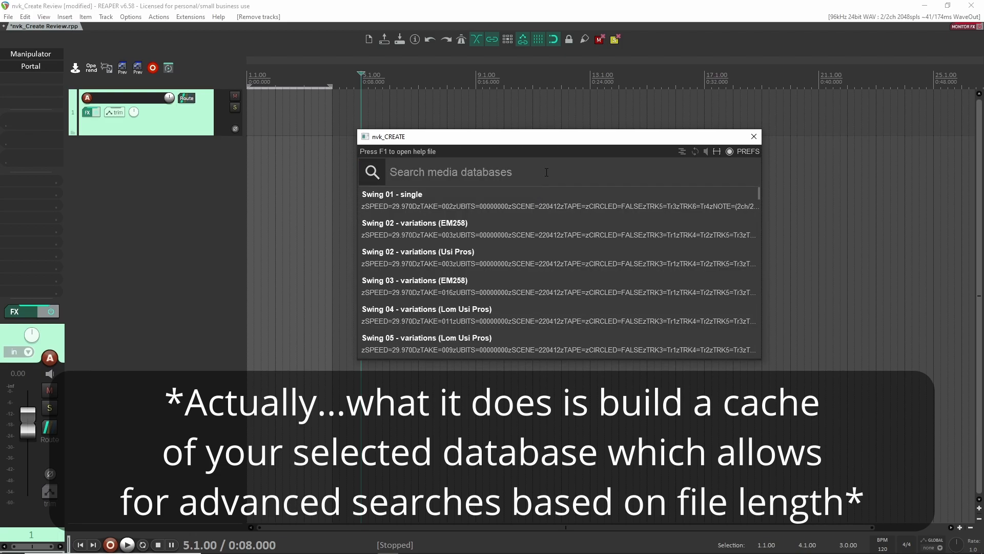
{"action": "left_click", "coordinate": [548, 312]}
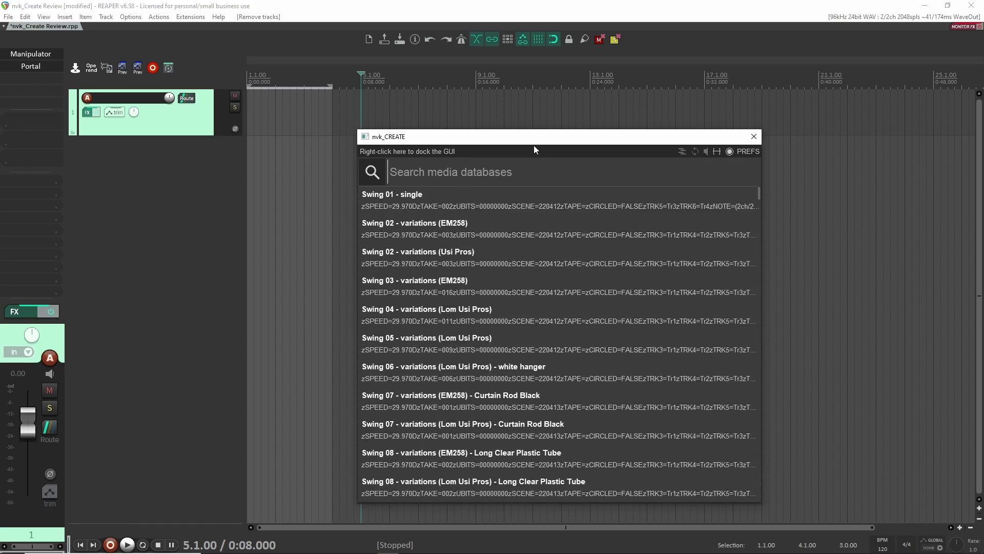
- Try scaling the nvk_CREATE interface up and down while repositioning its window, and return it to its original scale
{"action": "left_click_drag", "start_coordinate": [545, 151], "coordinate": [521, 116]}
{"action": "scroll", "coordinate": [499, 138], "scroll_direction": "down", "scroll_amount": 2, "text": "ctrl"}
{"action": "scroll", "coordinate": [497, 135], "scroll_direction": "up", "scroll_amount": 2, "text": "ctrl"}
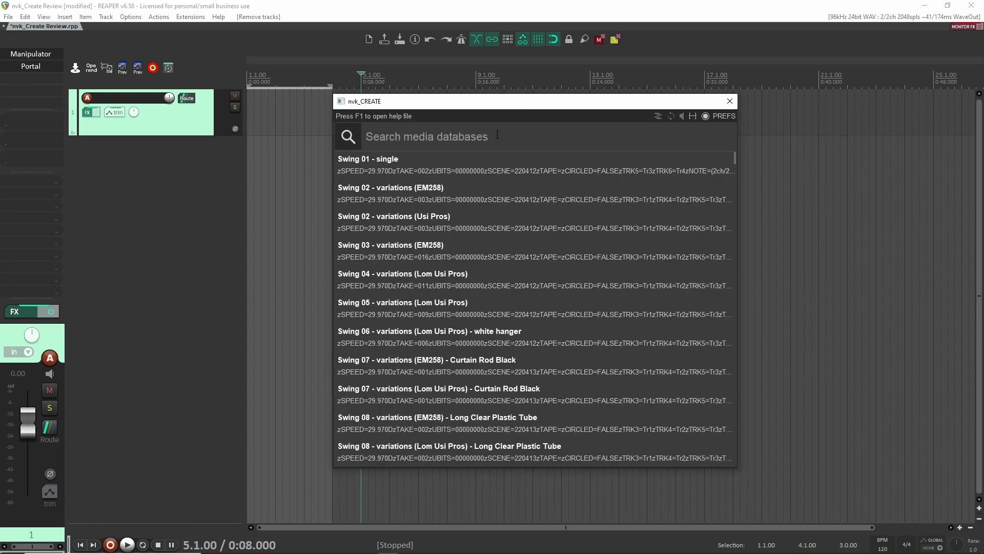
{"action": "scroll", "coordinate": [496, 134], "scroll_direction": "up", "scroll_amount": 5, "text": "ctrl"}
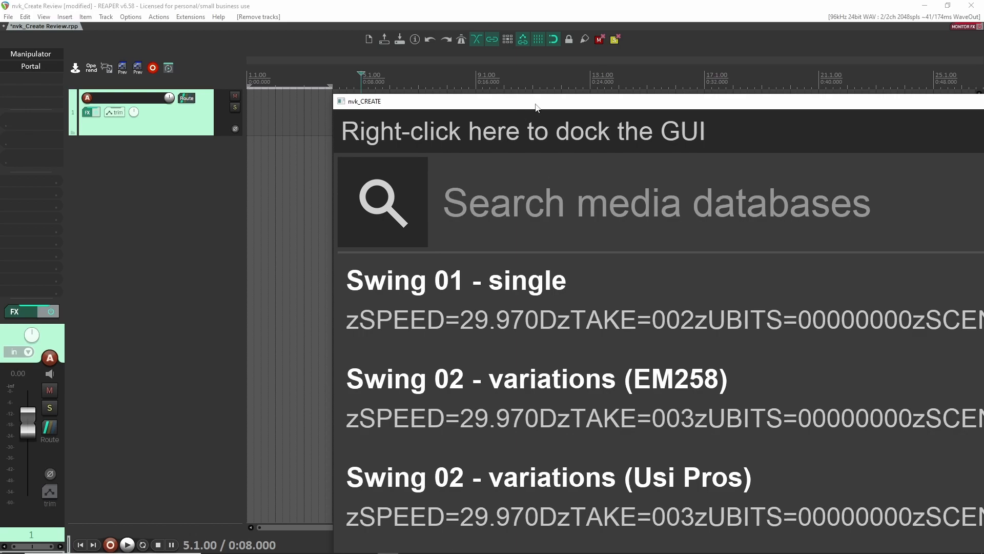
{"action": "left_click_drag", "start_coordinate": [600, 116], "coordinate": [337, 45]}
{"action": "scroll", "coordinate": [337, 45], "scroll_direction": "down", "scroll_amount": 6, "text": "ctrl"}
{"action": "scroll", "coordinate": [337, 45], "scroll_direction": "up", "scroll_amount": 4, "text": "ctrl"}
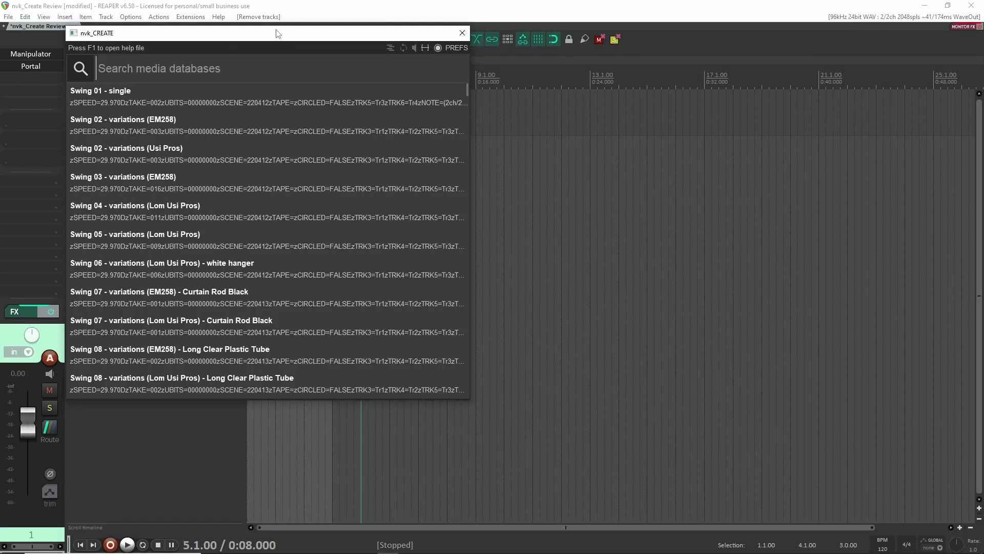
{"action": "scroll", "coordinate": [336, 45], "scroll_direction": "down", "scroll_amount": 4, "text": "ctrl"}
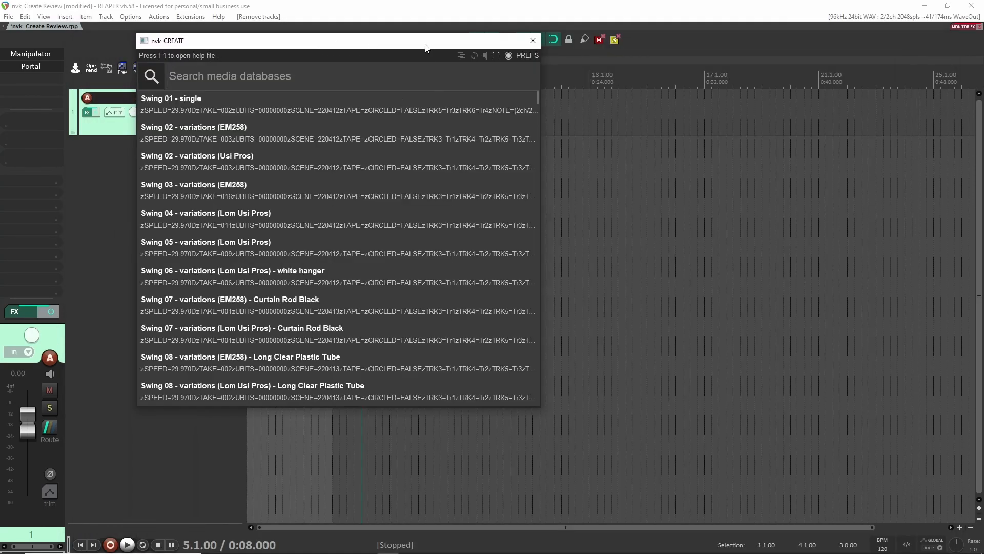
{"action": "left_click_drag", "start_coordinate": [421, 44], "coordinate": [541, 92]}
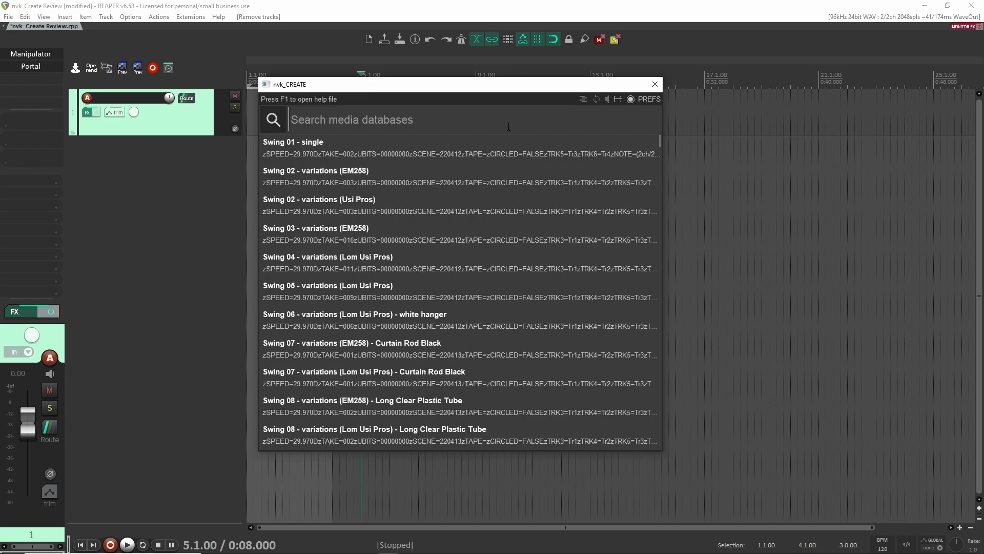
- Move the nvk_CREATE window clear of the edit cursor and insert Swing 01 - single on a new track
{"action": "left_click_drag", "start_coordinate": [473, 88], "coordinate": [679, 99]}
{"action": "left_click", "coordinate": [568, 162]}
{"action": "double_click", "coordinate": [568, 162]}
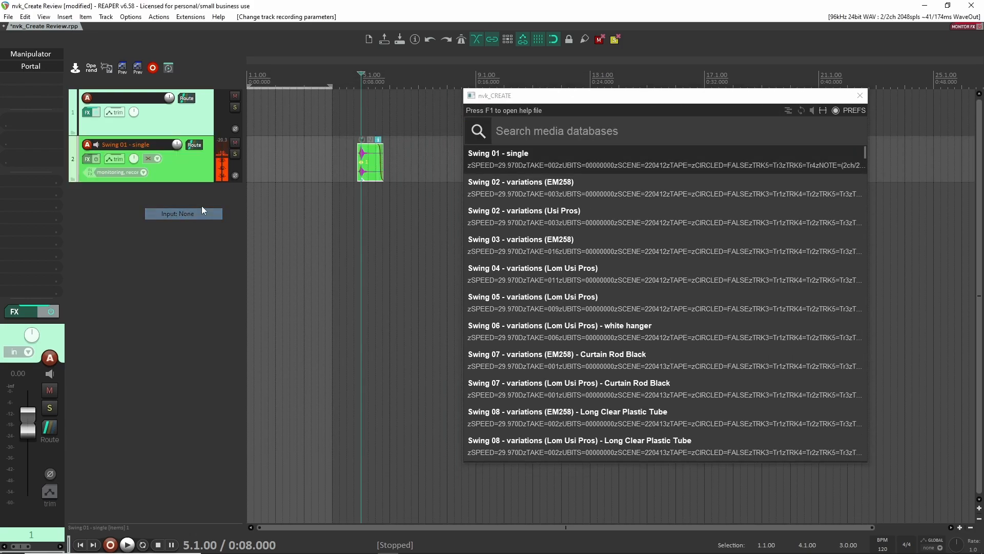
{"action": "left_click", "coordinate": [410, 223]}
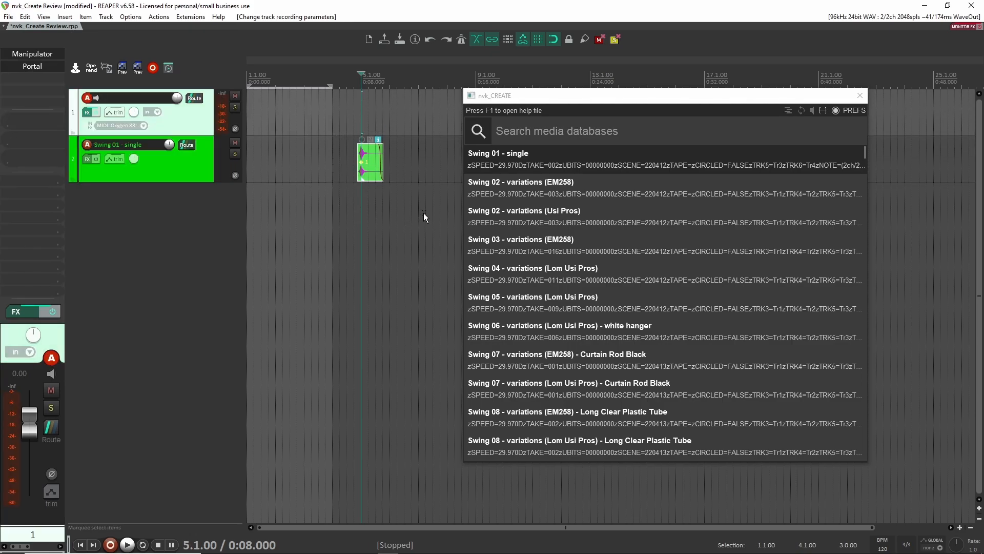
- Delete the Swing 01 - single item from its track
{"action": "left_click", "coordinate": [371, 169]}
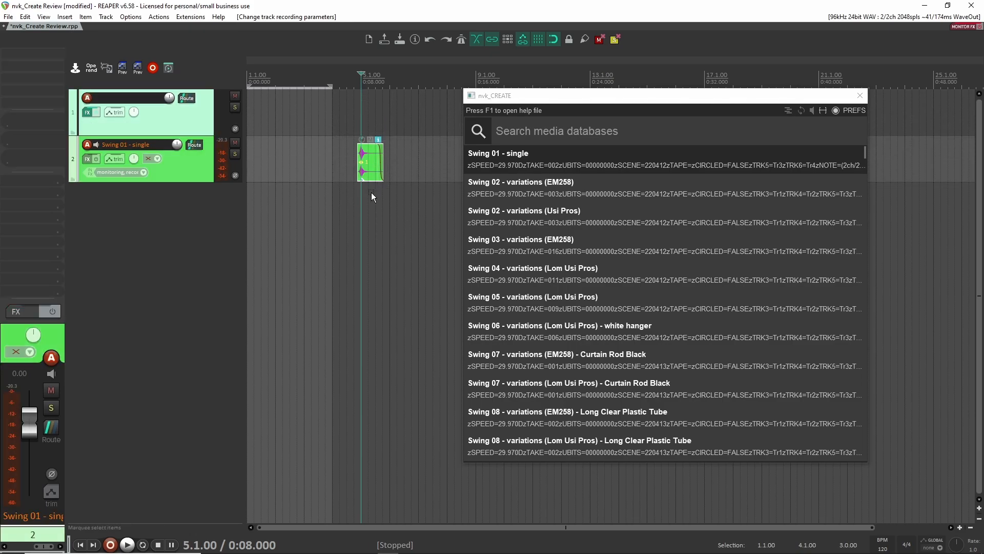
{"action": "key", "text": "Delete"}
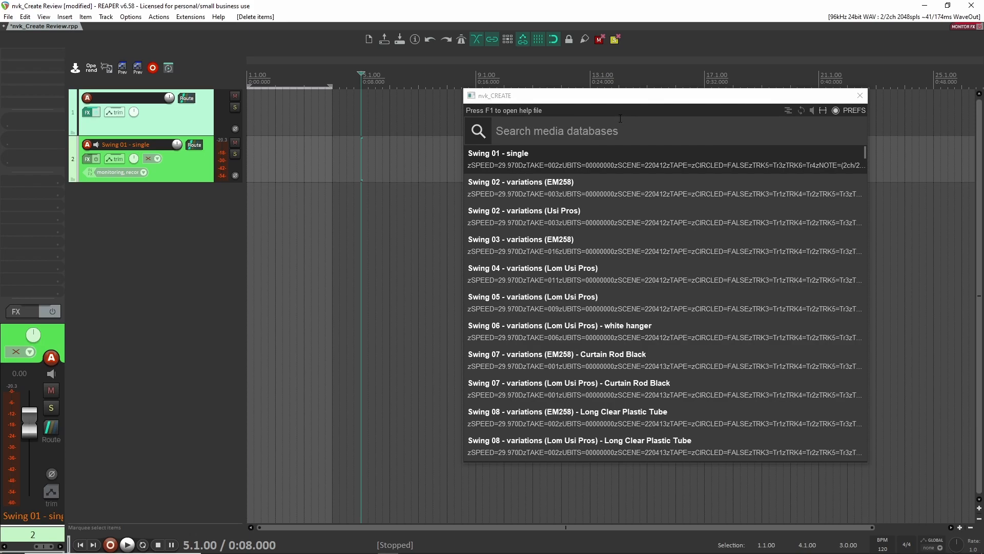
- Search nvk_CREATE for swing in multi-layer mode with Items set to 3
{"action": "left_click", "coordinate": [621, 134]}
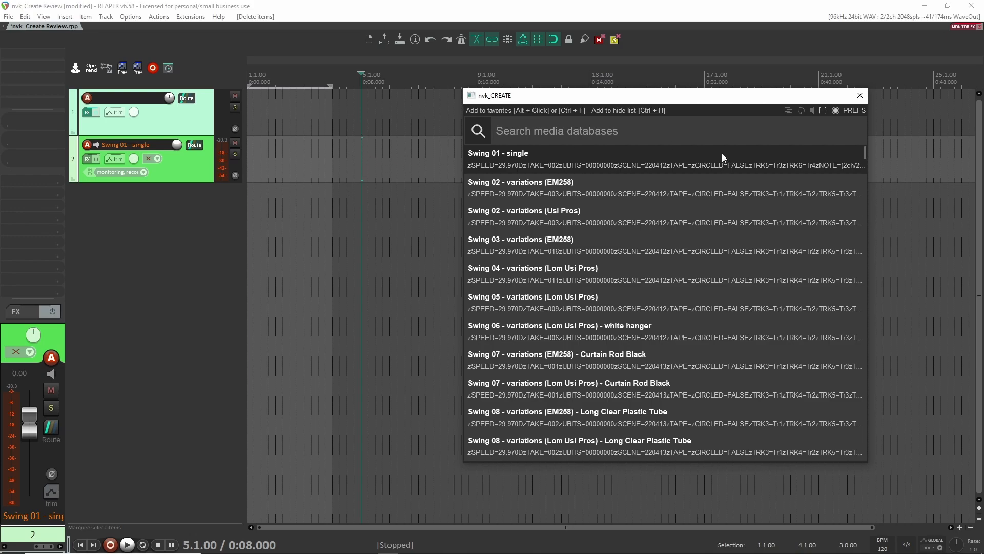
{"action": "key", "text": "Tab"}
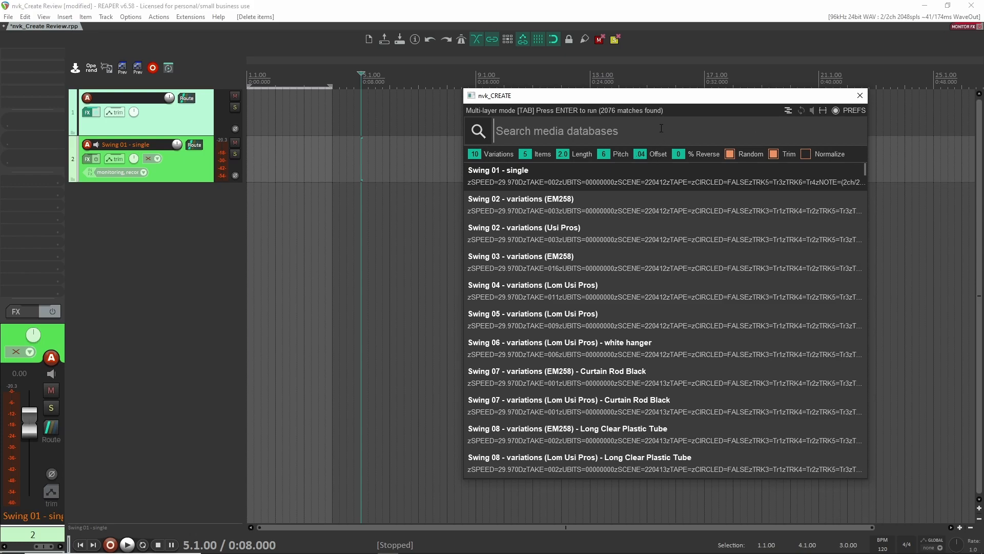
{"action": "type", "text": "swing"}
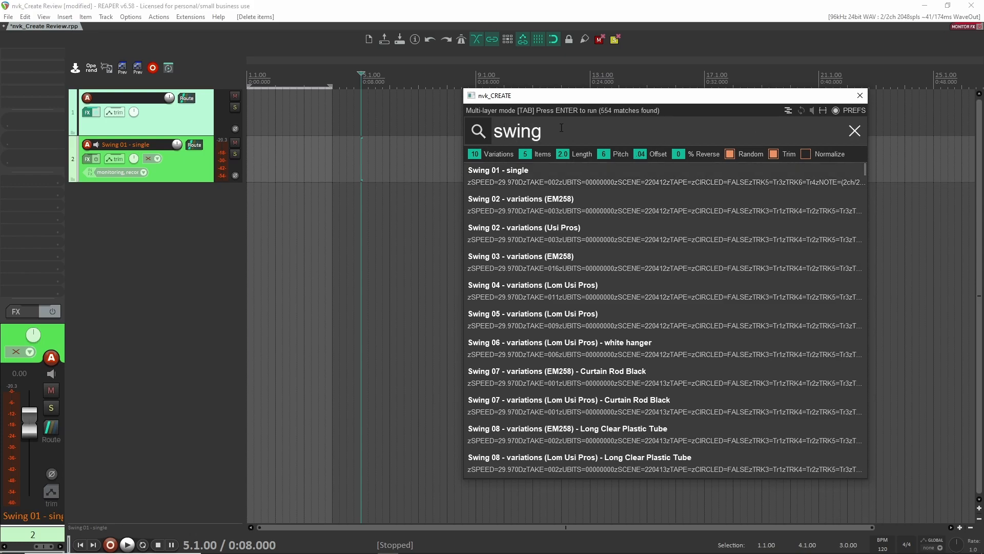
{"action": "scroll", "coordinate": [525, 153], "scroll_direction": "down", "scroll_amount": 2}
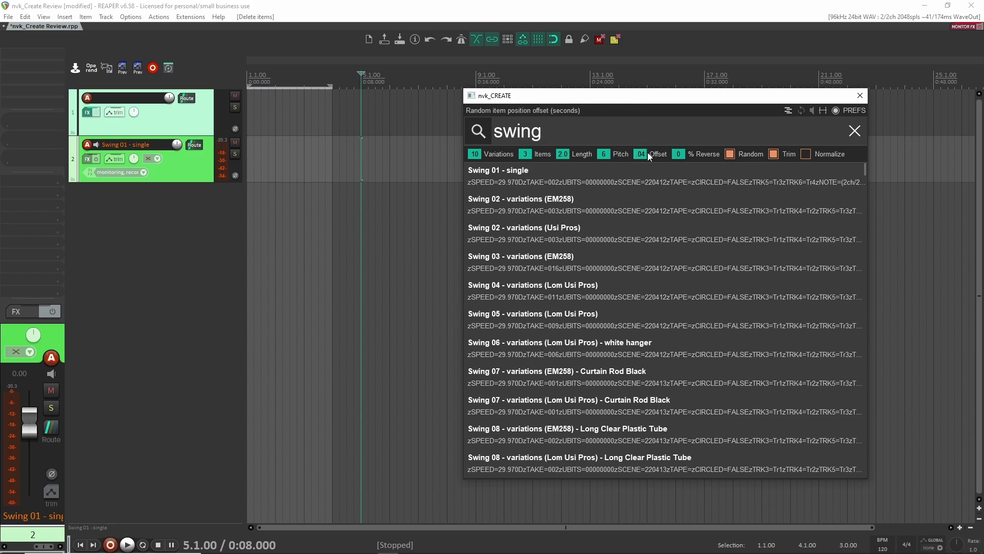
- Audition Swing 02 - variations (EM258) from the swing results
{"action": "left_click_drag", "start_coordinate": [679, 154], "coordinate": [702, 217]}
{"action": "left_click", "coordinate": [681, 207]}
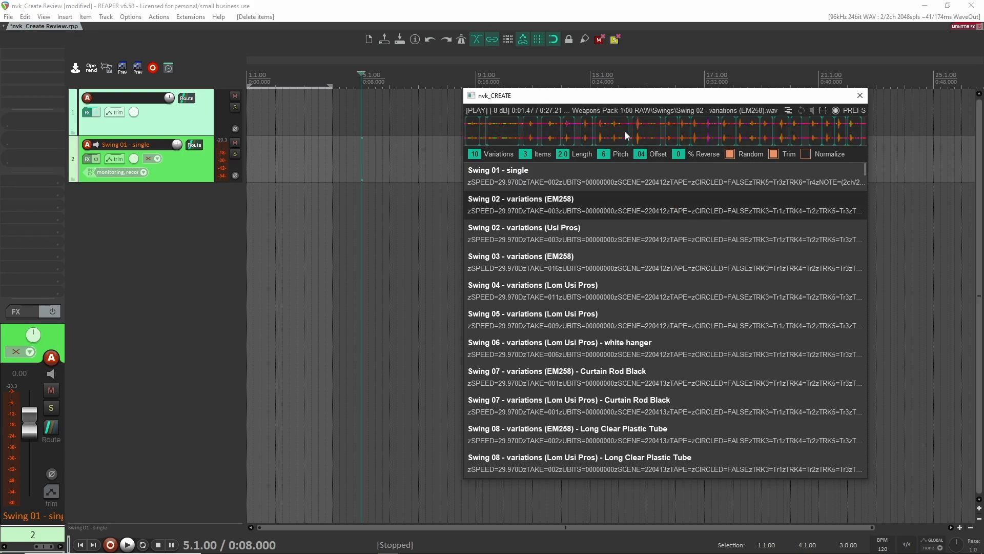
{"action": "left_click", "coordinate": [607, 175]}
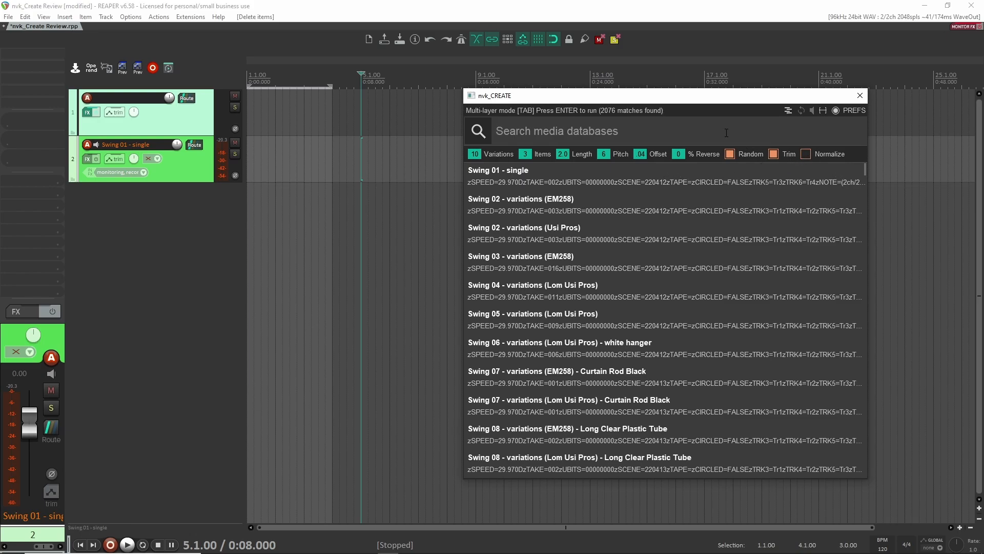
- Search for swing again and generate 10 multi-layer variations with 3 items each at the edit cursor
{"action": "type", "text": "Swing"}
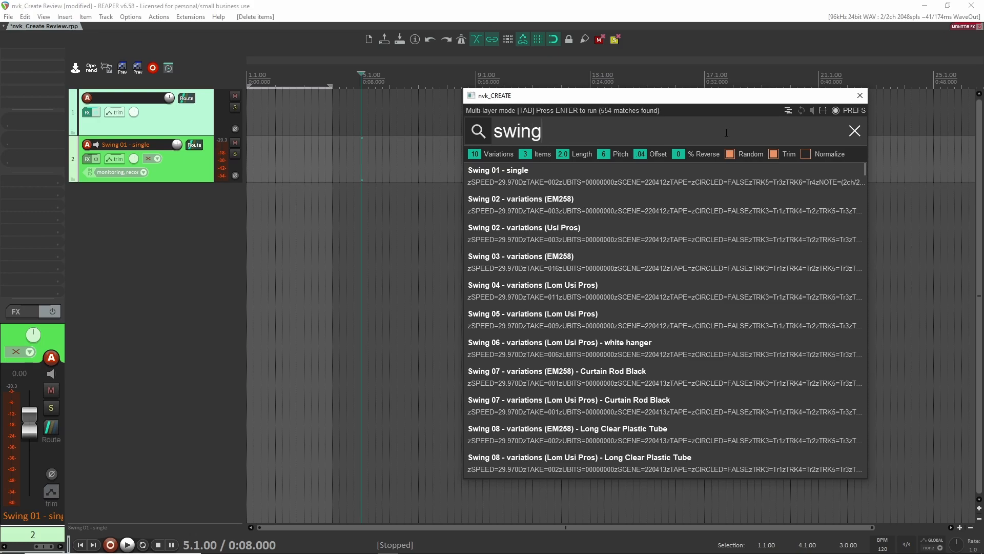
{"action": "key", "text": "Return"}
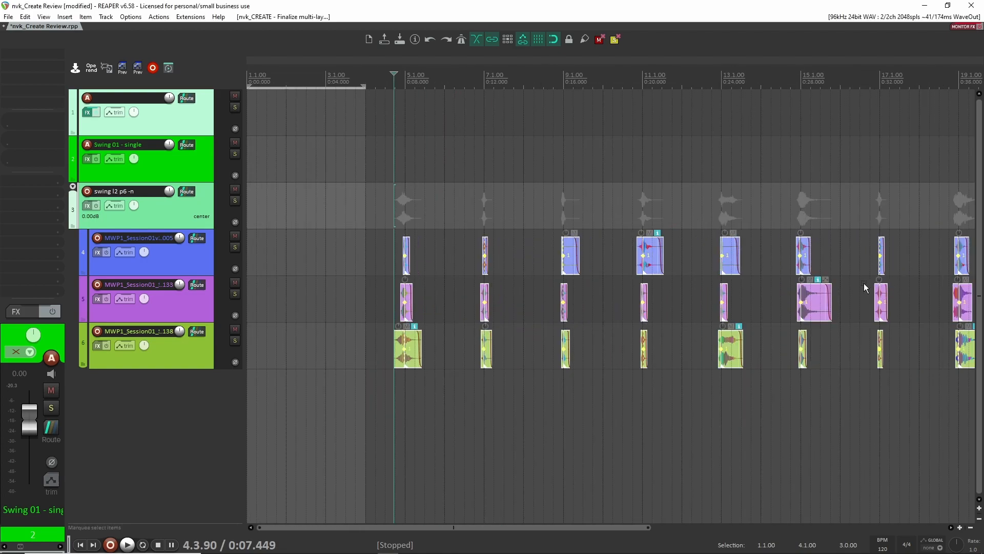
- Play back several of the generated swing variations along the timeline, including the first three and the last one
{"action": "scroll", "coordinate": [346, 260], "scroll_direction": "up", "scroll_amount": 8}
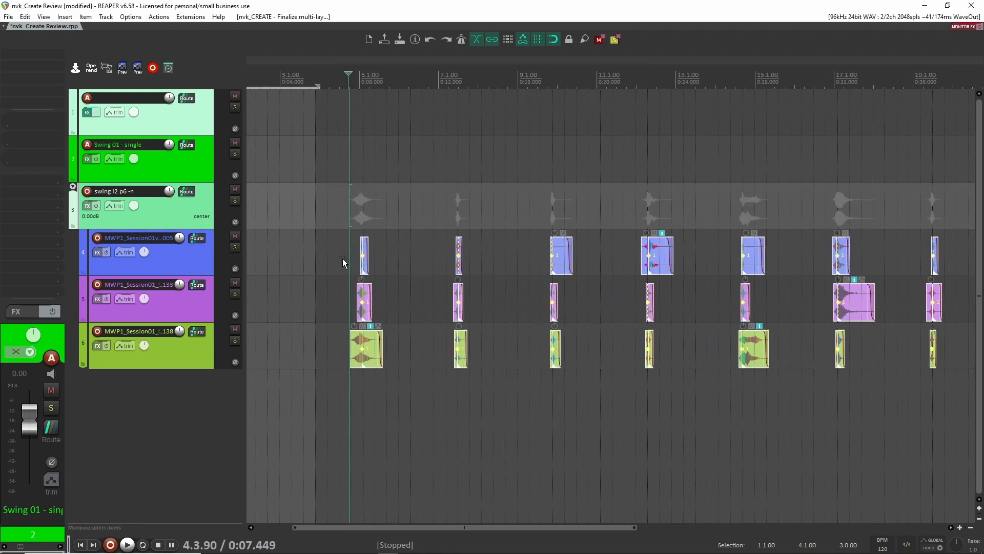
{"action": "left_click", "coordinate": [354, 257]}
{"action": "key", "text": "space"}
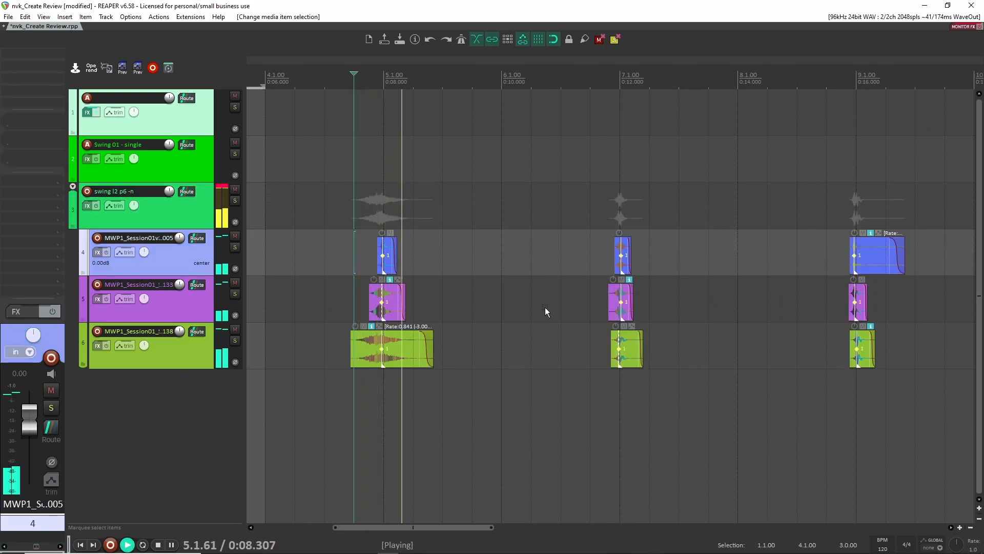
{"action": "left_click", "coordinate": [589, 273]}
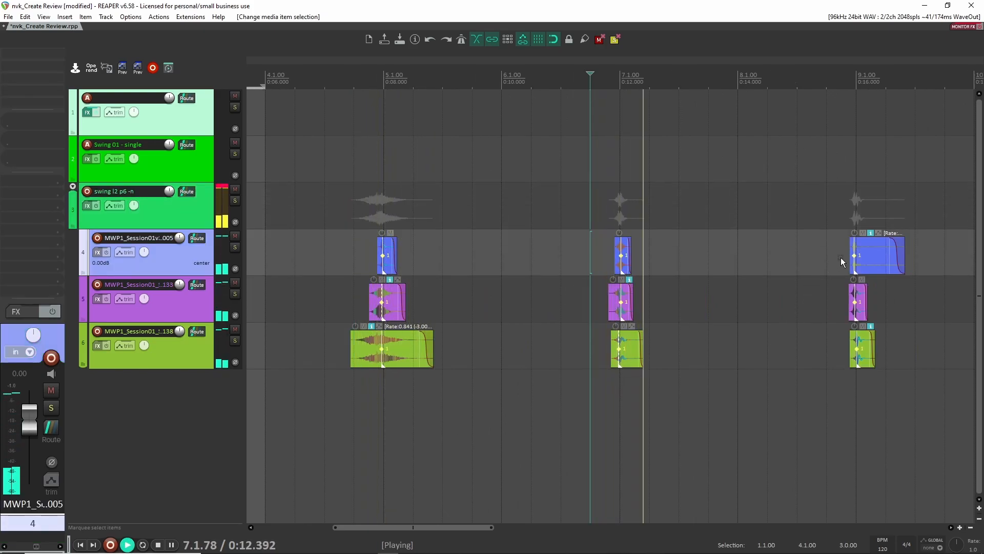
{"action": "left_click", "coordinate": [858, 308]}
{"action": "left_click", "coordinate": [844, 266]}
{"action": "key", "text": "space"}
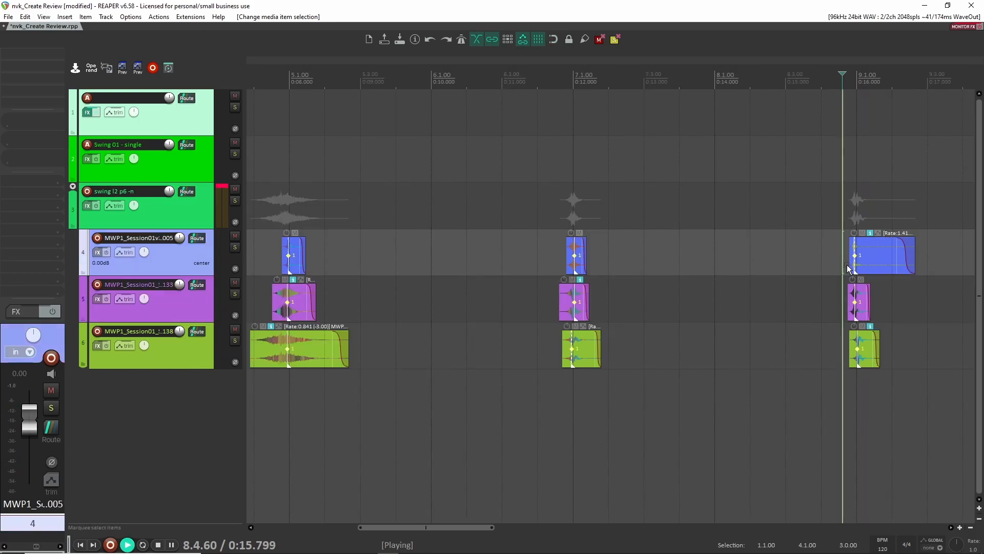
{"action": "left_click_drag", "start_coordinate": [885, 308], "coordinate": [498, 330]}
{"action": "key", "text": "space"}
{"action": "left_click_drag", "start_coordinate": [732, 259], "coordinate": [731, 258]}
{"action": "key", "text": "space"}
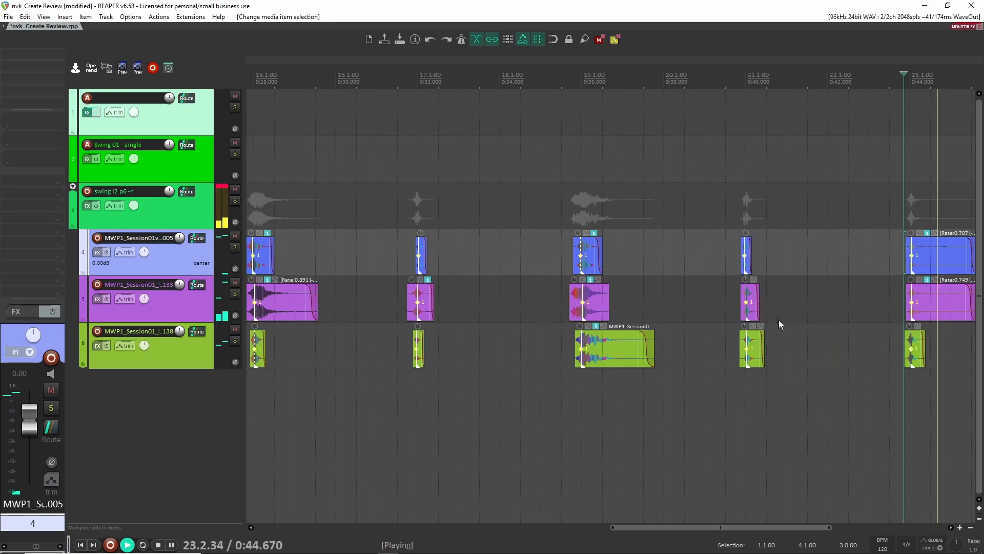
{"action": "key", "text": "space"}
- Undo the multi-layer swing generation and the deletion of the Swing 01 - single item
{"action": "scroll", "coordinate": [816, 328], "scroll_direction": "down", "scroll_amount": 2}
{"action": "scroll", "coordinate": [819, 317], "scroll_direction": "down", "scroll_amount": 3}
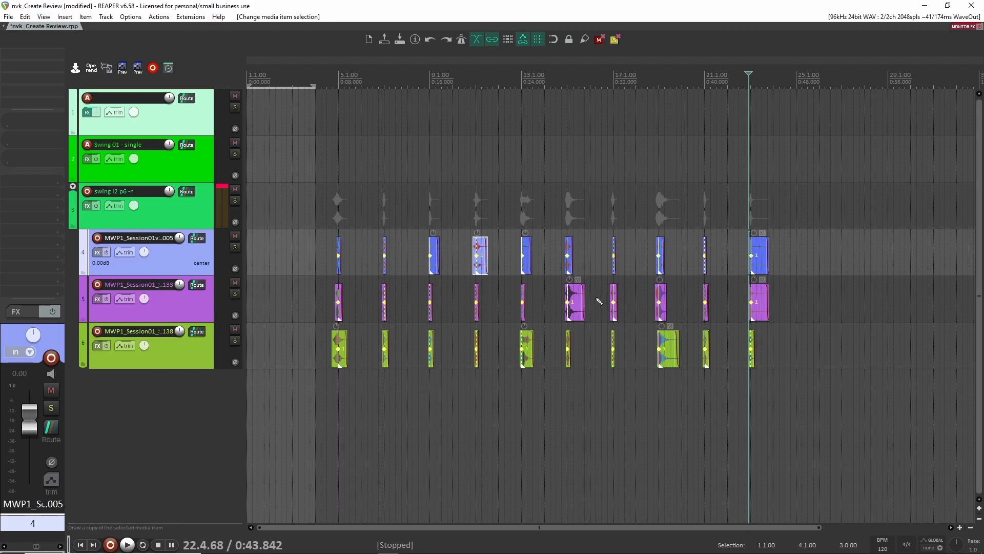
{"action": "key", "text": "ctrl+z"}
{"action": "key", "text": "ctrl+z"}
{"action": "key", "text": "ctrl+z"}
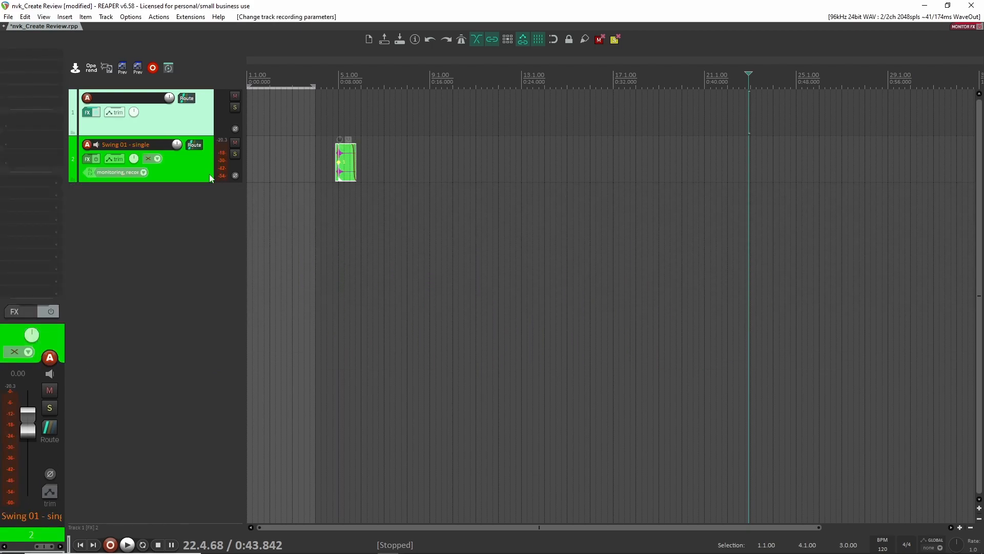
- Reopen nvk_CREATE, turn on multi-layer mode and reposition its window
{"action": "key", "text": "ctrl+space"}
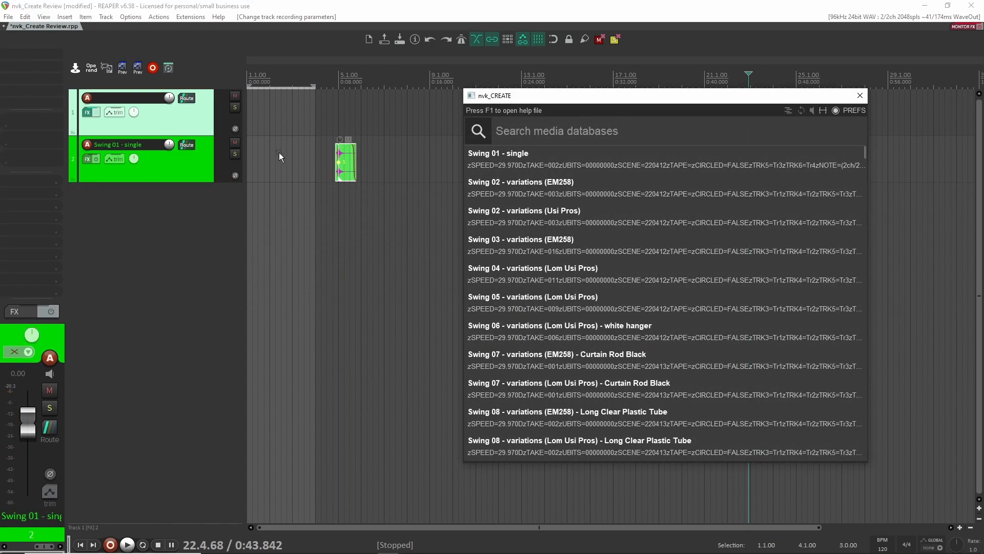
{"action": "left_click", "coordinate": [787, 111]}
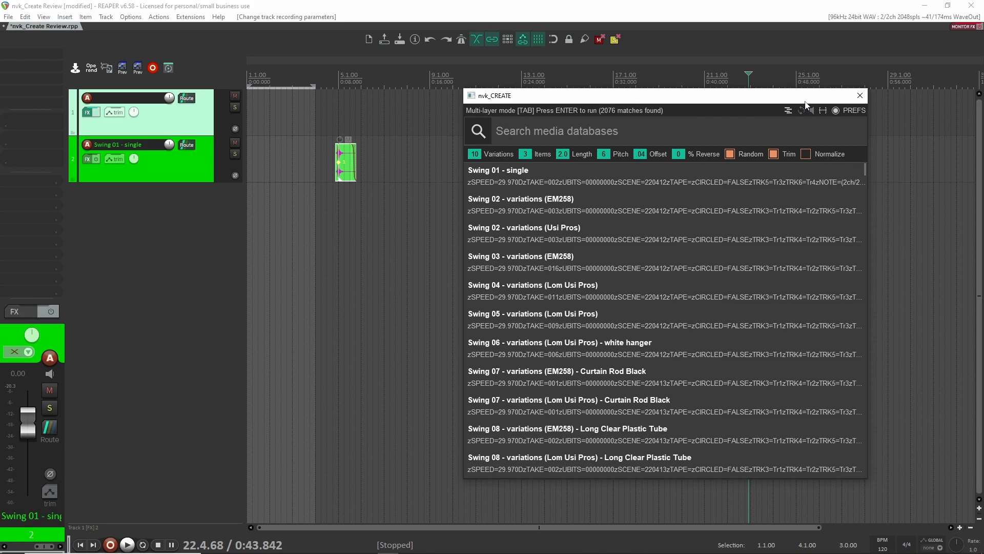
{"action": "left_click_drag", "start_coordinate": [707, 117], "coordinate": [646, 144]}
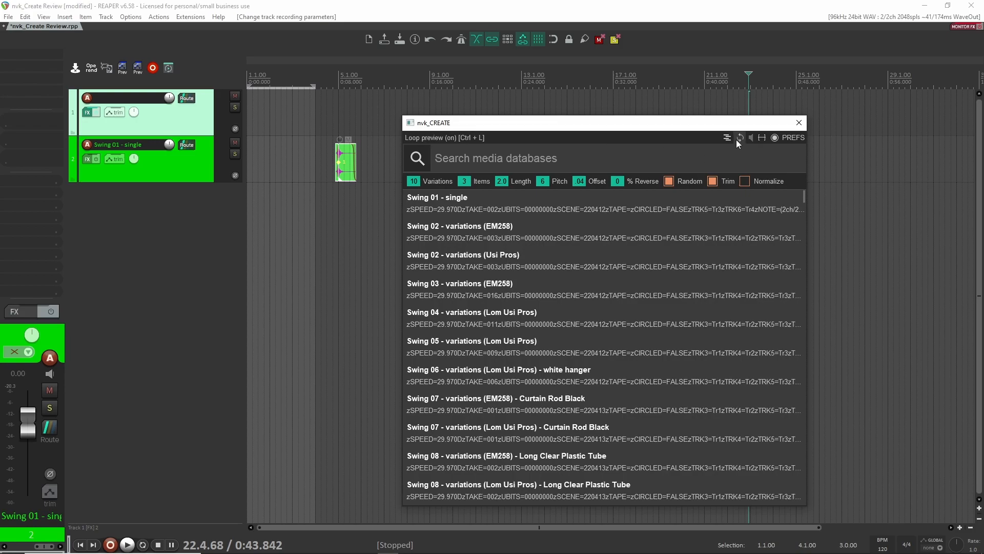
{"action": "left_click", "coordinate": [605, 208]}
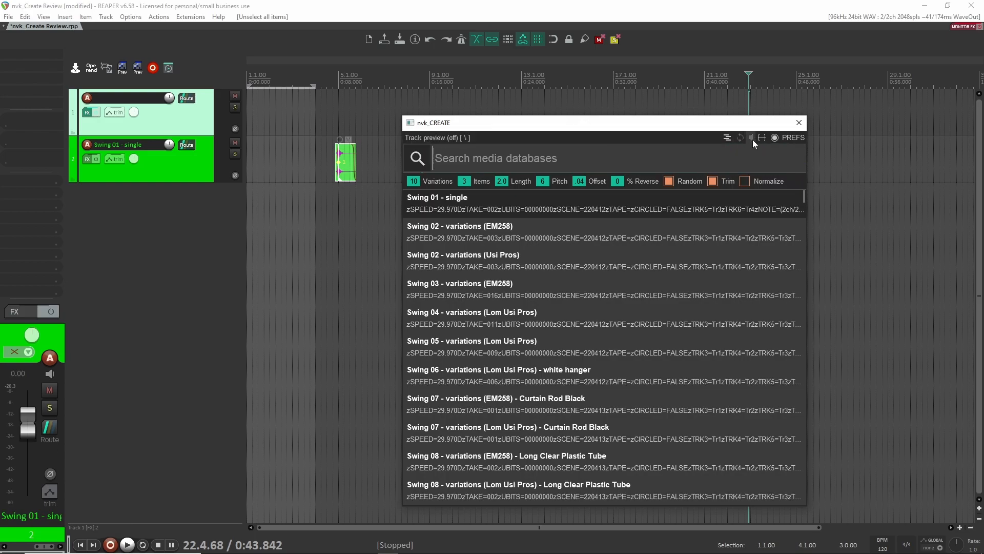
{"action": "left_click_drag", "start_coordinate": [750, 125], "coordinate": [777, 121]}
- Move the Swing 01 - single item from its own track up to the first track, which holds Manipulator and Portal
{"action": "left_click", "coordinate": [206, 118]}
{"action": "left_click", "coordinate": [201, 149]}
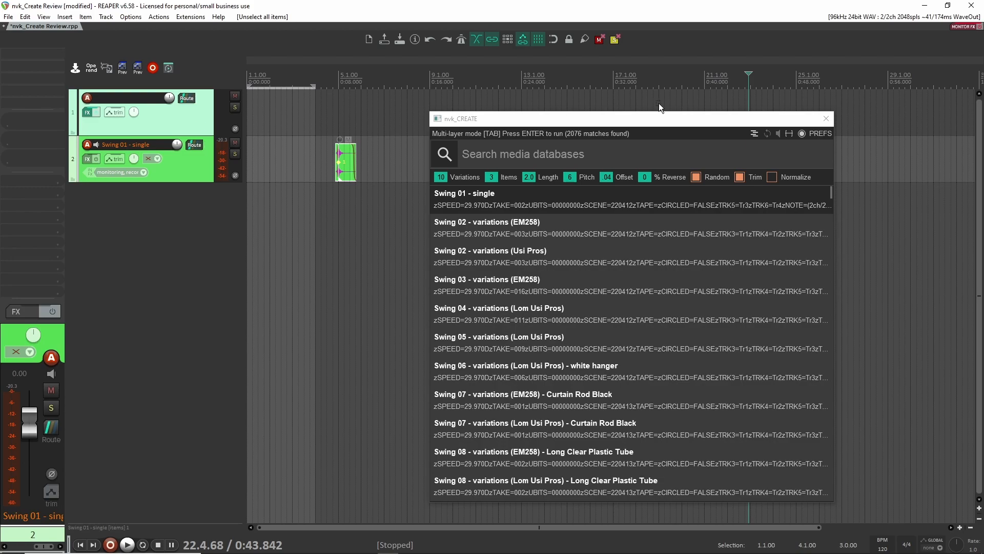
{"action": "left_click", "coordinate": [179, 123]}
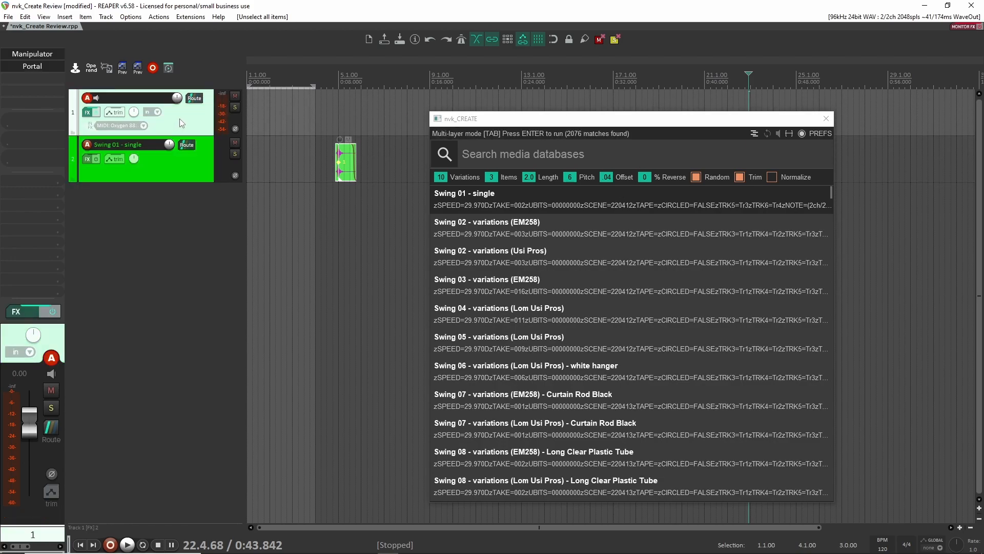
{"action": "left_click_drag", "start_coordinate": [348, 160], "coordinate": [349, 112]}
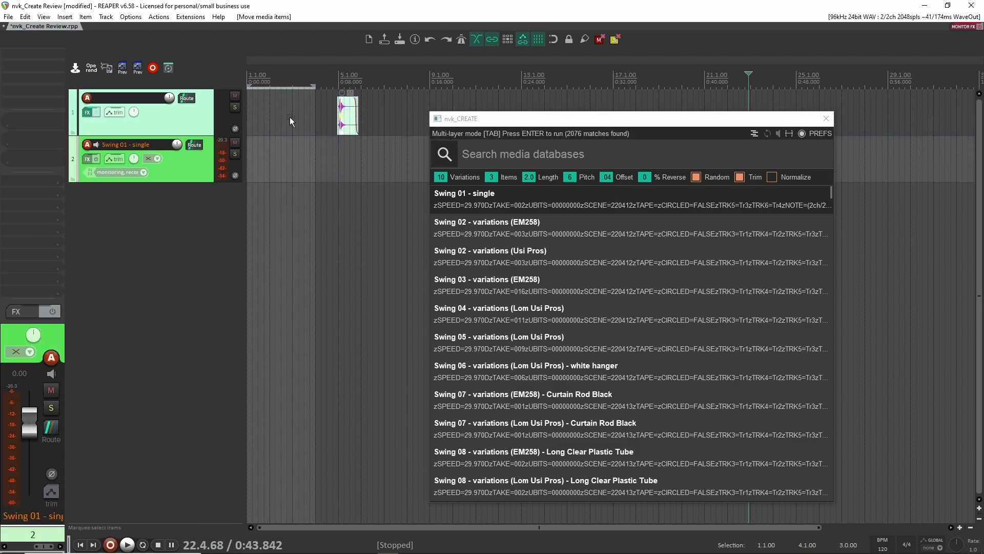
- Solo the first track and play the swing item through its effects from just before the item
{"action": "left_click", "coordinate": [330, 121]}
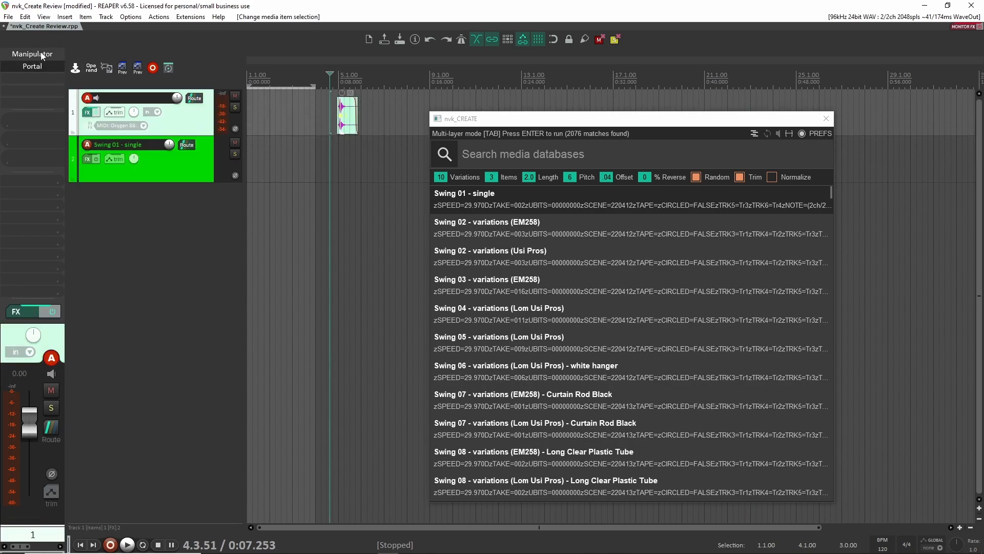
{"action": "left_click", "coordinate": [235, 108]}
{"action": "key", "text": "space"}
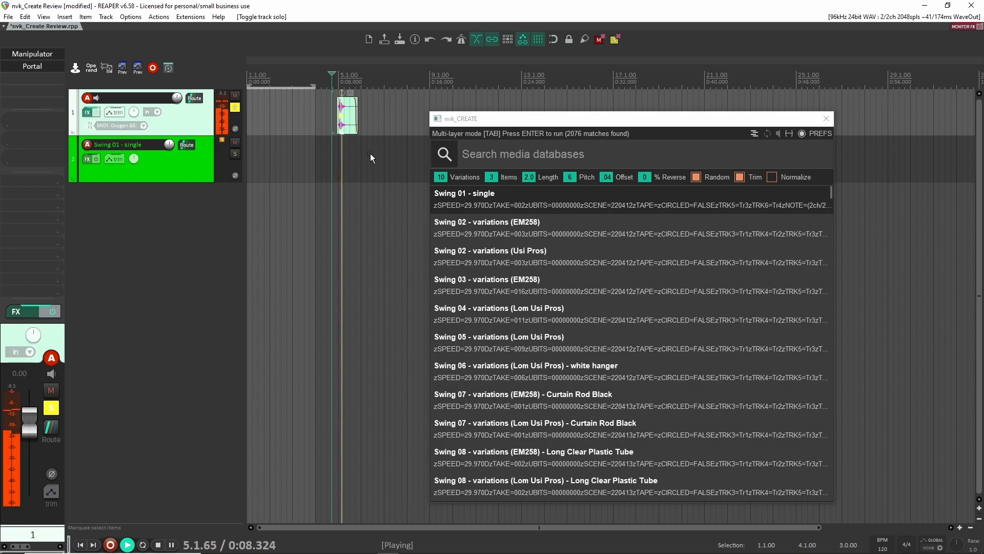
{"action": "key", "text": "space"}
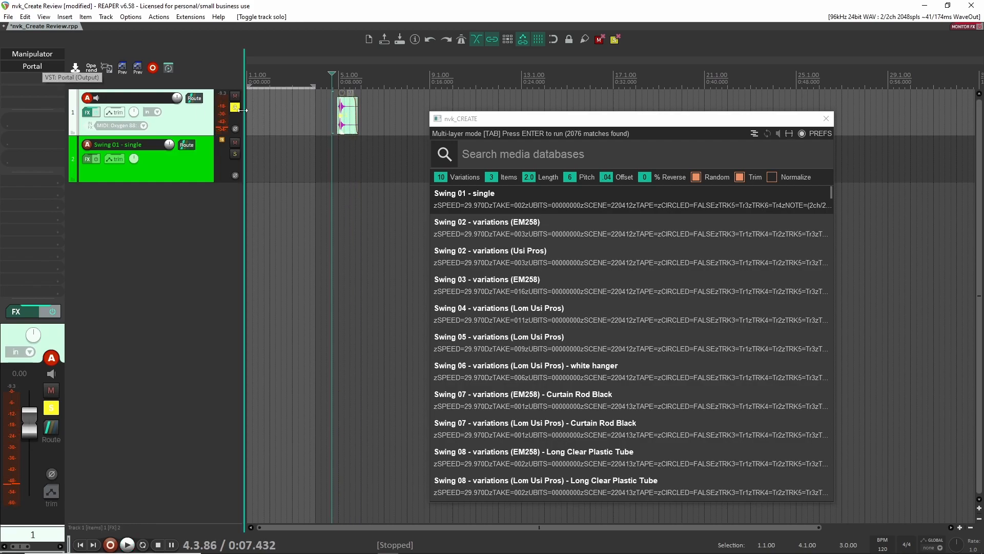
- Compare the swing item with the first track's effects bypassed and re-enabled
{"action": "left_click", "coordinate": [53, 312]}
{"action": "key", "text": "space"}
{"action": "key", "text": "space"}
{"action": "left_click", "coordinate": [54, 313]}
{"action": "key", "text": "space"}
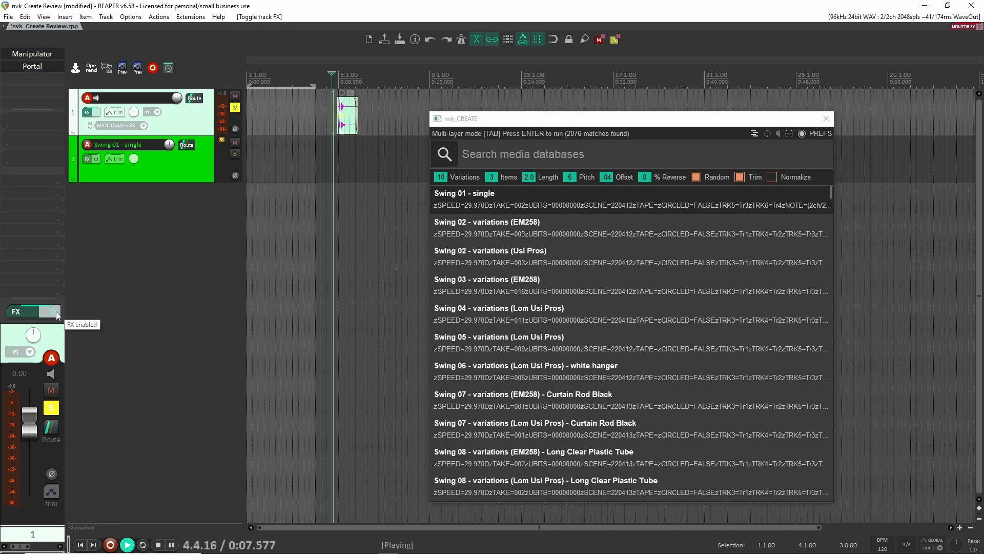
{"action": "key", "text": "space"}
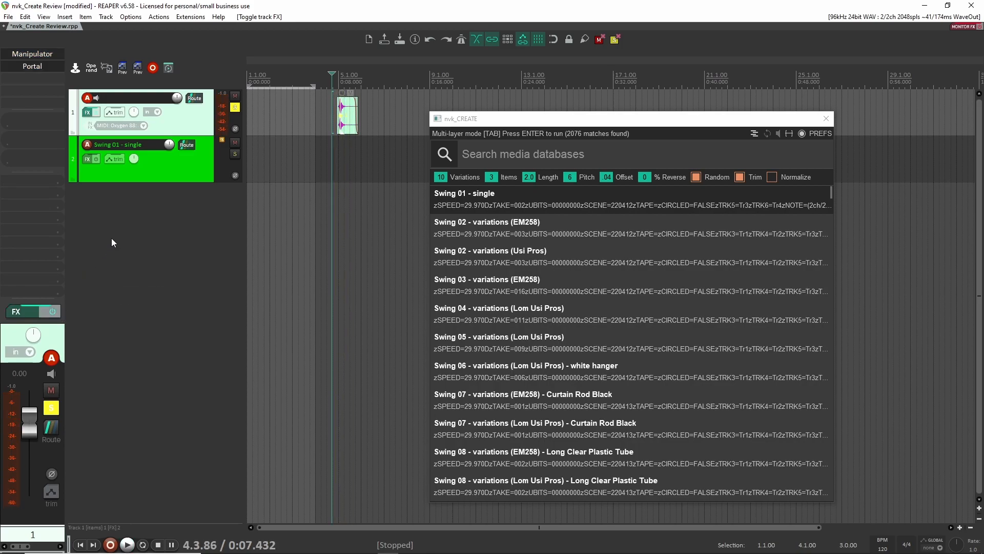
- Search for swing and turn on track preview, with the first track unsoloed
{"action": "left_click", "coordinate": [516, 149]}
{"action": "type", "text": "swing"}
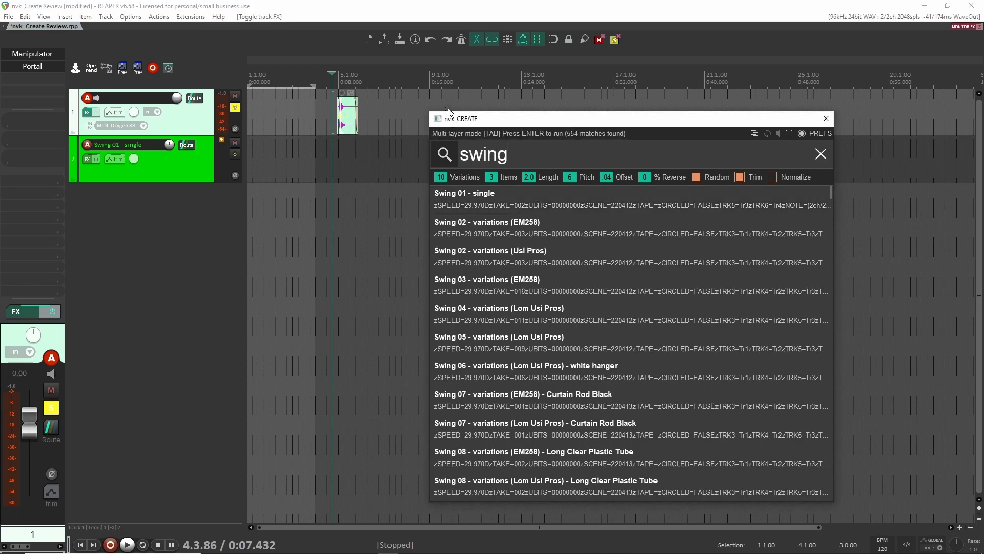
{"action": "left_click", "coordinate": [236, 106]}
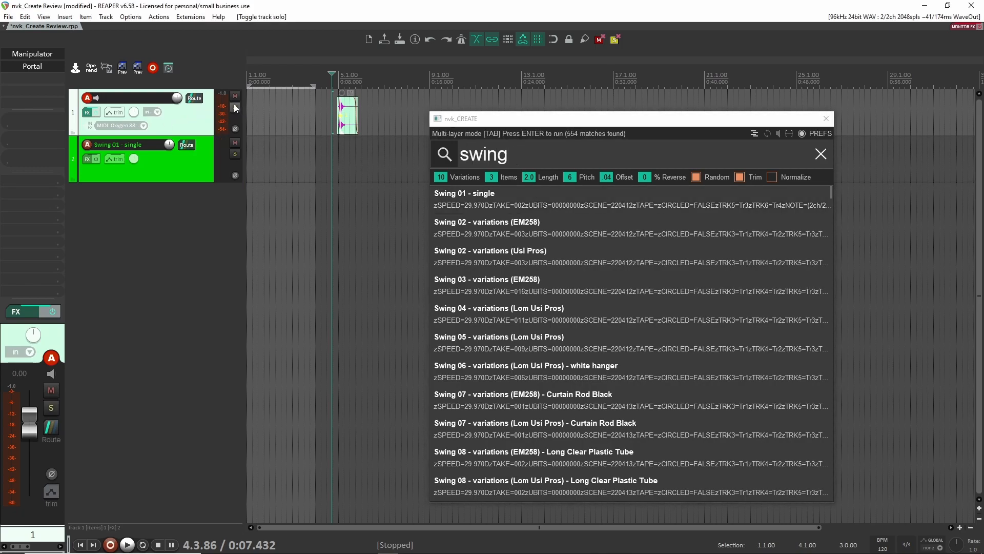
{"action": "left_click", "coordinate": [779, 133]}
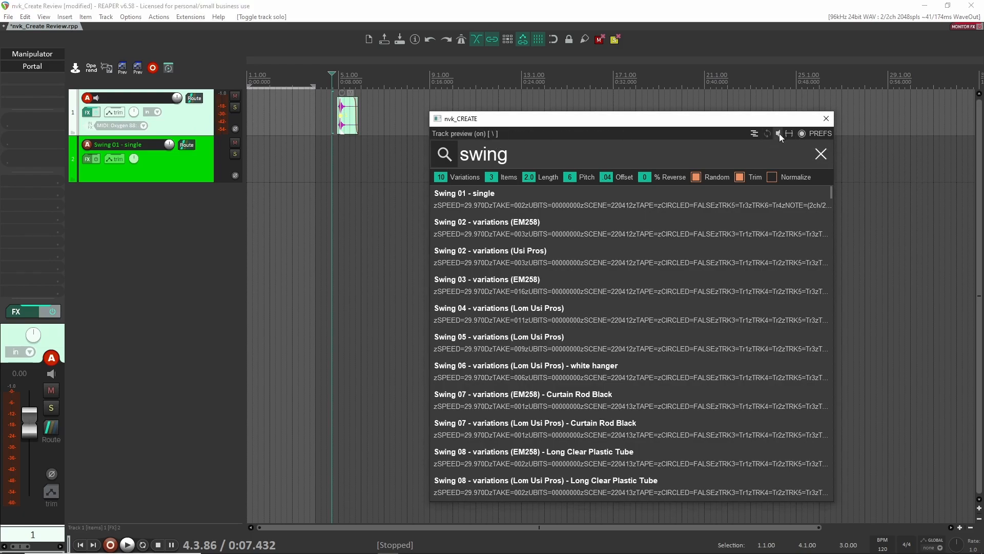
- Audition MWP1_Session01v2_Swing006, Swing005 and Swing004 through the first track's effects
{"action": "scroll", "coordinate": [592, 362], "scroll_direction": "down", "scroll_amount": 5}
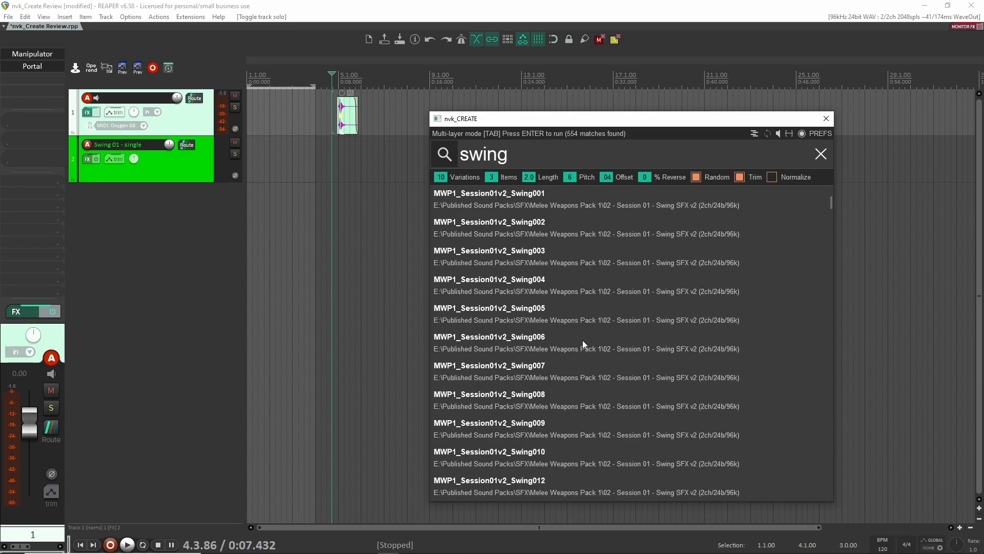
{"action": "left_click", "coordinate": [535, 346]}
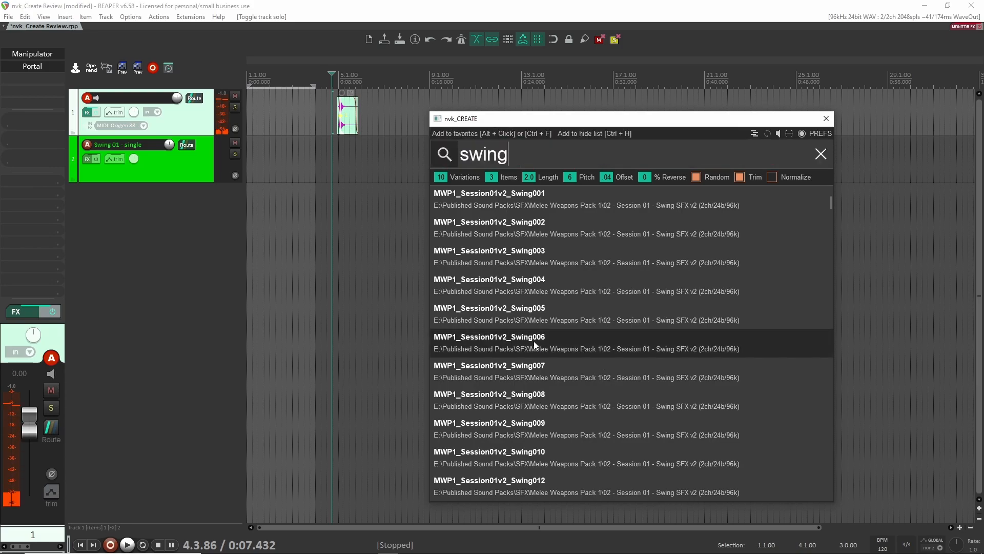
{"action": "left_click", "coordinate": [538, 313]}
{"action": "left_click", "coordinate": [544, 283]}
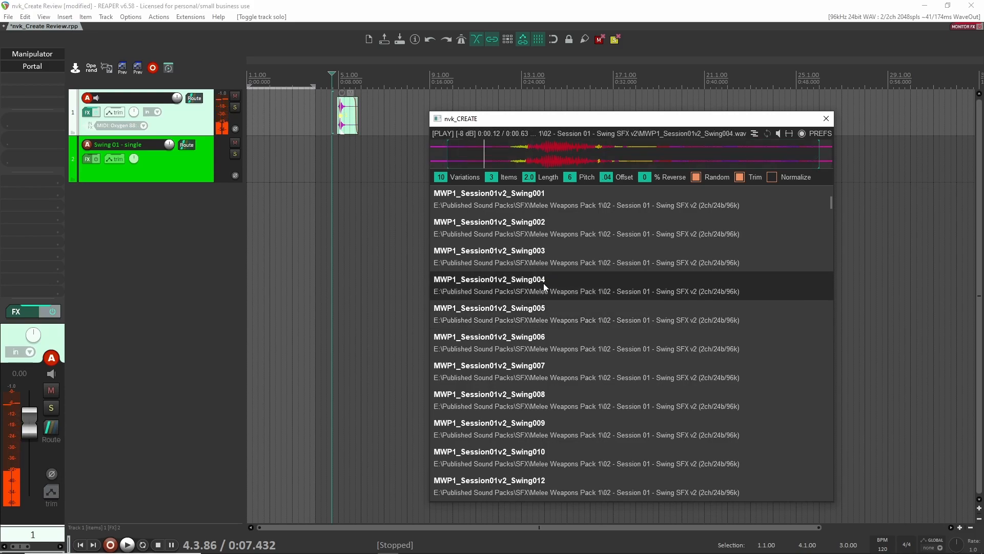
- Audition the swing results in sequence down to MWP1_Session01v3_Swing008 through the first track's effects
{"action": "left_click", "coordinate": [546, 253]}
{"action": "type", "text": "swing"}
{"action": "left_click", "coordinate": [572, 429]}
{"action": "key", "text": "Down"}
{"action": "key", "text": "Down"}
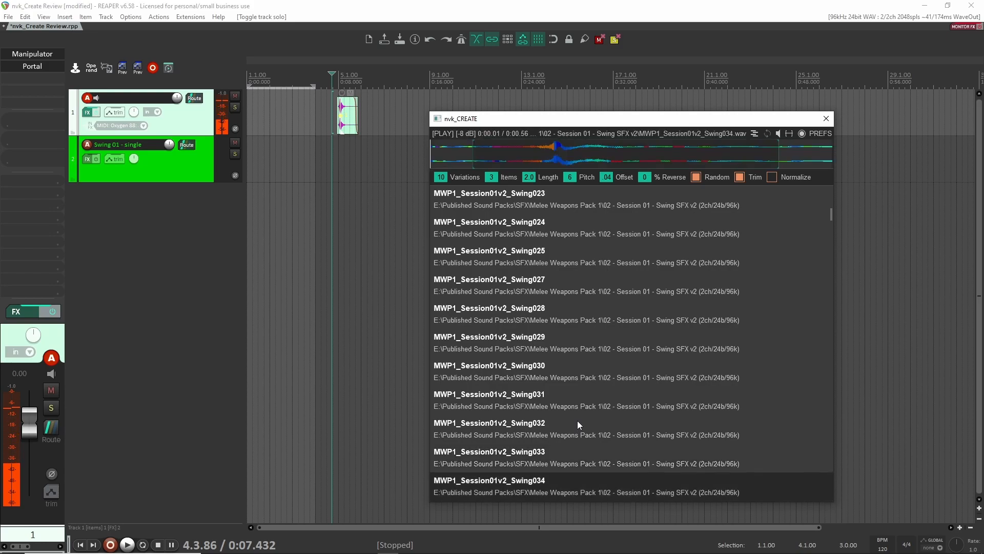
{"action": "key", "text": "Down"}
{"action": "key", "text": "Down"}
{"action": "key", "text": "Down"}
{"action": "key", "text": "Down"}
{"action": "key", "text": "Down"}
{"action": "key", "text": "Down"}
{"action": "key", "text": "Down"}
{"action": "key", "text": "Down"}
{"action": "key", "text": "Down"}
{"action": "key", "text": "Down"}
{"action": "key", "text": "Down"}
{"action": "key", "text": "Down"}
{"action": "key", "text": "Down"}
{"action": "key", "text": "Down"}
{"action": "key", "text": "Down"}
{"action": "key", "text": "Down"}
{"action": "key", "text": "Down"}
{"action": "key", "text": "Down"}
{"action": "key", "text": "Down"}
{"action": "key", "text": "Down"}
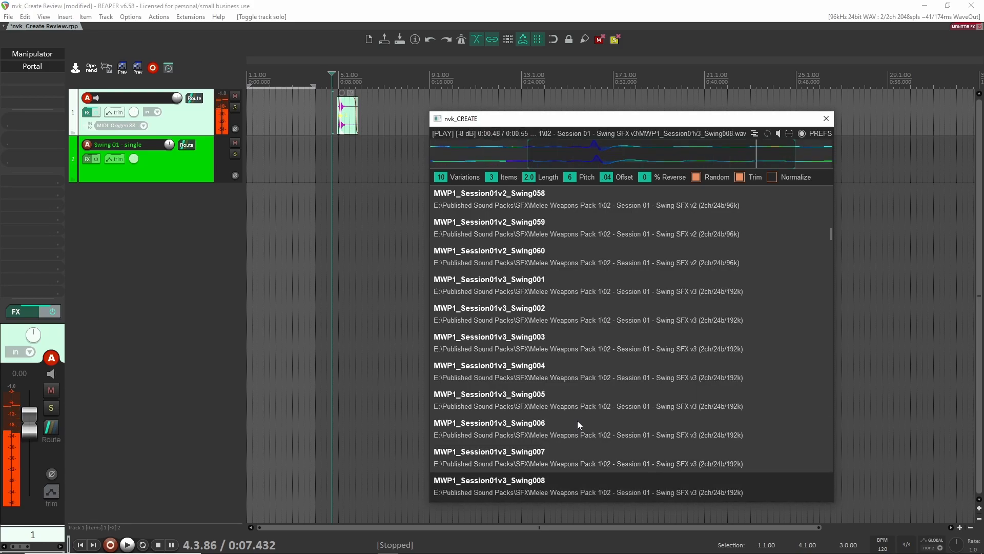
- Audition MWP1_Session01v3_Swing012 and Swing024, and generate 10 multi-layer variations of 3 items from the swing results
{"action": "type", "text": "swing"}
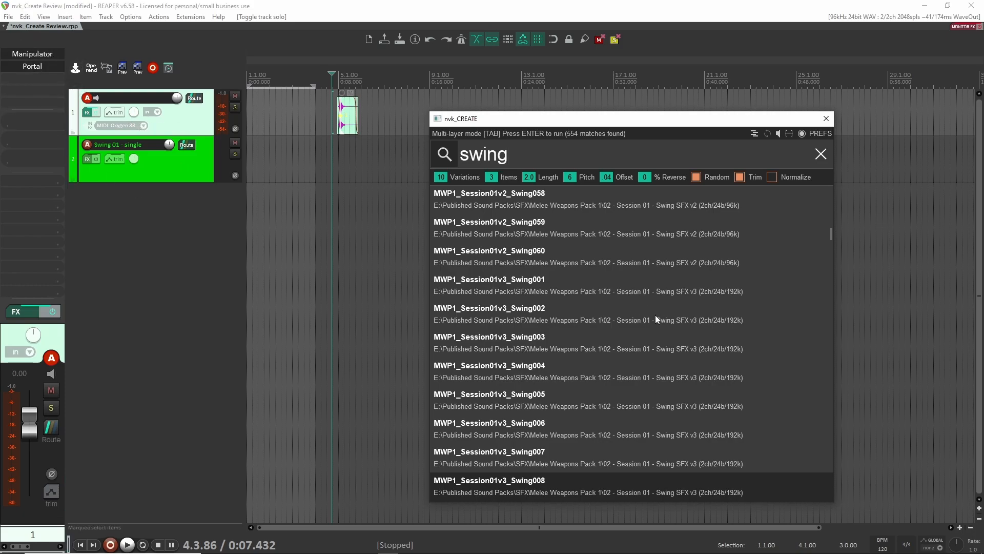
{"action": "scroll", "coordinate": [675, 353], "scroll_direction": "down", "scroll_amount": 3}
{"action": "left_click", "coordinate": [568, 433]}
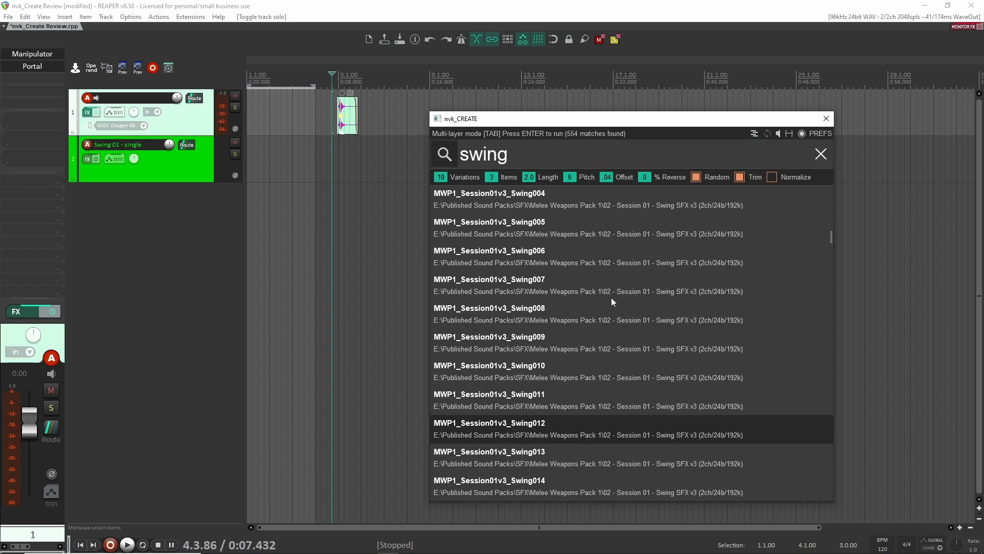
{"action": "scroll", "coordinate": [607, 377], "scroll_direction": "down", "scroll_amount": 4}
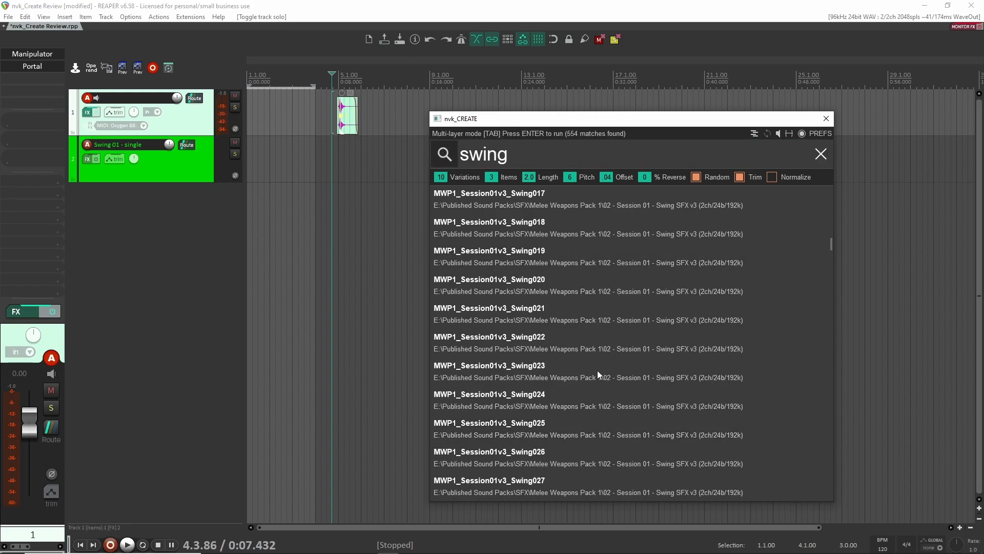
{"action": "left_click", "coordinate": [639, 395]}
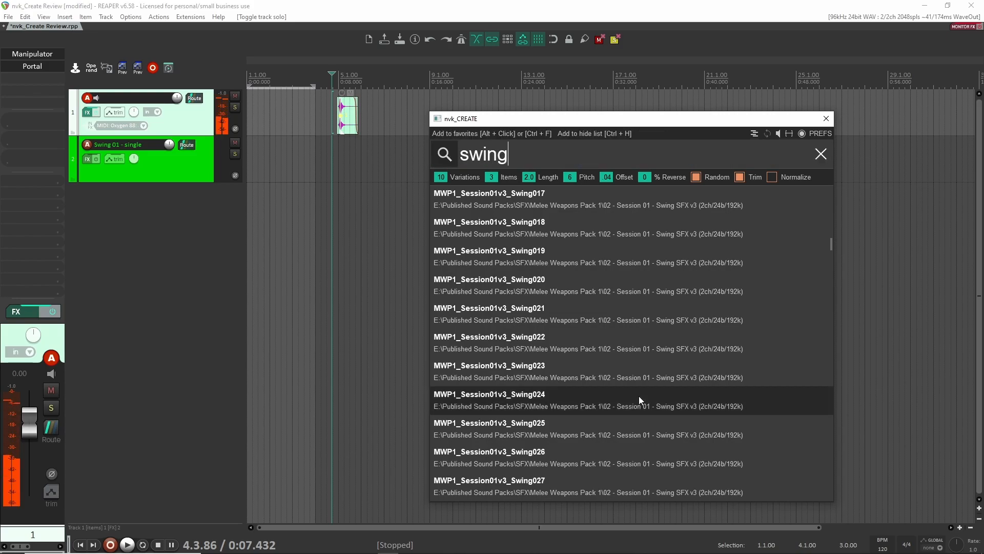
{"action": "key", "text": "Return"}
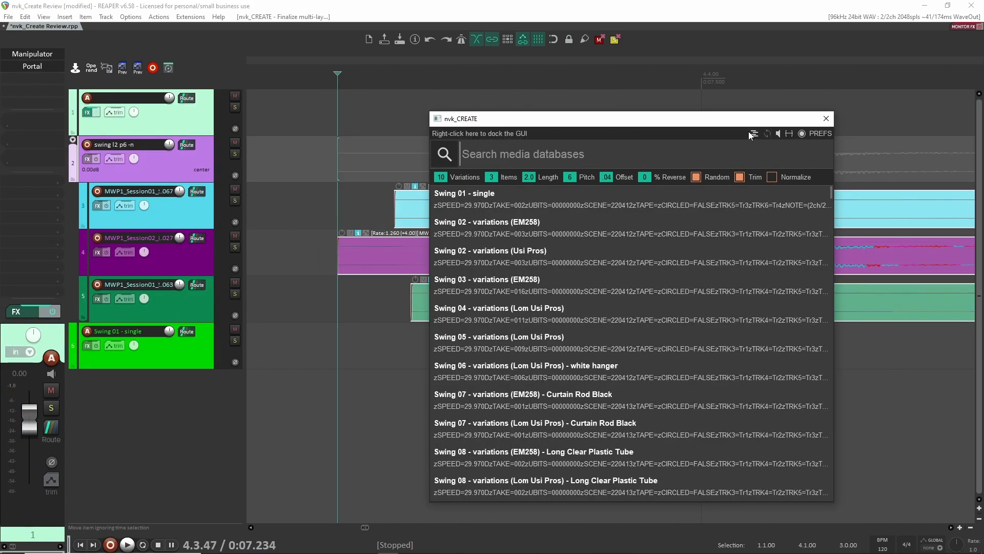
- Turn off multi-layer mode, search for swing, and insert MWP1_Session01v2_Swing025 on the first track
{"action": "left_click", "coordinate": [752, 134]}
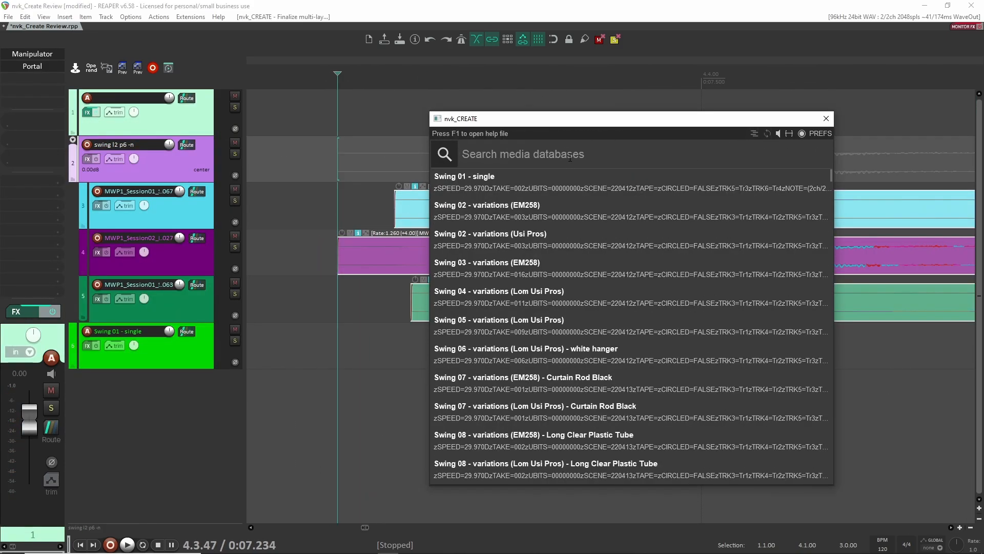
{"action": "type", "text": "swing"}
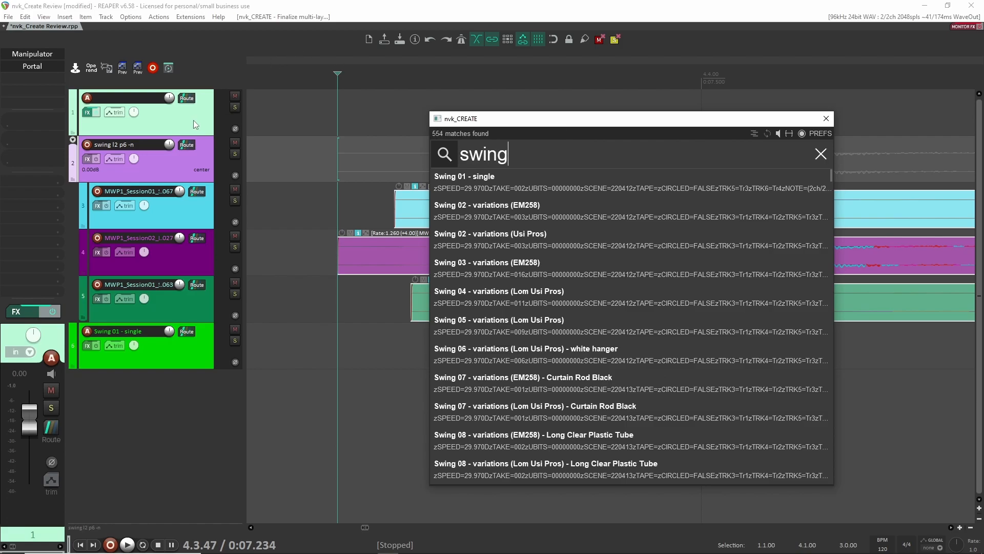
{"action": "scroll", "coordinate": [627, 352], "scroll_direction": "down", "scroll_amount": 10}
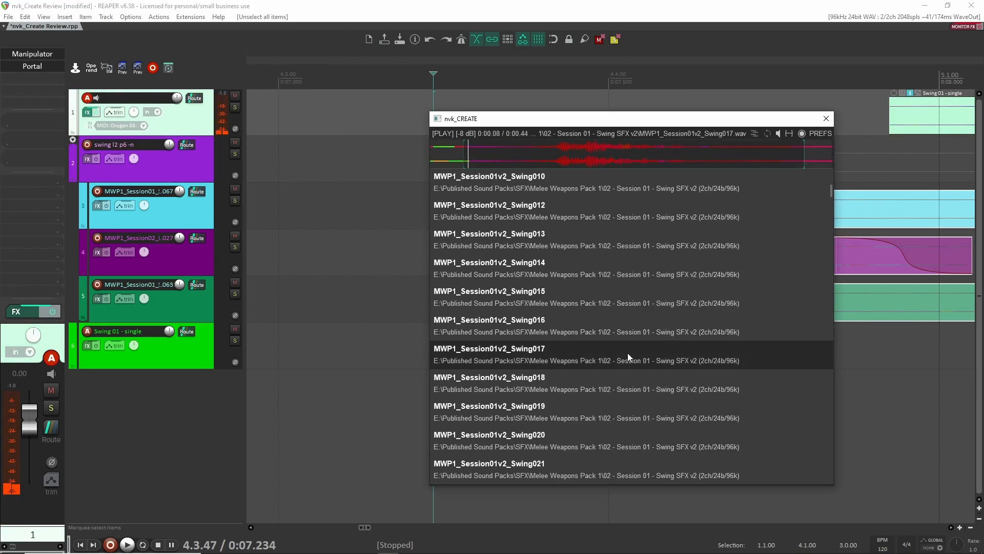
{"action": "left_click", "coordinate": [626, 321]}
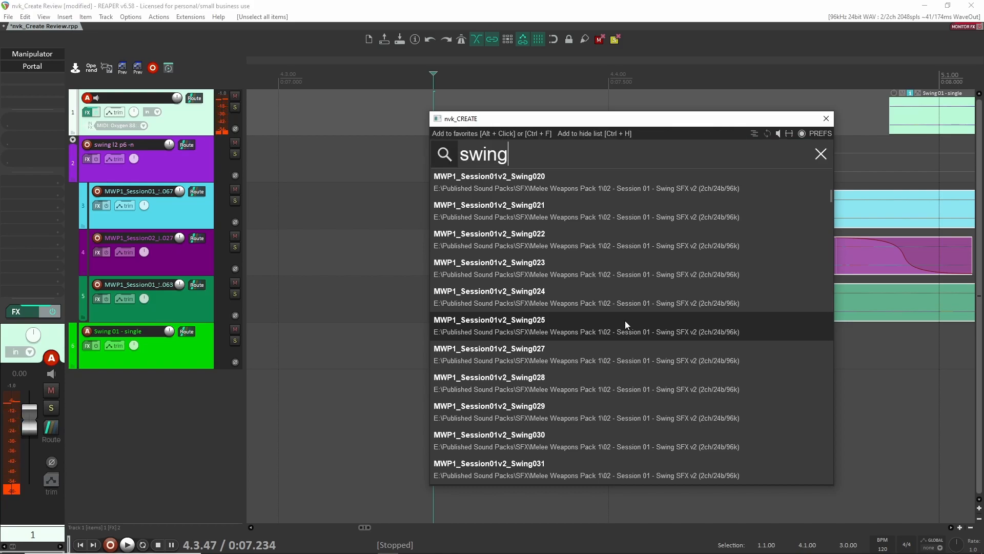
{"action": "type", "text": "ggg"}
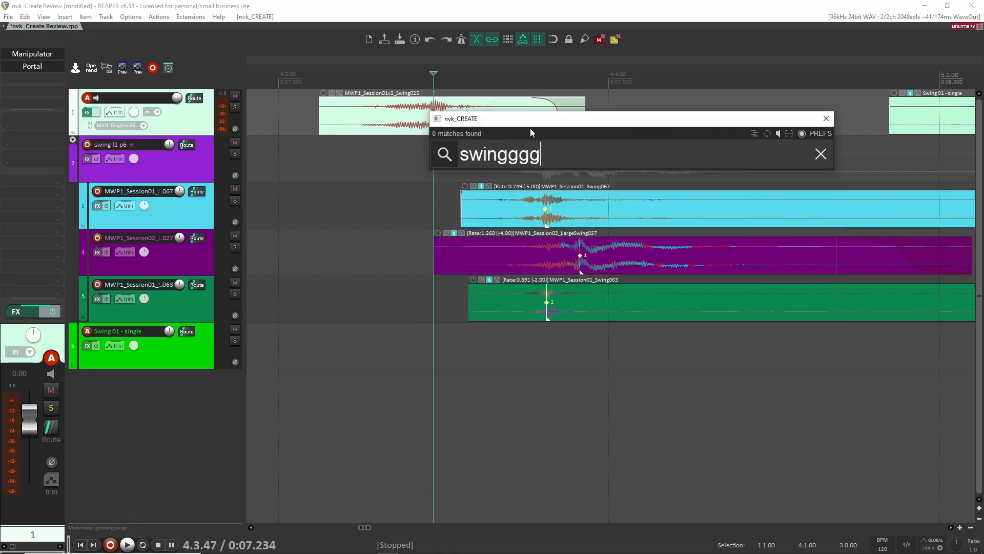
- Clear the search text, and move the first track's items to before the edit cursor
{"action": "key", "text": "ctrl+a"}
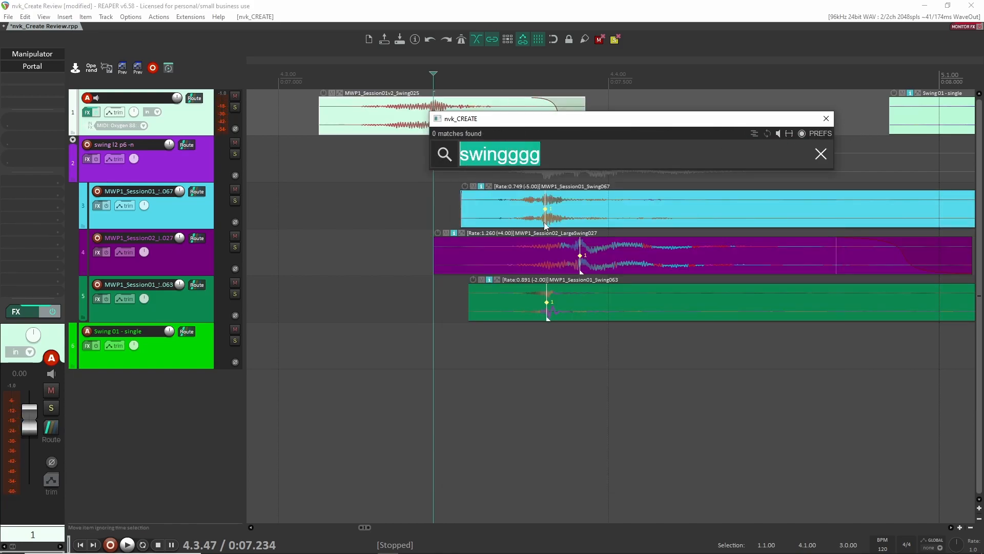
{"action": "key", "text": "BackSpace"}
{"action": "scroll", "coordinate": [402, 236], "scroll_direction": "down", "scroll_amount": 10}
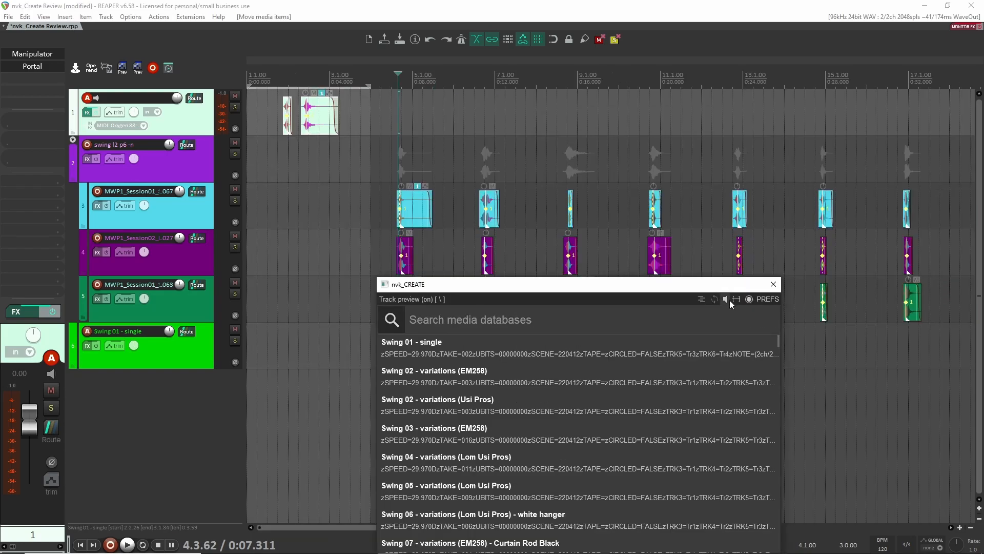
{"action": "left_click_drag", "start_coordinate": [675, 290], "coordinate": [662, 223]}
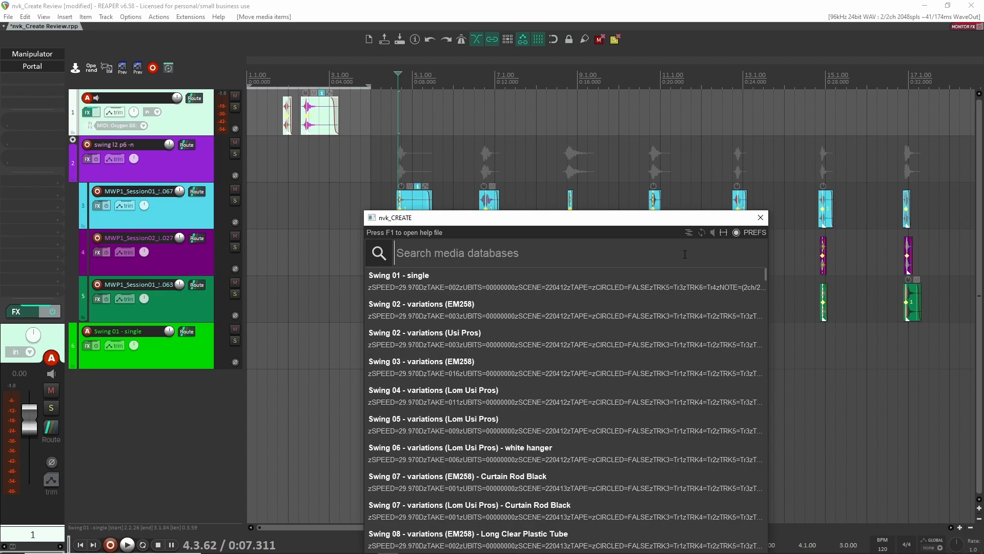
- Audition Swing 01 - single and Swing 02 - variations (EM258) from the media database
{"action": "left_click", "coordinate": [198, 159]}
{"action": "left_click", "coordinate": [442, 284]}
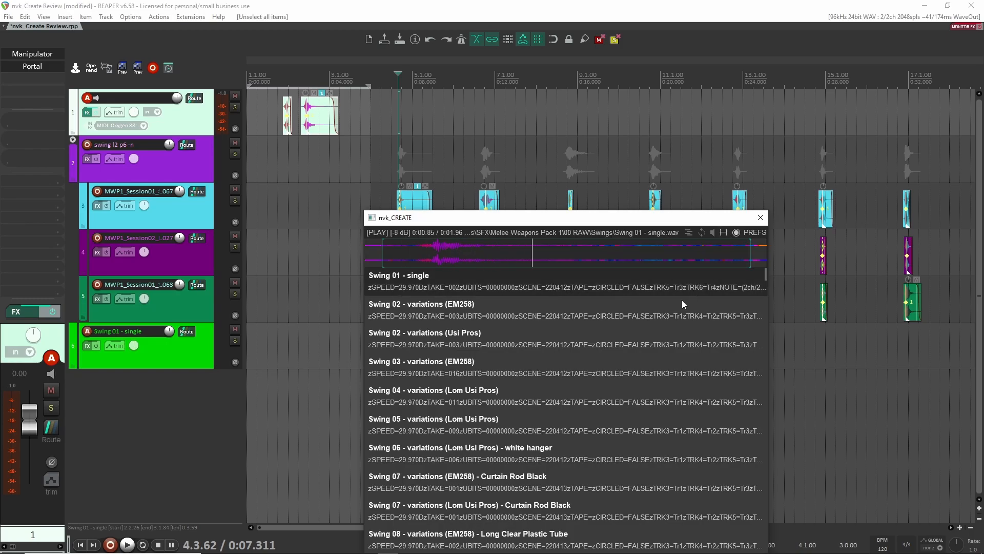
{"action": "left_click", "coordinate": [654, 288]}
{"action": "left_click", "coordinate": [700, 291]}
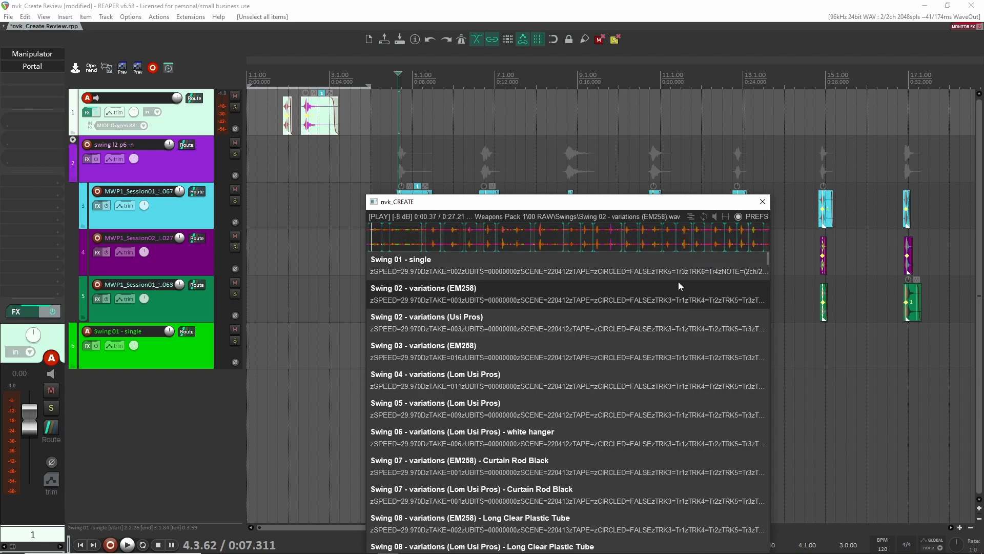
- Try to insert Swing 02 - variations (EM258) on the first track, extend it to reveal more variations, and undo both changes
{"action": "left_click_drag", "start_coordinate": [685, 291], "coordinate": [918, 122]}
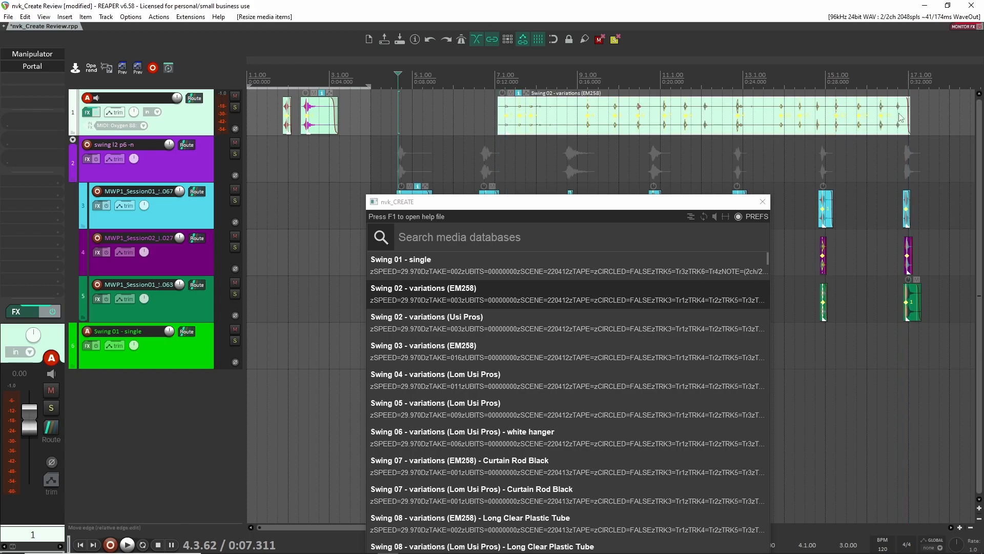
{"action": "key", "text": "ctrl+z"}
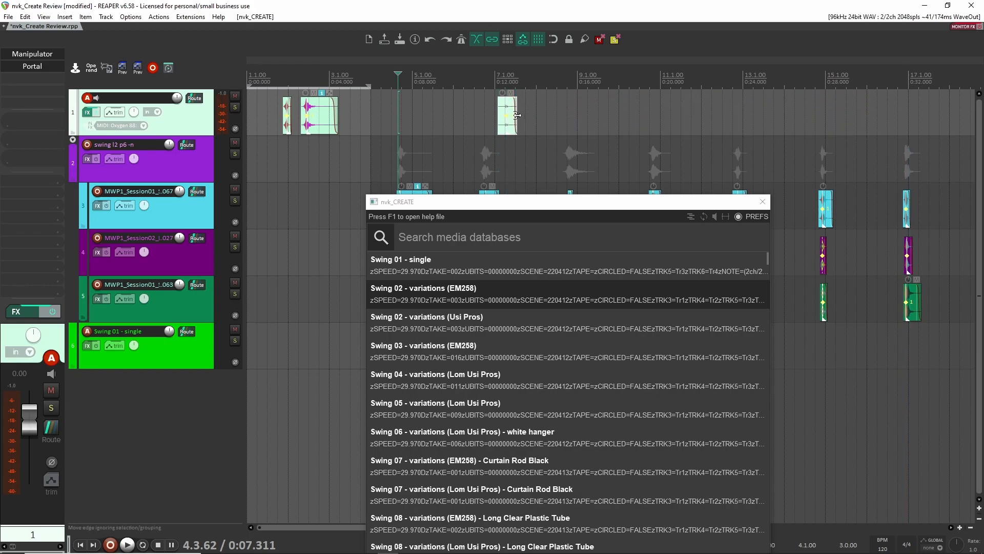
{"action": "key", "text": "ctrl+z"}
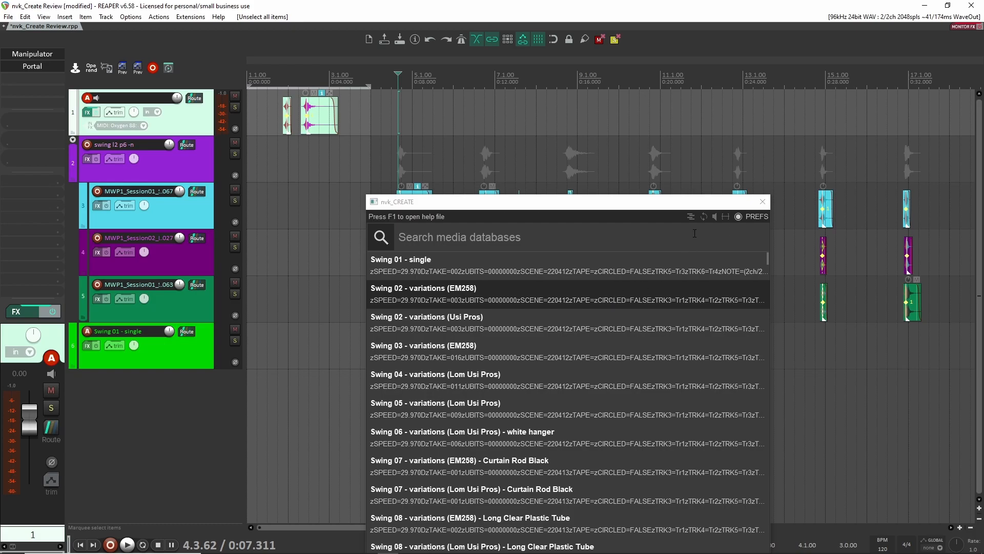
- Try to place another section of Swing 02 - variations (EM258) further along the first track, and undo the insertion
{"action": "left_click", "coordinate": [688, 296]}
{"action": "double_click", "coordinate": [689, 296]}
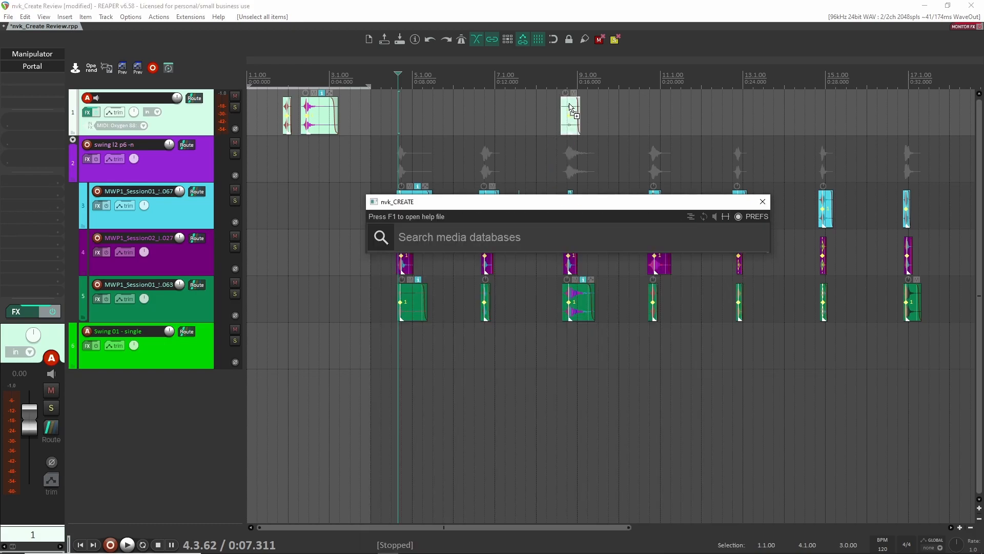
{"action": "left_click_drag", "start_coordinate": [705, 293], "coordinate": [701, 117]}
{"action": "key", "text": "ctrl+z"}
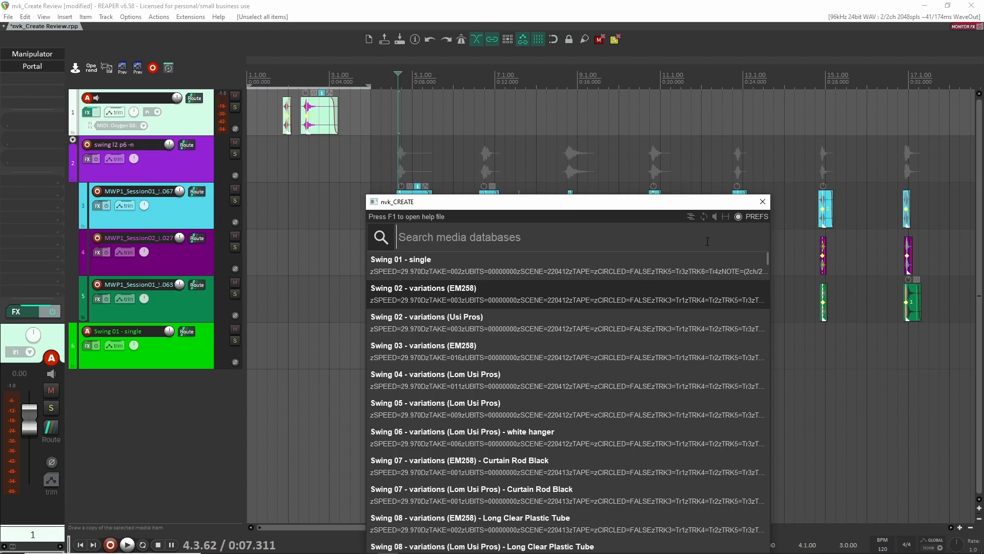
- Insert the whole Swing 02 - variations (Usi Pros) recording on the first track near measure 6
{"action": "left_click", "coordinate": [592, 316]}
{"action": "left_click_drag", "start_coordinate": [592, 316], "coordinate": [537, 117]}
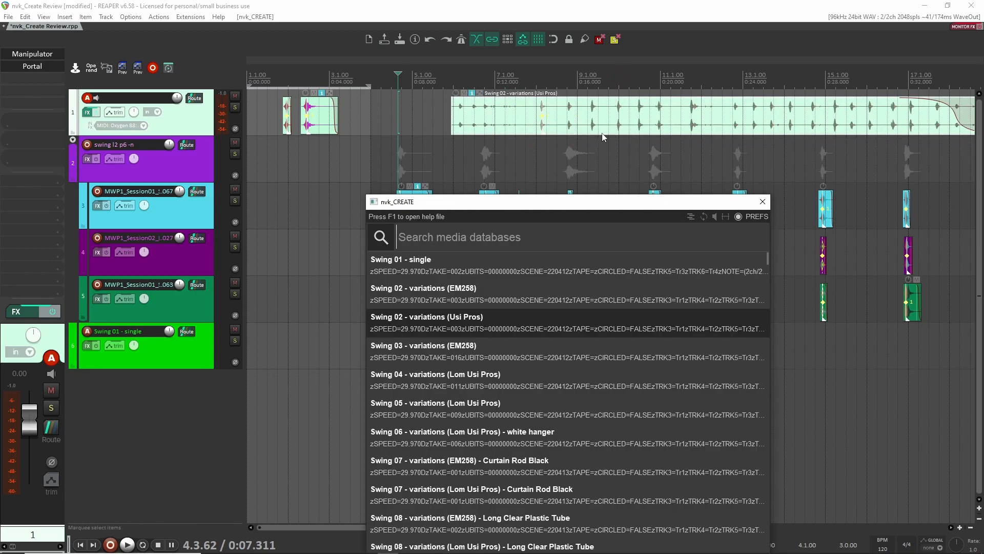
{"action": "type", "text": "gg"}
{"action": "key", "text": "BackSpace"}
{"action": "key", "text": "BackSpace"}
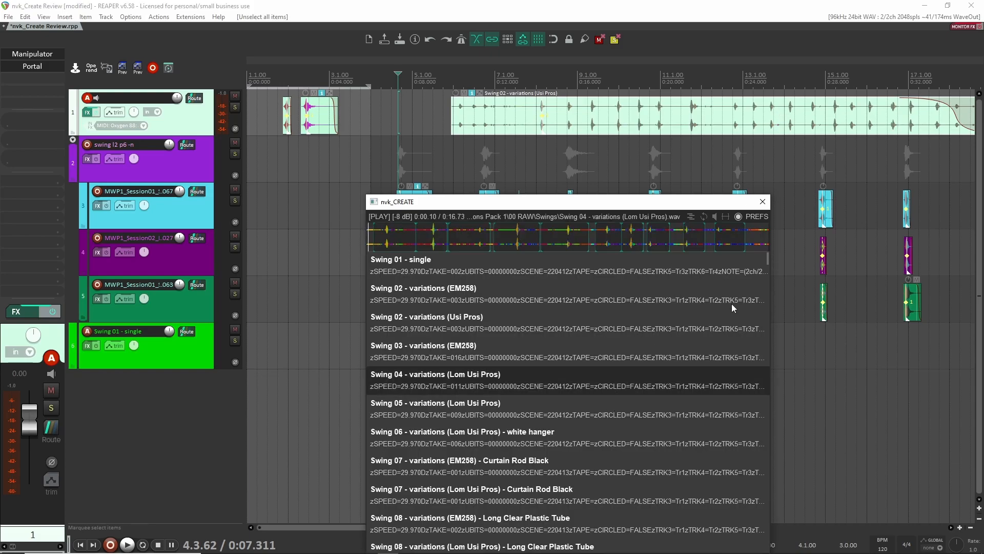
- Close nvk_CREATE and delete the Swing 02 - variations (Usi Pros) item from the first track
{"action": "left_click", "coordinate": [763, 202]}
{"action": "scroll", "coordinate": [556, 127], "scroll_direction": "down", "scroll_amount": 3}
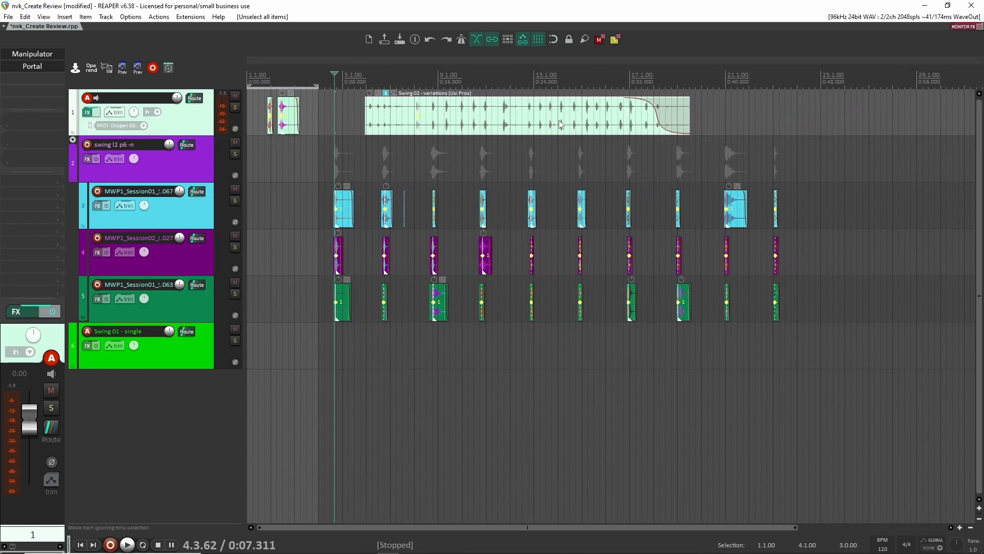
{"action": "key", "text": "Delete"}
- Reopen nvk_CREATE, set it to stay open after inserting, and insert Swing 01 - single on the first track at the edit cursor
{"action": "key", "text": "c"}
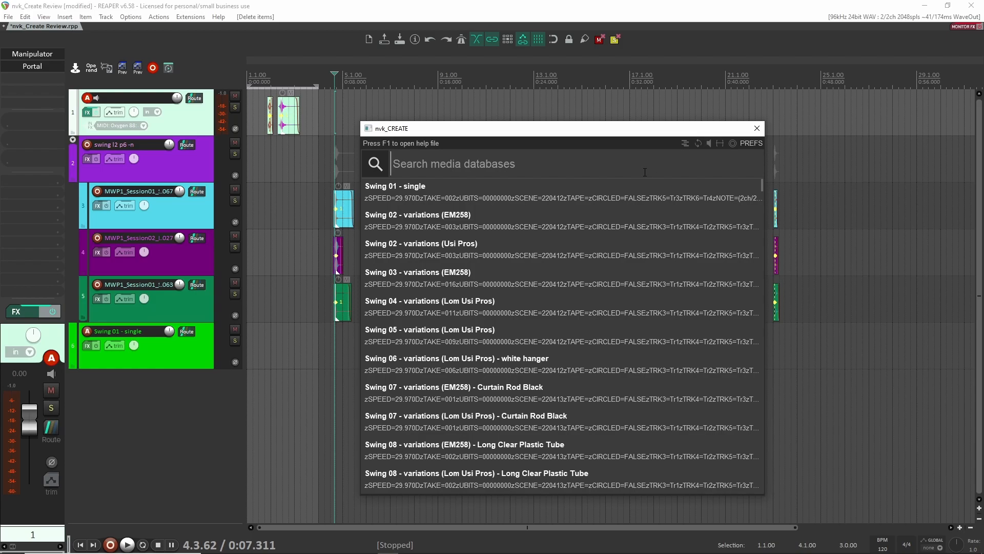
{"action": "left_click", "coordinate": [673, 199]}
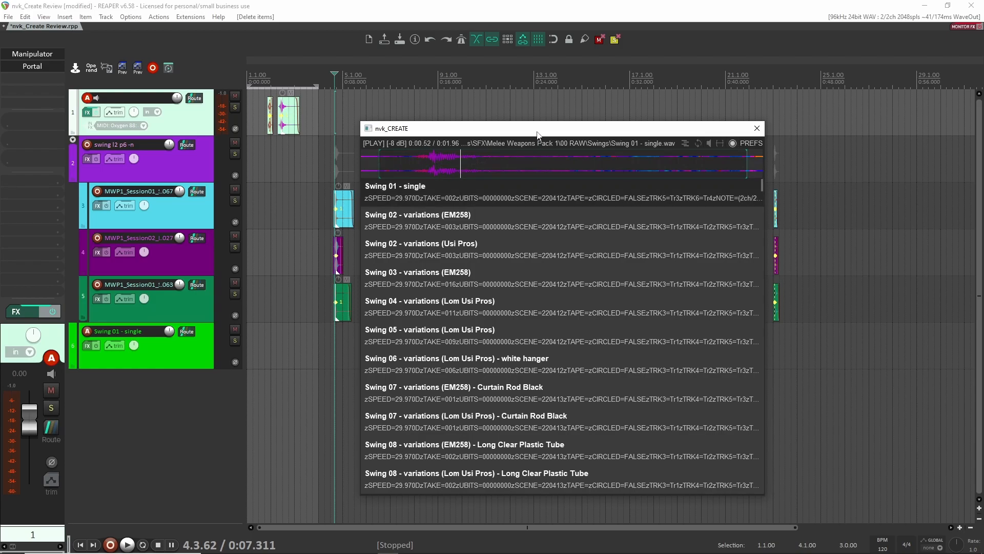
{"action": "left_click_drag", "start_coordinate": [538, 135], "coordinate": [640, 153]}
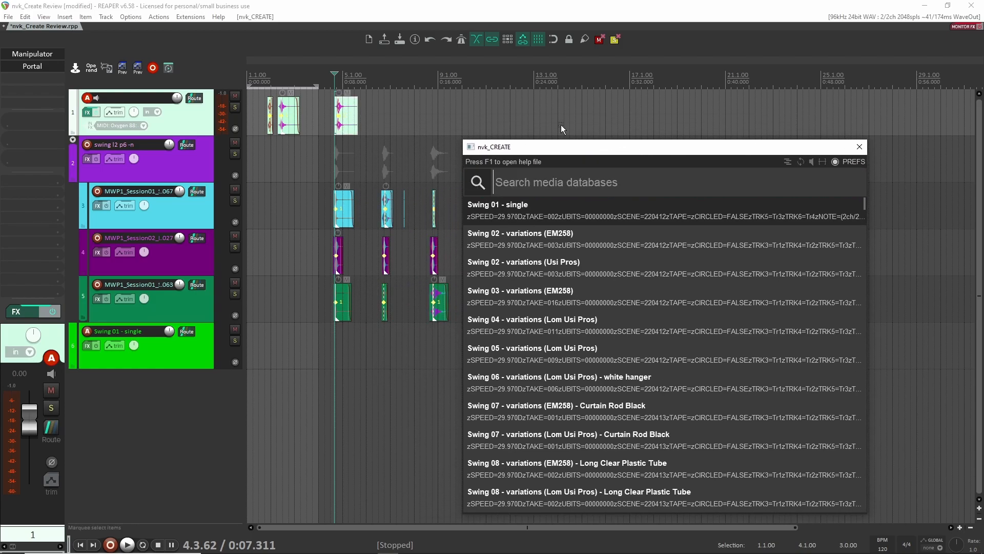
- Try to insert a swing sound on the variations folder track with nvk_CREATE set to close after insertion, and undo it
{"action": "left_click", "coordinate": [835, 162]}
{"action": "double_click", "coordinate": [765, 239]}
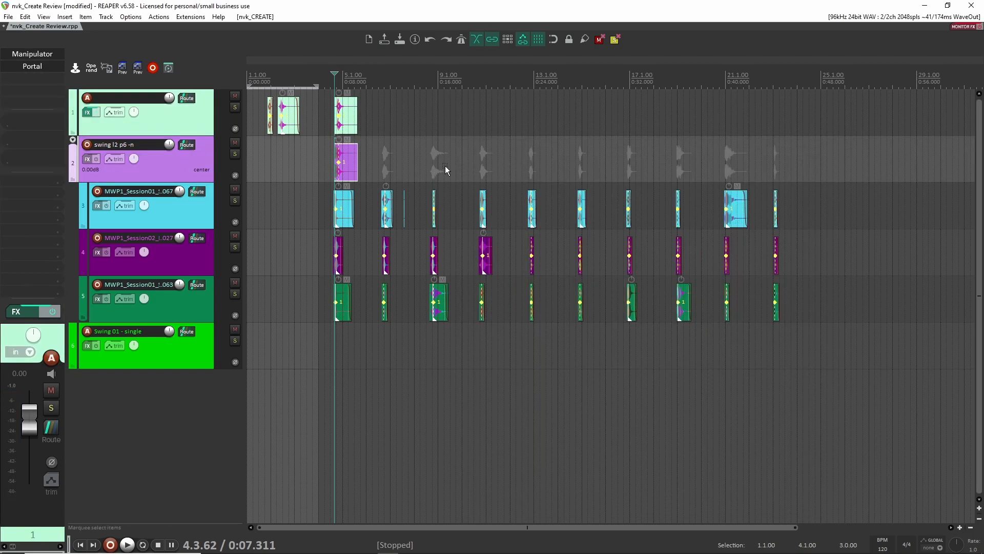
{"action": "key", "text": "ctrl+z"}
- Reopen nvk_CREATE, look over its general preferences, return to the search view, and close the window
{"action": "key", "text": "Tab"}
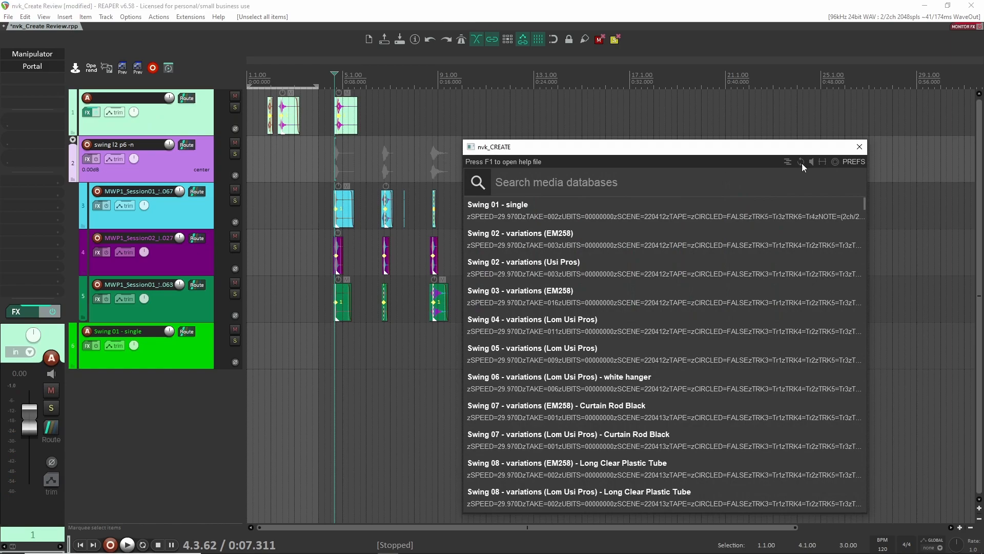
{"action": "left_click", "coordinate": [854, 162]}
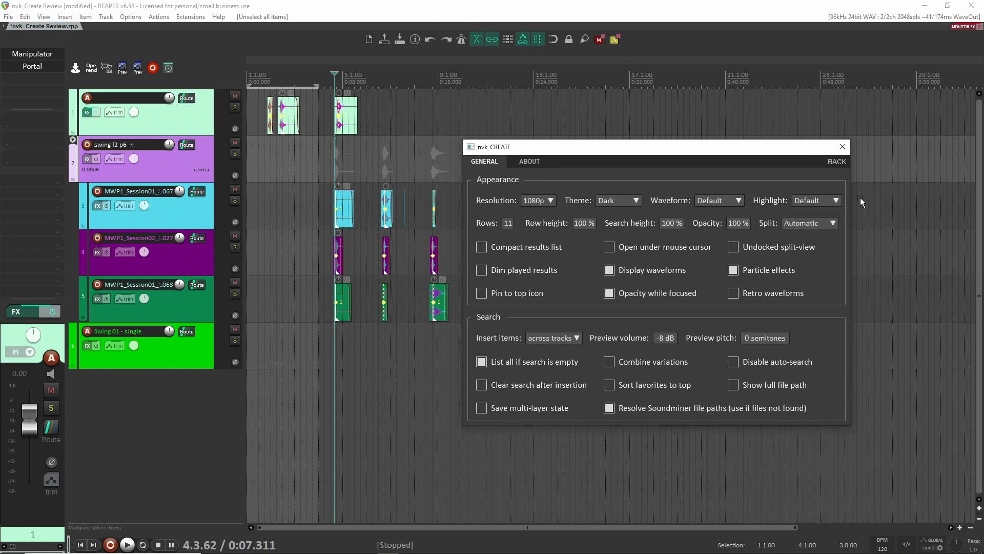
{"action": "left_click", "coordinate": [841, 162]}
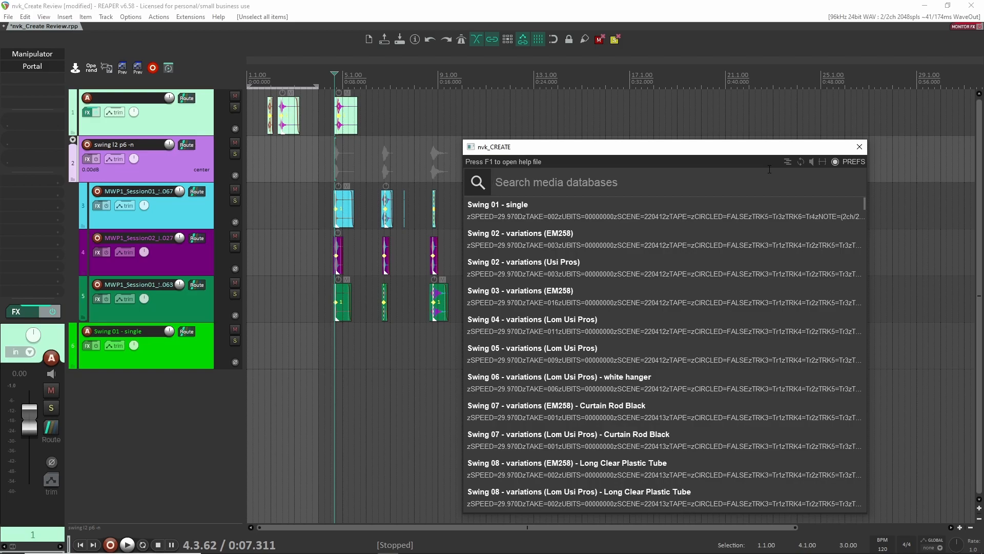
{"action": "left_click", "coordinate": [860, 147]}
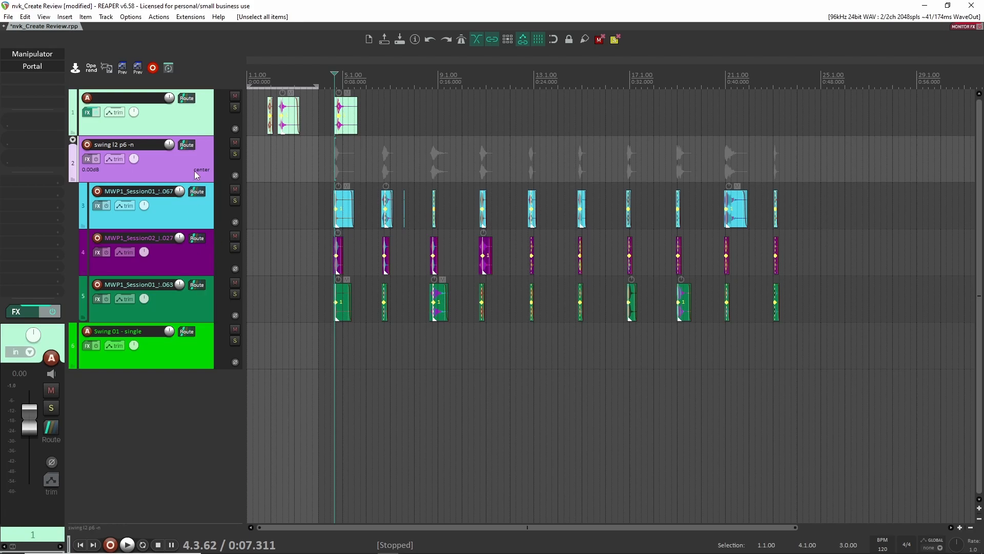
- Delete the swing variations folder with its layer tracks and the Swing 01 - single track, and clear all items from the first track
{"action": "left_click", "coordinate": [185, 358]}
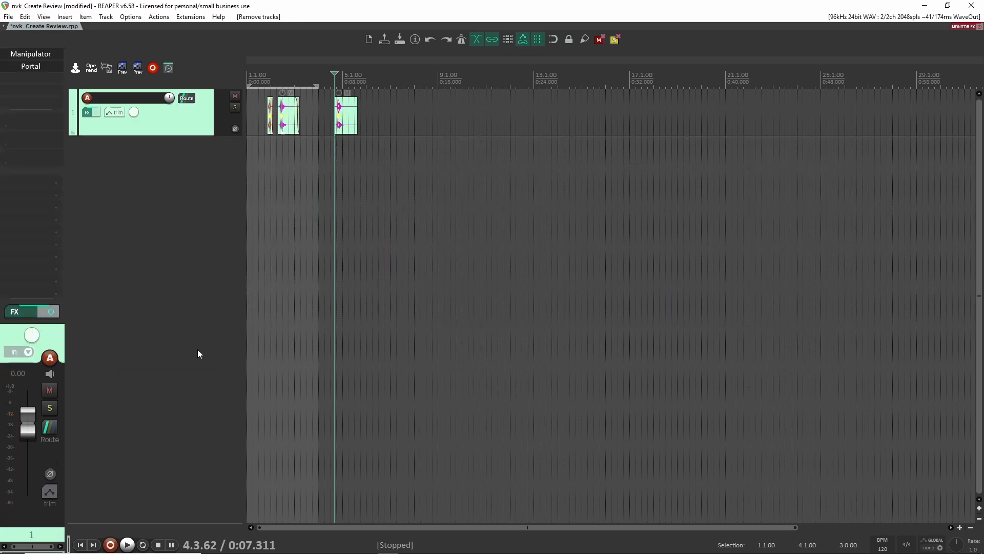
{"action": "left_click_drag", "start_coordinate": [468, 193], "coordinate": [248, 110]}
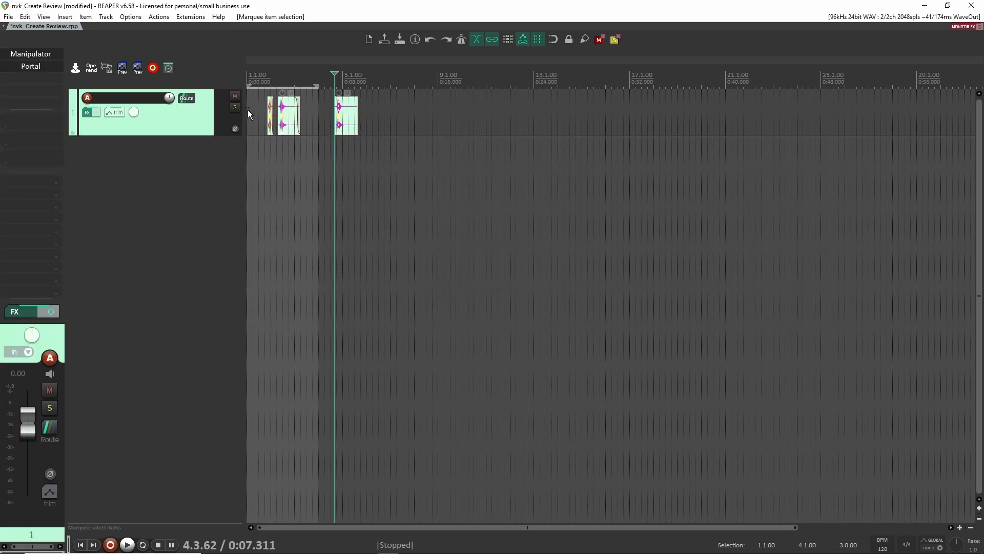
{"action": "key", "text": "Delete"}
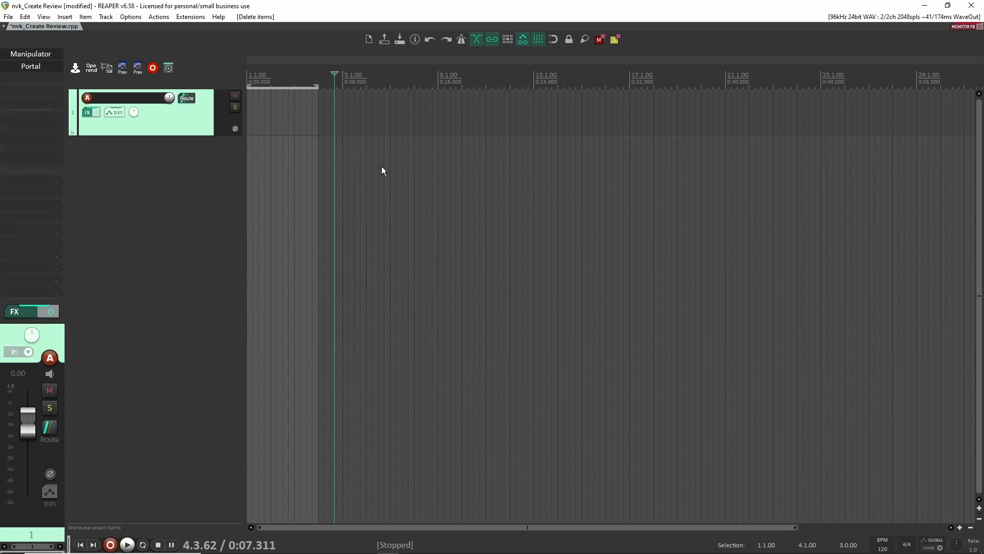
- Reopen nvk_CREATE with the edit cursor near 2.9 seconds, view its media database selection, and search for swing
{"action": "left_click", "coordinate": [275, 187]}
{"action": "scroll", "coordinate": [300, 207], "scroll_direction": "up", "scroll_amount": 5}
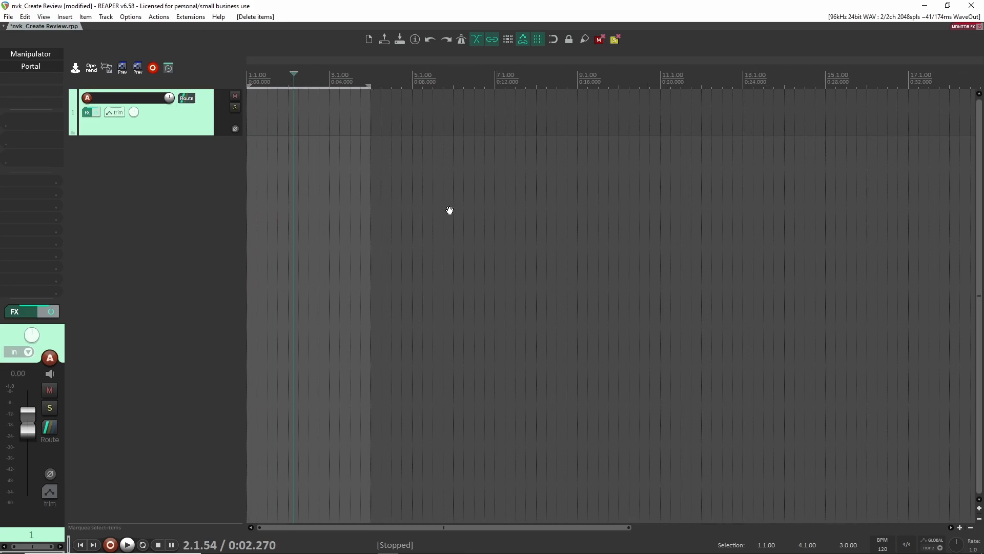
{"action": "left_click", "coordinate": [345, 176]}
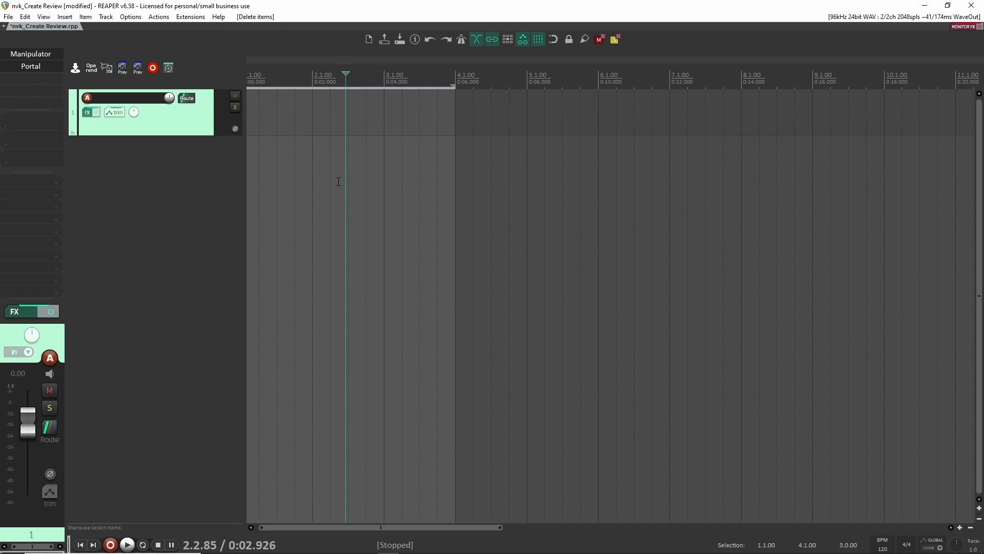
{"action": "key", "text": "c"}
{"action": "left_click_drag", "start_coordinate": [584, 152], "coordinate": [548, 121]}
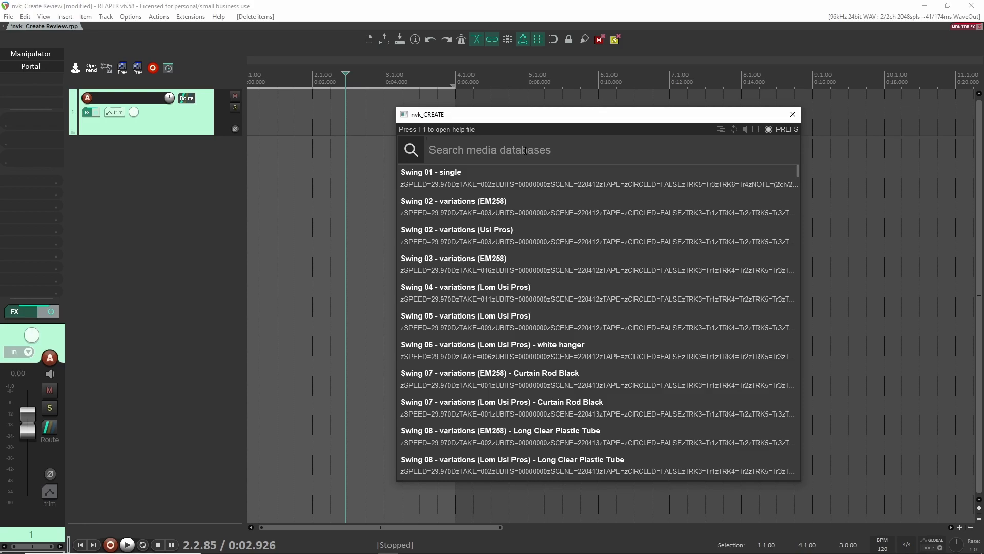
{"action": "right_click", "coordinate": [562, 144]}
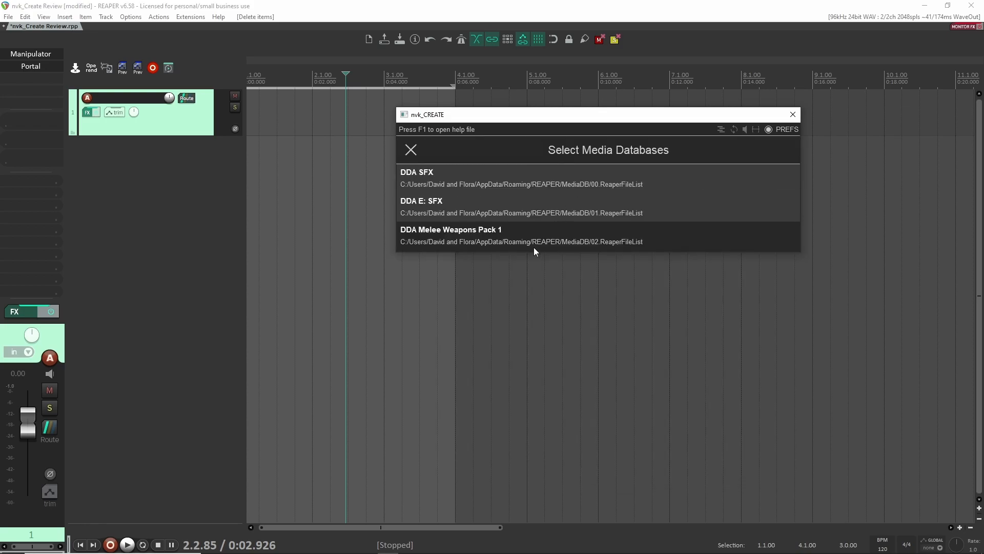
{"action": "left_click", "coordinate": [516, 167]}
{"action": "type", "text": "wing"}
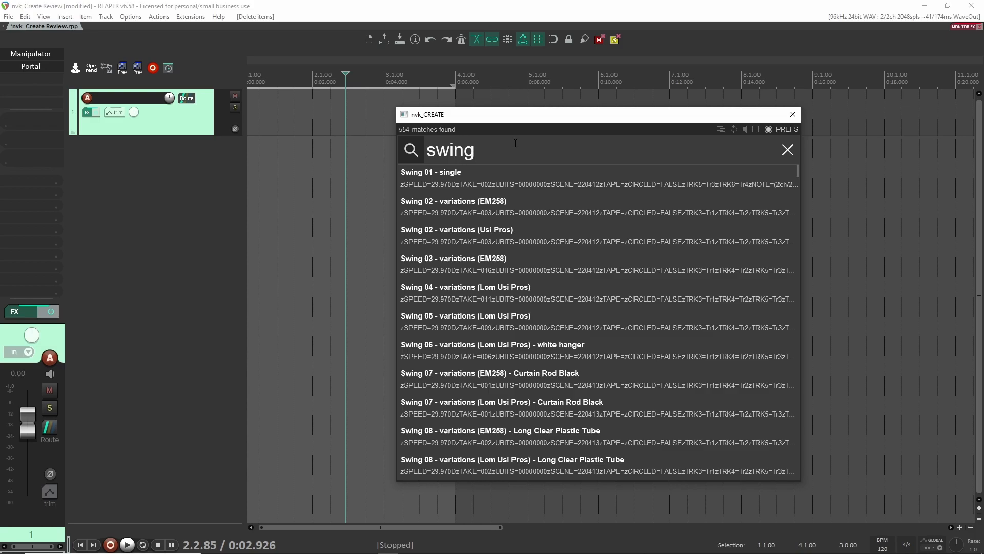
- Generate 10 multi-layer swing variations of 5 items each, with length 2.0 and pitch 6, and close nvk_CREATE
{"action": "left_click", "coordinate": [722, 129]}
{"action": "left_click_drag", "start_coordinate": [461, 164], "coordinate": [461, 154]}
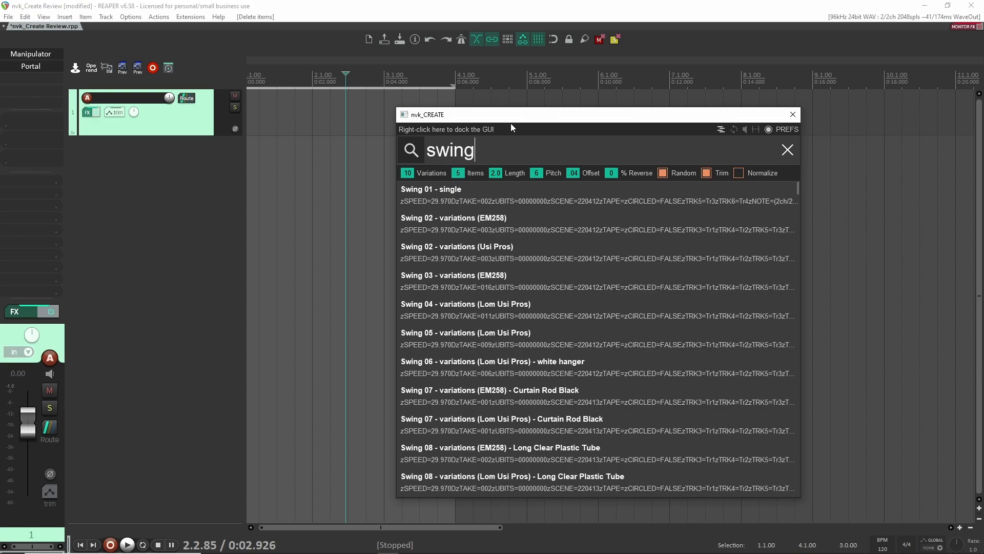
{"action": "key", "text": "Return"}
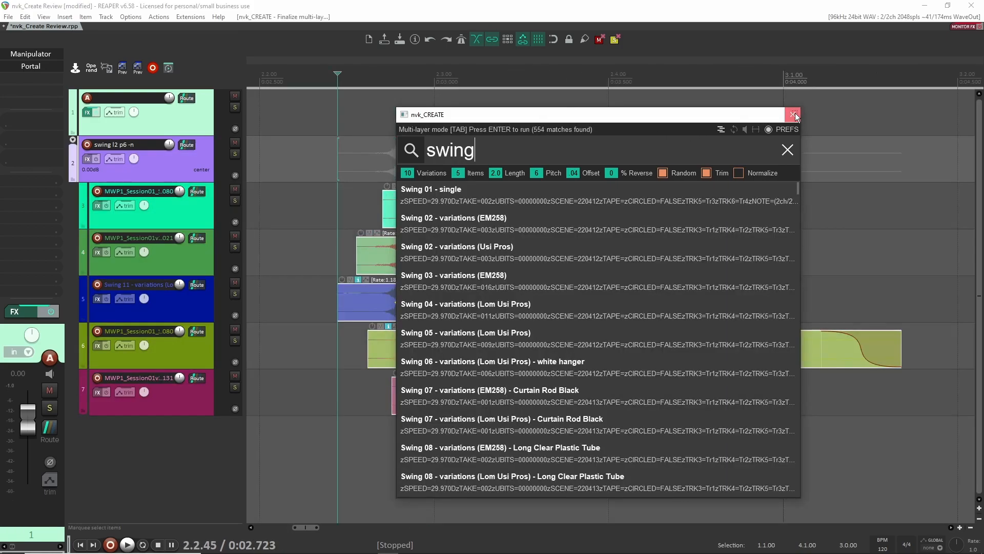
{"action": "scroll", "coordinate": [737, 228], "scroll_direction": "down", "scroll_amount": 12}
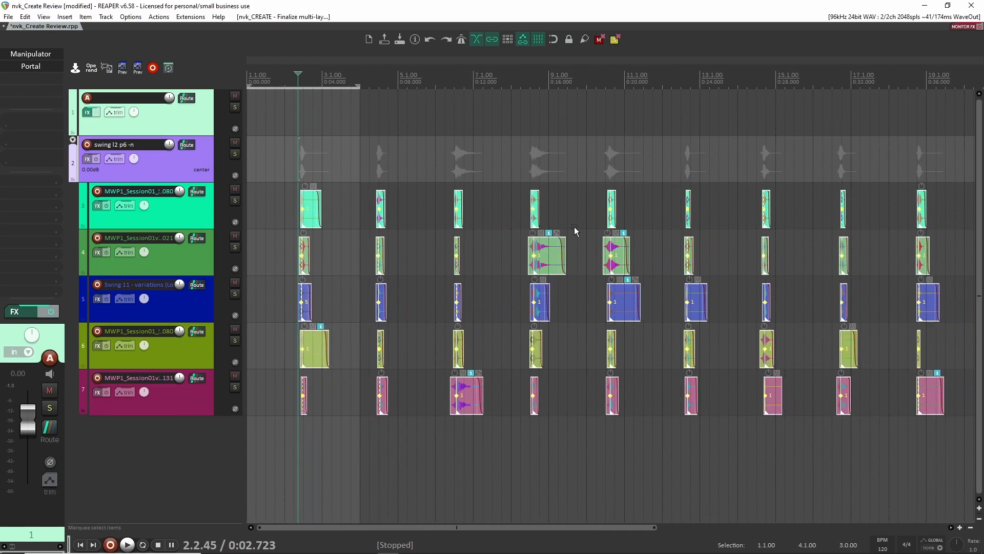
- Audition the first and second generated swing variations on the timeline
{"action": "scroll", "coordinate": [268, 240], "scroll_direction": "up", "scroll_amount": 8}
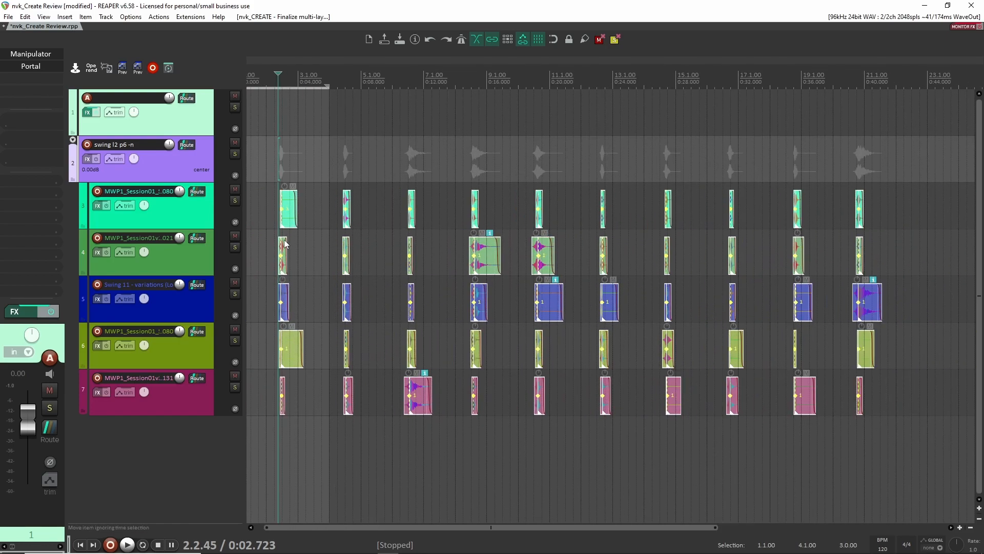
{"action": "scroll", "coordinate": [269, 239], "scroll_direction": "up", "scroll_amount": 6}
{"action": "left_click", "coordinate": [377, 254]}
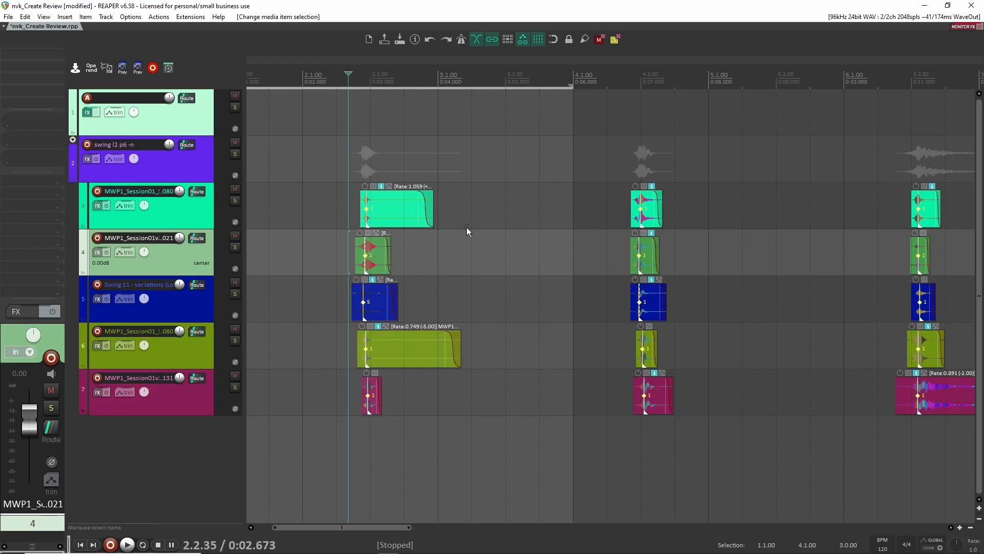
{"action": "scroll", "coordinate": [534, 246], "scroll_direction": "up", "scroll_amount": 2}
{"action": "key", "text": "space"}
{"action": "key", "text": "space"}
{"action": "left_click", "coordinate": [666, 213]}
{"action": "key", "text": "space"}
{"action": "key", "text": "space"}
{"action": "key", "text": "space"}
{"action": "key", "text": "space"}
- Replay the first swing variation and audition the third one
{"action": "left_click", "coordinate": [273, 207]}
{"action": "key", "text": "space"}
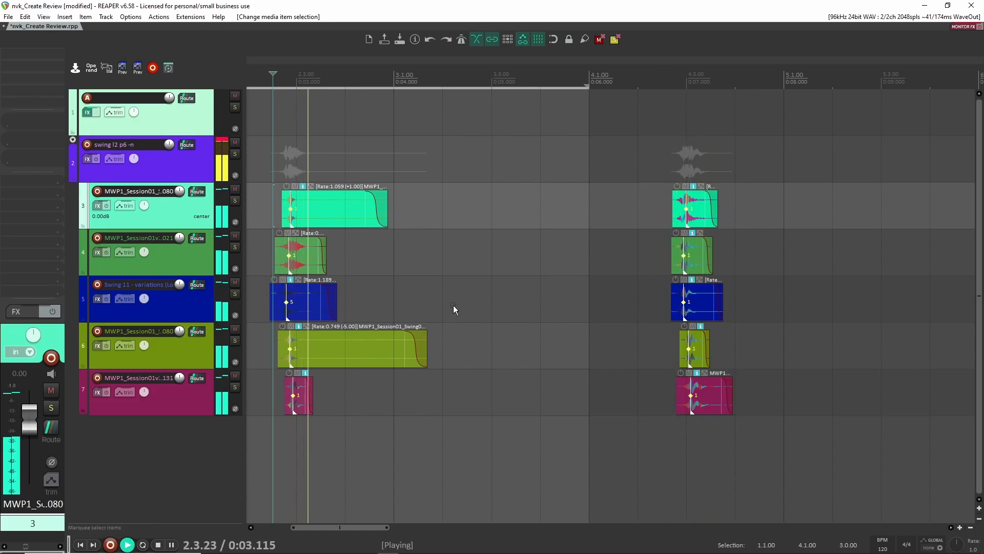
{"action": "scroll", "coordinate": [533, 294], "scroll_direction": "down", "scroll_amount": 2}
{"action": "key", "text": "space"}
{"action": "left_click", "coordinate": [845, 255]}
{"action": "key", "text": "space"}
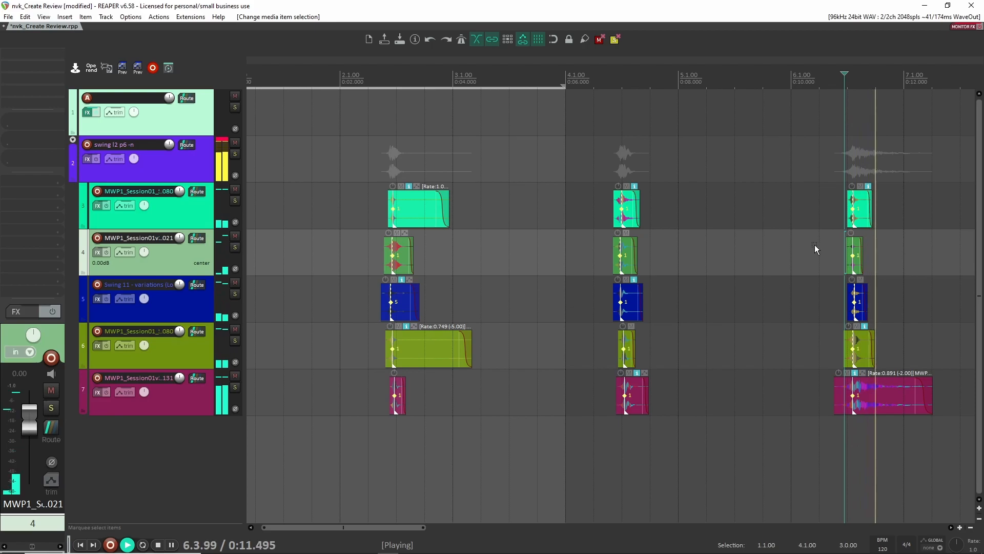
{"action": "key", "text": "space"}
- Rename the first layer track under the swing folder as gg
{"action": "scroll", "coordinate": [726, 260], "scroll_direction": "down", "scroll_amount": 2}
{"action": "scroll", "coordinate": [405, 267], "scroll_direction": "down", "scroll_amount": 1}
{"action": "double_click", "coordinate": [161, 190]}
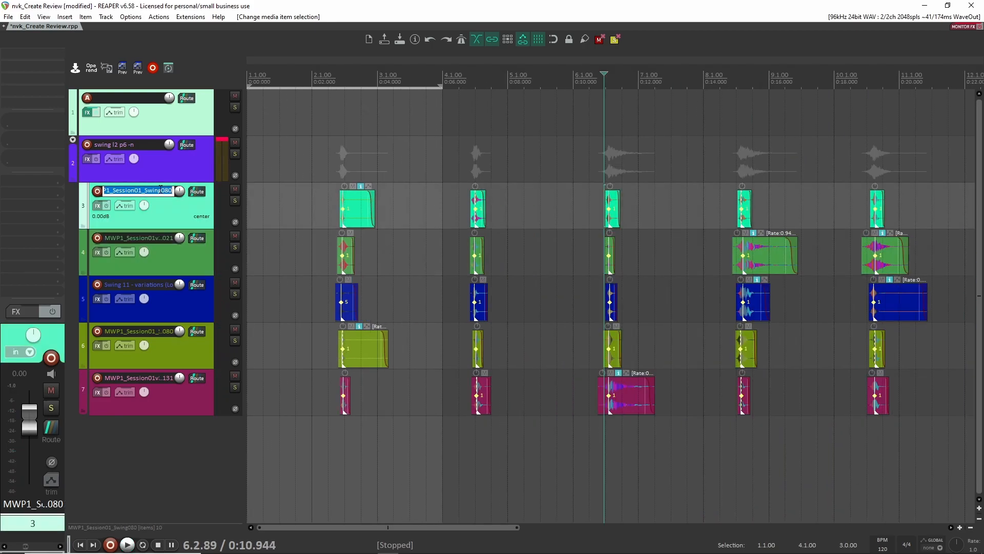
{"action": "type", "text": "s"}
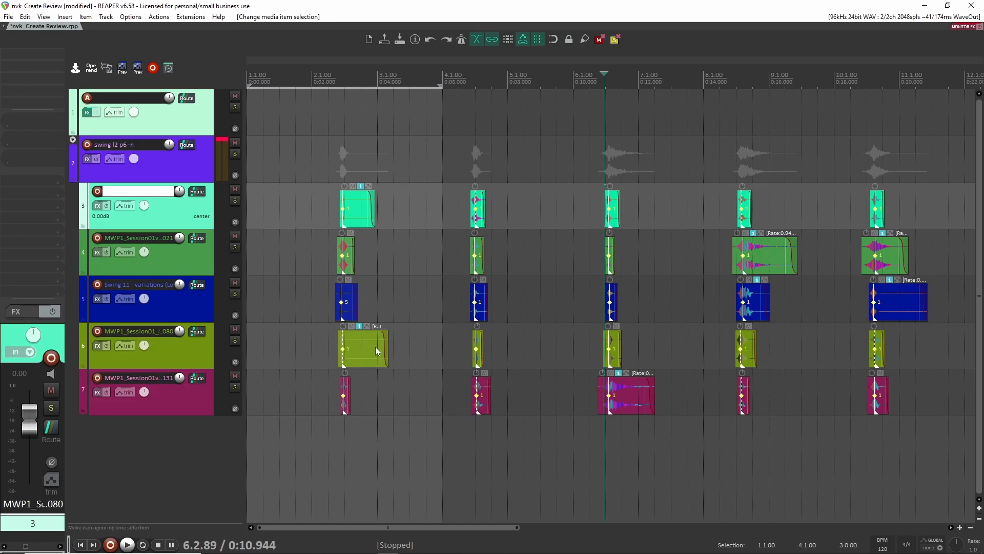
{"action": "scroll", "coordinate": [432, 305], "scroll_direction": "down", "scroll_amount": 3}
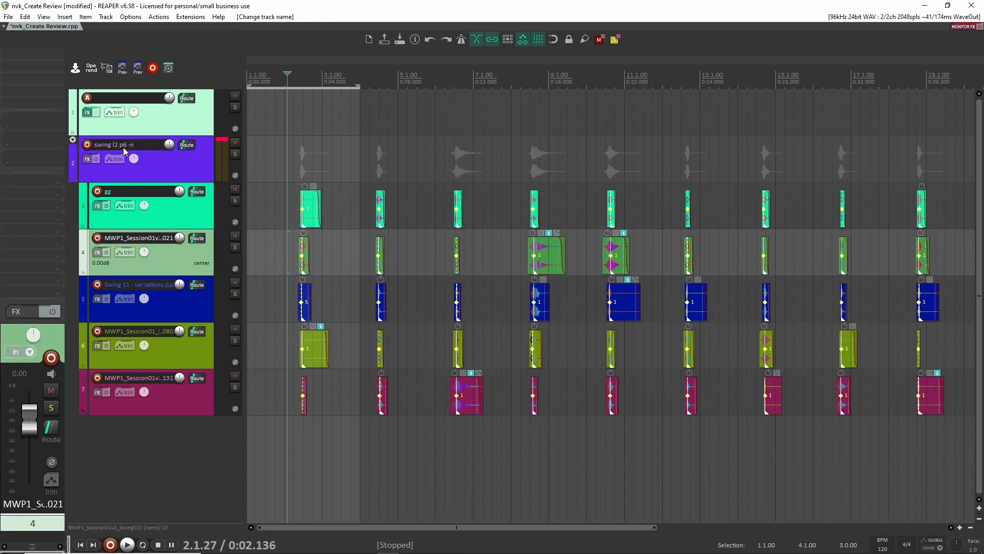
- Rename the first layer track as swing and the second layer track as metalhit
{"action": "left_click", "coordinate": [106, 147]}
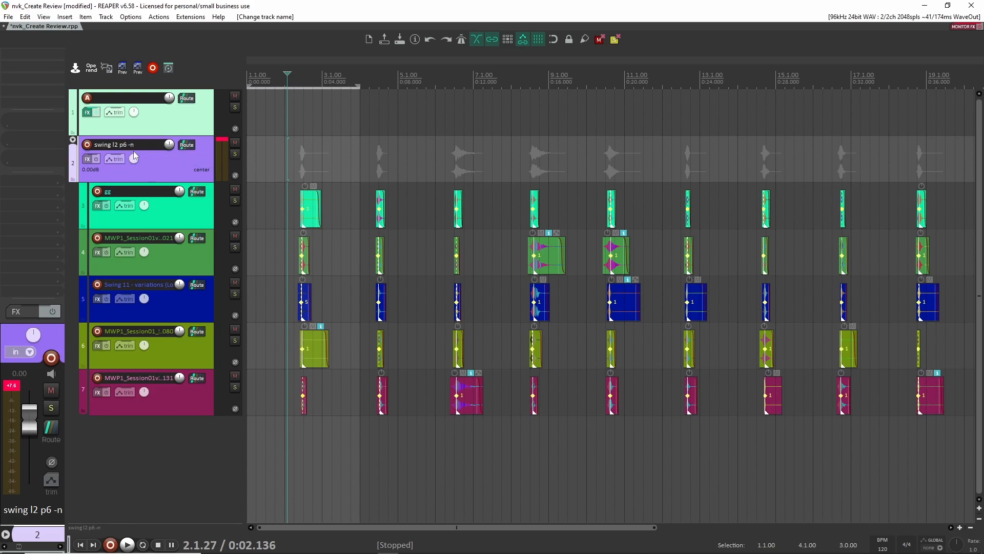
{"action": "left_click", "coordinate": [120, 194]}
{"action": "double_click", "coordinate": [120, 194]}
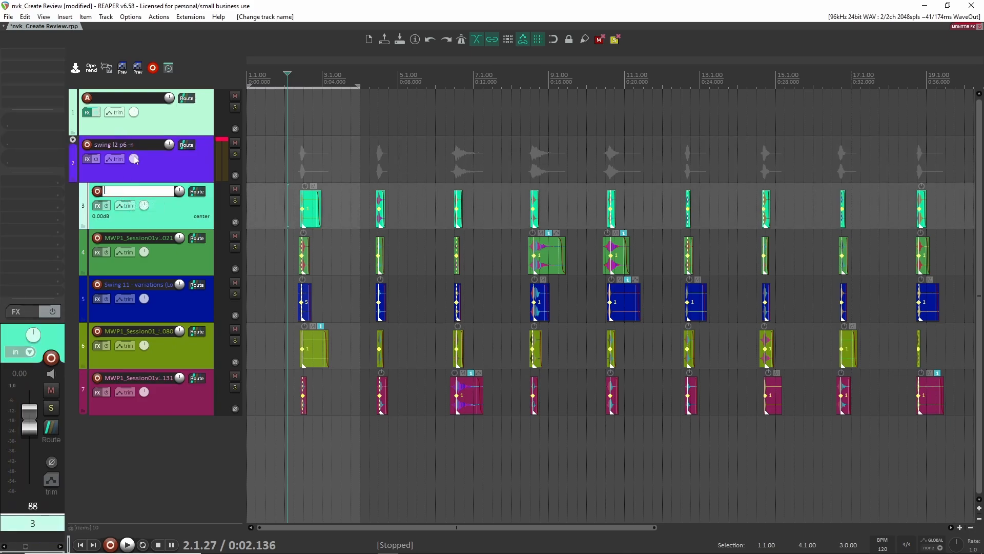
{"action": "type", "text": "g"}
{"action": "key", "text": "Tab"}
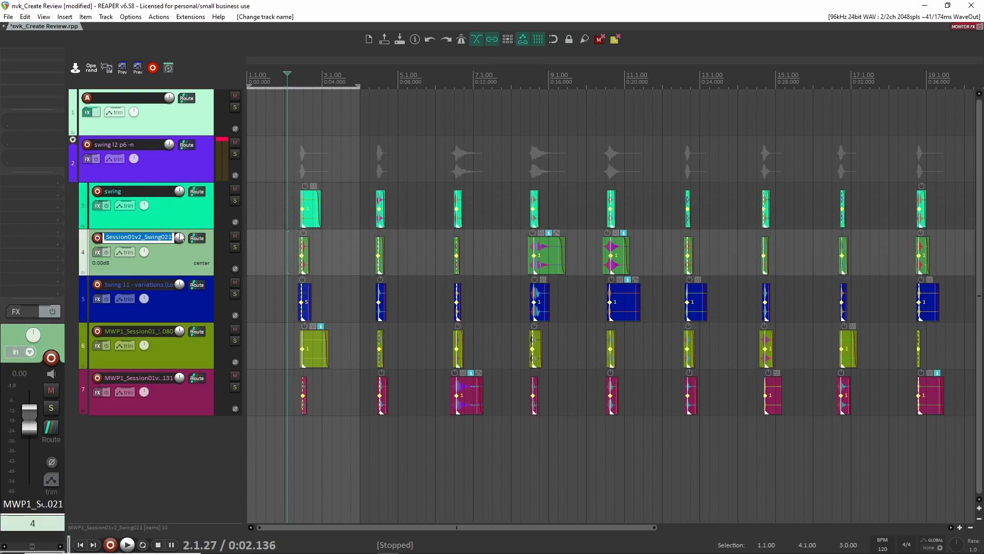
{"action": "type", "text": "metalhit"}
{"action": "key", "text": "Return"}
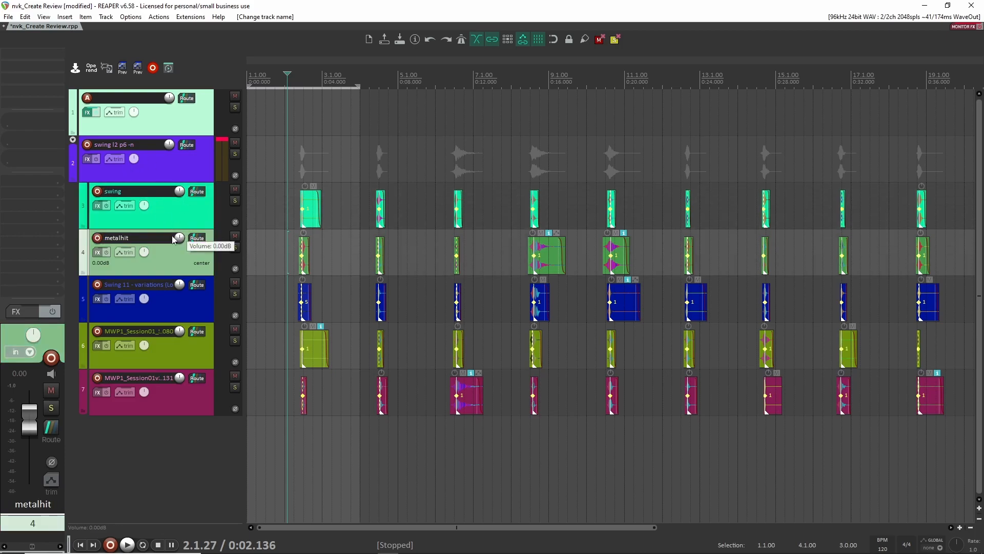
- Rename the third layer track as designedmetalhit
{"action": "left_click", "coordinate": [128, 286]}
{"action": "key", "text": "F2"}
{"action": "type", "text": "designedmetalhit"}
{"action": "key", "text": "Return"}
- Rename the fourth layer track as kick and the last layer track as swing
{"action": "left_click", "coordinate": [124, 328]}
{"action": "key", "text": "F2"}
{"action": "type", "text": "kcik"}
{"action": "key", "text": "Return"}
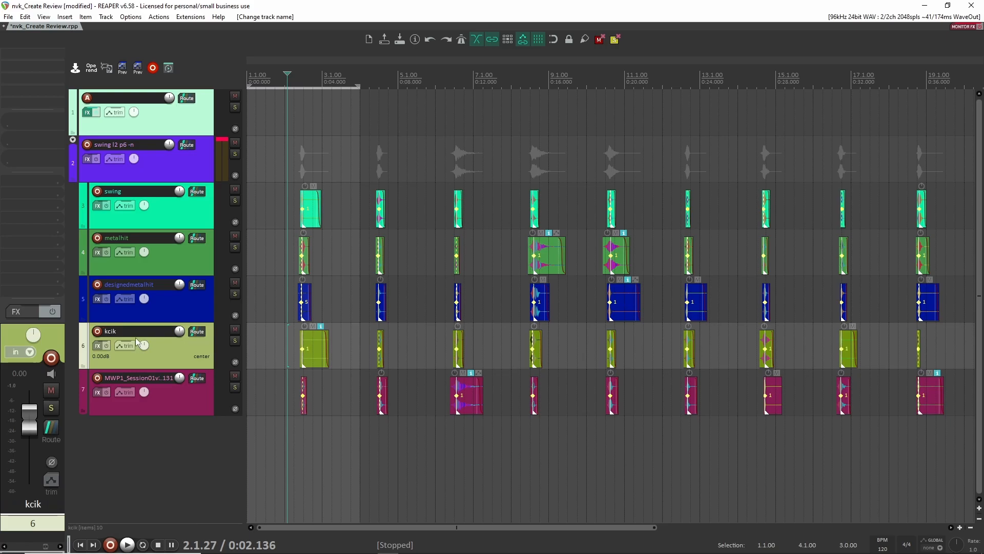
{"action": "key", "text": "F2"}
{"action": "type", "text": "kick"}
{"action": "key", "text": "Return"}
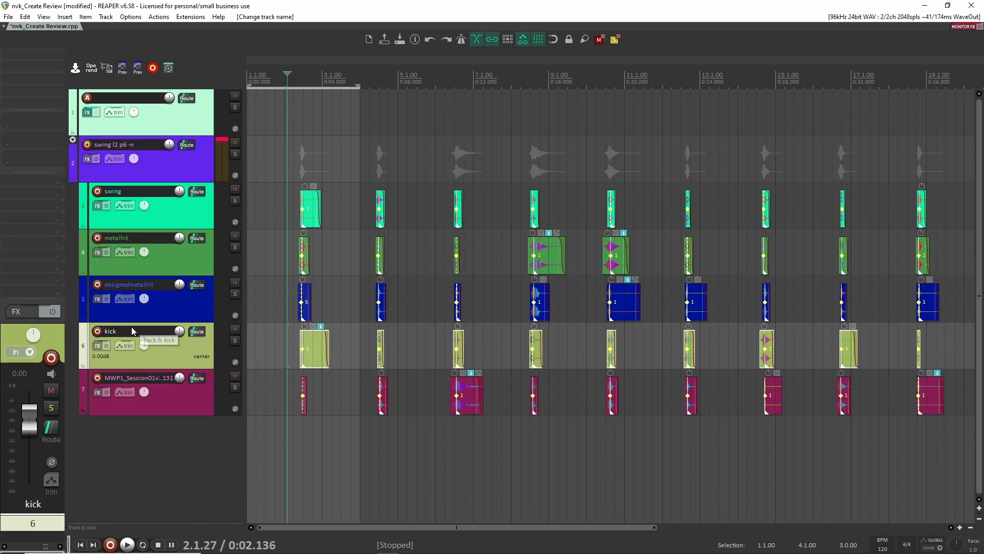
{"action": "double_click", "coordinate": [163, 383]}
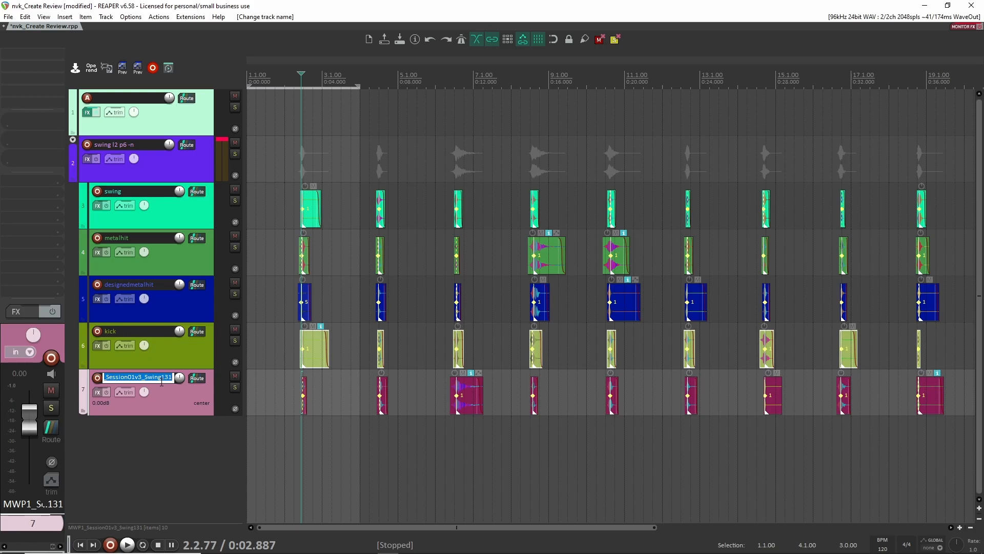
{"action": "type", "text": "swing"}
{"action": "key", "text": "Return"}
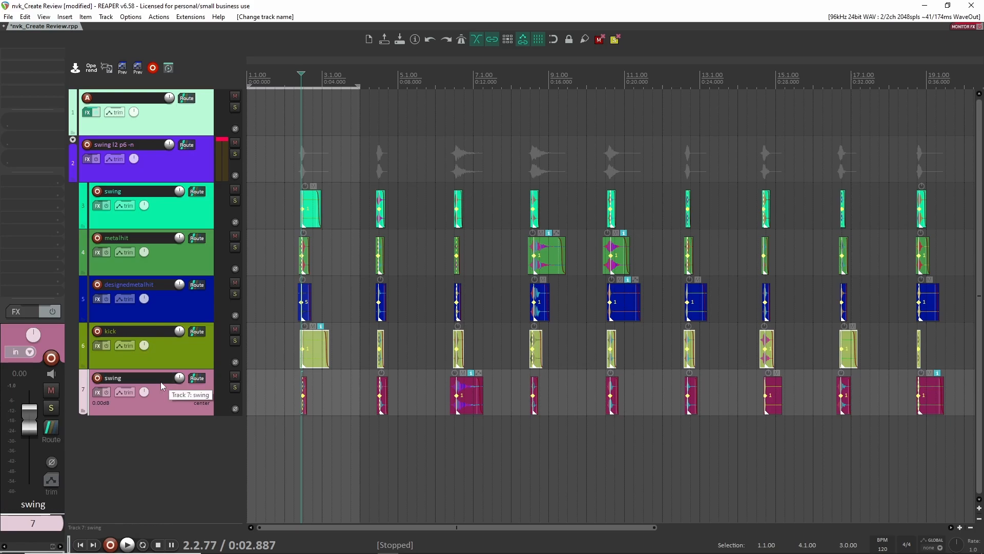
- Select all layer items, find the nvk create scripts among the actions, and run nvk_CREATE - Replace on the selection
{"action": "scroll", "coordinate": [818, 143], "scroll_direction": "down", "scroll_amount": 3}
{"action": "left_click_drag", "start_coordinate": [819, 144], "coordinate": [260, 494]}
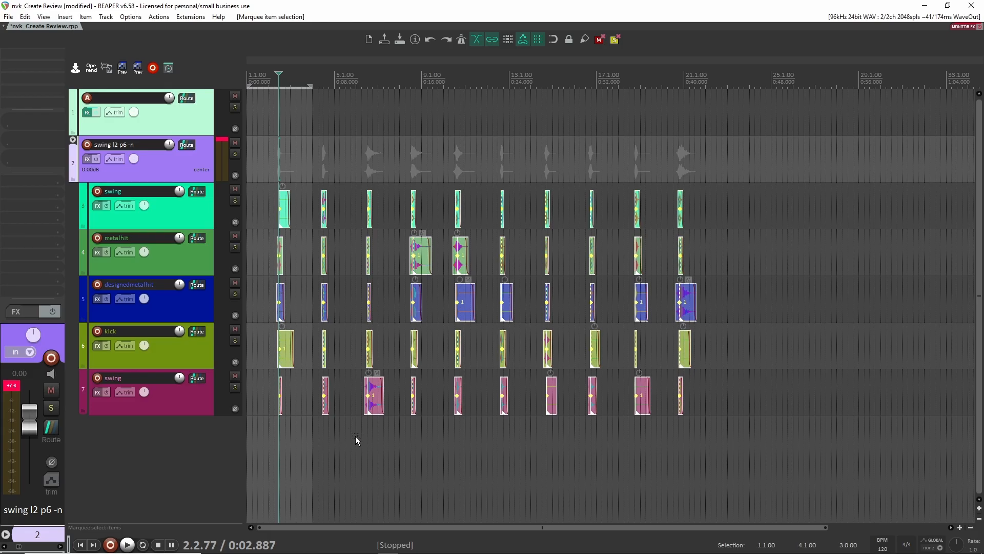
{"action": "key", "text": "shift+slash"}
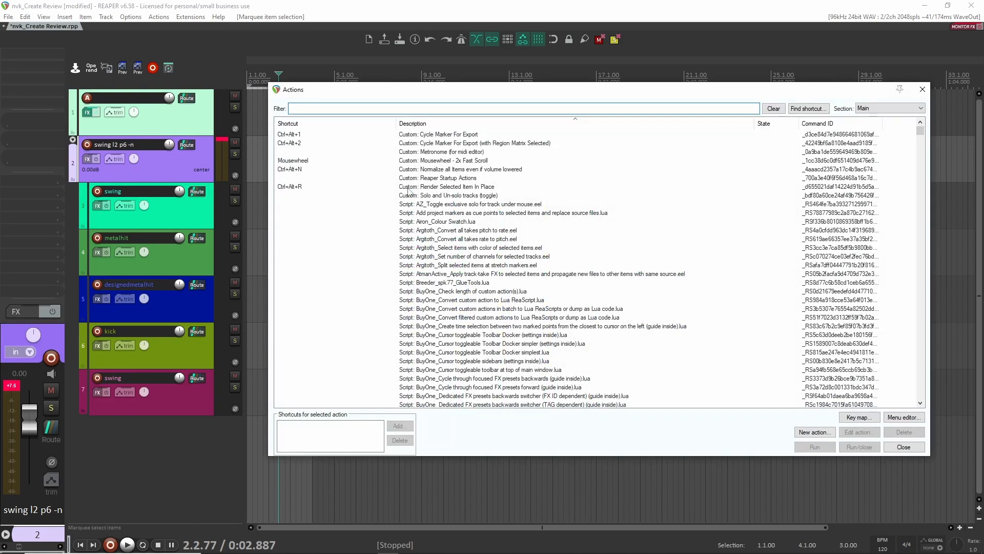
{"action": "type", "text": "nvk create"}
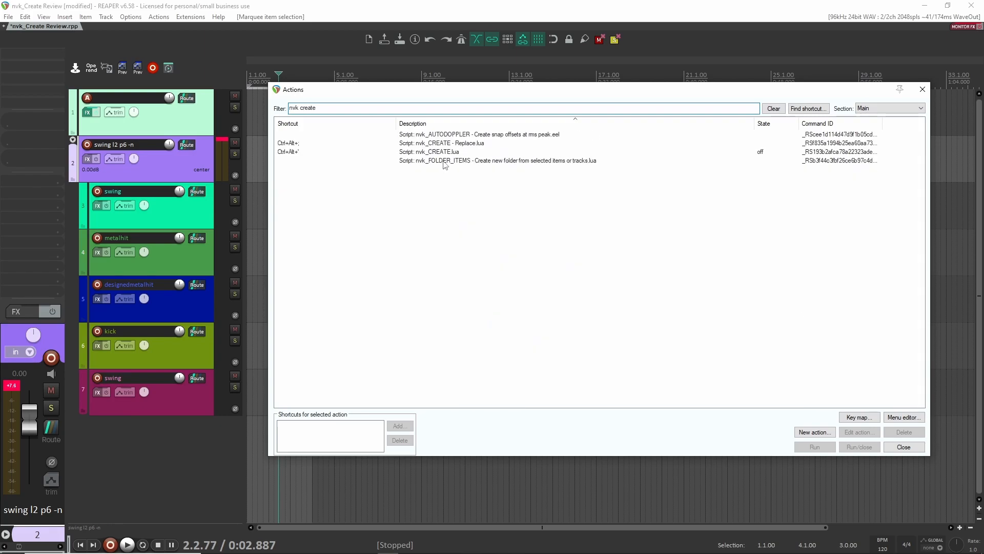
{"action": "left_click", "coordinate": [447, 153]}
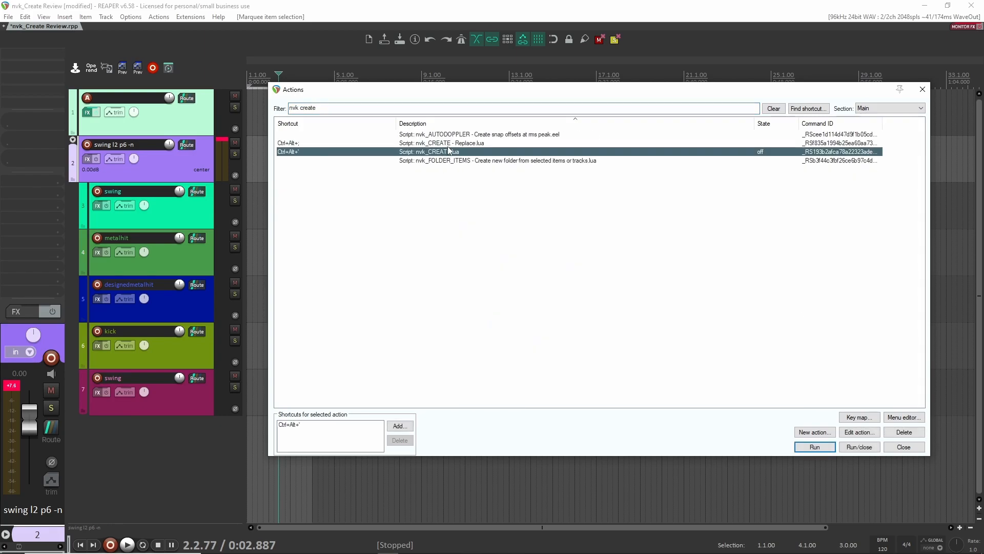
{"action": "left_click", "coordinate": [455, 143]}
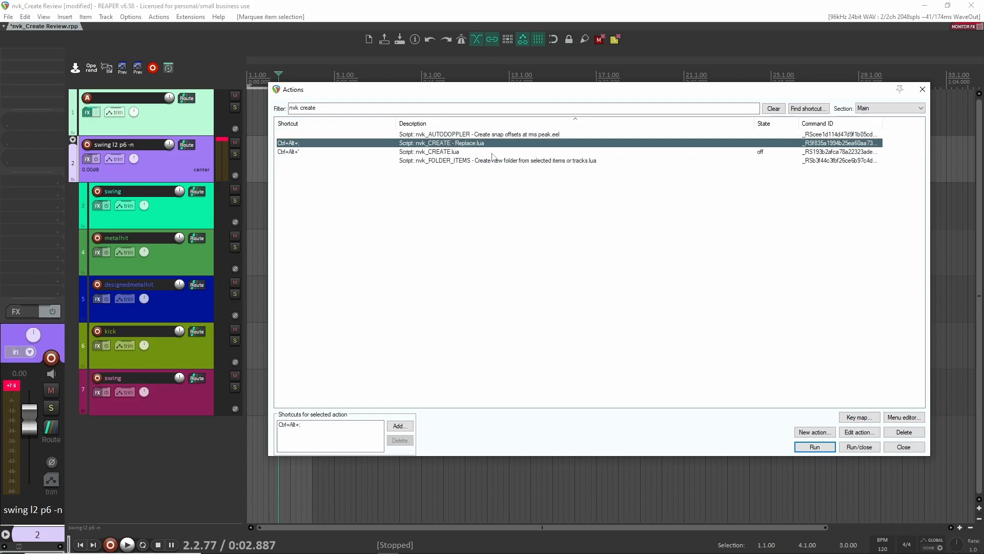
{"action": "left_click", "coordinate": [820, 448]}
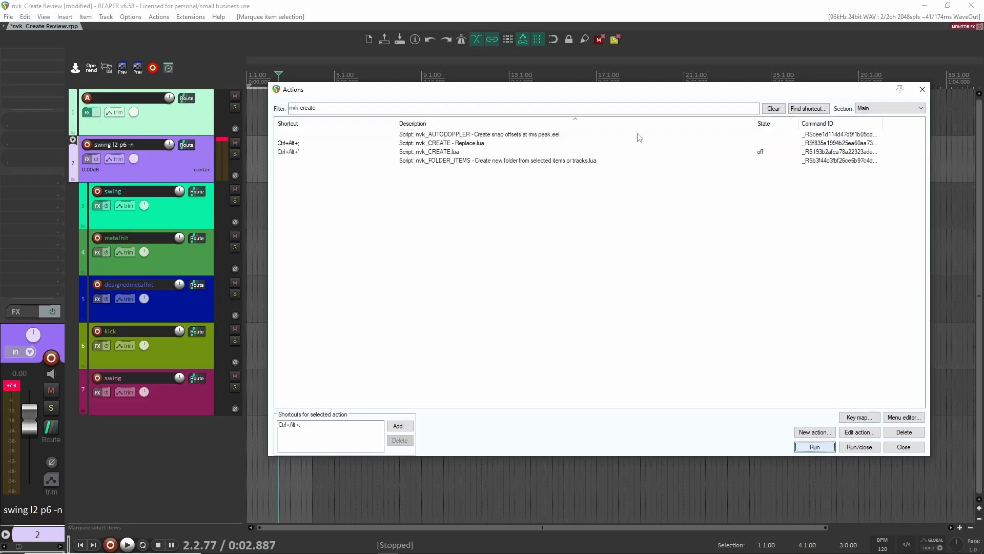
{"action": "left_click", "coordinate": [923, 89]}
- Reselect all items on the five layer tracks and run nvk_CREATE - Replace on them again
{"action": "left_click_drag", "start_coordinate": [807, 159], "coordinate": [214, 455]}
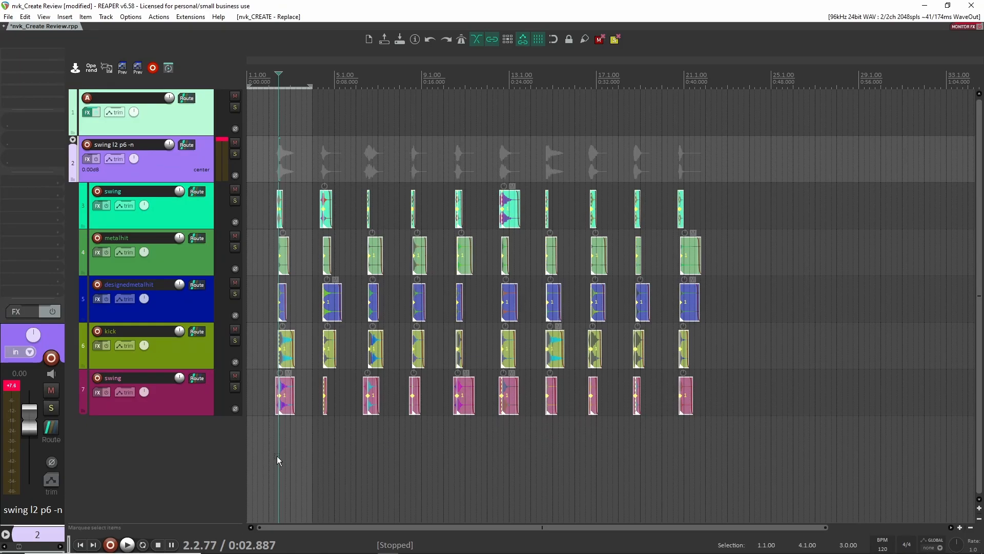
{"action": "left_click_drag", "start_coordinate": [774, 465], "coordinate": [287, 187]}
{"action": "key", "text": "alt+r"}
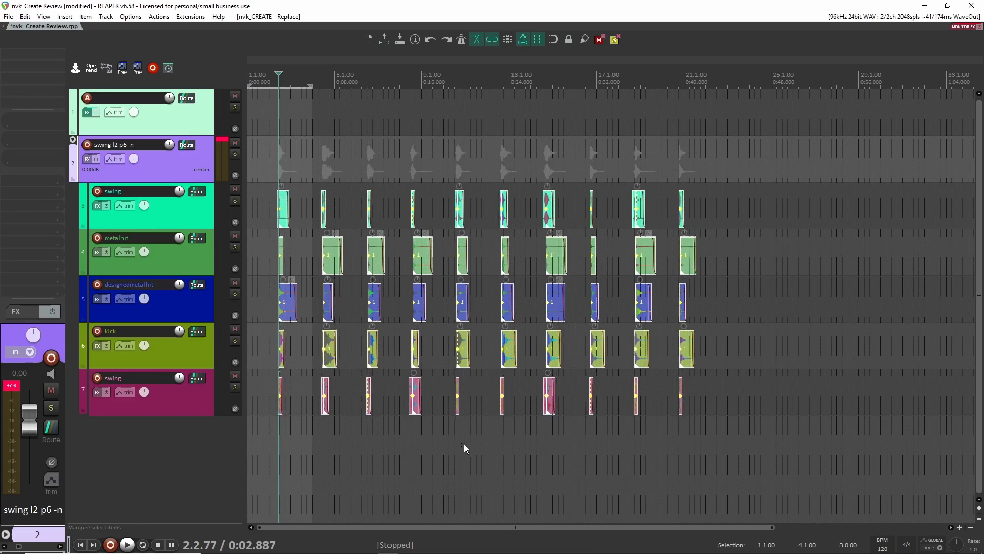
{"action": "scroll", "coordinate": [292, 258], "scroll_direction": "up", "scroll_amount": 6}
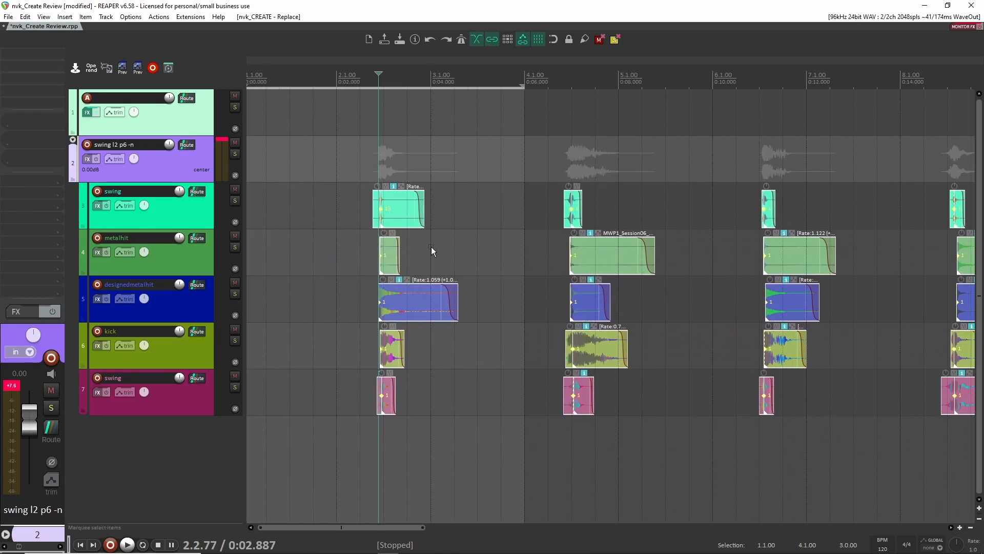
- Solo the first swing track, play its first item, and unsolo the track
{"action": "scroll", "coordinate": [445, 246], "scroll_direction": "up", "scroll_amount": 3}
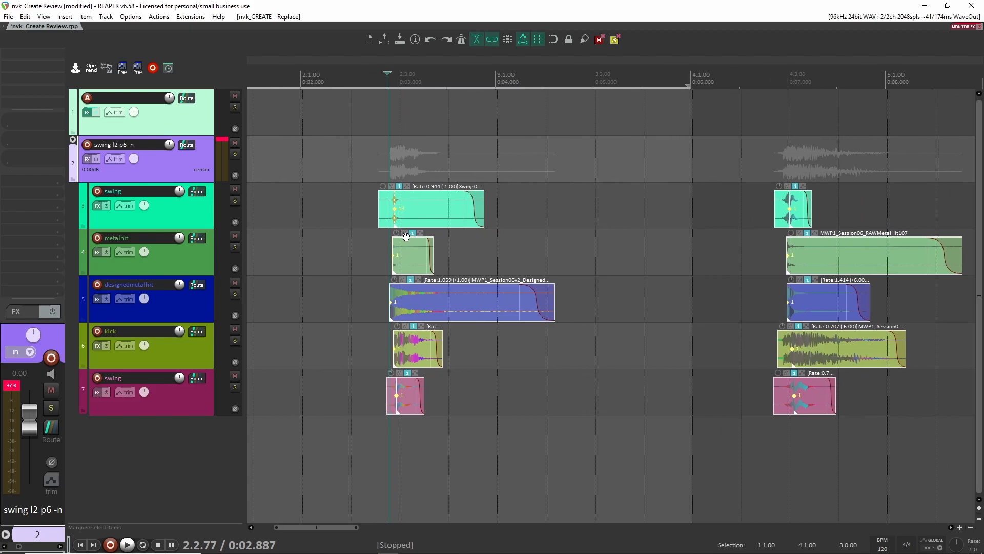
{"action": "left_click", "coordinate": [188, 205]}
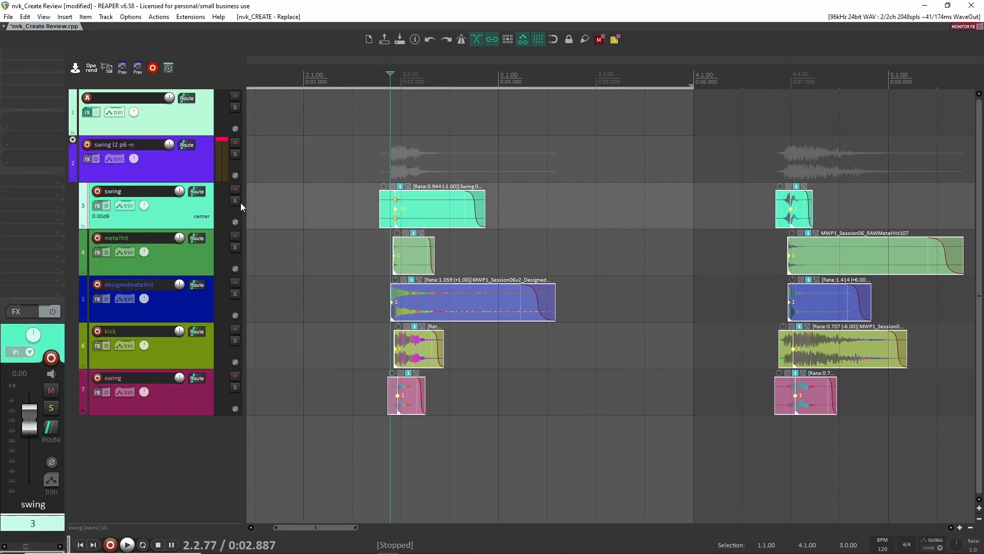
{"action": "left_click", "coordinate": [235, 200]}
{"action": "left_click", "coordinate": [378, 214]}
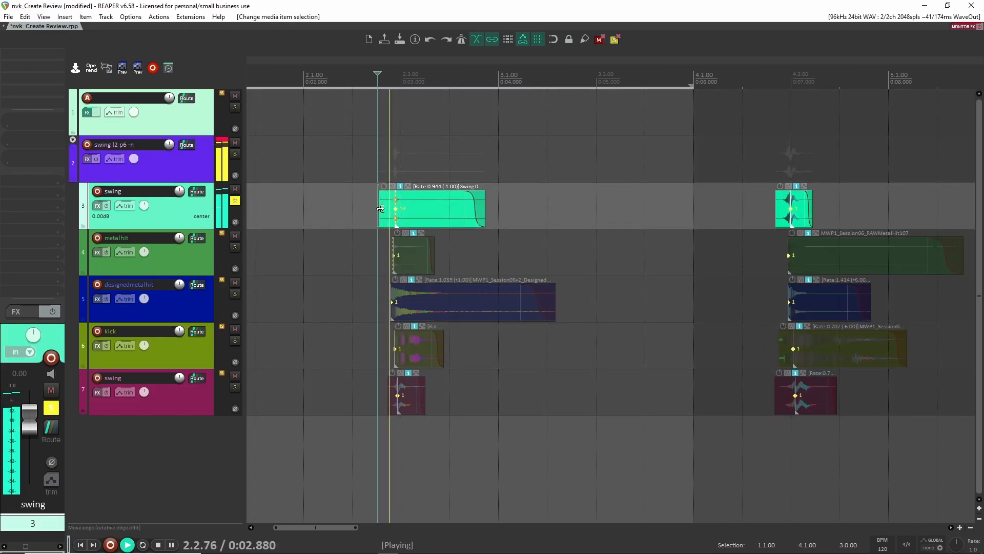
{"action": "left_click", "coordinate": [234, 201]}
- Solo the metalhit track, play its first item, and unsolo the track
{"action": "left_click", "coordinate": [236, 248]}
{"action": "left_click", "coordinate": [373, 251]}
{"action": "key", "text": "space"}
{"action": "key", "text": "space"}
{"action": "left_click", "coordinate": [235, 248]}
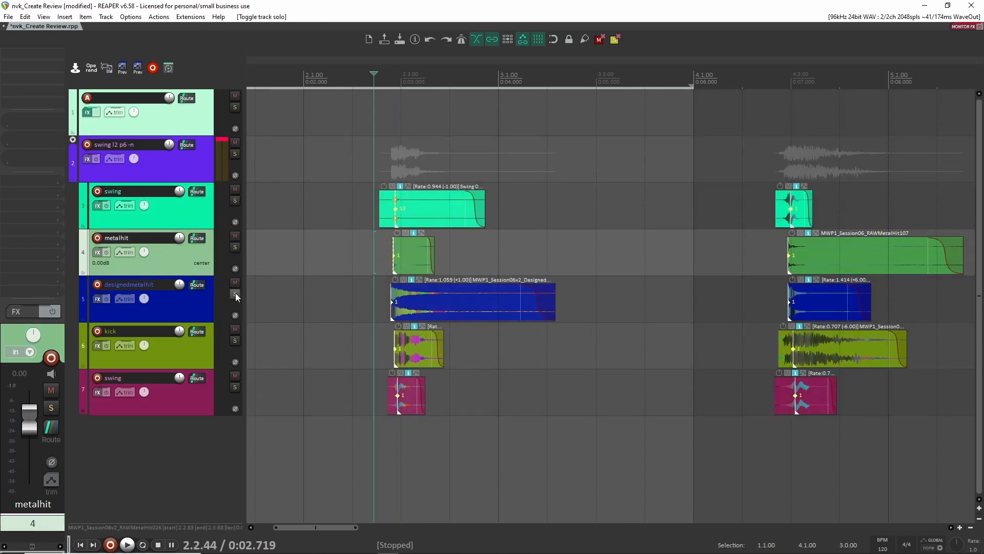
- Solo the designedmetalhit track, play its first item, and unsolo the track
{"action": "left_click", "coordinate": [235, 294]}
{"action": "left_click", "coordinate": [355, 299]}
{"action": "key", "text": "space"}
{"action": "key", "text": "space"}
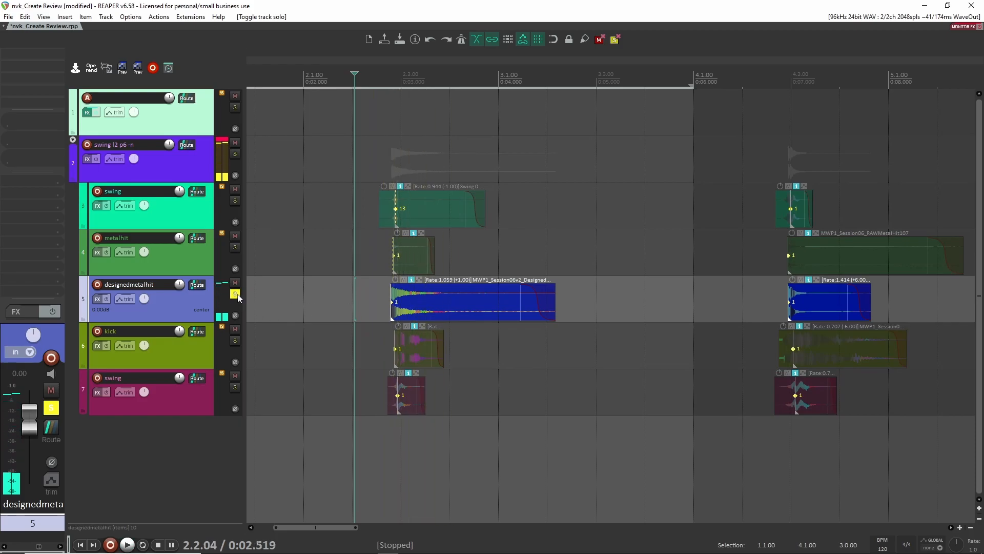
{"action": "left_click", "coordinate": [235, 294]}
- Solo the kick track, play its first item, and unsolo the track
{"action": "left_click", "coordinate": [235, 340]}
{"action": "left_click", "coordinate": [367, 345]}
{"action": "key", "text": "space"}
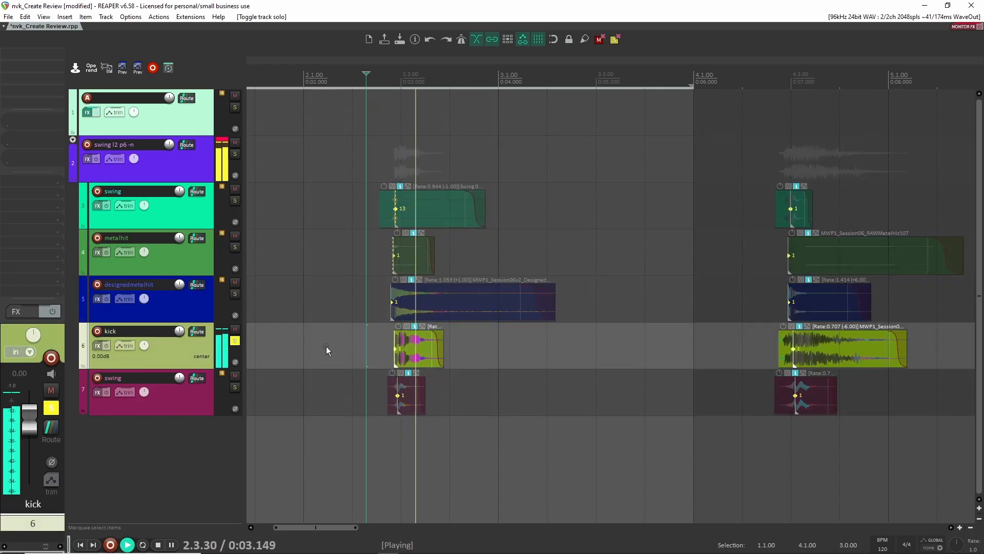
{"action": "key", "text": "space"}
{"action": "left_click", "coordinate": [235, 340]}
- Solo the last swing track, play its first item, and unsolo the track
{"action": "left_click", "coordinate": [235, 387]}
{"action": "left_click", "coordinate": [377, 389]}
{"action": "key", "text": "space"}
{"action": "key", "text": "space"}
{"action": "left_click", "coordinate": [235, 387]}
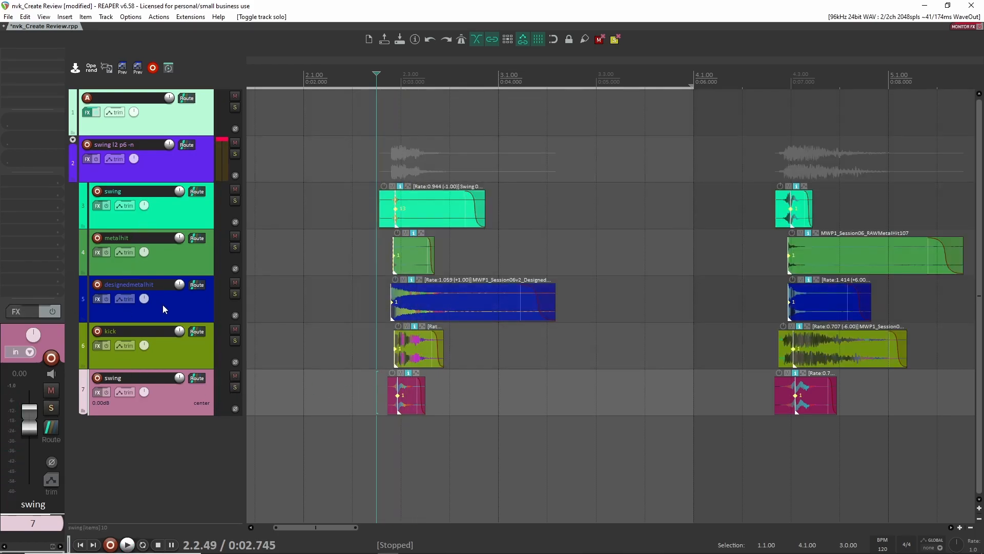
- Bring up the nvk_CREATE media database search for a look and close it
{"action": "left_click", "coordinate": [158, 194]}
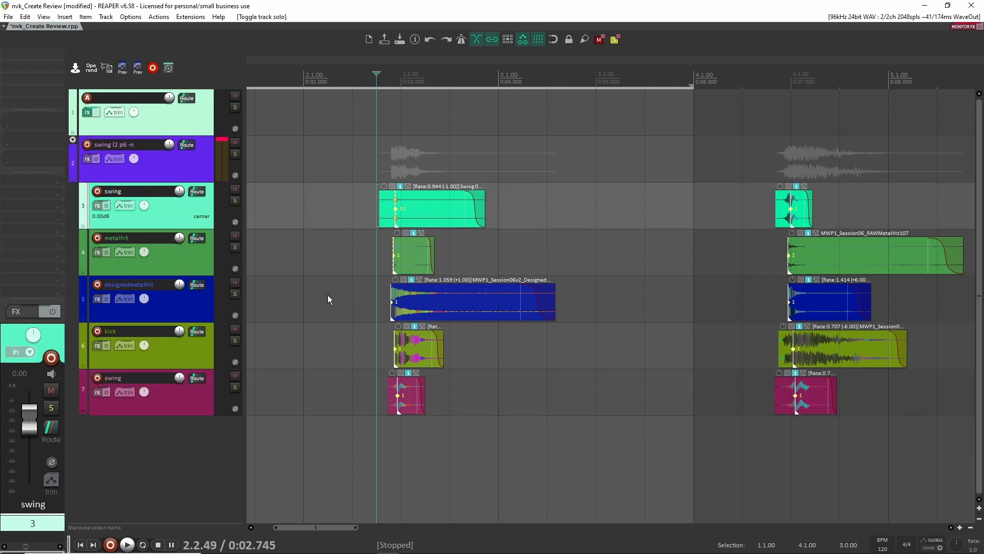
{"action": "scroll", "coordinate": [368, 290], "scroll_direction": "down", "scroll_amount": 1}
{"action": "scroll", "coordinate": [368, 289], "scroll_direction": "down", "scroll_amount": 2}
{"action": "scroll", "coordinate": [254, 210], "scroll_direction": "down", "scroll_amount": 1}
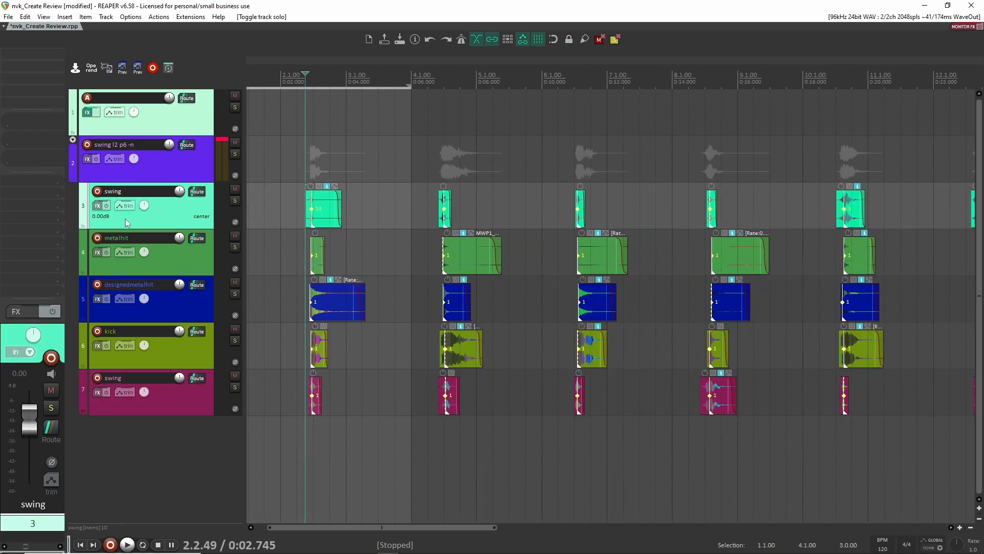
{"action": "key", "text": "ctrl+f"}
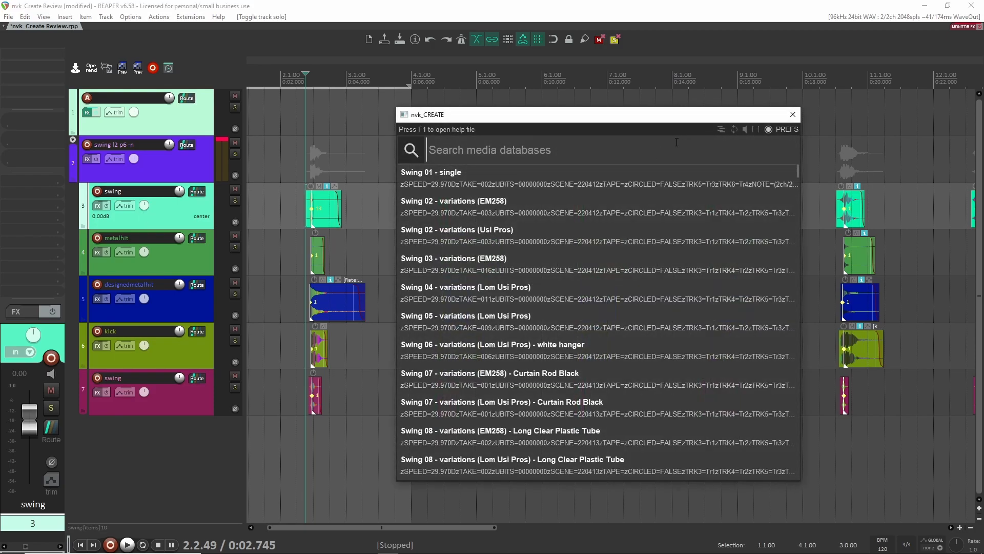
{"action": "key", "text": "Escape"}
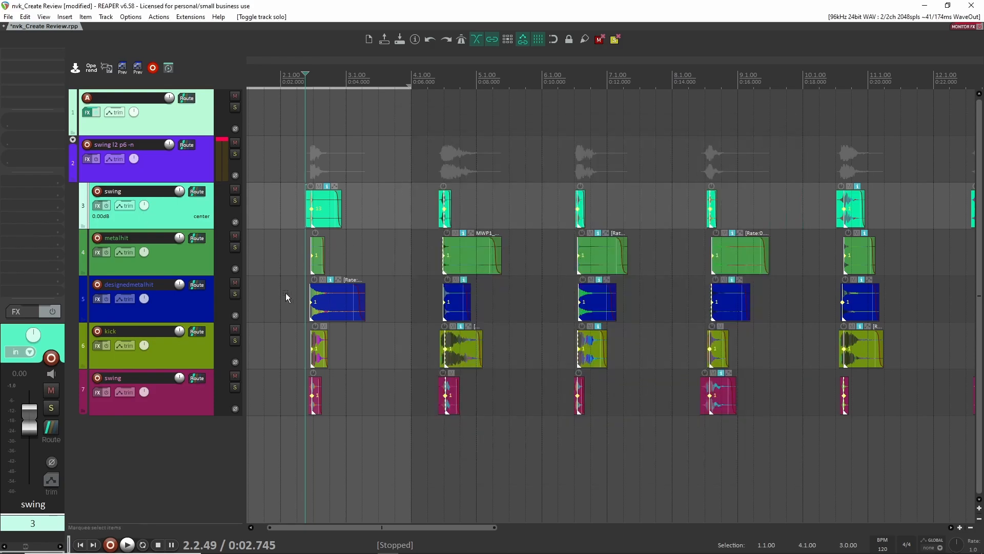
- Play the fourth variation with all layers together to judge how it sounds
{"action": "scroll", "coordinate": [795, 384], "scroll_direction": "down", "scroll_amount": 2}
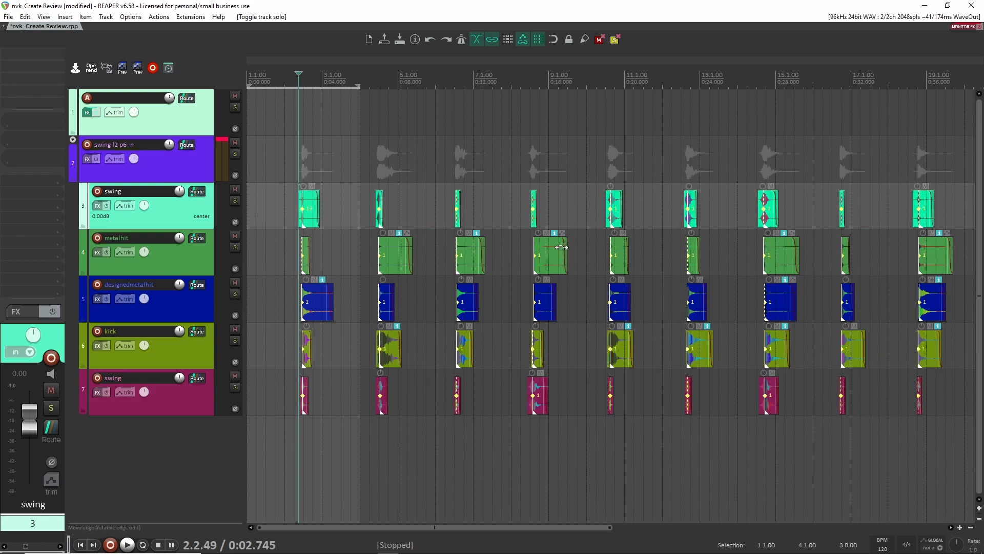
{"action": "left_click_drag", "start_coordinate": [531, 211], "coordinate": [531, 218]}
{"action": "left_click", "coordinate": [528, 225]}
{"action": "key", "text": "space"}
{"action": "scroll", "coordinate": [581, 352], "scroll_direction": "up", "scroll_amount": 2}
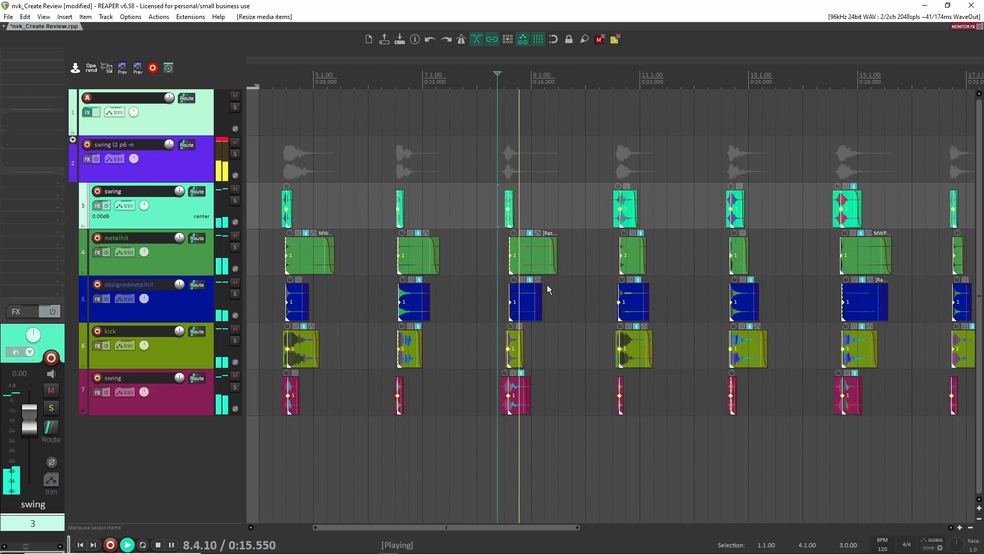
{"action": "scroll", "coordinate": [555, 293], "scroll_direction": "up", "scroll_amount": 4}
{"action": "key", "text": "space"}
{"action": "key", "text": "space"}
{"action": "key", "text": "space"}
- Run nvk_CREATE - Replace twice on the fourth variation's metalhit and designedmetalhit items, auditioning each result
{"action": "left_click_drag", "start_coordinate": [419, 263], "coordinate": [501, 312]}
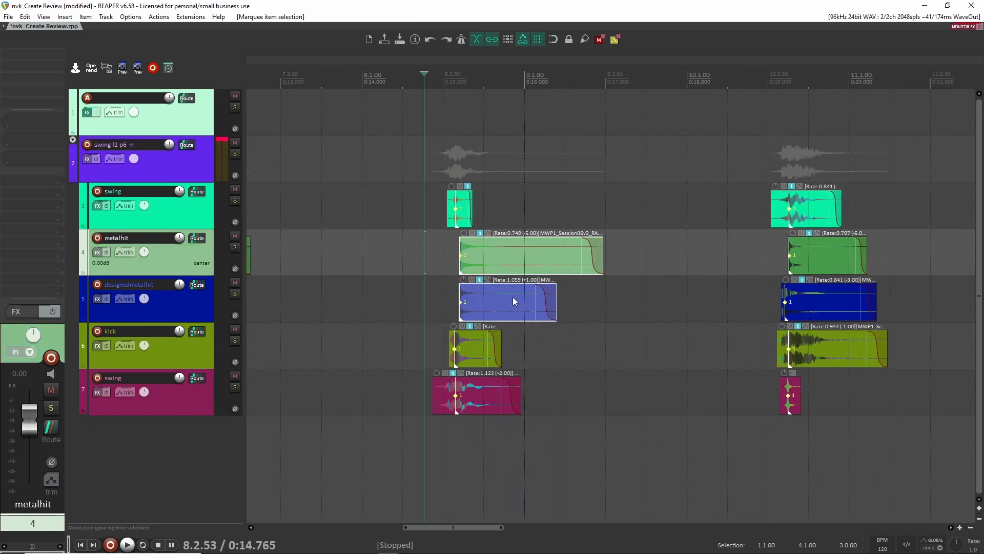
{"action": "key", "text": "r"}
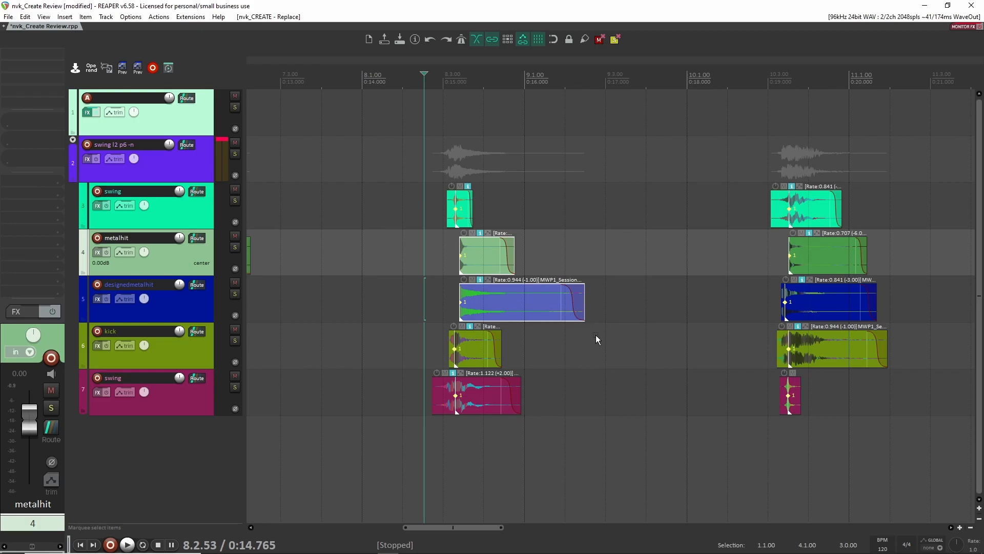
{"action": "key", "text": "space"}
{"action": "key", "text": "space"}
{"action": "left_click_drag", "start_coordinate": [417, 247], "coordinate": [510, 294]}
{"action": "key", "text": "r"}
{"action": "key", "text": "space"}
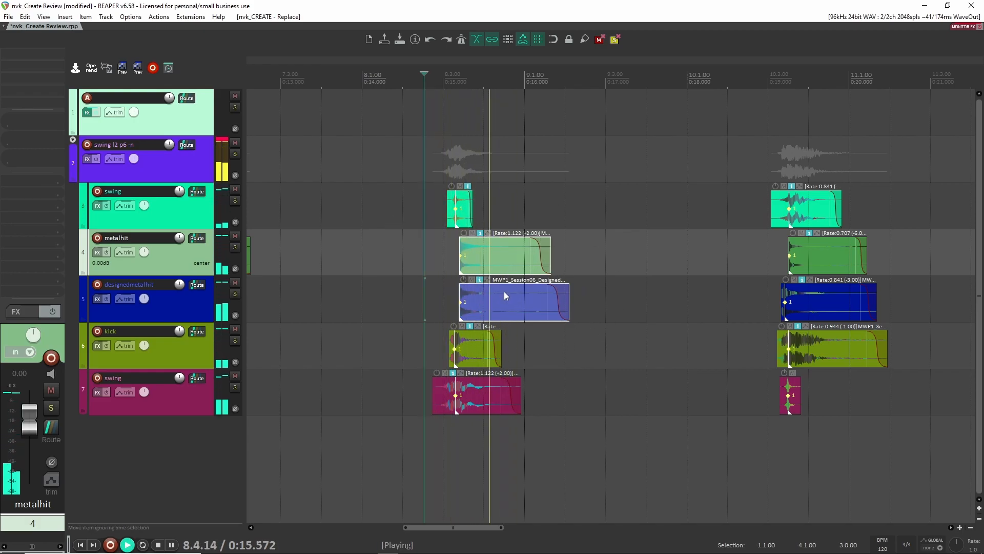
{"action": "key", "text": "space"}
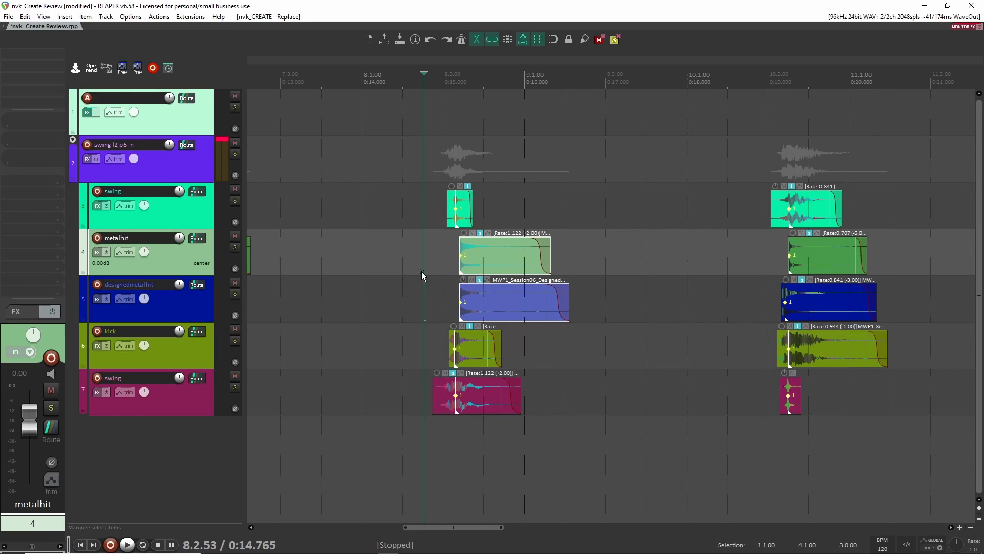
- Rename the metalhit track as slash
{"action": "double_click", "coordinate": [134, 237]}
{"action": "type", "text": "slahs"}
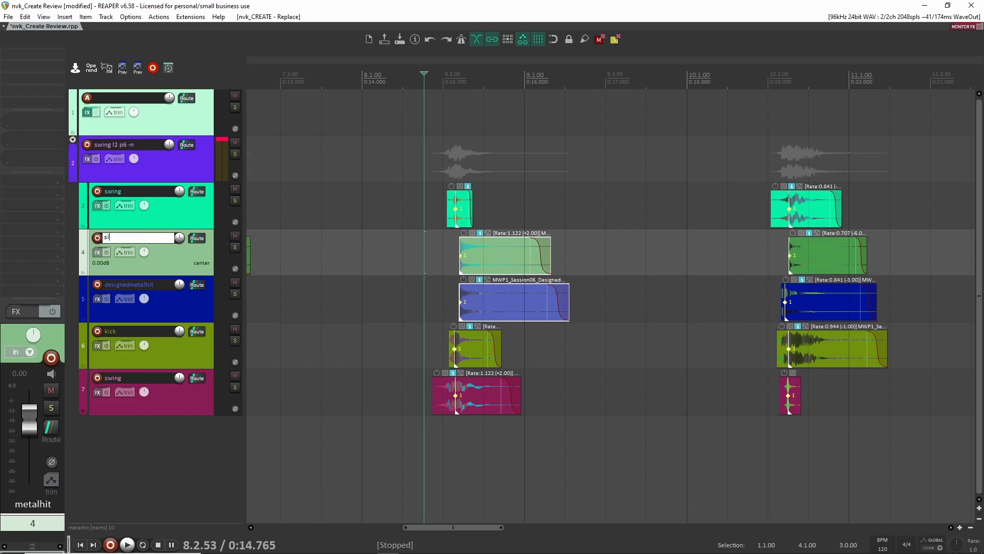
{"action": "key", "text": "Return"}
{"action": "double_click", "coordinate": [141, 238]}
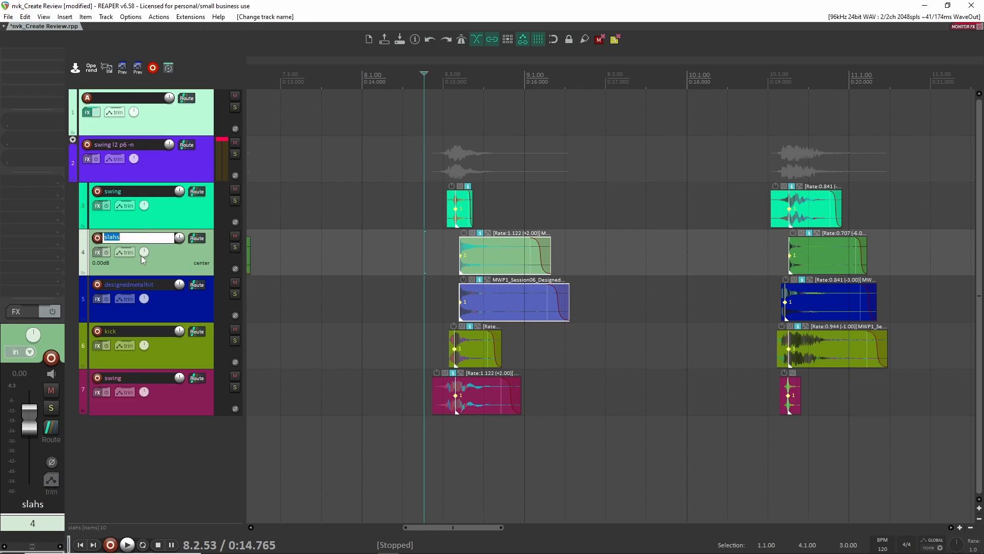
{"action": "type", "text": "slash"}
{"action": "key", "text": "Return"}
- Replace only the fourth variation's item on the slash track with nvk_CREATE - Replace and audition it
{"action": "left_click_drag", "start_coordinate": [453, 274], "coordinate": [452, 264]}
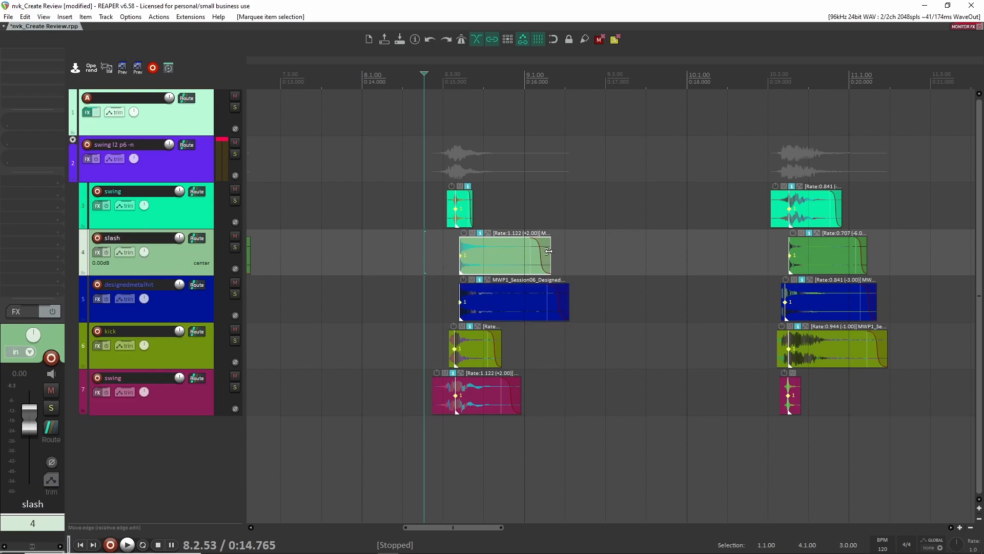
{"action": "key", "text": "alt+c"}
{"action": "left_click", "coordinate": [425, 255]}
{"action": "key", "text": "space"}
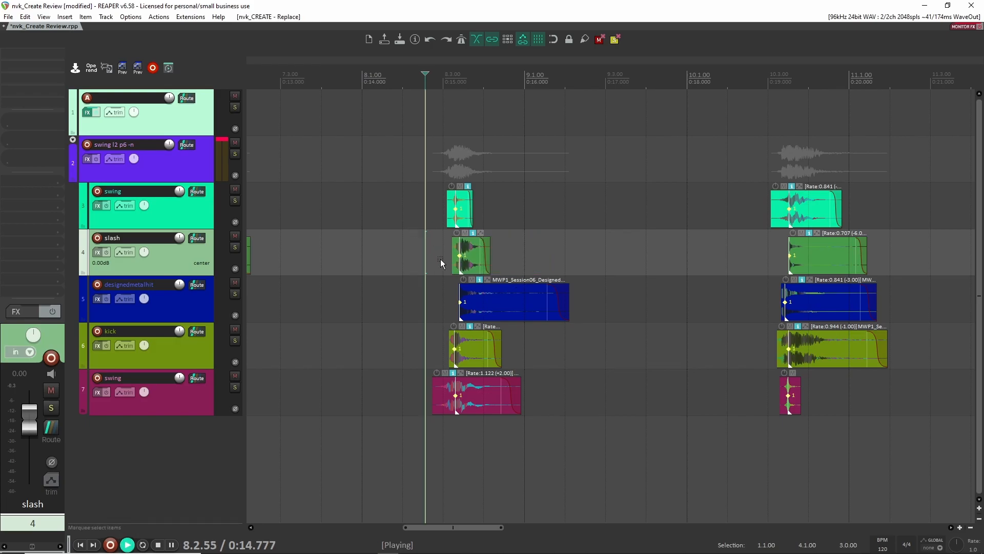
{"action": "key", "text": "space"}
{"action": "key", "text": "space"}
{"action": "key", "text": "space"}
- Select all items on the five layer tracks and run nvk_CREATE - Replace on them so the slash layer is included
{"action": "scroll", "coordinate": [694, 314], "scroll_direction": "down", "scroll_amount": 8}
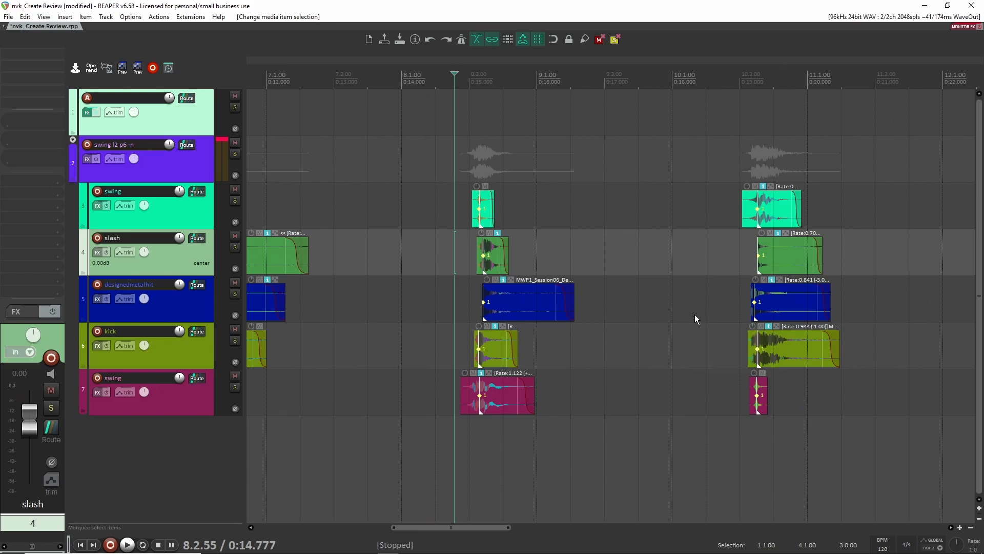
{"action": "scroll", "coordinate": [687, 315], "scroll_direction": "down", "scroll_amount": 3}
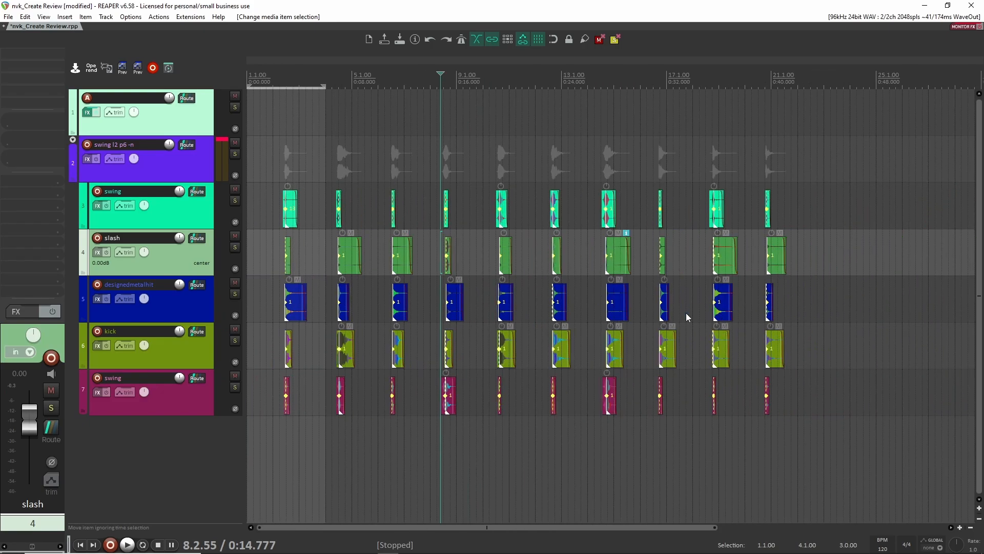
{"action": "left_click_drag", "start_coordinate": [686, 313], "coordinate": [683, 310]}
{"action": "left_click_drag", "start_coordinate": [365, 132], "coordinate": [365, 132]}
{"action": "left_click", "coordinate": [145, 198]}
{"action": "left_click", "coordinate": [138, 244]}
{"action": "left_click_drag", "start_coordinate": [846, 147], "coordinate": [288, 449]}
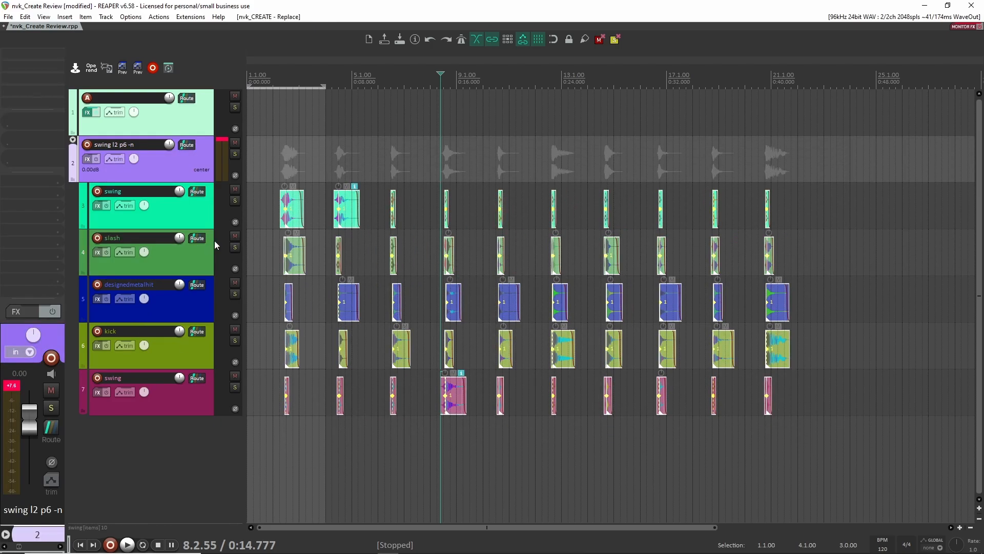
- Audition the first replaced variations and look over the full row of variations
{"action": "left_click", "coordinate": [277, 208]}
{"action": "scroll", "coordinate": [267, 267], "scroll_direction": "up", "scroll_amount": 8}
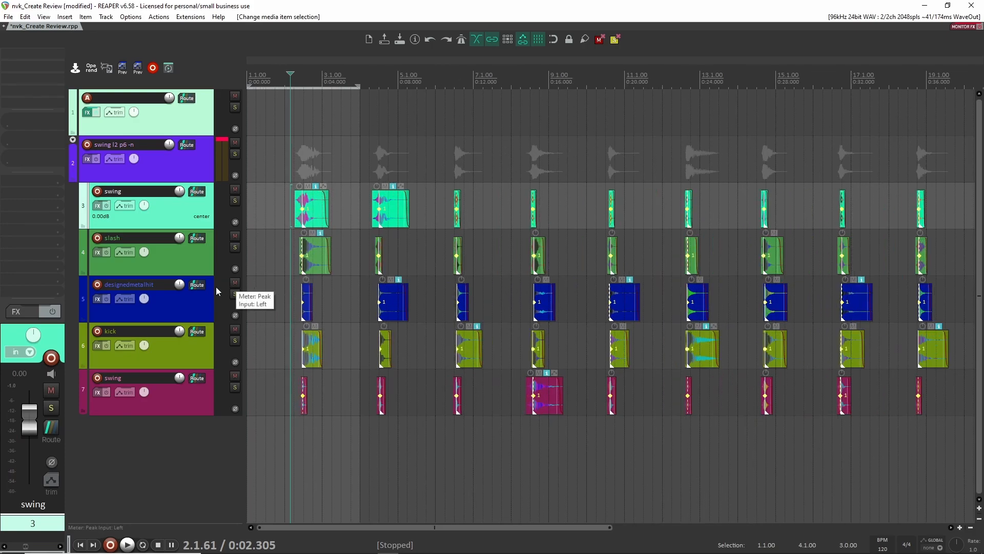
{"action": "key", "text": "space"}
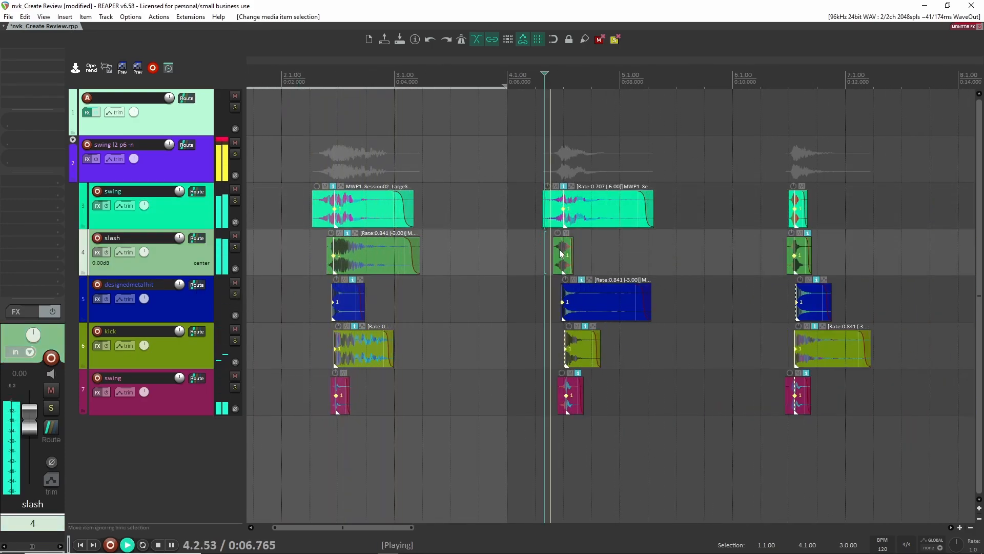
{"action": "key", "text": "space"}
{"action": "scroll", "coordinate": [686, 314], "scroll_direction": "down", "scroll_amount": 2}
{"action": "left_click", "coordinate": [686, 313]}
{"action": "scroll", "coordinate": [659, 248], "scroll_direction": "down", "scroll_amount": 4}
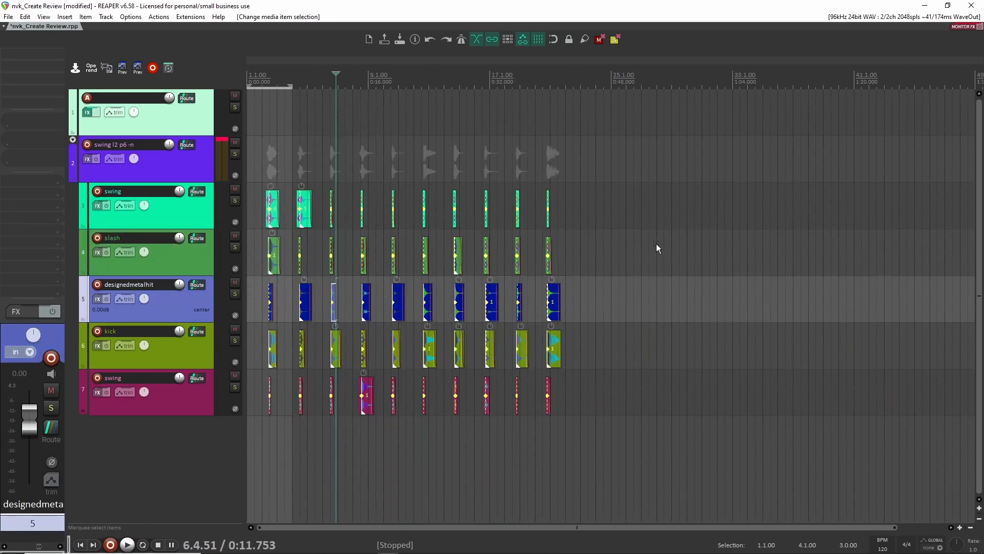
{"action": "scroll", "coordinate": [490, 211], "scroll_direction": "up", "scroll_amount": 4}
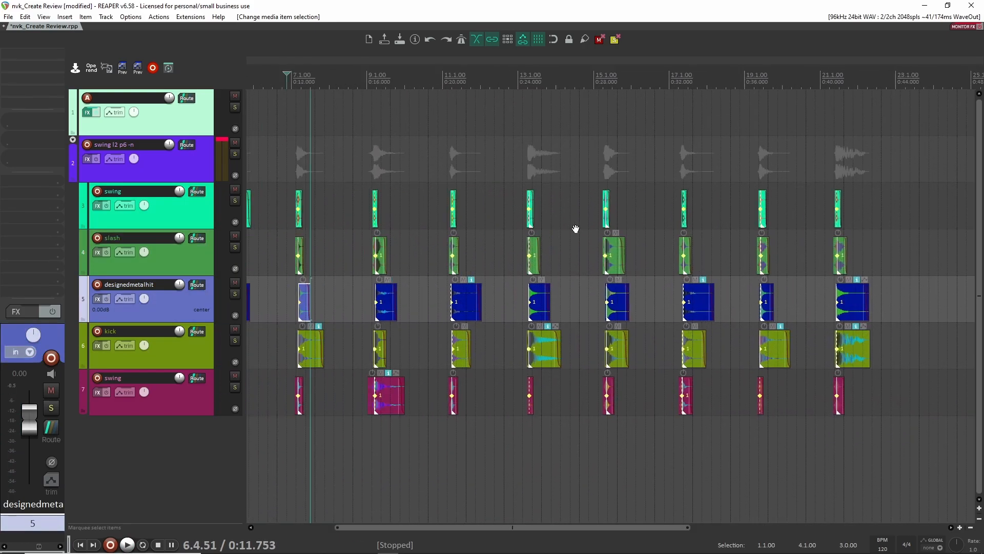
{"action": "scroll", "coordinate": [539, 215], "scroll_direction": "down", "scroll_amount": 2}
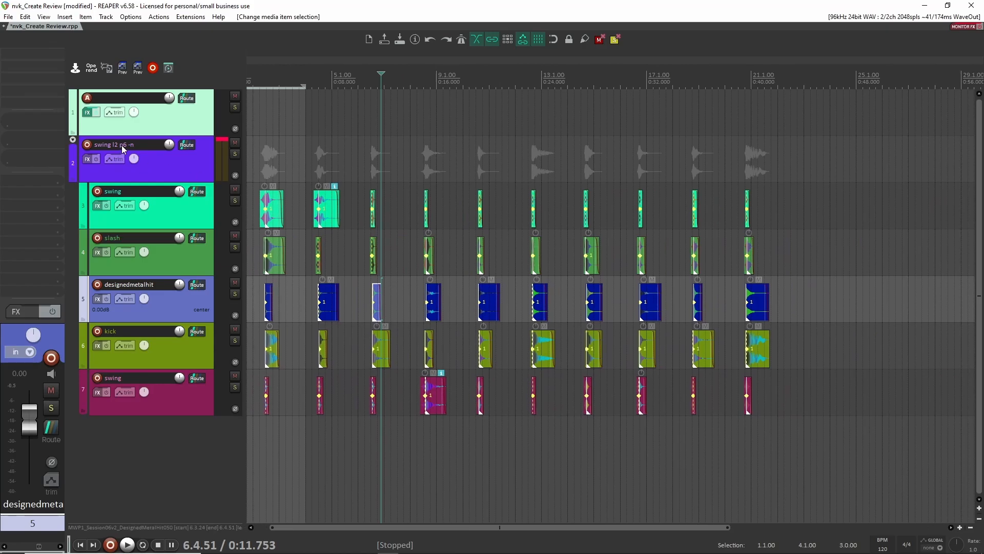
- Rename the folder track as swing l3 p12 -n
{"action": "double_click", "coordinate": [120, 148]}
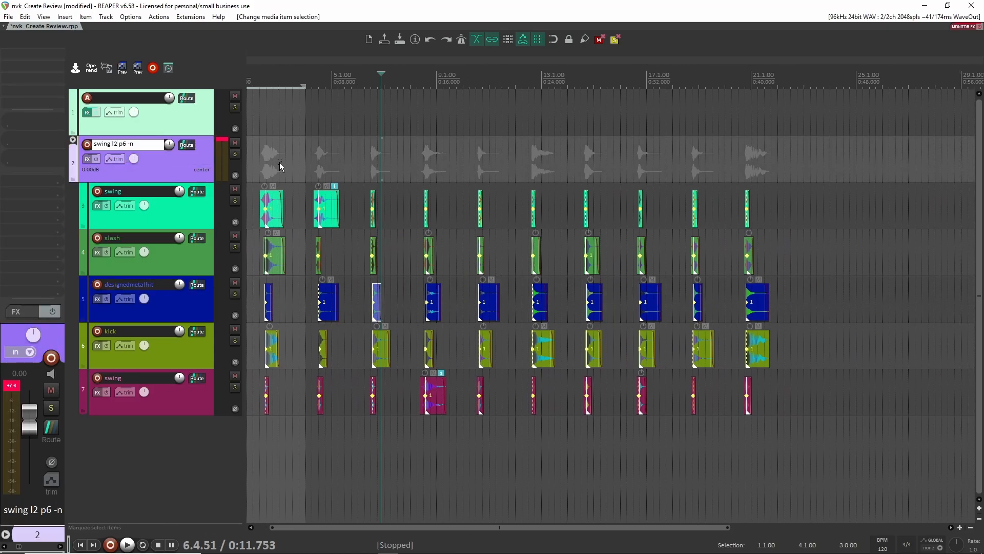
{"action": "type", "text": "3"}
{"action": "key", "text": "BackSpace"}
{"action": "type", "text": "12"}
{"action": "key", "text": "Return"}
- Select every layer item under the renamed folder track and replace them with nvk_CREATE - Replace
{"action": "left_click", "coordinate": [317, 156]}
{"action": "scroll", "coordinate": [308, 157], "scroll_direction": "left", "scroll_amount": 1}
{"action": "left_click_drag", "start_coordinate": [283, 157], "coordinate": [826, 450]}
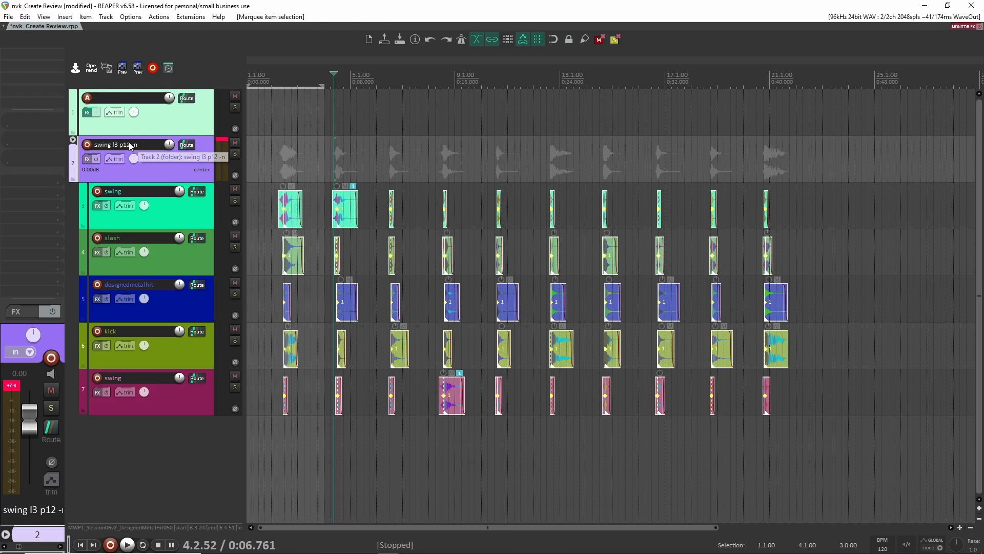
{"action": "left_click_drag", "start_coordinate": [862, 174], "coordinate": [263, 451]}
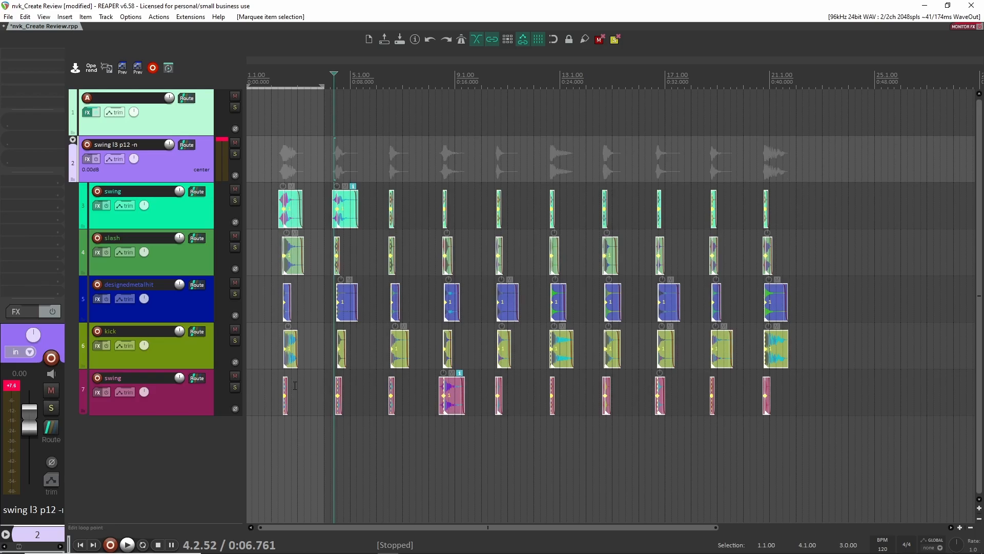
{"action": "key", "text": "r"}
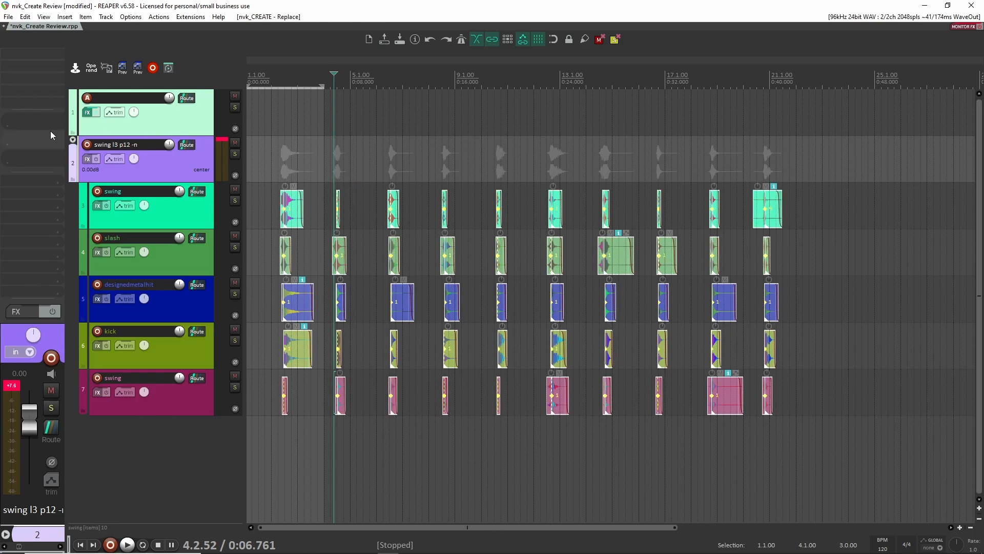
- Audition the first replaced variation of the five layers
{"action": "left_click", "coordinate": [190, 219]}
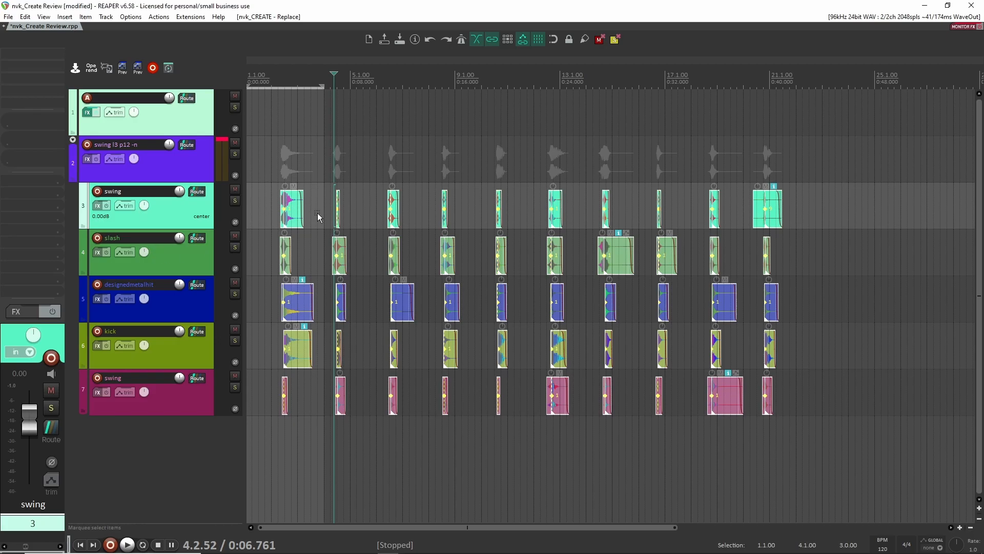
{"action": "left_click", "coordinate": [274, 209]}
{"action": "key", "text": "space"}
{"action": "scroll", "coordinate": [326, 351], "scroll_direction": "up", "scroll_amount": 3}
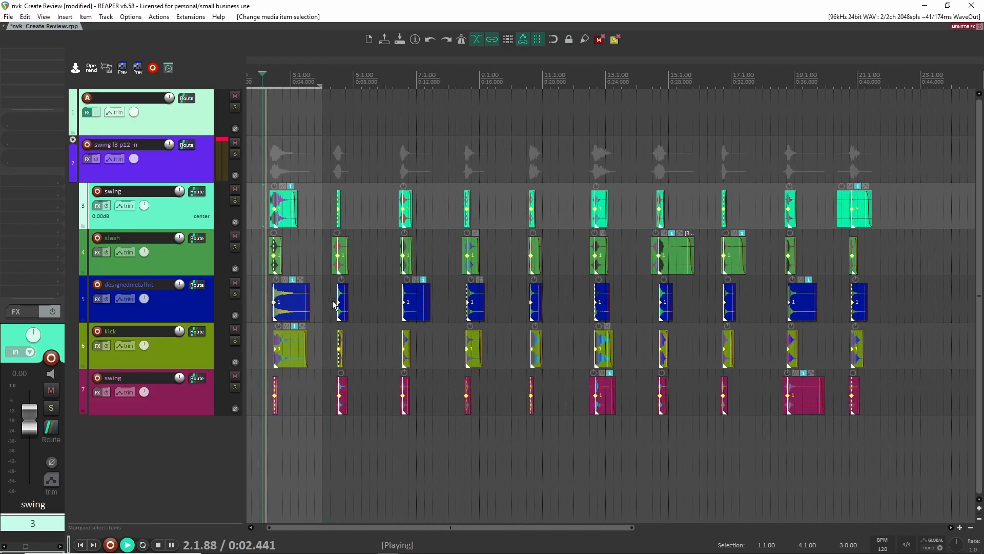
{"action": "scroll", "coordinate": [325, 352], "scroll_direction": "down", "scroll_amount": 1}
{"action": "key", "text": "space"}
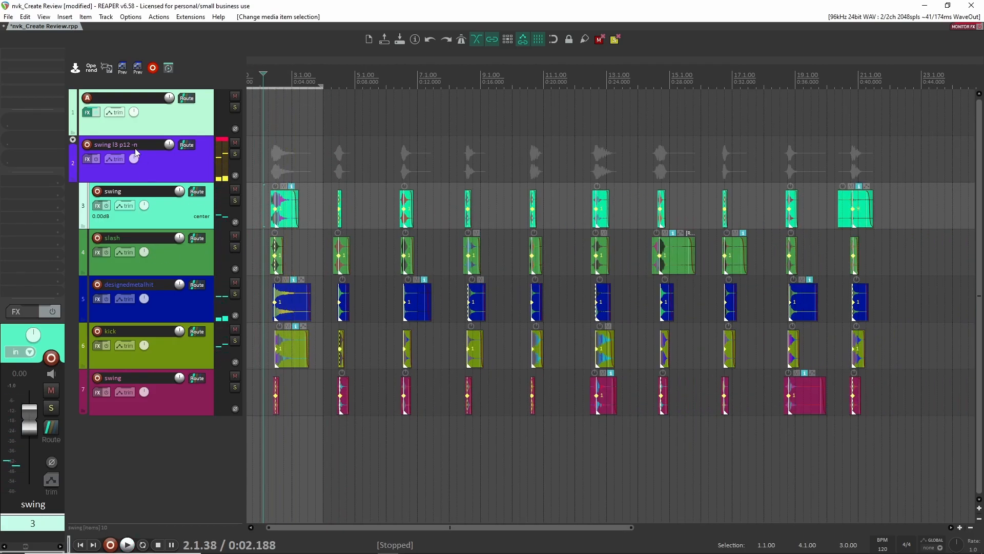
- Rename the folder track as swing l0.5 p12 -n and replace every layer item with nvk_CREATE - Replace
{"action": "double_click", "coordinate": [119, 144]}
{"action": "left_click", "coordinate": [120, 145]}
{"action": "key", "text": "BackSpace"}
{"action": "type", "text": "0.5"}
{"action": "key", "text": "Return"}
{"action": "mouse_move", "coordinate": [274, 141]}
{"action": "left_mouse_down"}
{"action": "mouse_move", "coordinate": [805, 481]}
{"action": "mouse_move", "coordinate": [905, 476]}
{"action": "left_mouse_up"}
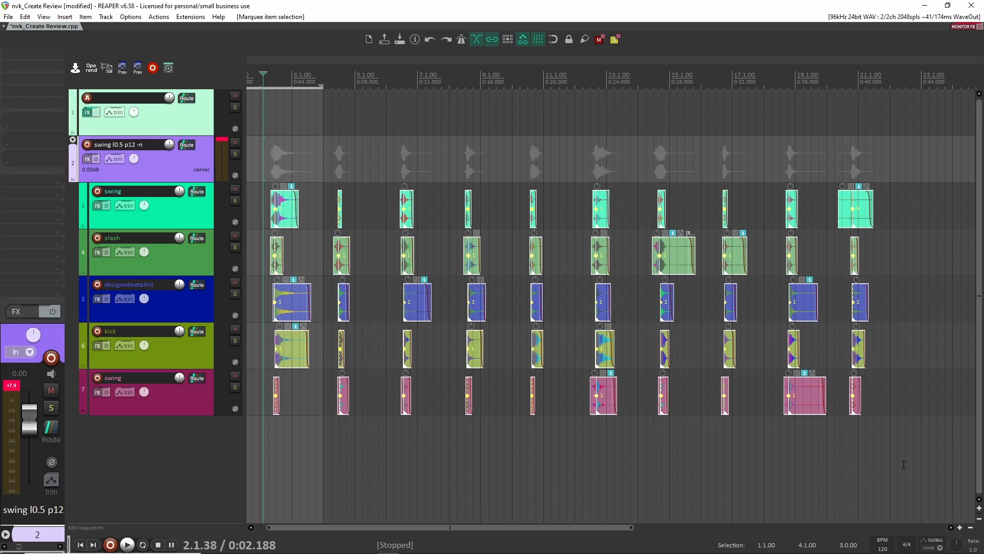
{"action": "key", "text": "r"}
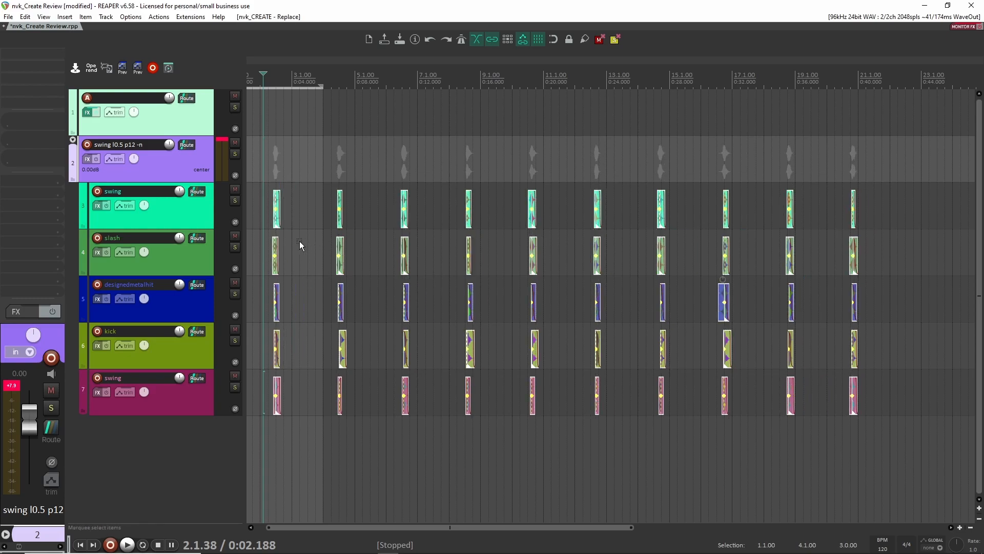
- Audition the first three shortened variations one after another
{"action": "scroll", "coordinate": [297, 239], "scroll_direction": "up", "scroll_amount": 2}
{"action": "scroll", "coordinate": [293, 244], "scroll_direction": "up", "scroll_amount": 3}
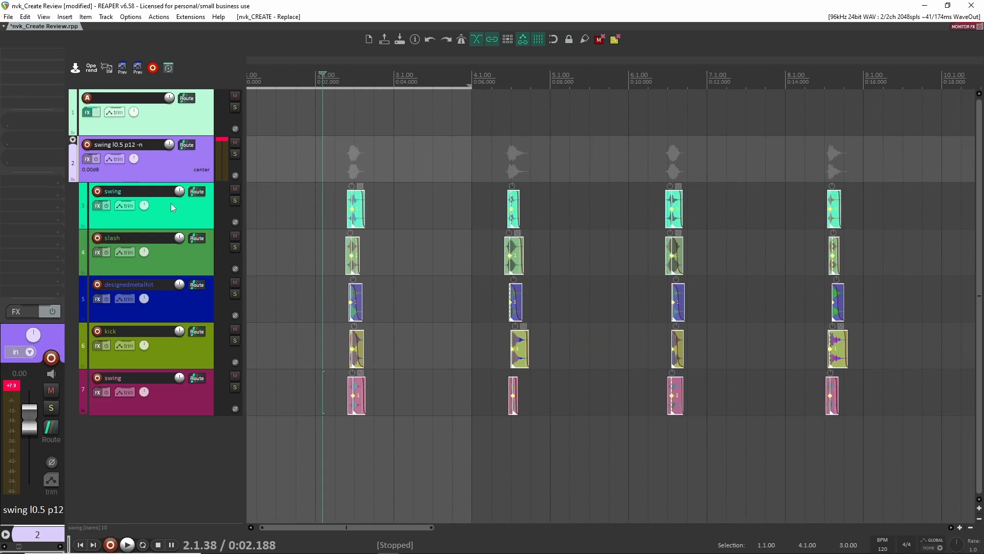
{"action": "scroll", "coordinate": [333, 208], "scroll_direction": "up", "scroll_amount": 3}
{"action": "left_click", "coordinate": [355, 211]}
{"action": "key", "text": "space"}
{"action": "key", "text": "space"}
{"action": "left_click", "coordinate": [636, 243]}
{"action": "key", "text": "space"}
{"action": "key", "text": "space"}
{"action": "left_click", "coordinate": [899, 260]}
{"action": "key", "text": "space"}
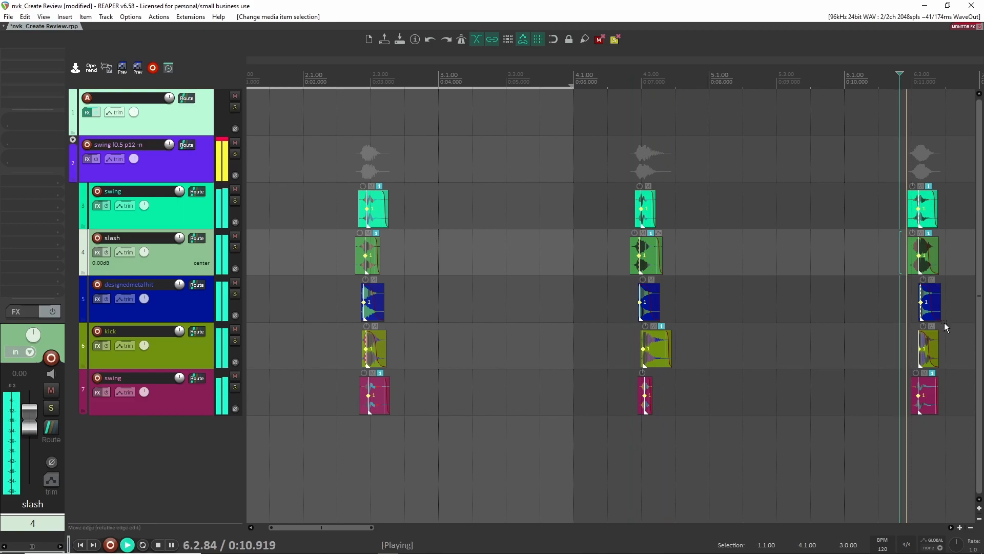
{"action": "scroll", "coordinate": [930, 387], "scroll_direction": "down", "scroll_amount": 4}
{"action": "key", "text": "space"}
{"action": "scroll", "coordinate": [882, 384], "scroll_direction": "down", "scroll_amount": 1}
{"action": "scroll", "coordinate": [660, 140], "scroll_direction": "up", "scroll_amount": 1}
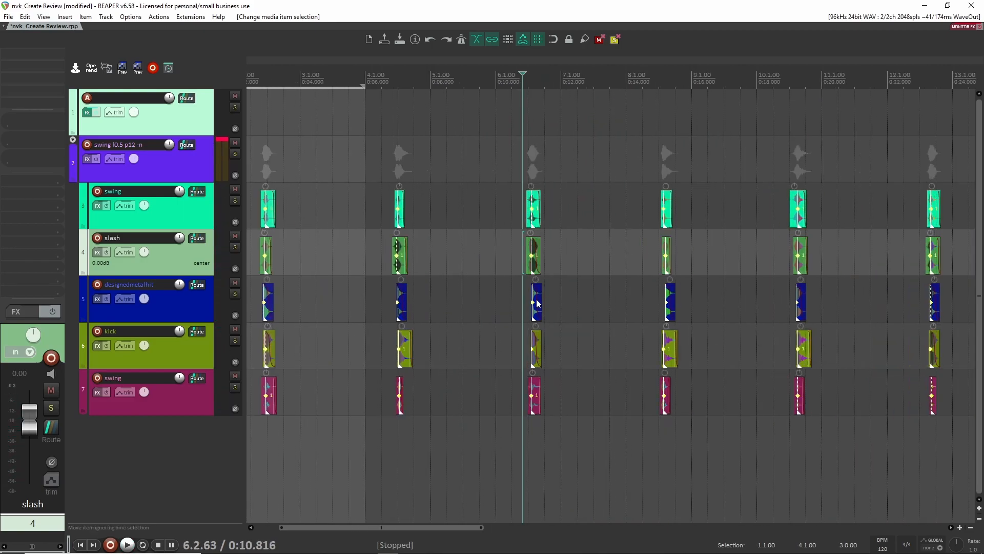
- Extend the end of the third variation's designedmetalhit item to a length of about 1.2 seconds
{"action": "scroll", "coordinate": [556, 308], "scroll_direction": "up", "scroll_amount": 8}
{"action": "scroll", "coordinate": [543, 301], "scroll_direction": "up", "scroll_amount": 3}
{"action": "left_click", "coordinate": [544, 301]}
{"action": "mouse_move", "coordinate": [544, 301]}
{"action": "left_mouse_down"}
{"action": "mouse_move", "coordinate": [780, 303]}
{"action": "mouse_move", "coordinate": [537, 302]}
{"action": "left_mouse_up"}
{"action": "scroll", "coordinate": [625, 362], "scroll_direction": "down", "scroll_amount": 1}
{"action": "scroll", "coordinate": [510, 297], "scroll_direction": "up", "scroll_amount": 4}
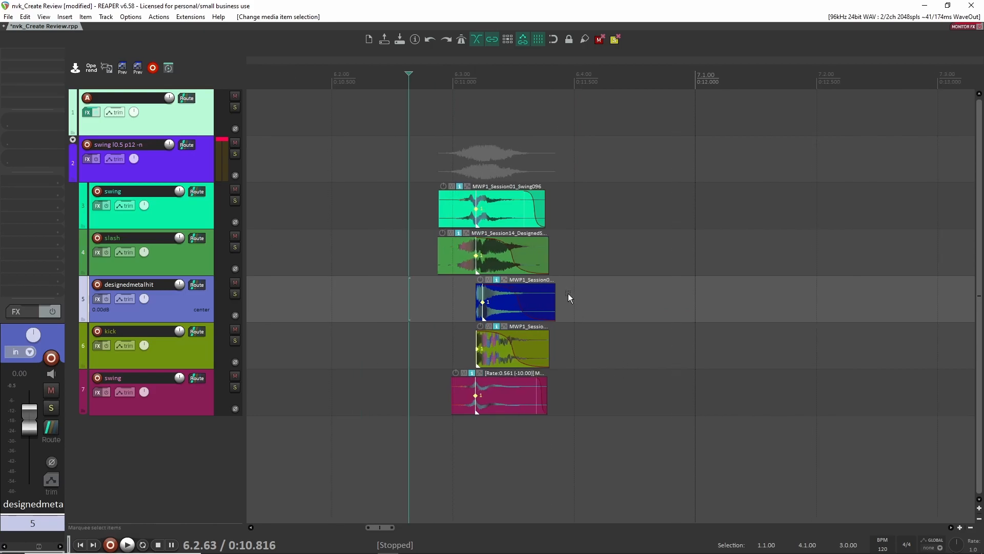
{"action": "left_click_drag", "start_coordinate": [555, 295], "coordinate": [923, 308]}
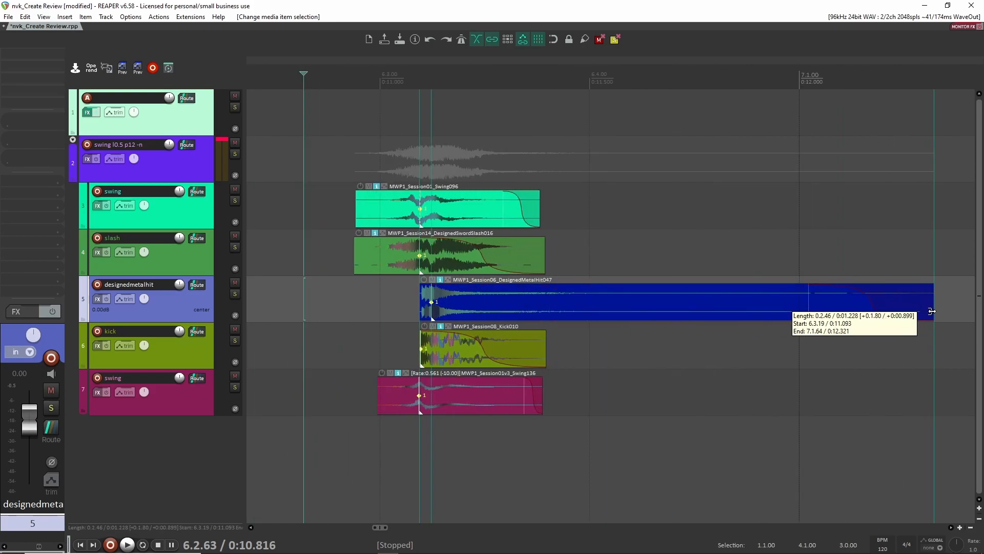
- Shorten the extended designedmetalhit item to slightly past the other layers and audition the variation several times
{"action": "scroll", "coordinate": [905, 323], "scroll_direction": "down", "scroll_amount": 4}
{"action": "scroll", "coordinate": [923, 334], "scroll_direction": "right", "scroll_amount": 3}
{"action": "left_click_drag", "start_coordinate": [771, 307], "coordinate": [491, 305]}
{"action": "left_click", "coordinate": [388, 301]}
{"action": "key", "text": "space"}
{"action": "key", "text": "space"}
{"action": "key", "text": "space"}
{"action": "key", "text": "space"}
{"action": "key", "text": "space"}
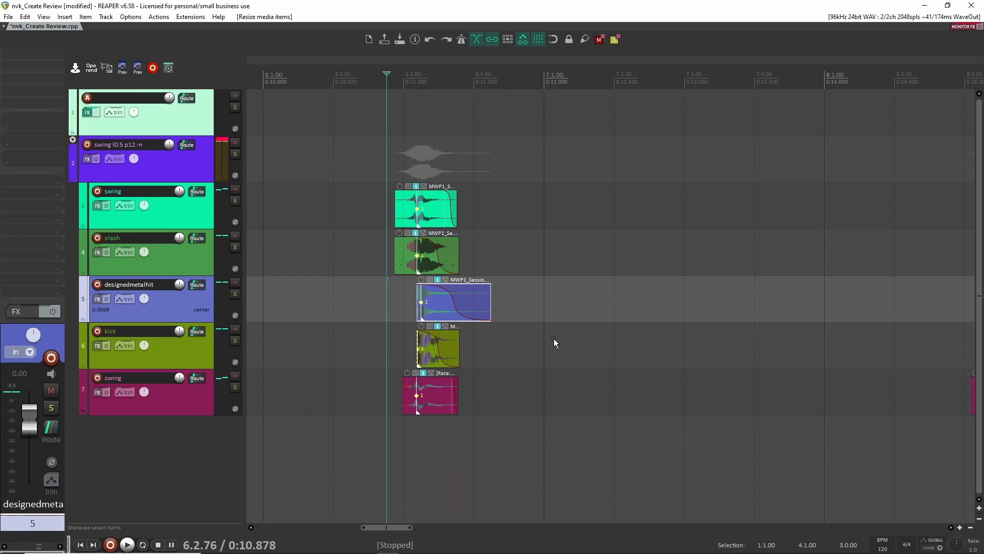
- Trim the end of the third variation's designedmetalhit item to line up with the ends of the other layers
{"action": "scroll", "coordinate": [554, 339], "scroll_direction": "down", "scroll_amount": 5}
{"action": "scroll", "coordinate": [549, 272], "scroll_direction": "up", "scroll_amount": 4}
{"action": "left_click_drag", "start_coordinate": [660, 305], "coordinate": [557, 304]}
{"action": "scroll", "coordinate": [777, 295], "scroll_direction": "up", "scroll_amount": 2}
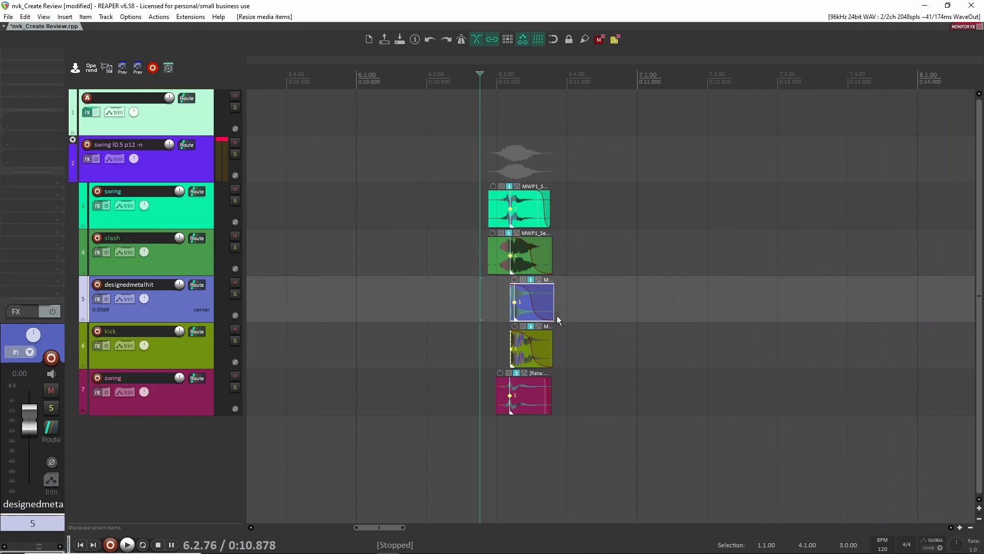
{"action": "scroll", "coordinate": [557, 315], "scroll_direction": "down", "scroll_amount": 5}
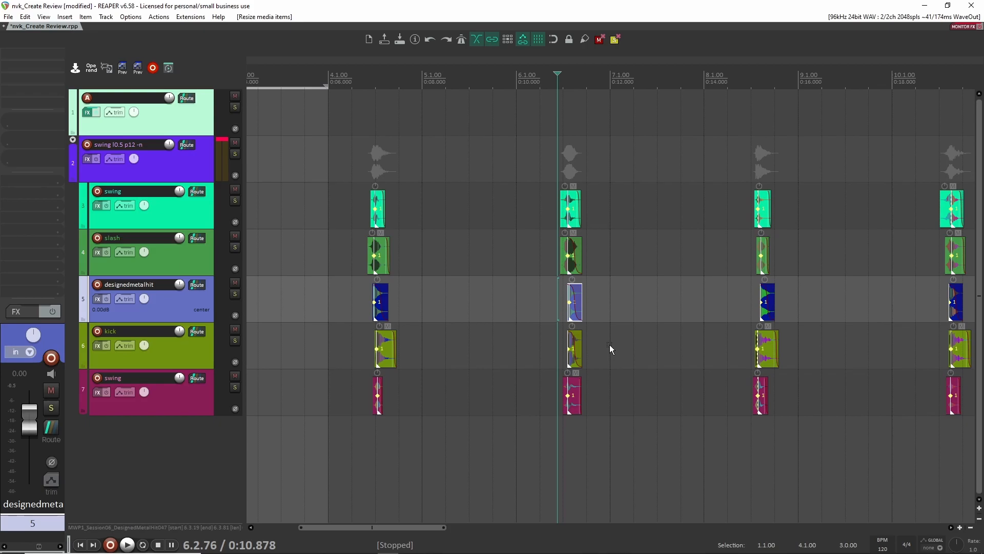
{"action": "scroll", "coordinate": [617, 324], "scroll_direction": "down", "scroll_amount": 2}
{"action": "scroll", "coordinate": [602, 310], "scroll_direction": "up", "scroll_amount": 2}
{"action": "scroll", "coordinate": [602, 310], "scroll_direction": "up", "scroll_amount": 5}
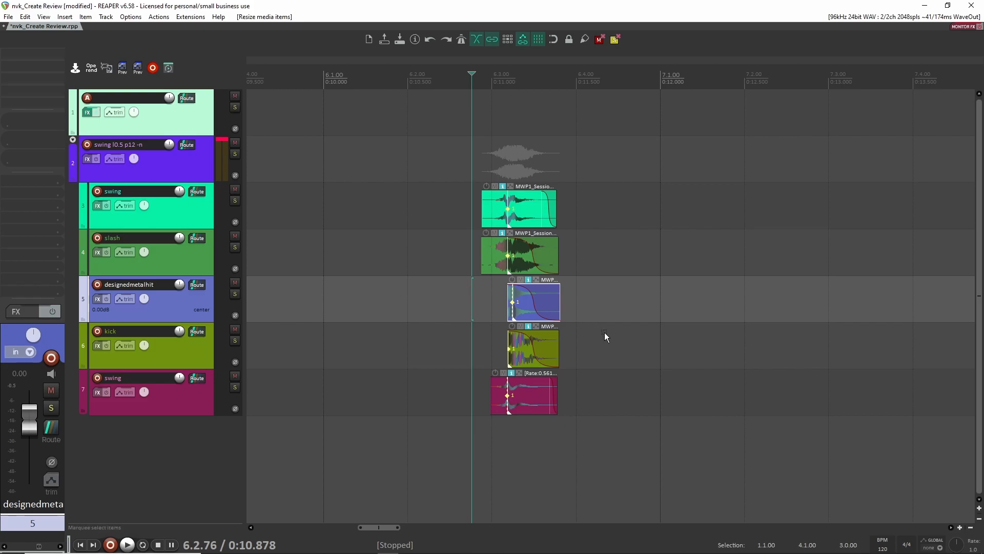
{"action": "scroll", "coordinate": [610, 333], "scroll_direction": "down", "scroll_amount": 8}
{"action": "scroll", "coordinate": [584, 293], "scroll_direction": "up", "scroll_amount": 10}
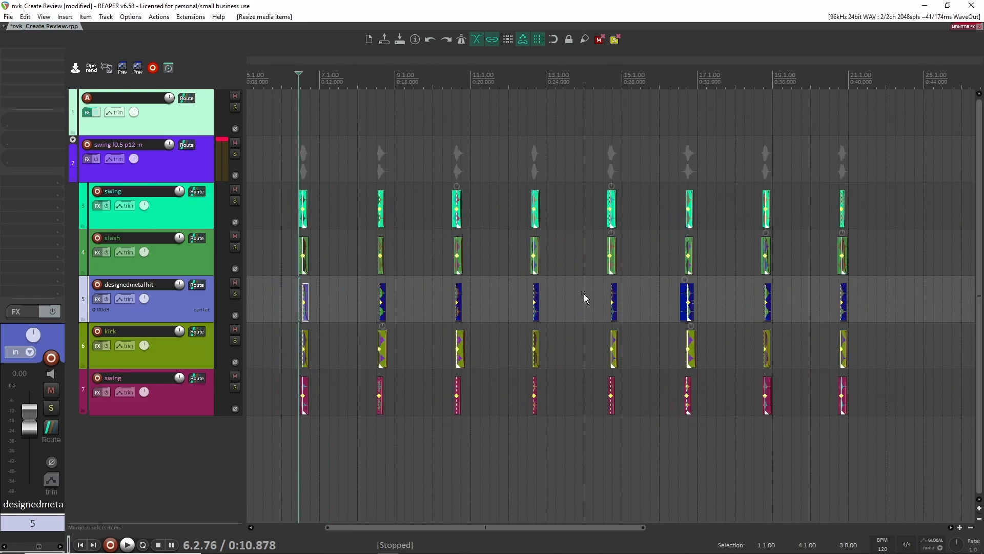
{"action": "scroll", "coordinate": [530, 315], "scroll_direction": "up", "scroll_amount": 2}
{"action": "mouse_move", "coordinate": [510, 299]}
{"action": "left_mouse_down"}
{"action": "mouse_move", "coordinate": [890, 298]}
{"action": "mouse_move", "coordinate": [518, 299]}
{"action": "left_mouse_up"}
{"action": "scroll", "coordinate": [568, 327], "scroll_direction": "down", "scroll_amount": 15}
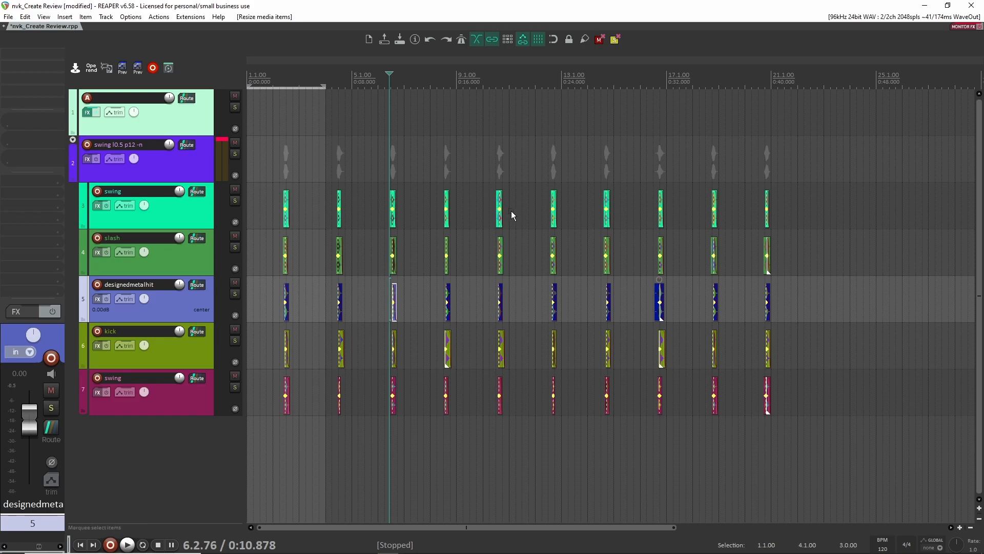
{"action": "left_click_drag", "start_coordinate": [285, 149], "coordinate": [835, 432]}
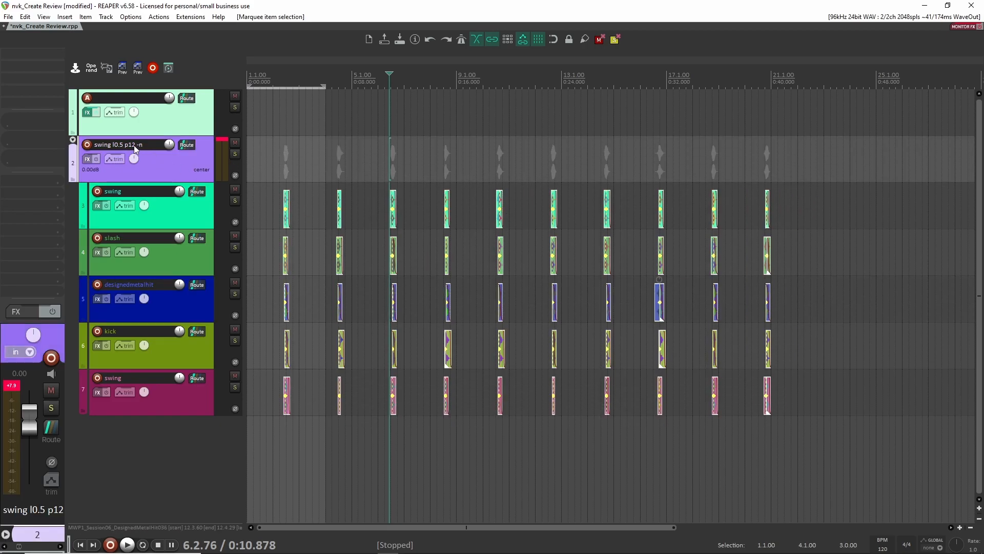
{"action": "key", "text": "c"}
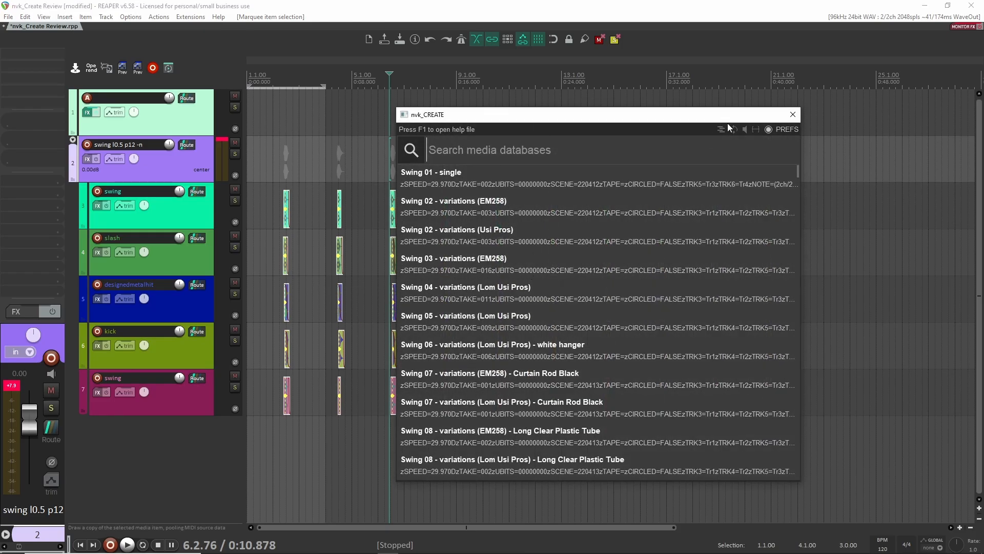
{"action": "key", "text": "Tab"}
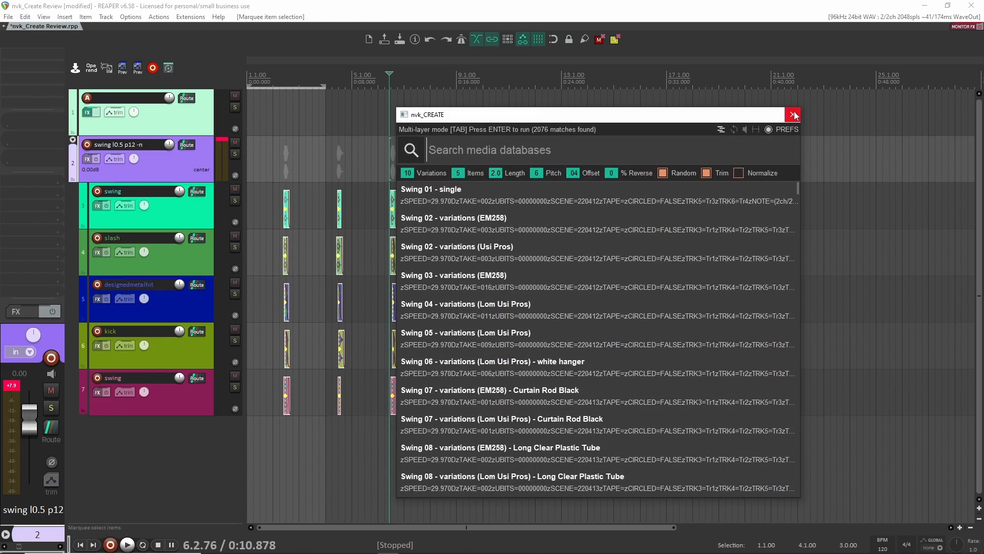
{"action": "key", "text": "Return"}
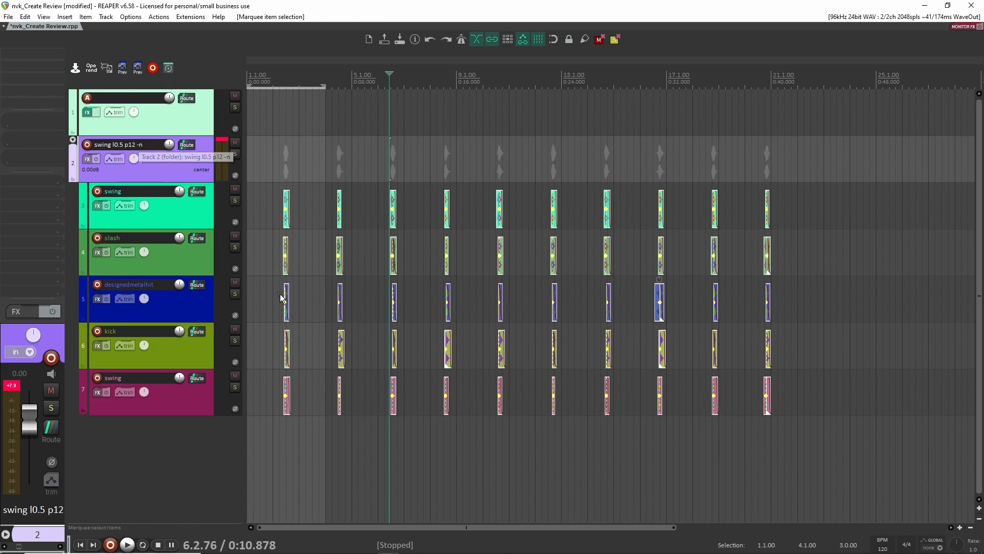
{"action": "left_click", "coordinate": [377, 432]}
{"action": "scroll", "coordinate": [393, 399], "scroll_direction": "down", "scroll_amount": 2}
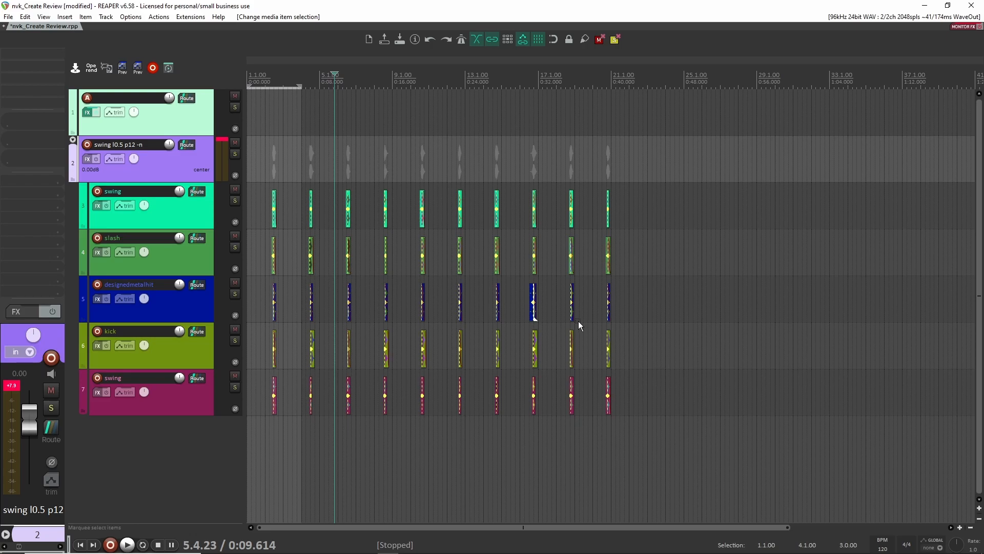
- With track 1 selected, open nvk_CREATE in multi-layer mode, search for swing and set Items to 3
{"action": "left_click", "coordinate": [145, 192]}
{"action": "left_click", "coordinate": [188, 130]}
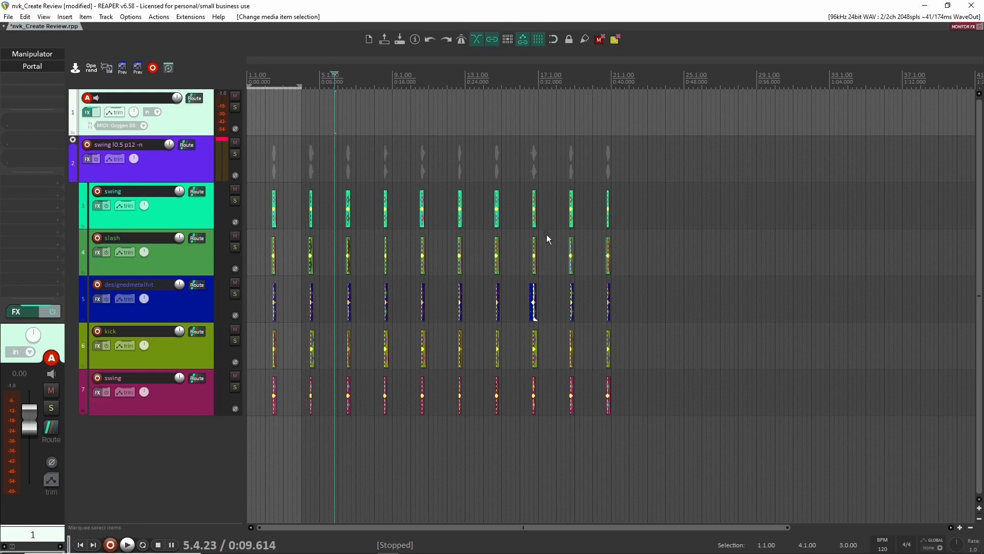
{"action": "key", "text": "c"}
{"action": "left_click_drag", "start_coordinate": [557, 115], "coordinate": [659, 121]}
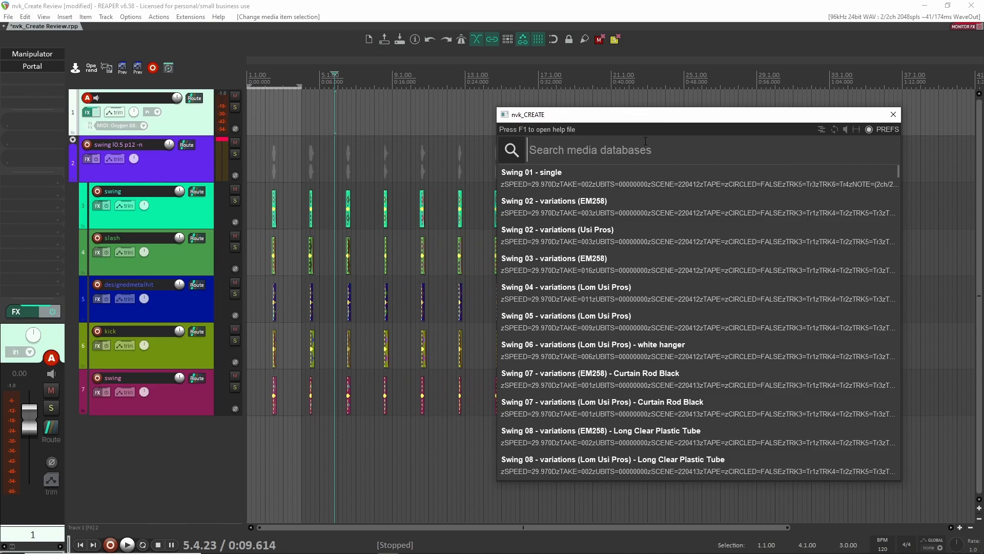
{"action": "key", "text": "Tab"}
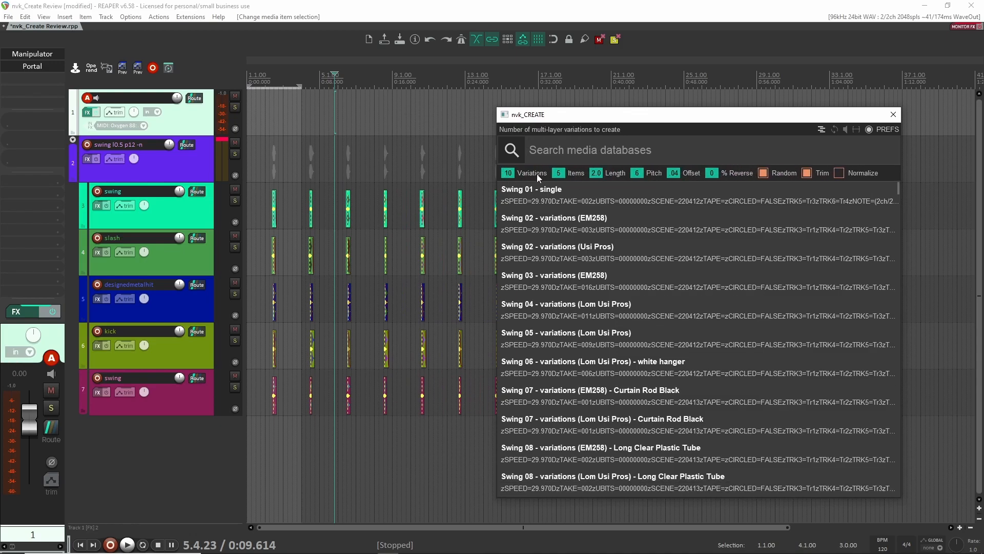
{"action": "type", "text": "swing"}
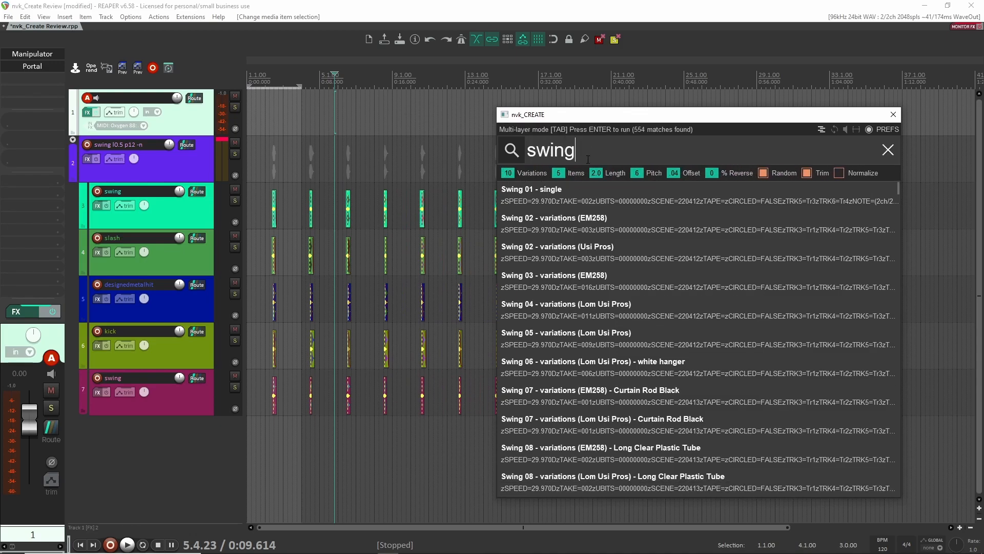
{"action": "scroll", "coordinate": [559, 172], "scroll_direction": "down", "scroll_amount": 2}
- Switch nvk_CREATE to the SFX media database of E: drive files, search it for swing, and close the search
{"action": "right_click", "coordinate": [617, 154]}
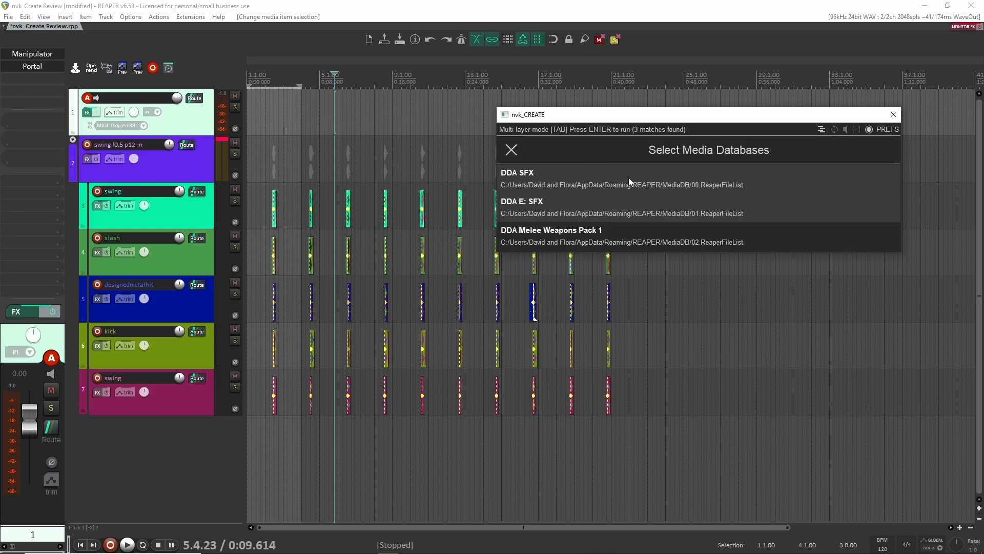
{"action": "left_click", "coordinate": [666, 187]}
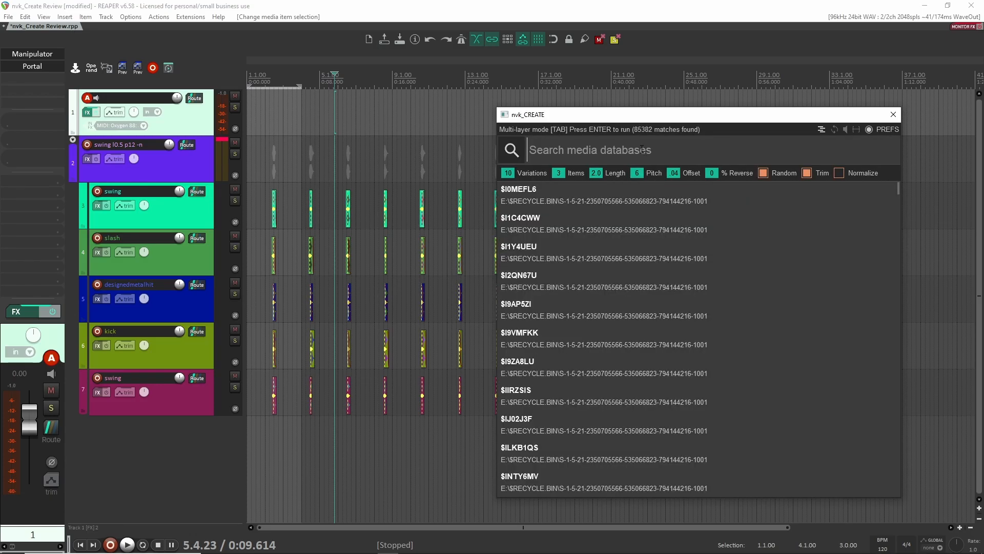
{"action": "type", "text": "swing"}
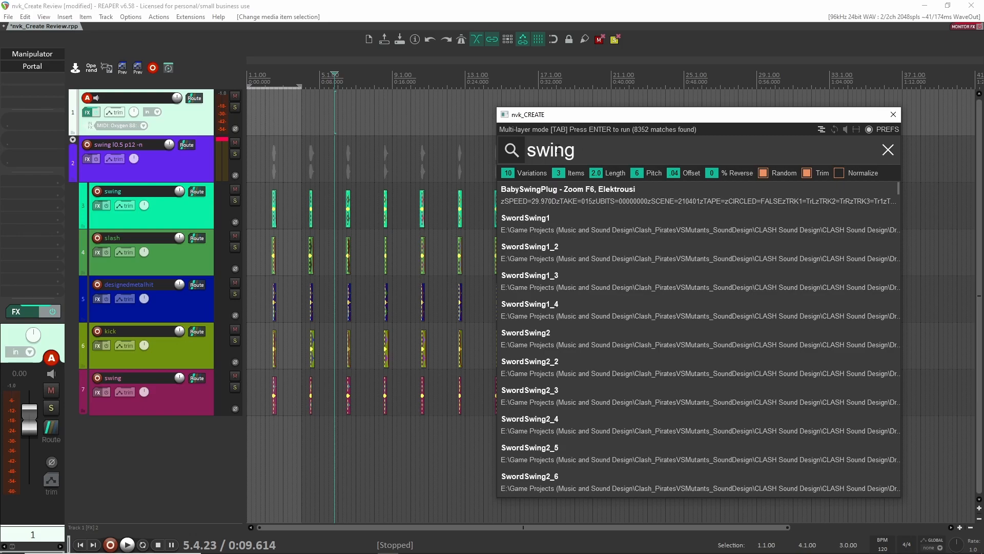
{"action": "double_click", "coordinate": [568, 149]}
{"action": "key", "text": "BackSpace"}
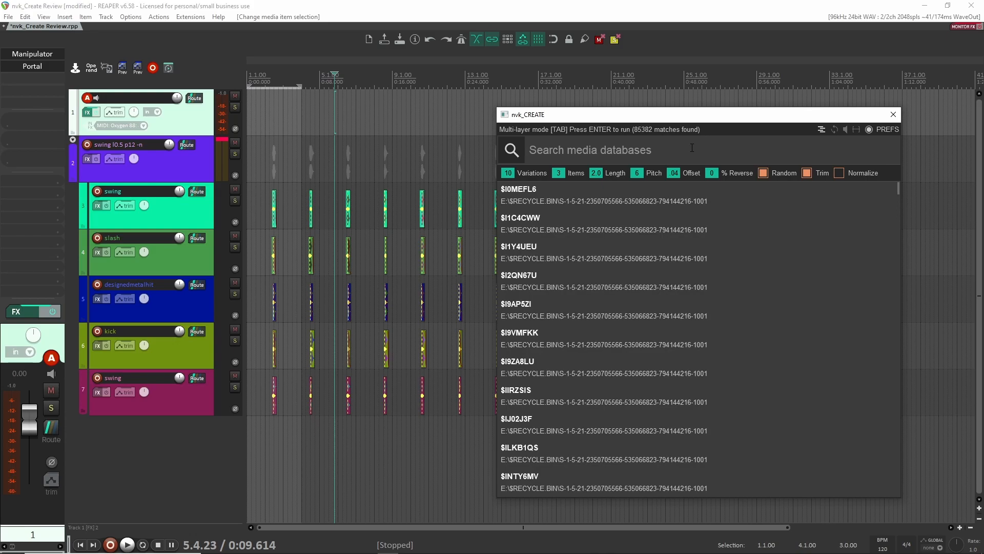
{"action": "key", "text": "Return"}
- Delete the swing folder track together with its five layer tracks
{"action": "left_click_drag", "start_coordinate": [729, 138], "coordinate": [262, 458]}
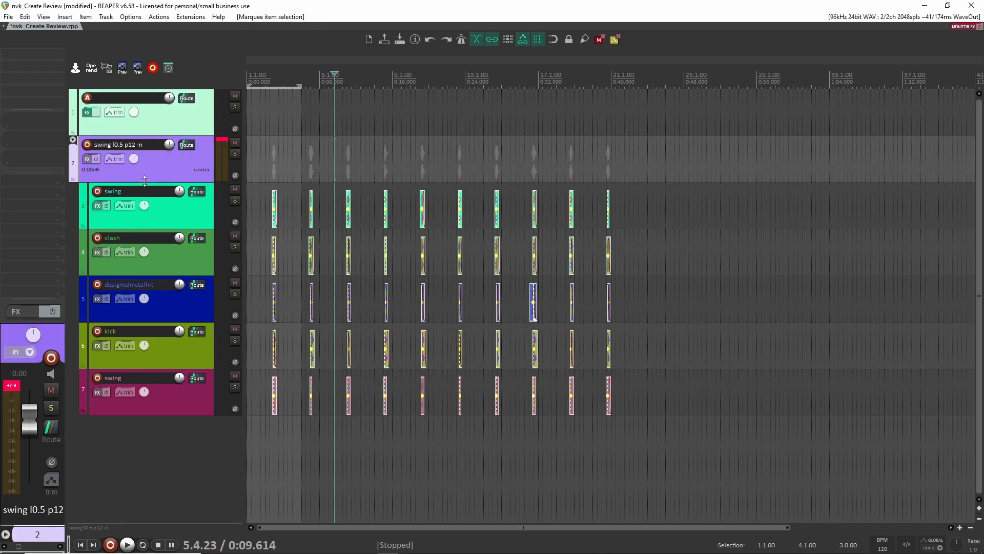
{"action": "left_click", "coordinate": [189, 395], "text": "shift"}
{"action": "key", "text": "Delete"}
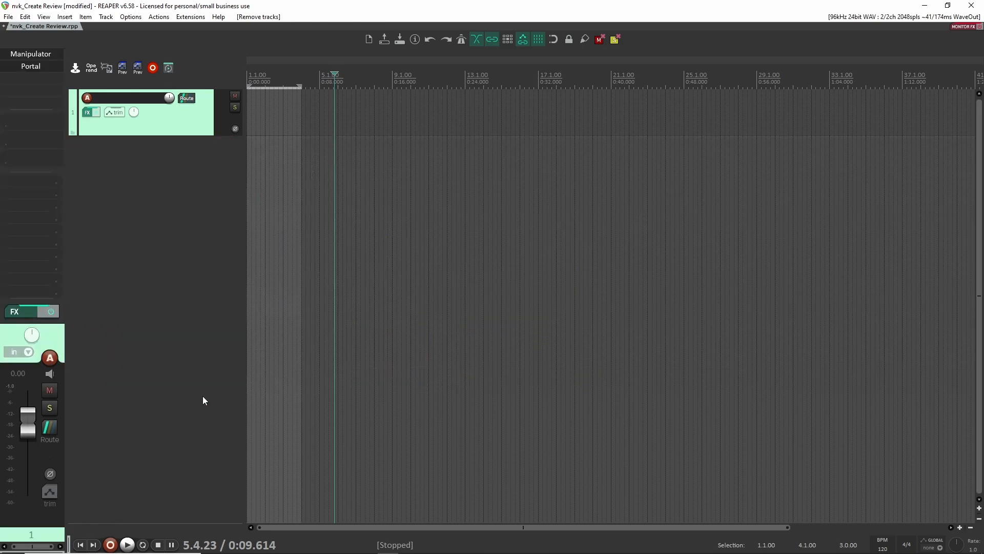
- Open nvk_CREATE in multi-layer mode, set Length to 0.5 and search for swing
{"action": "key", "text": "c"}
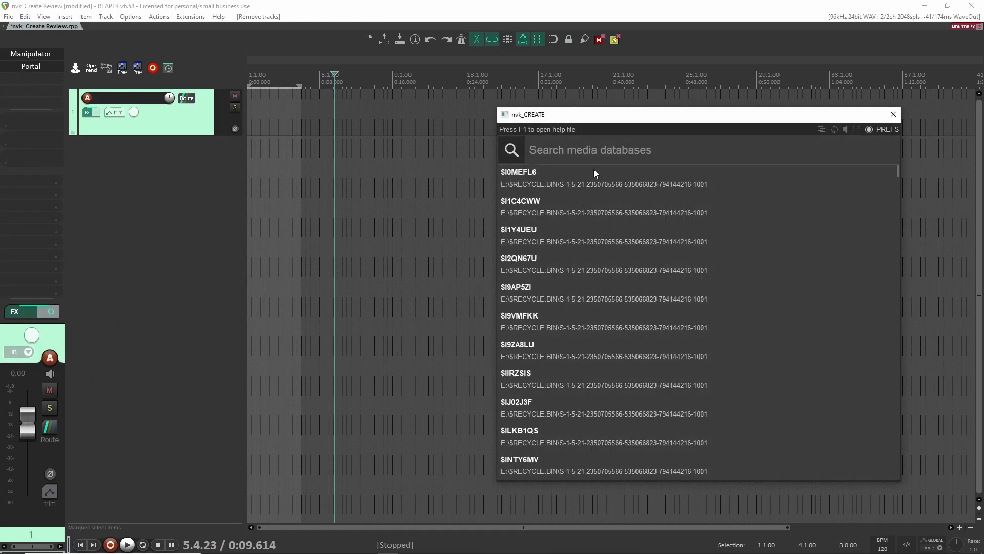
{"action": "key", "text": "Tab"}
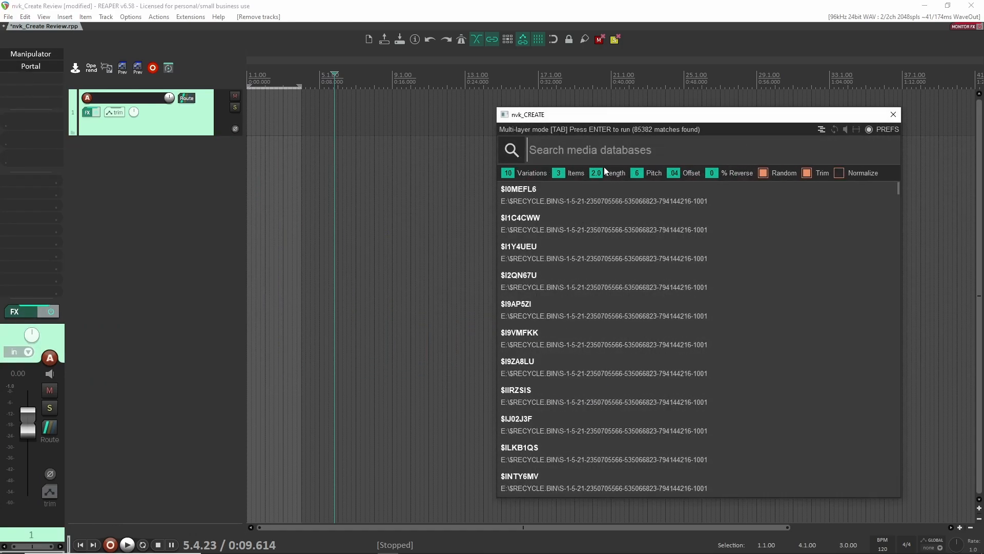
{"action": "left_click_drag", "start_coordinate": [598, 173], "coordinate": [598, 190]}
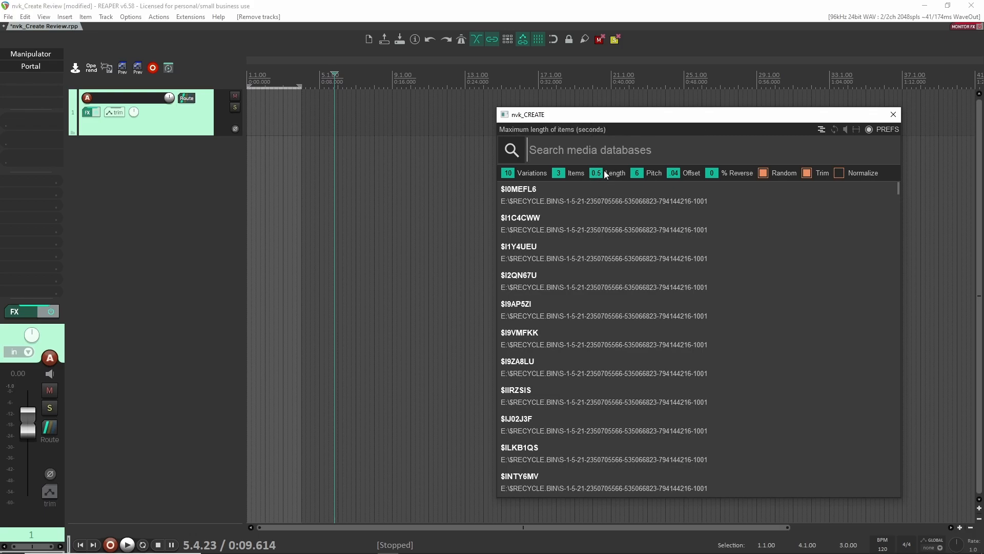
{"action": "type", "text": "swing"}
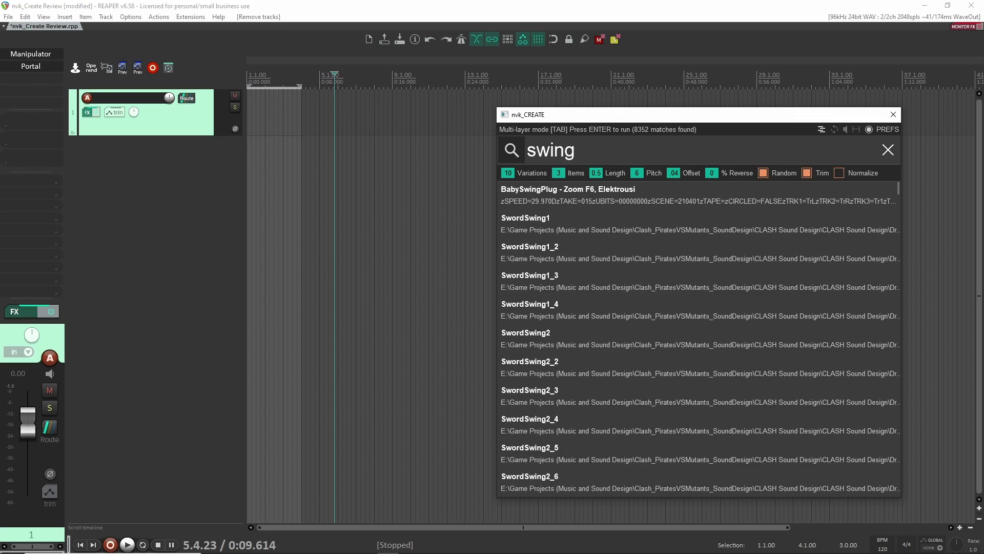
- Generate the ten three-item multi-layer swing variations with nvk_CREATE and play them back from the first group
{"action": "key", "text": "Return"}
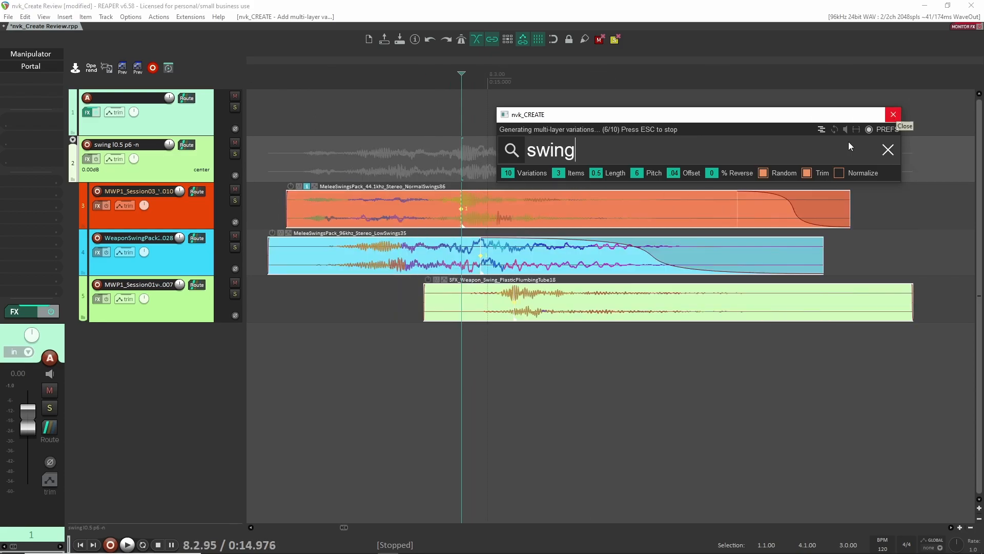
{"action": "left_click", "coordinate": [894, 115]}
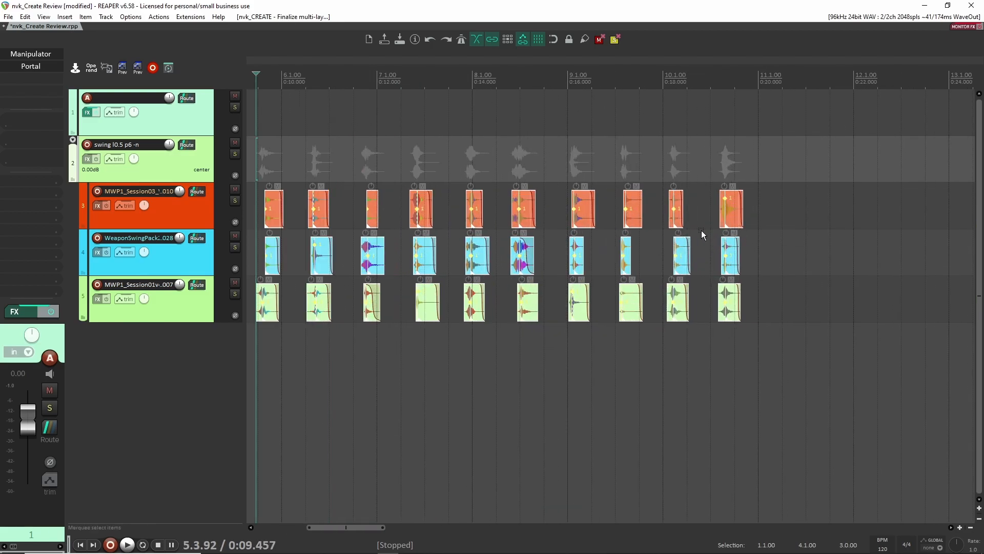
{"action": "double_click", "coordinate": [285, 213]}
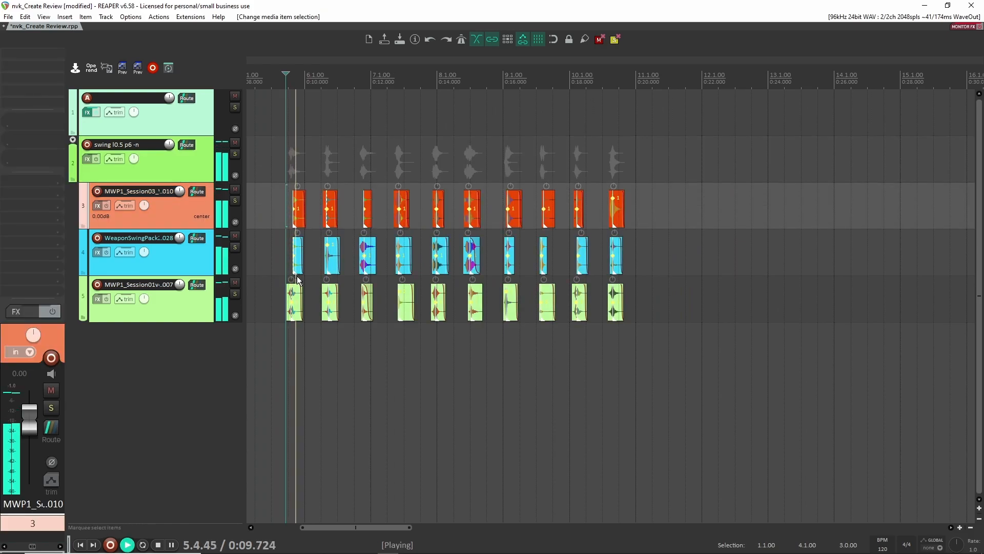
- Change the length setting in the swing folder track's name to 2 so it reads "swing l2 p6 -n"
{"action": "left_click", "coordinate": [227, 161]}
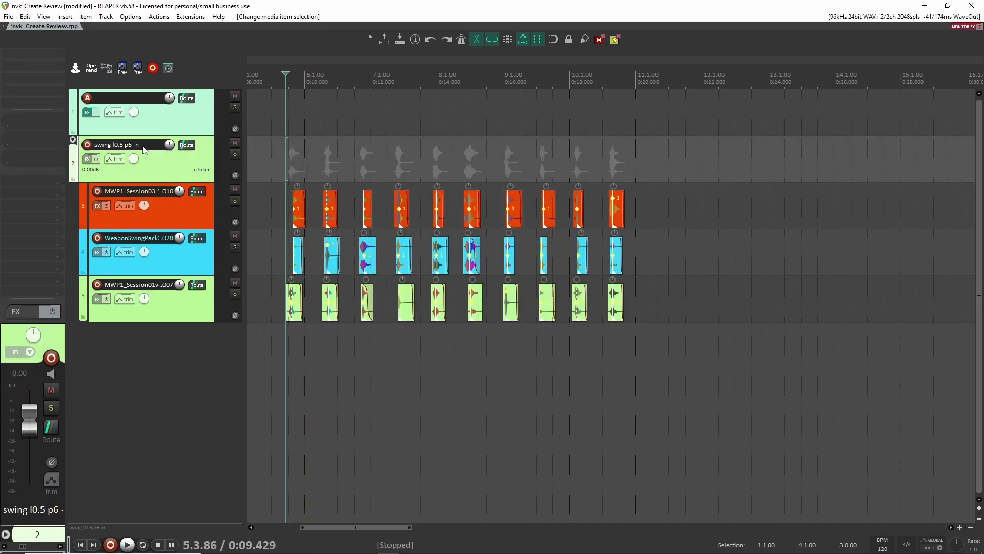
{"action": "double_click", "coordinate": [125, 144]}
{"action": "left_click", "coordinate": [122, 144]}
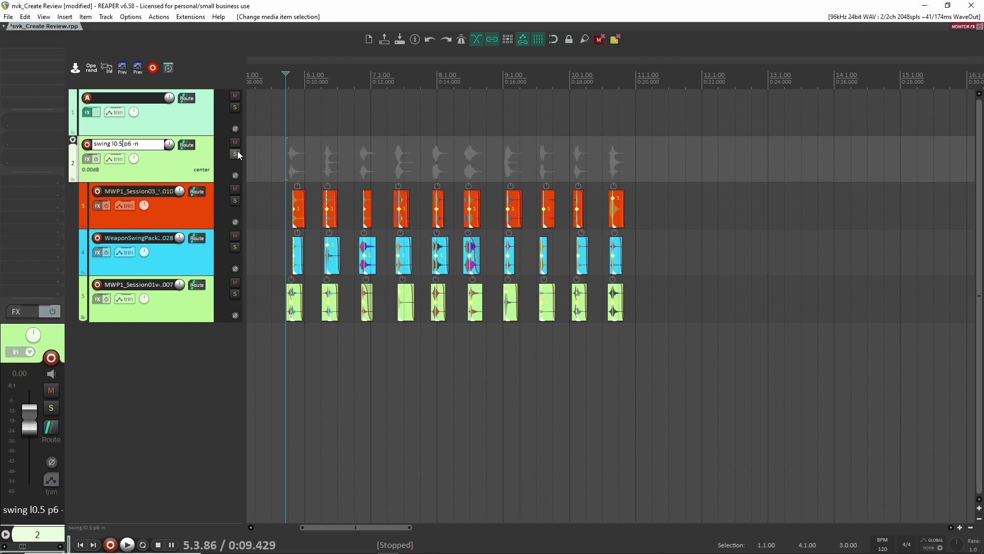
{"action": "key", "text": "BackSpace"}
{"action": "key", "text": "BackSpace"}
{"action": "key", "text": "BackSpace"}
{"action": "type", "text": "2"}
- Select all items on the three layer tracks, replace them with nvk_CREATE Replace, and clear the selection
{"action": "left_click_drag", "start_coordinate": [265, 150], "coordinate": [664, 342]}
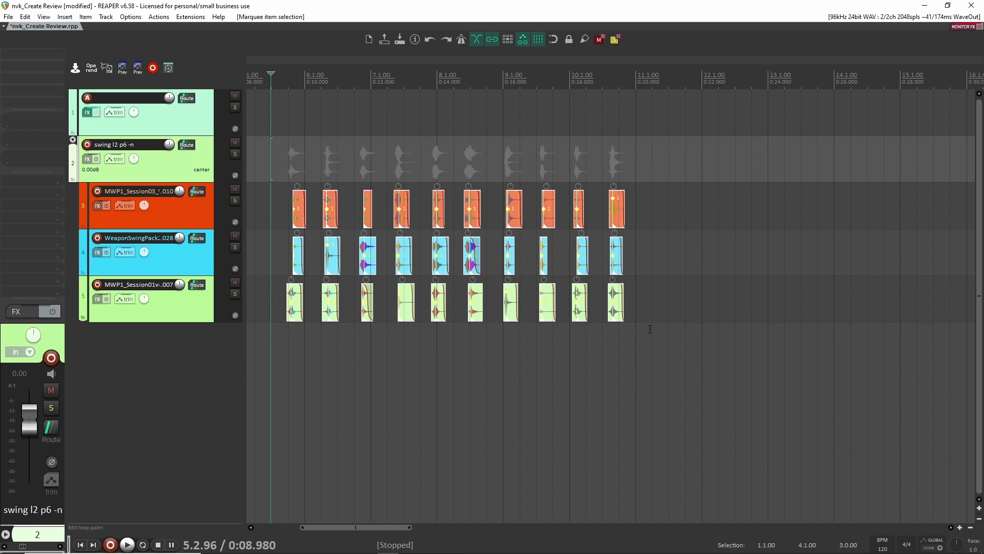
{"action": "key", "text": "r"}
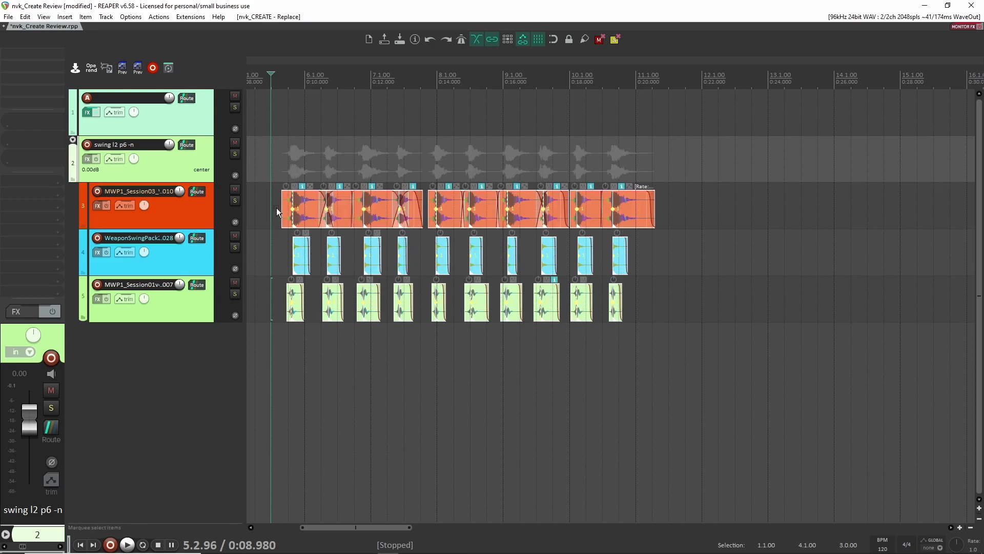
{"action": "left_click", "coordinate": [683, 224]}
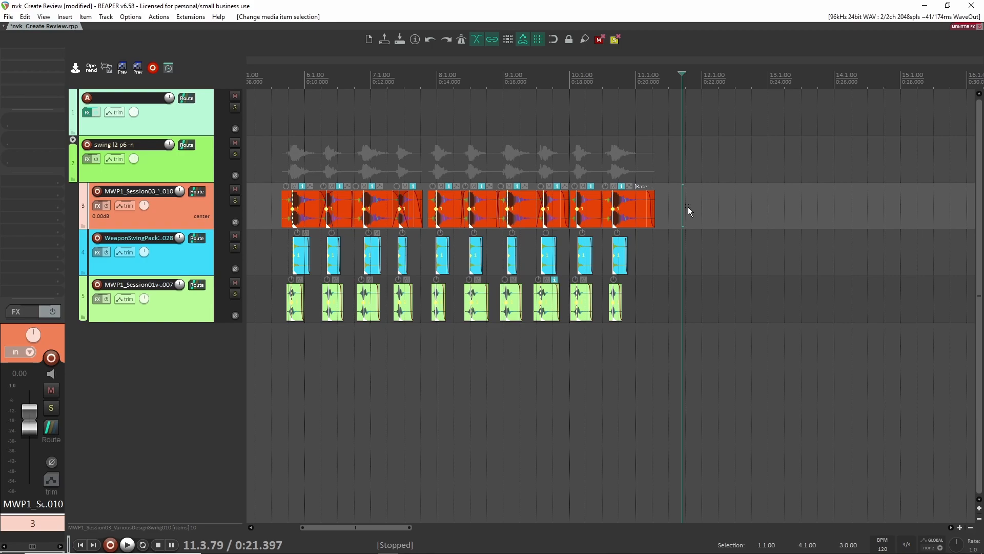
- Move the last two groups of layered items further along the timeline to separate them from their neighbours
{"action": "left_click_drag", "start_coordinate": [720, 162], "coordinate": [619, 337]}
{"action": "left_click_drag", "start_coordinate": [651, 203], "coordinate": [690, 204]}
{"action": "mouse_move", "coordinate": [601, 215]}
{"action": "left_mouse_down"}
{"action": "mouse_move", "coordinate": [592, 215]}
{"action": "mouse_move", "coordinate": [614, 215]}
{"action": "left_mouse_up"}
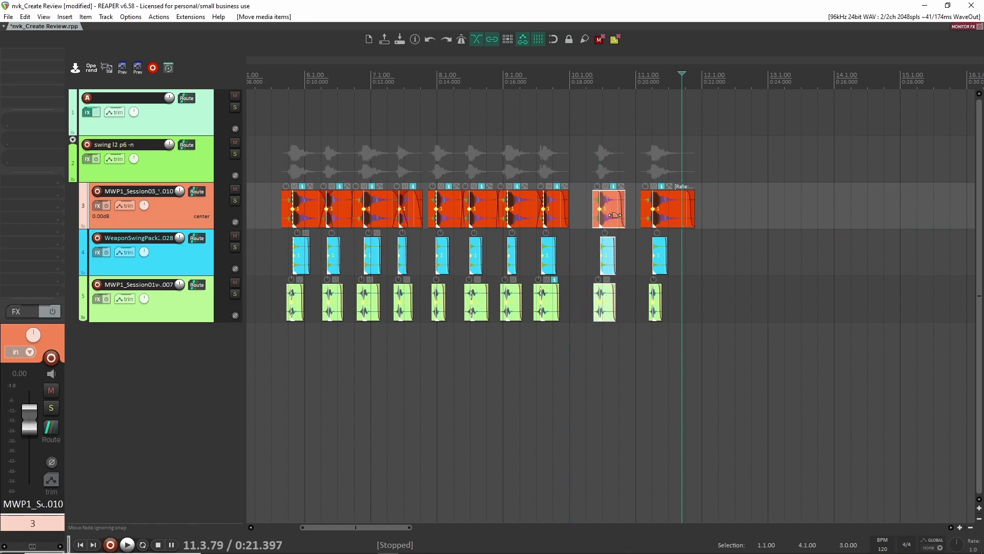
- Dismiss the nvk_CREATE search and rename the folder's first layer track as swing
{"action": "key", "text": "ctrl+f"}
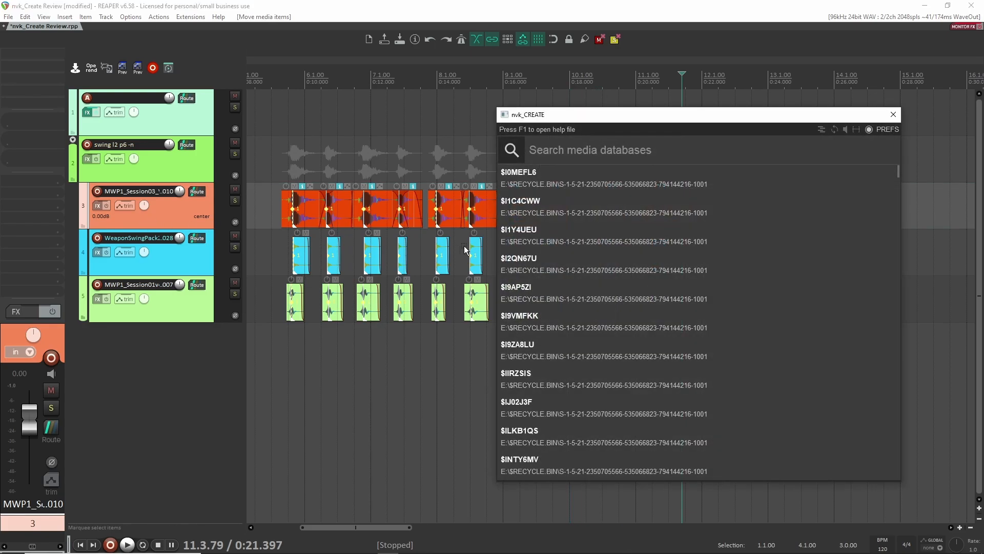
{"action": "left_click", "coordinate": [893, 114]}
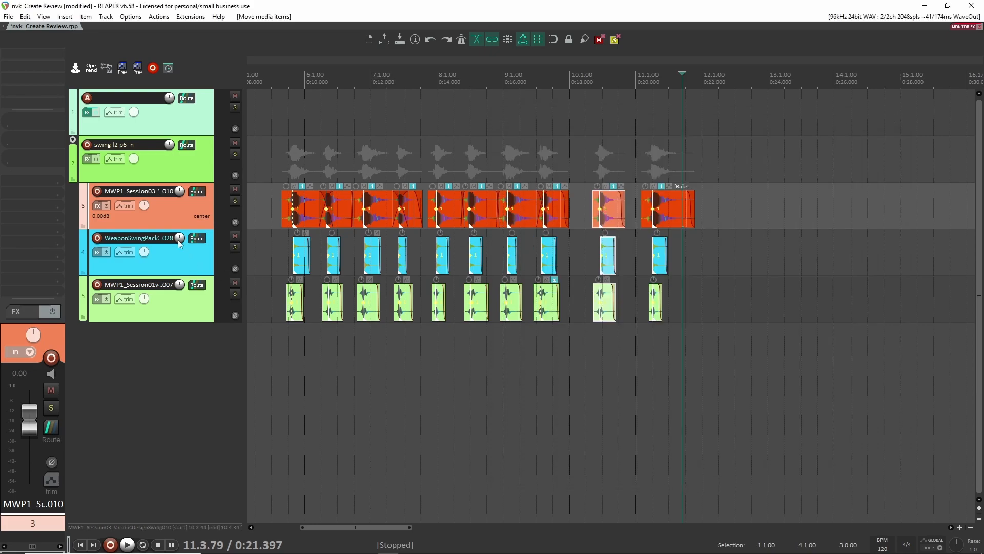
{"action": "double_click", "coordinate": [161, 194]}
{"action": "type", "text": "swing"}
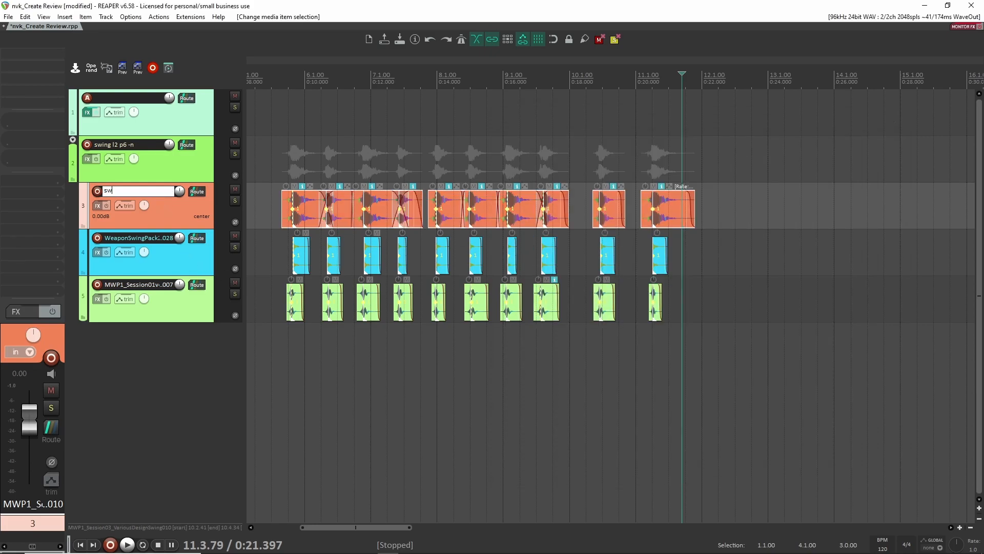
{"action": "key", "text": "Return"}
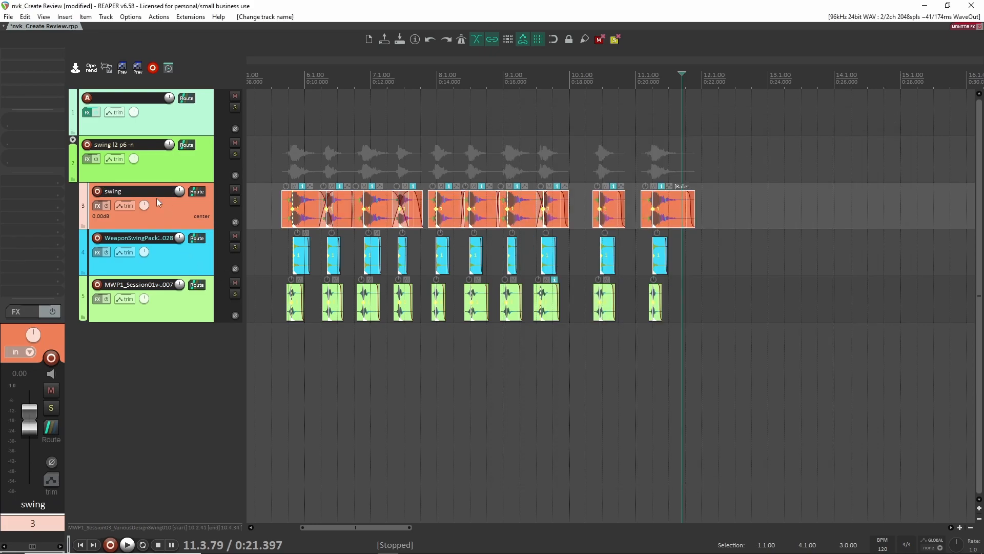
- Examine the folder and layer track names alongside the layered item groups that they control
{"action": "double_click", "coordinate": [163, 237]}
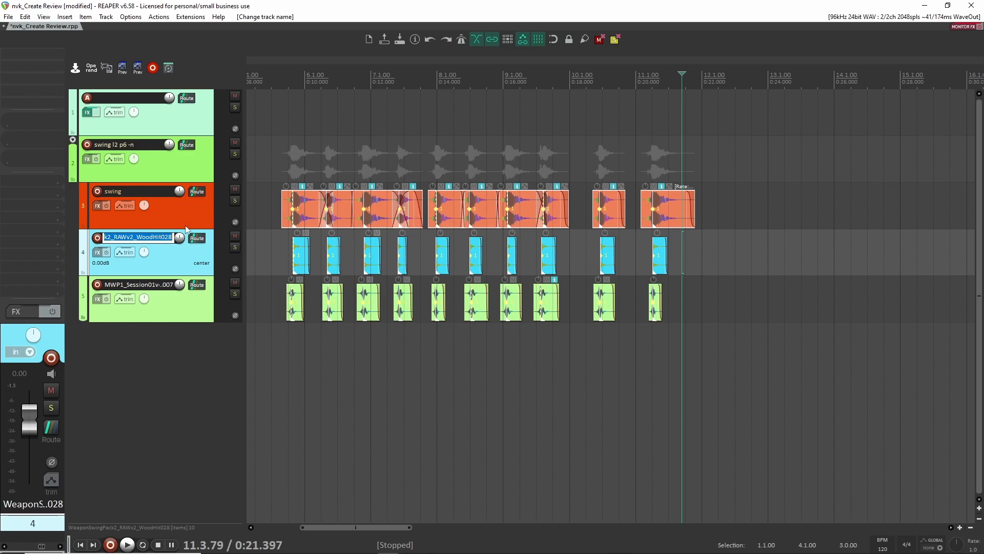
{"action": "left_click", "coordinate": [604, 359]}
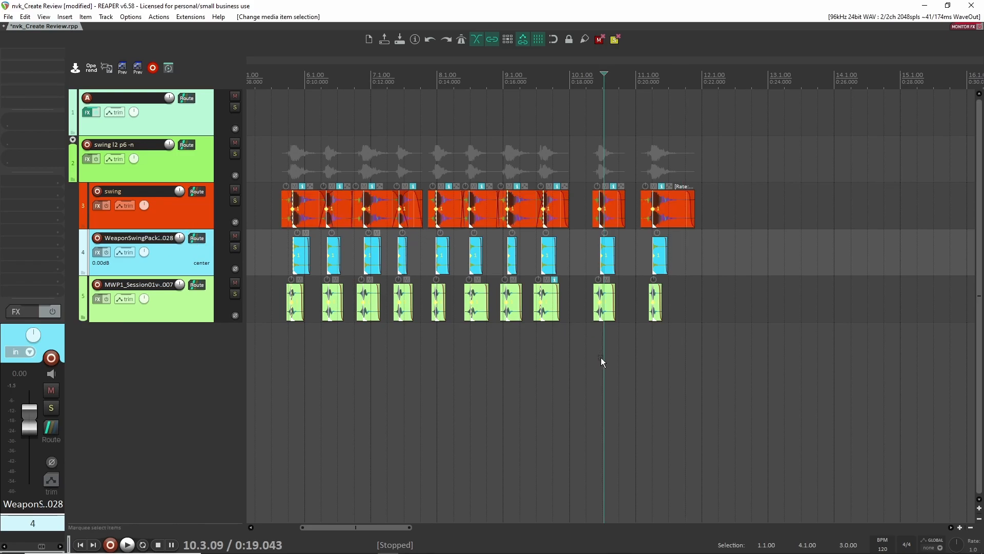
{"action": "left_click_drag", "start_coordinate": [774, 162], "coordinate": [309, 370]}
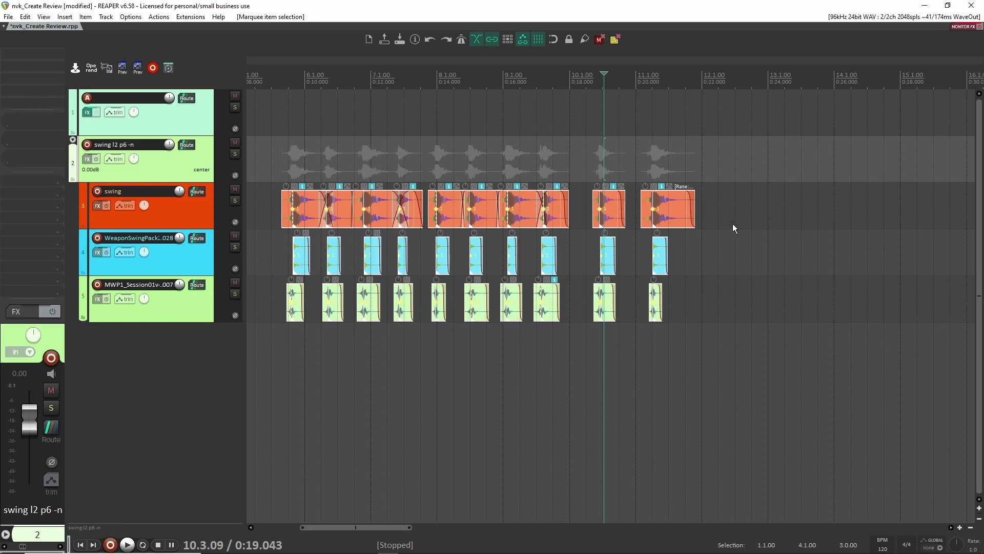
{"action": "left_click_drag", "start_coordinate": [759, 237], "coordinate": [262, 279]}
{"action": "left_click_drag", "start_coordinate": [621, 139], "coordinate": [595, 250]}
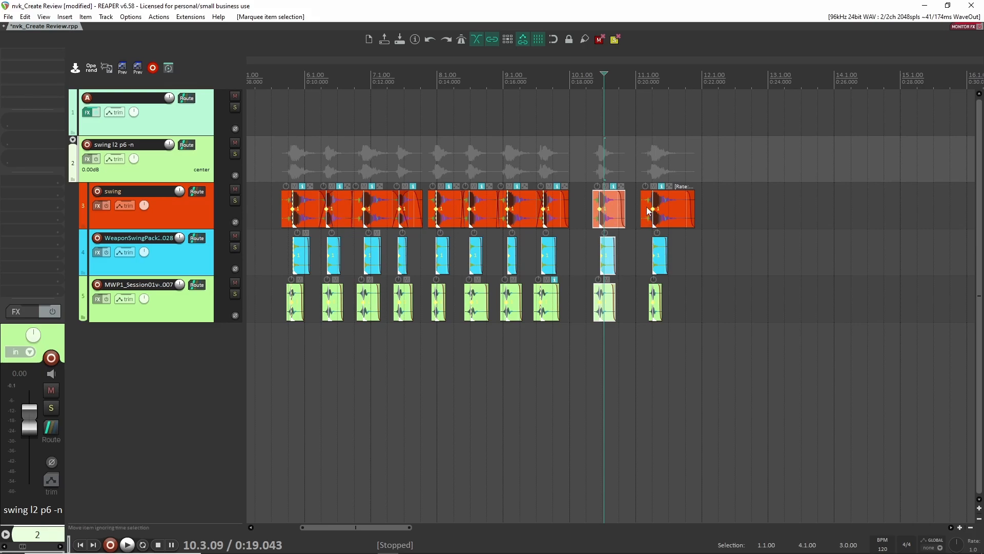
{"action": "double_click", "coordinate": [117, 144]}
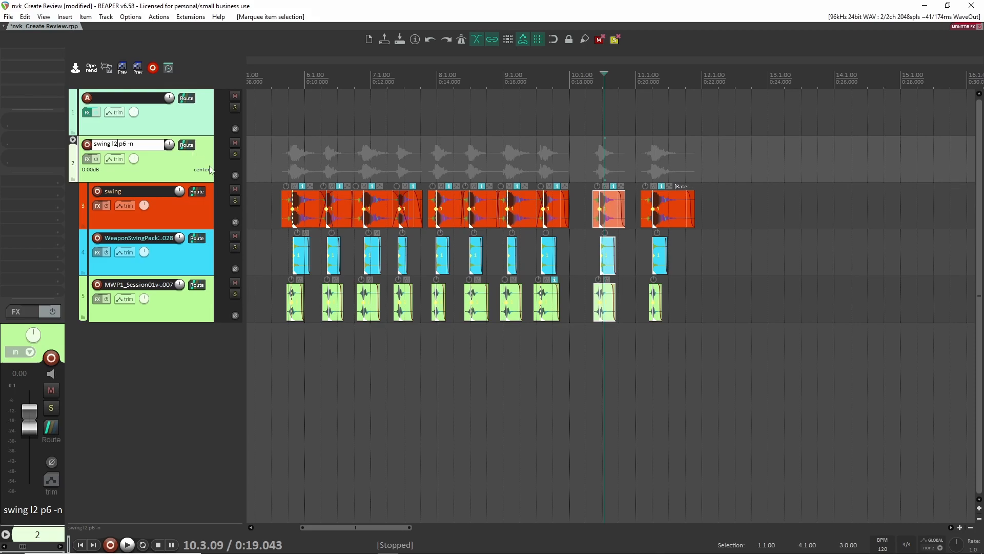
{"action": "left_click", "coordinate": [167, 246]}
{"action": "left_click", "coordinate": [152, 202]}
{"action": "double_click", "coordinate": [152, 190]}
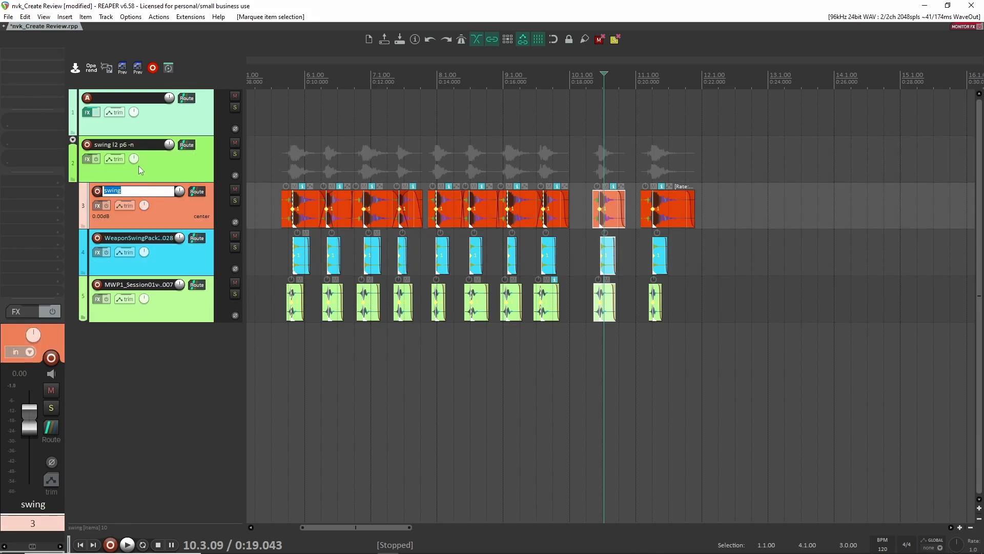
{"action": "left_click", "coordinate": [719, 223]}
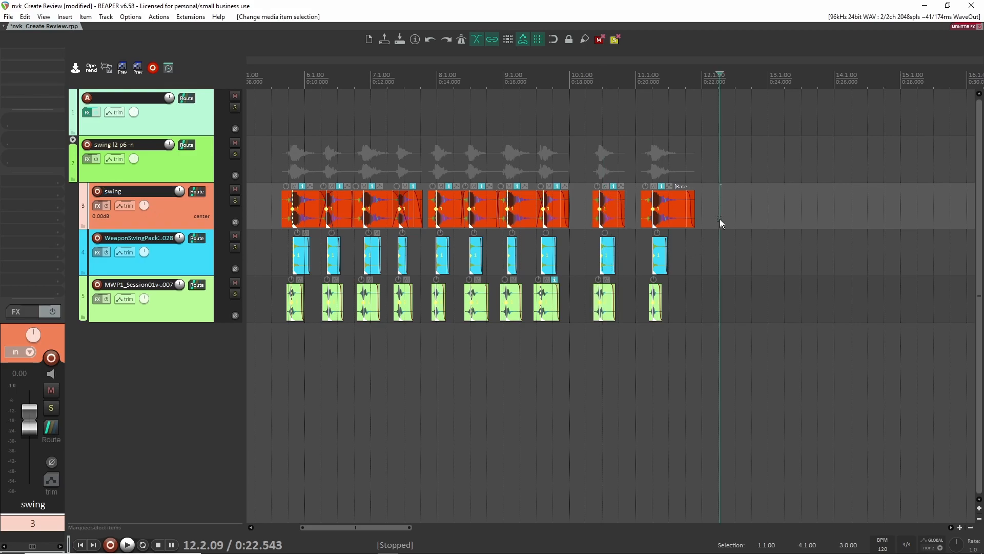
- Search the media databases in nvk_CREATE for swing and close the search
{"action": "type", "text": "c"}
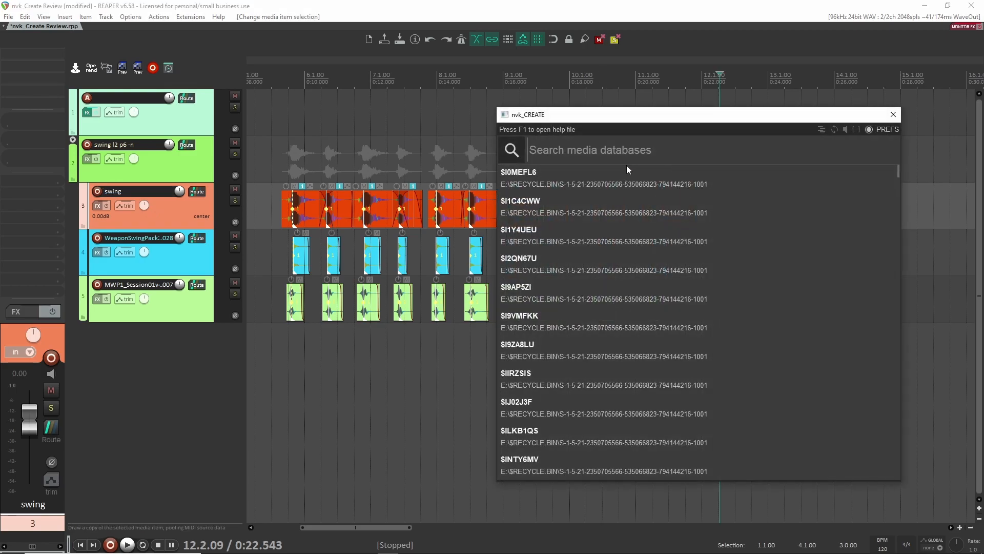
{"action": "type", "text": "swing"}
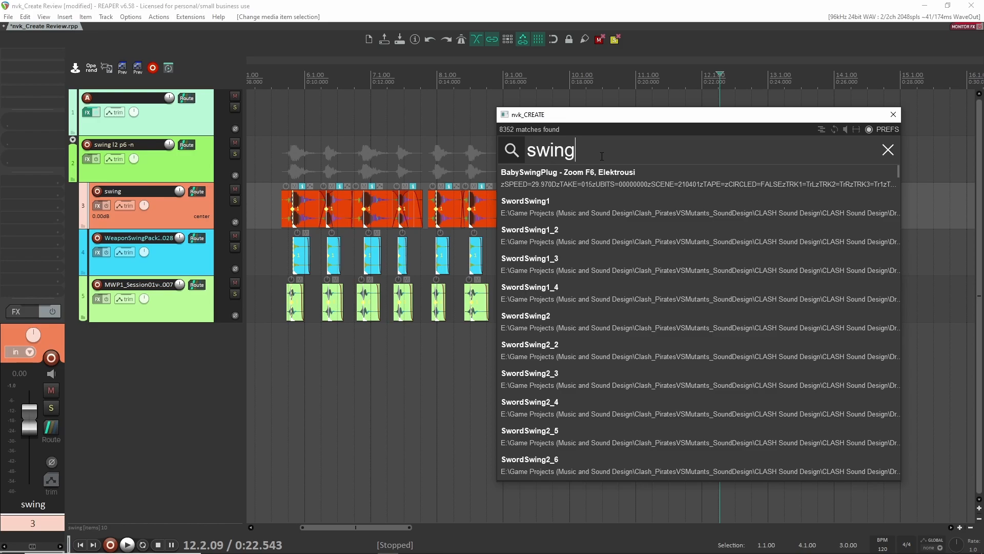
{"action": "key", "text": "Return"}
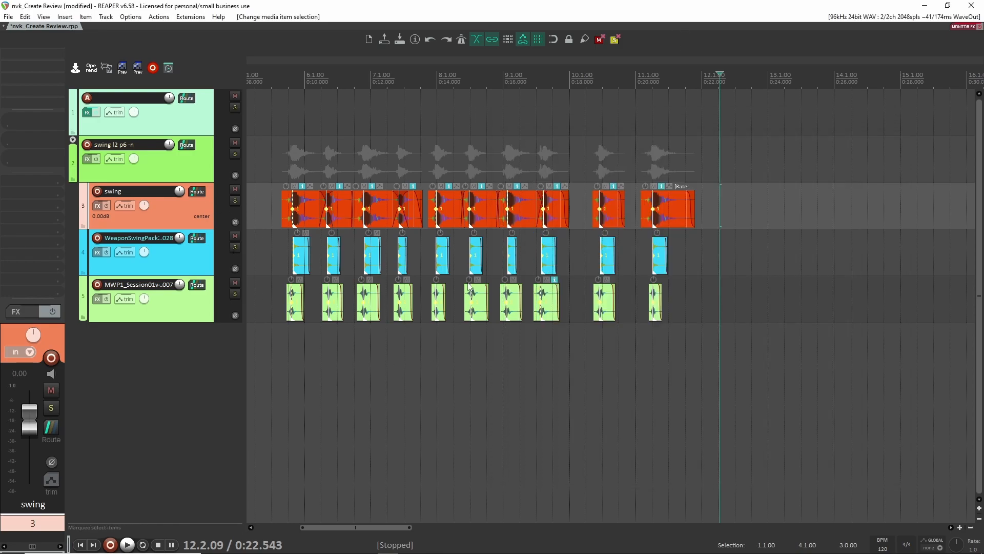
- Inspect the name of each layer track in the swing folder, leaving the names as they are
{"action": "left_click", "coordinate": [160, 168]}
{"action": "left_click", "coordinate": [167, 259]}
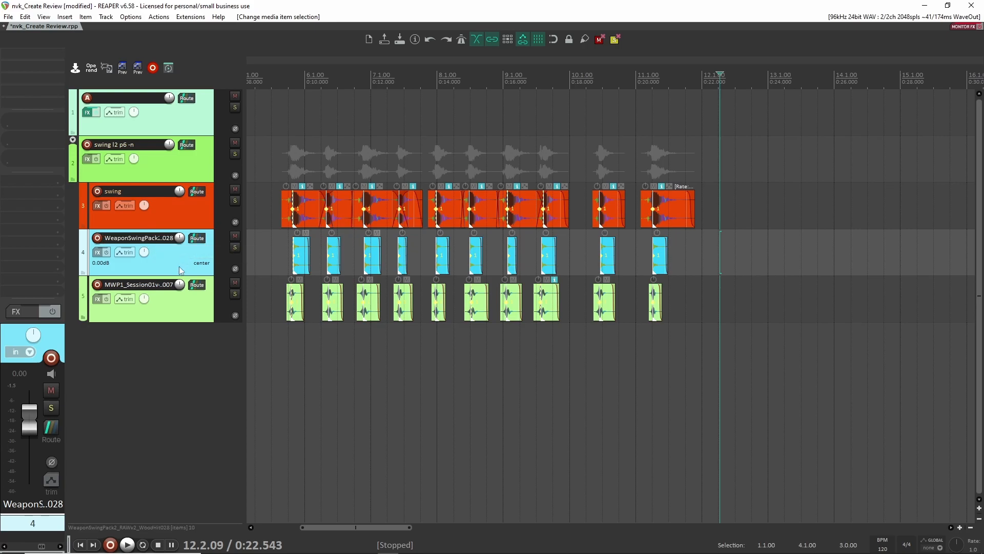
{"action": "double_click", "coordinate": [154, 285]}
{"action": "mouse_move", "coordinate": [287, 340]}
{"action": "left_mouse_down"}
{"action": "mouse_move", "coordinate": [294, 298]}
{"action": "mouse_move", "coordinate": [304, 330]}
{"action": "left_mouse_up"}
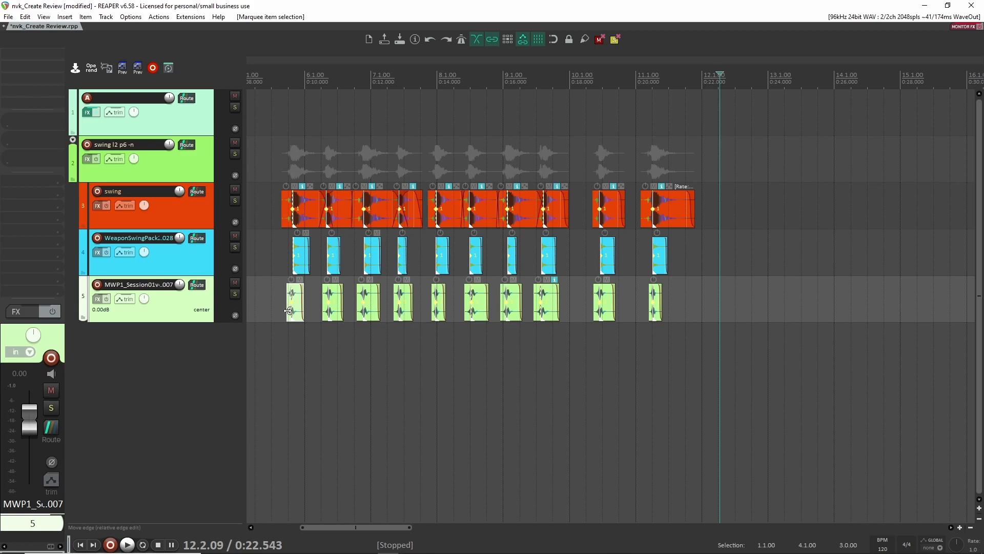
{"action": "double_click", "coordinate": [165, 286]}
{"action": "left_click", "coordinate": [262, 340]}
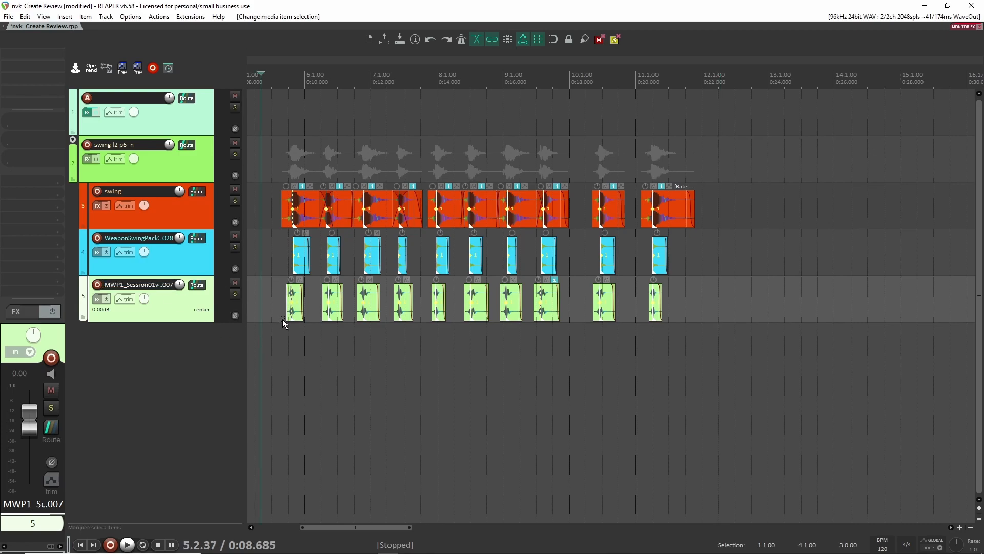
{"action": "double_click", "coordinate": [142, 191]}
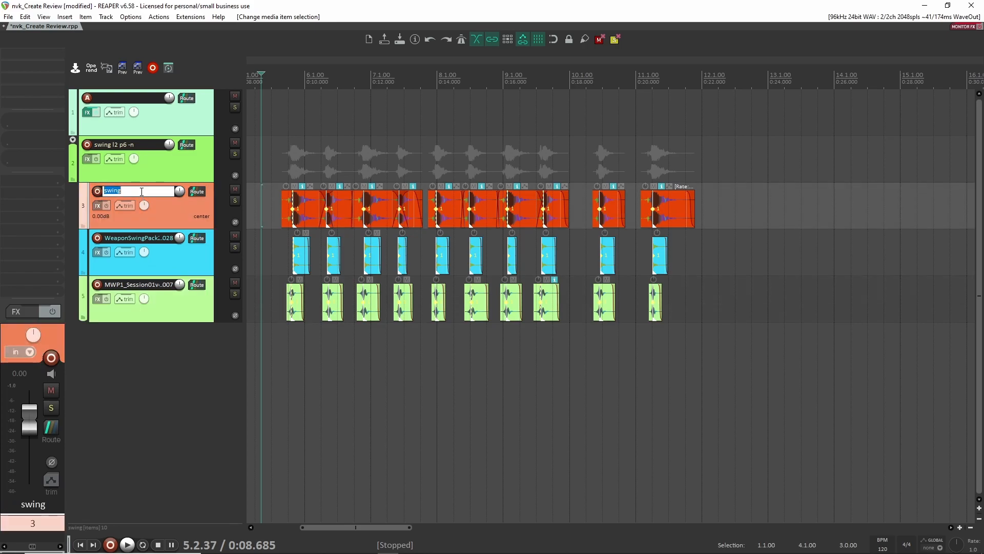
{"action": "left_click", "coordinate": [279, 340]}
{"action": "double_click", "coordinate": [134, 238]}
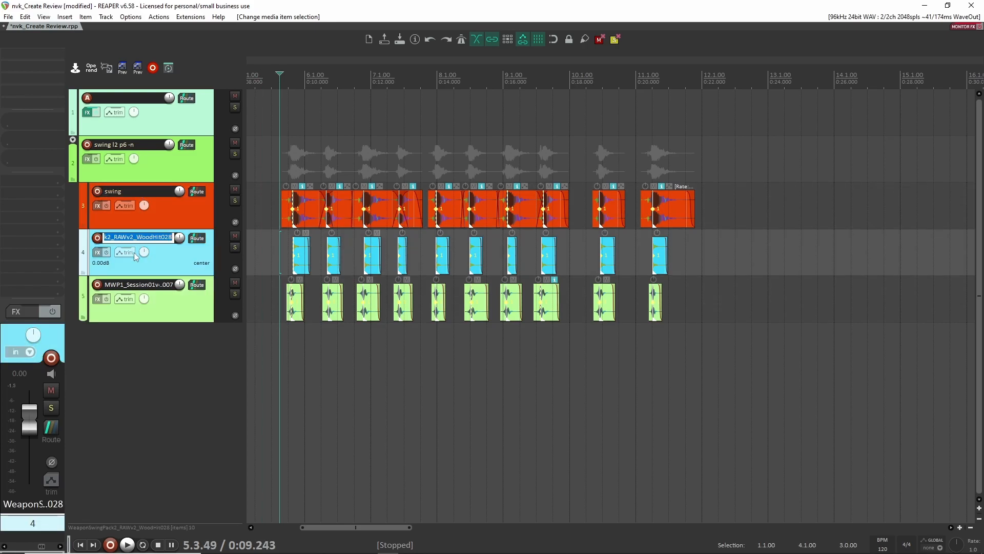
{"action": "left_click", "coordinate": [137, 211]}
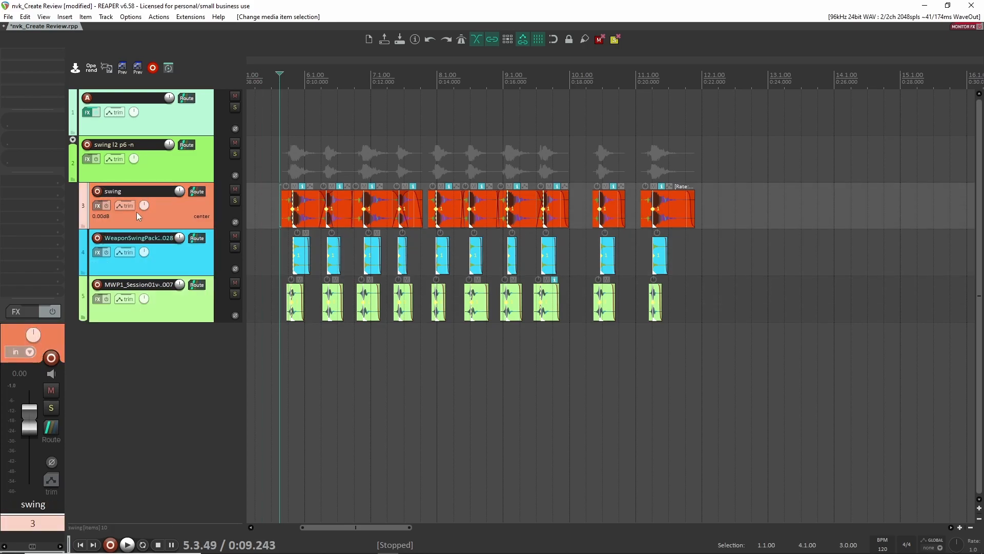
- Rename the folder's second and third layer tracks as swing
{"action": "double_click", "coordinate": [142, 191]}
{"action": "key", "text": "ctrl+c"}
{"action": "key", "text": "Tab"}
{"action": "type", "text": "s"}
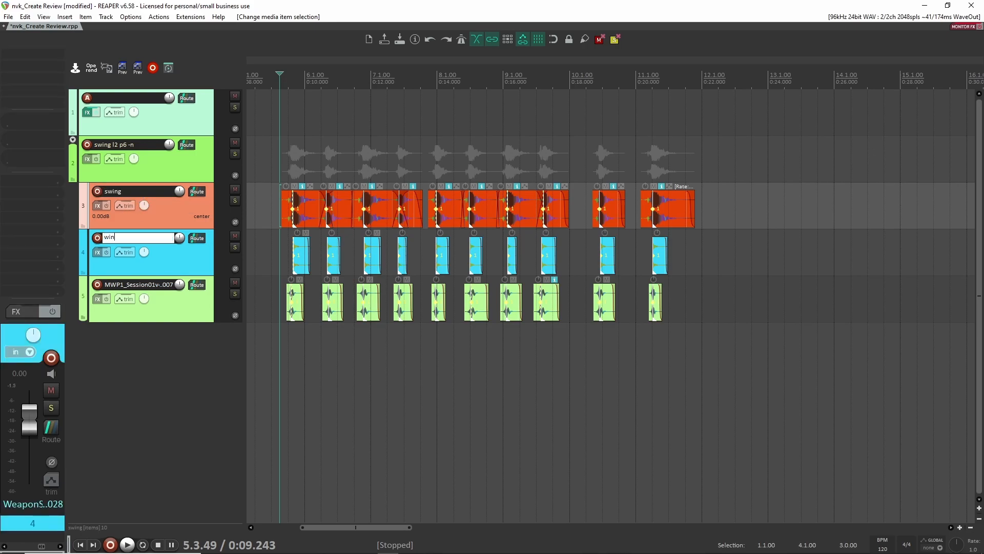
{"action": "type", "text": "wing"}
{"action": "key", "text": "Return"}
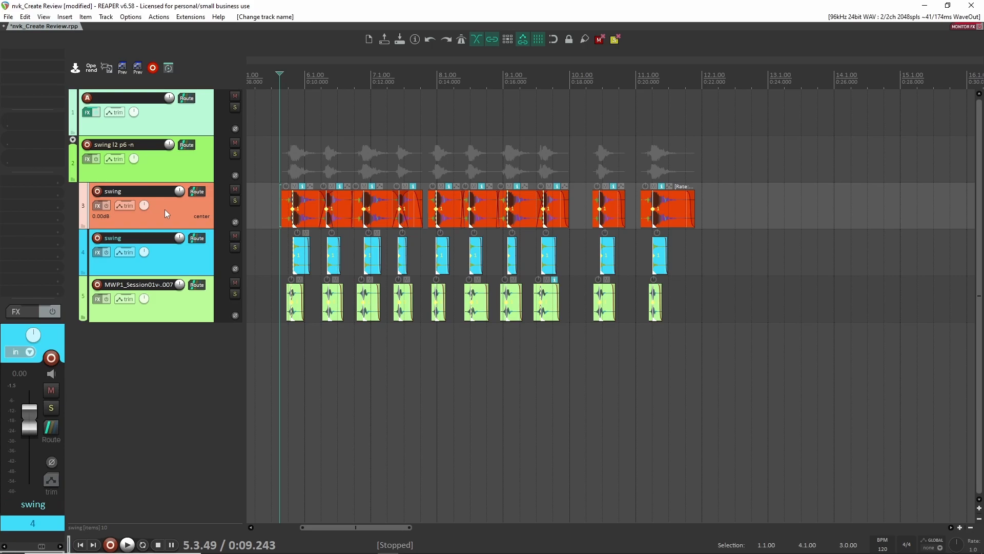
{"action": "double_click", "coordinate": [149, 285]}
{"action": "type", "text": "swi"}
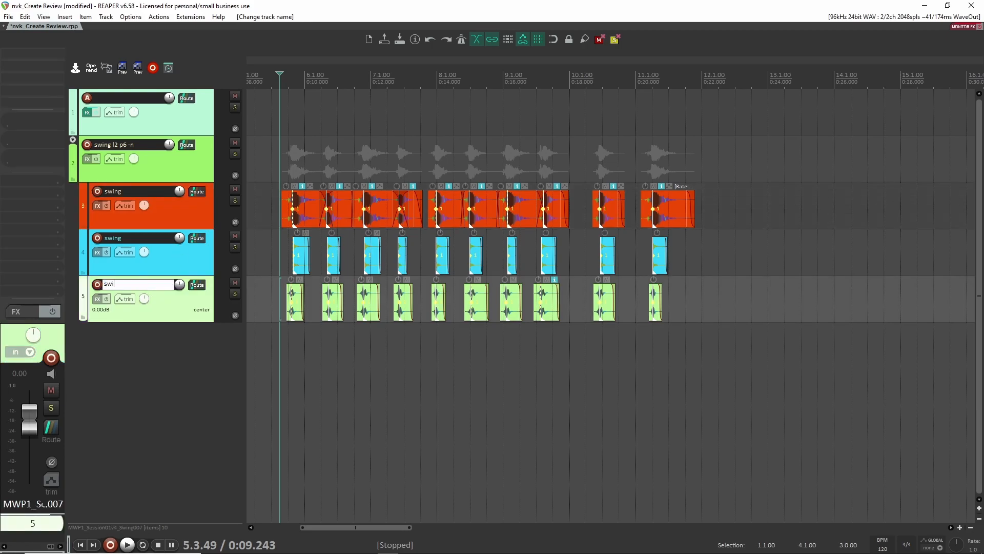
{"action": "type", "text": "ng"}
{"action": "key", "text": "Return"}
- Replace all items on the three layers with nvk_CREATE Replace, and undo back to before the second layer track's renaming
{"action": "left_click_drag", "start_coordinate": [756, 132], "coordinate": [273, 364]}
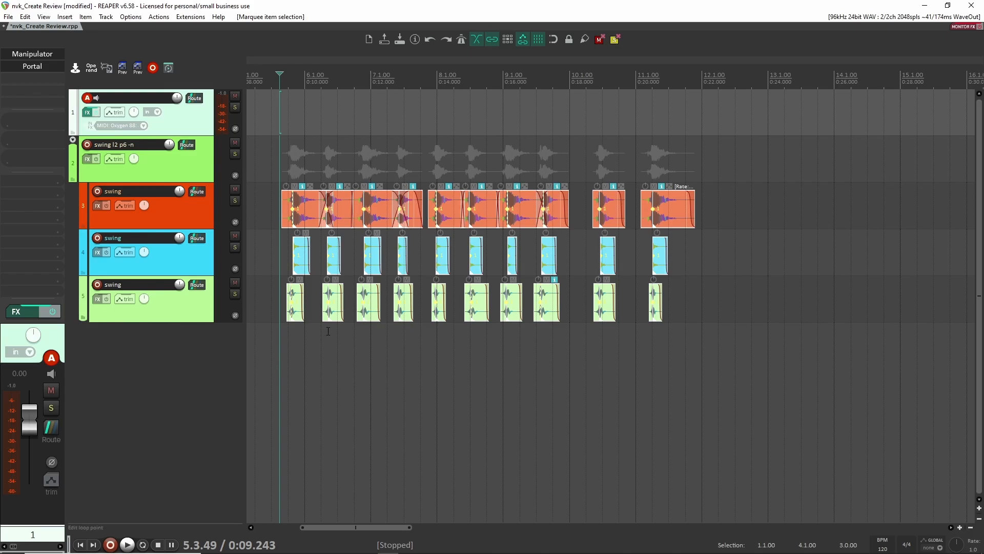
{"action": "key", "text": "r"}
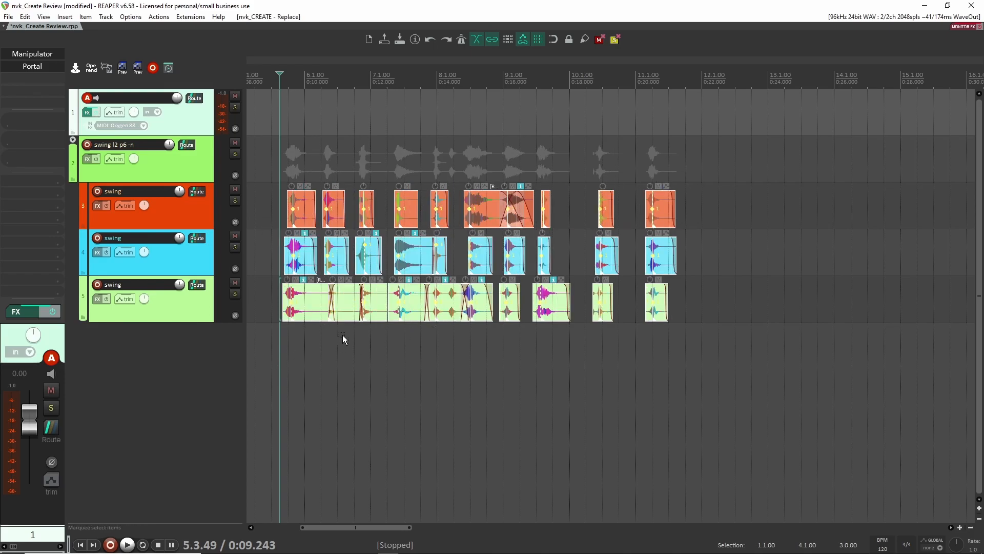
{"action": "key", "text": "r"}
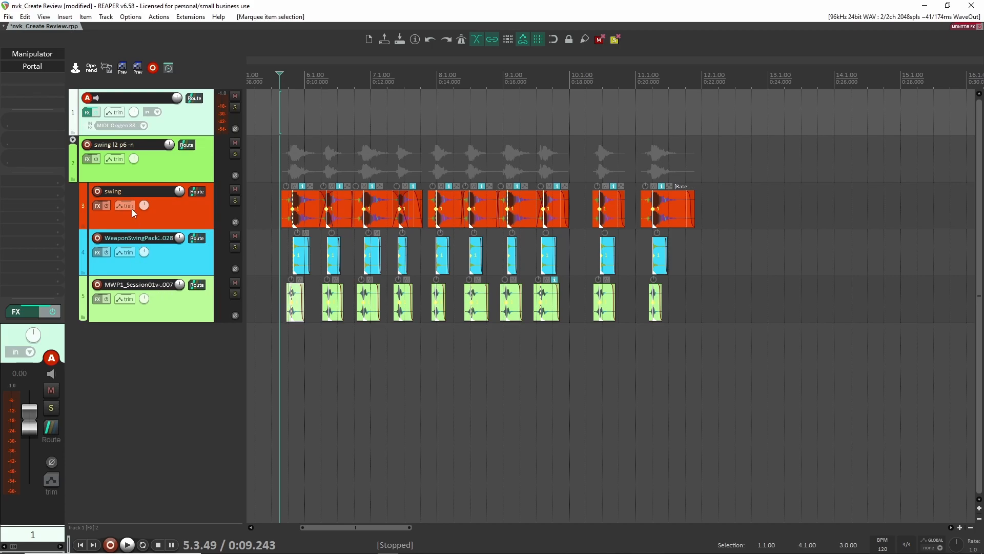
- Replace all items on the folder's second layer track with nvk_CREATE Replace, keeping the track's name
{"action": "double_click", "coordinate": [135, 239]}
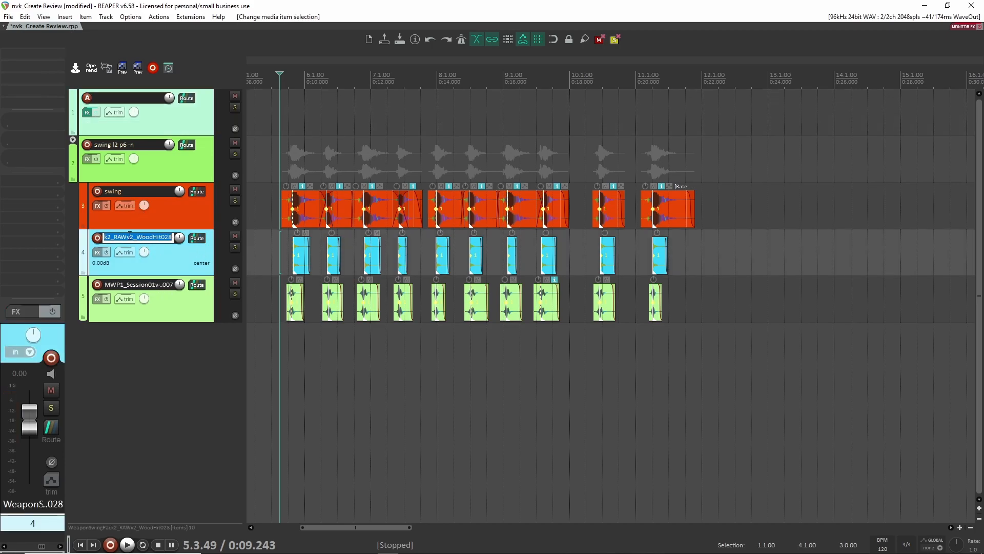
{"action": "key", "text": "Escape"}
{"action": "left_click", "coordinate": [306, 251]}
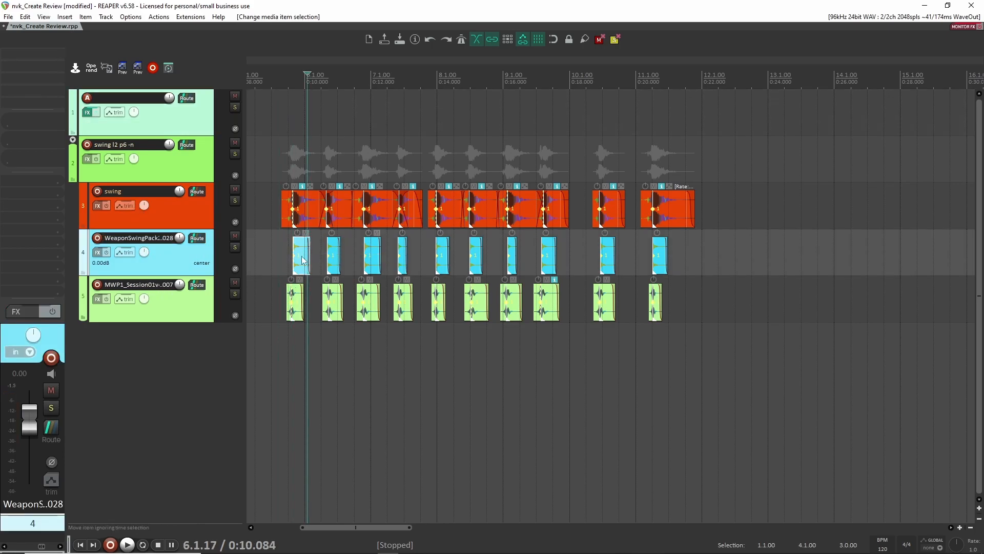
{"action": "left_click_drag", "start_coordinate": [275, 251], "coordinate": [778, 272]}
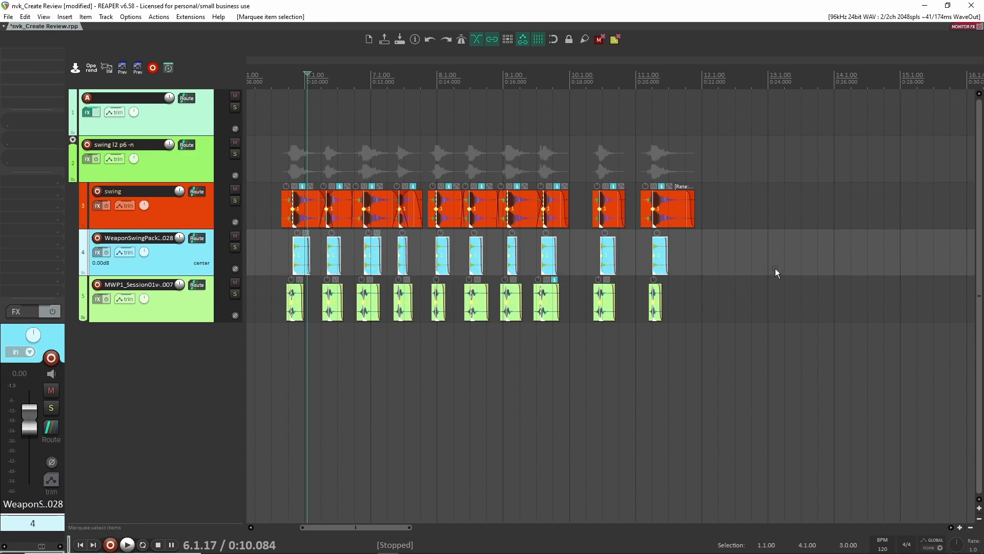
{"action": "key", "text": "r"}
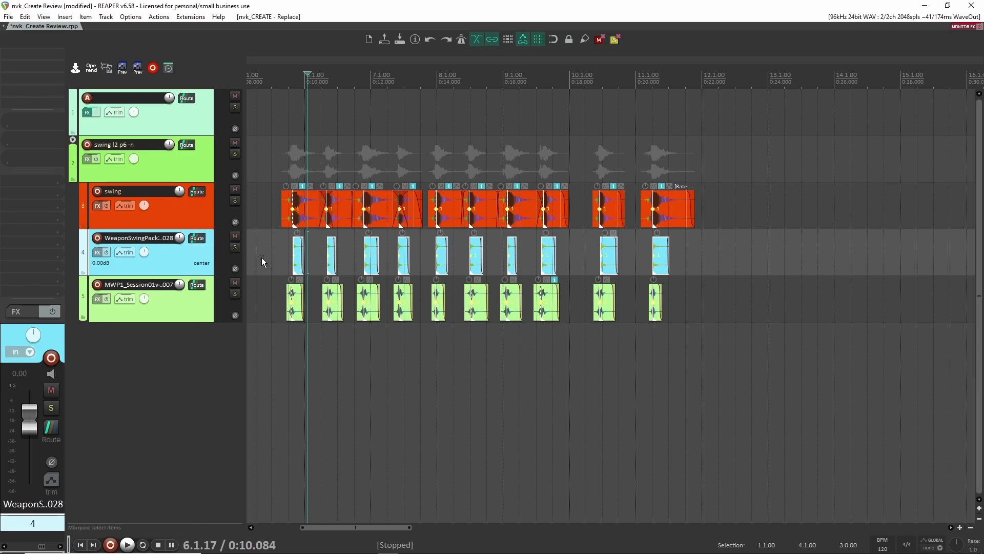
- Rename the folder's second and third layer tracks as swing and replace all items on the three layers with nvk_CREATE Replace
{"action": "left_click", "coordinate": [144, 239]}
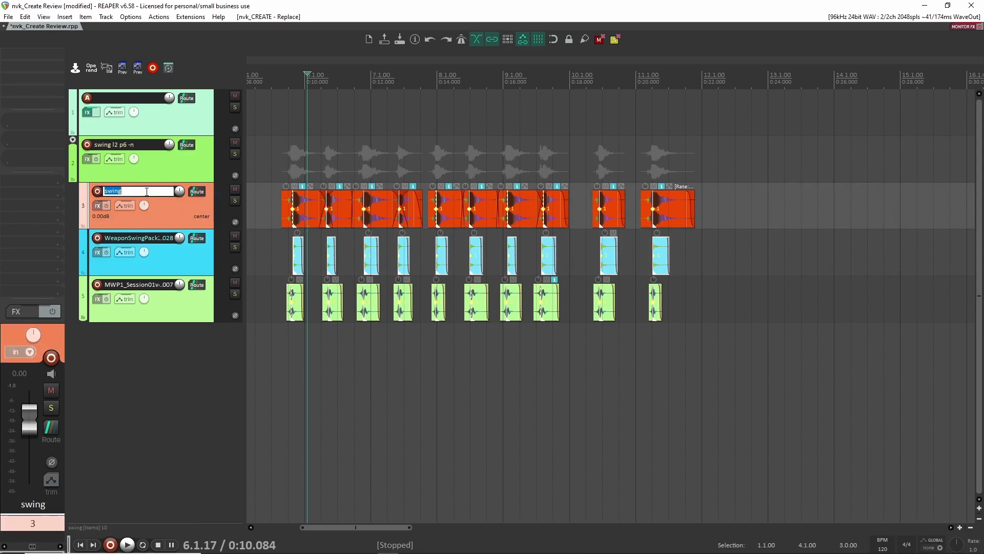
{"action": "double_click", "coordinate": [144, 239]}
{"action": "key", "text": "ctrl+v"}
{"action": "key", "text": "Tab"}
{"action": "key", "text": "ctrl+v"}
{"action": "key", "text": "Return"}
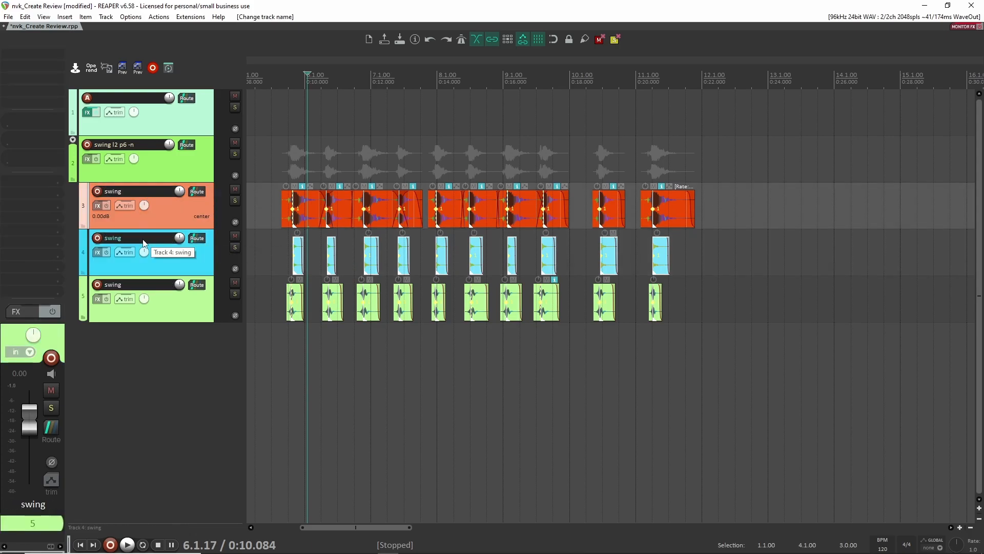
{"action": "left_click_drag", "start_coordinate": [262, 135], "coordinate": [807, 405]}
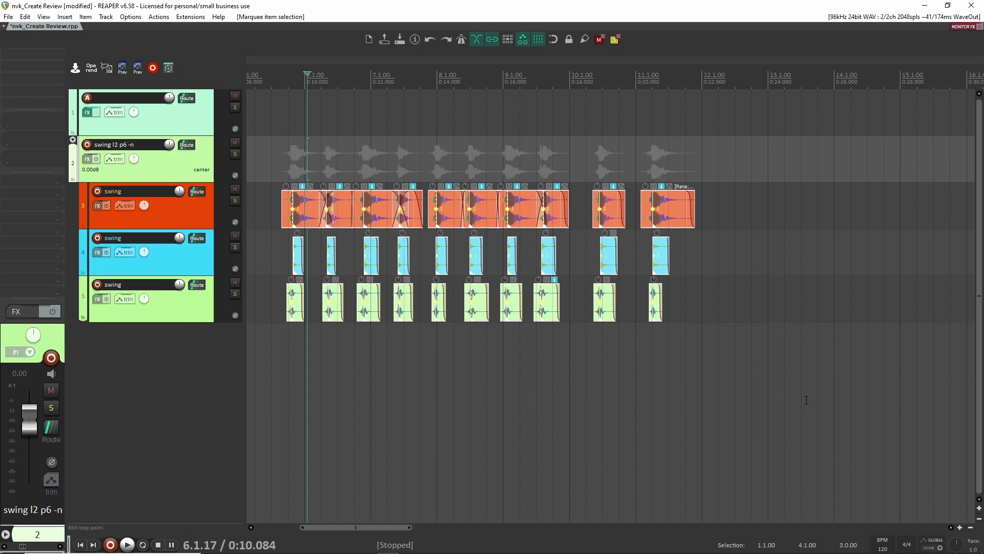
{"action": "key", "text": "r"}
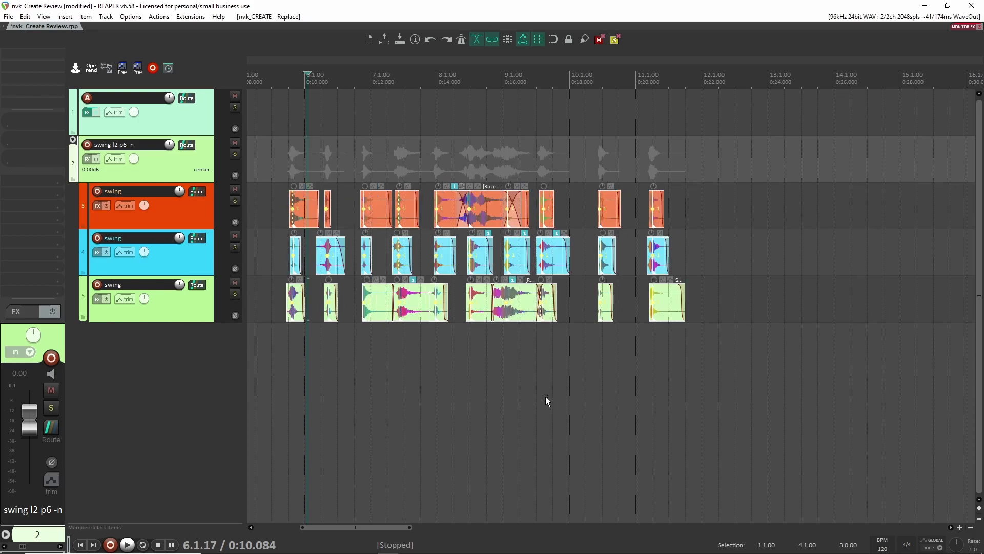
{"action": "left_click", "coordinate": [156, 192]}
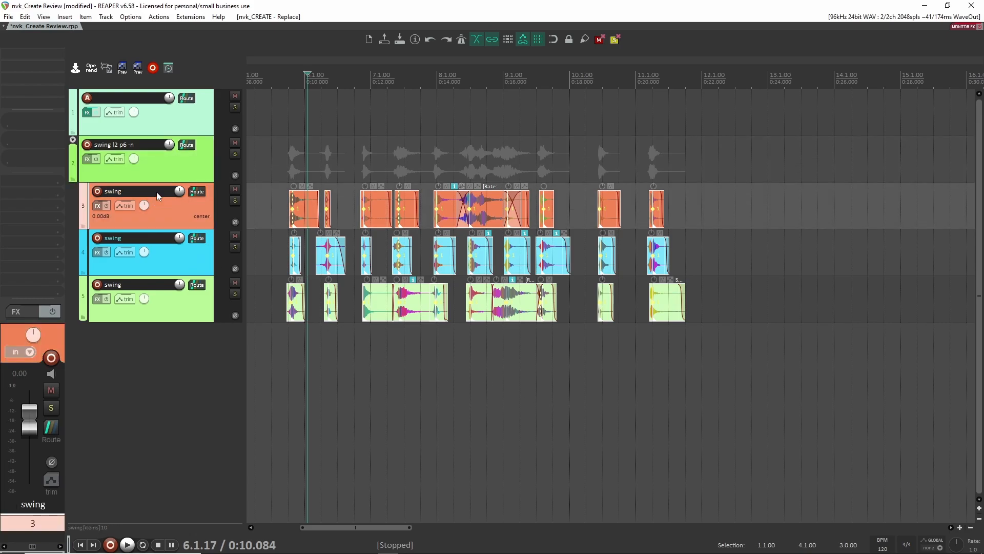
{"action": "left_click", "coordinate": [154, 170]}
{"action": "left_click", "coordinate": [164, 193]}
{"action": "left_click", "coordinate": [163, 257]}
{"action": "left_click", "coordinate": [164, 297]}
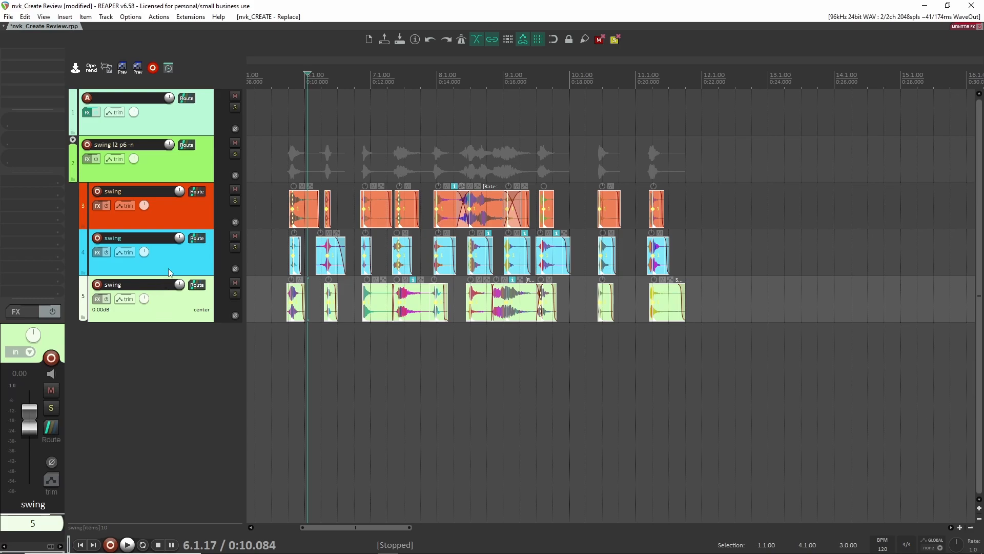
{"action": "left_click", "coordinate": [163, 253]}
{"action": "left_click", "coordinate": [161, 212]}
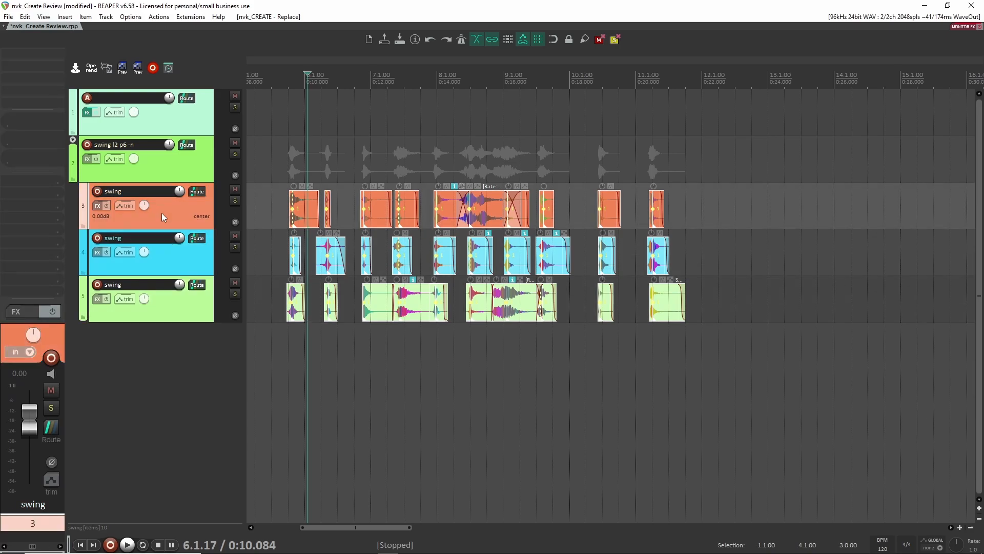
{"action": "left_click", "coordinate": [162, 253]}
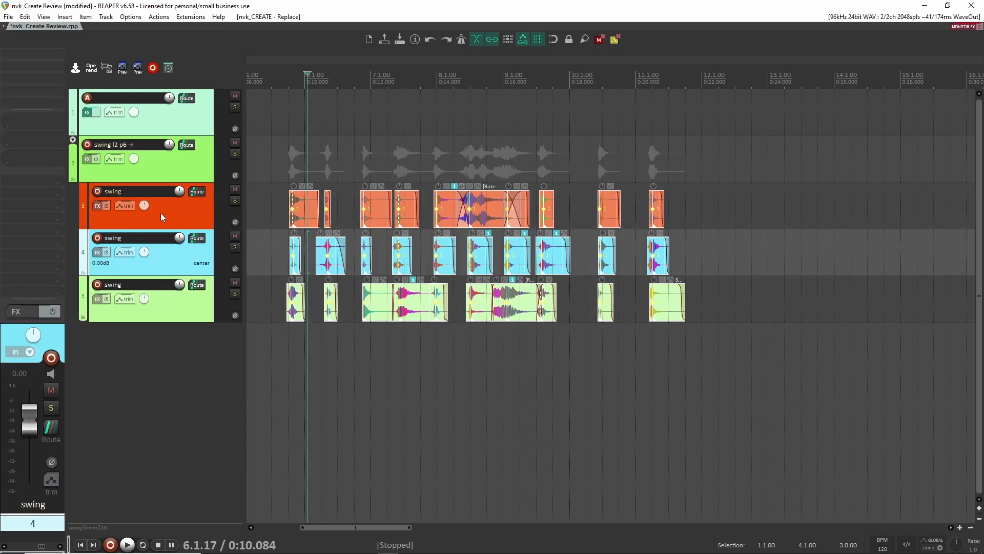
{"action": "left_click", "coordinate": [162, 212]}
{"action": "left_click", "coordinate": [160, 252]}
{"action": "left_click", "coordinate": [167, 294]}
{"action": "left_click", "coordinate": [163, 254]}
{"action": "left_click", "coordinate": [169, 214]}
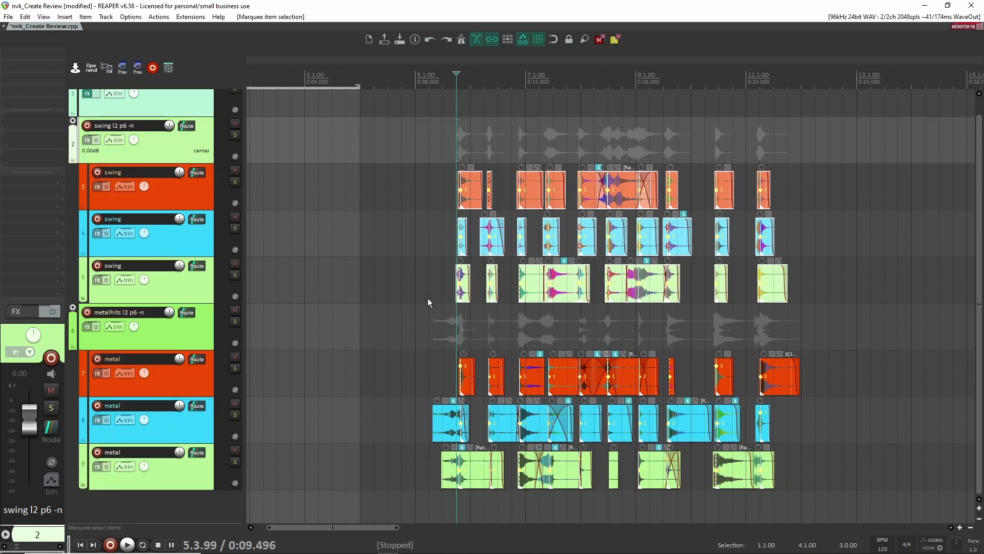
- Duplicate the swing folder's third layer track twice
{"action": "scroll", "coordinate": [597, 294], "scroll_direction": "up", "scroll_amount": 2}
{"action": "scroll", "coordinate": [597, 294], "scroll_direction": "down", "scroll_amount": 4}
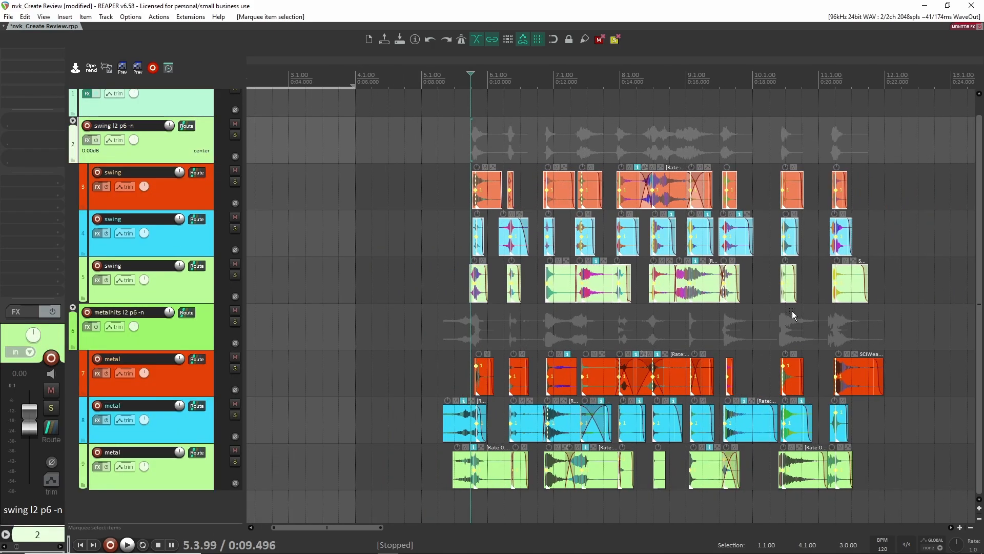
{"action": "left_click", "coordinate": [215, 288]}
{"action": "key", "text": "ctrl+alt+d"}
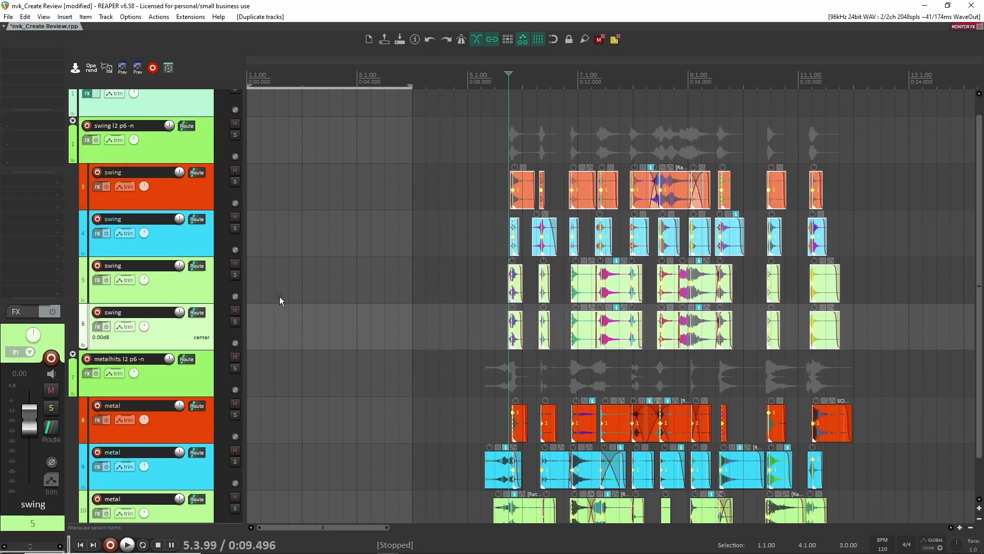
{"action": "key", "text": "ctrl+alt+d"}
- Duplicate the lowest swing layer track twice and replace the items on the folder's last three layers with nvk_CREATE Replace
{"action": "left_click", "coordinate": [492, 328]}
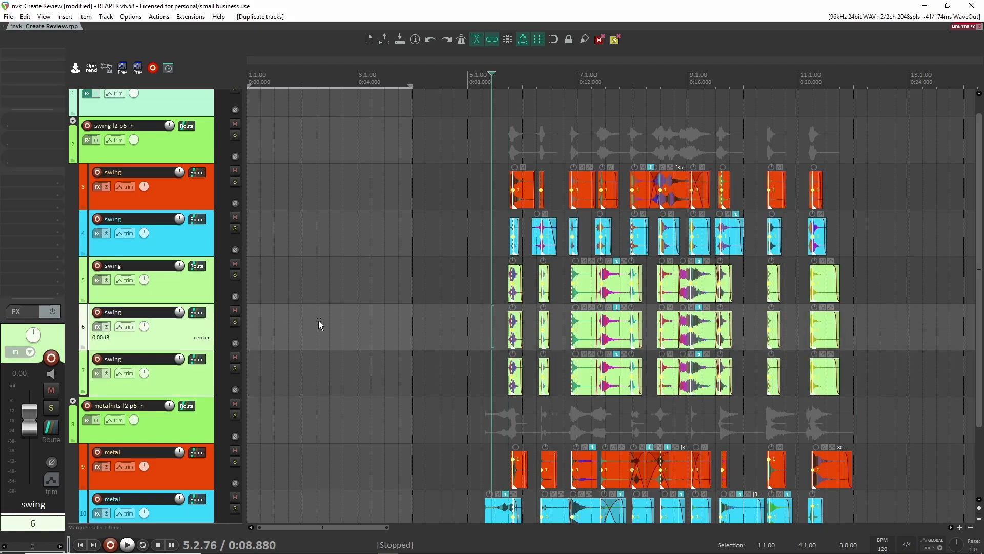
{"action": "left_click", "coordinate": [193, 389]}
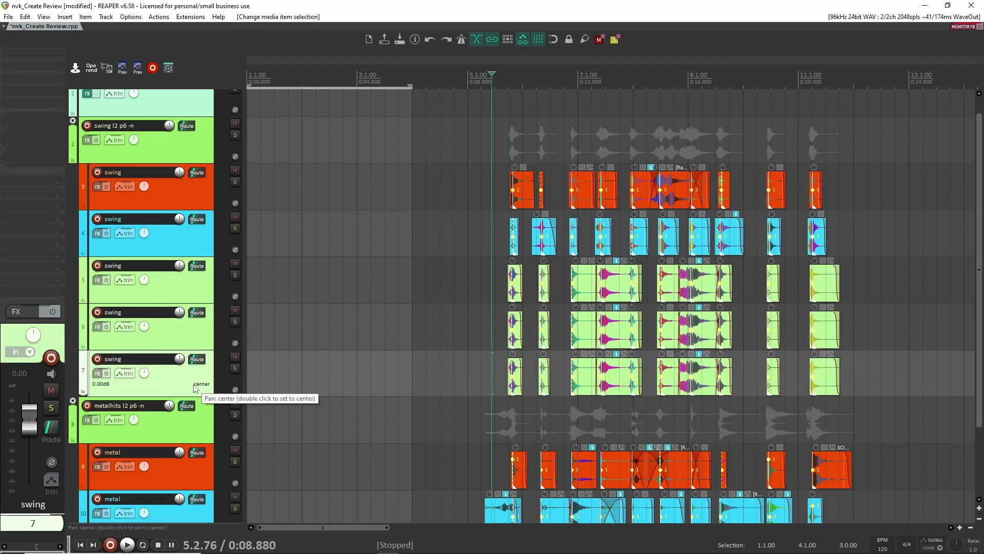
{"action": "key", "text": "ctrl+alt+d"}
{"action": "key", "text": "ctrl+alt+d"}
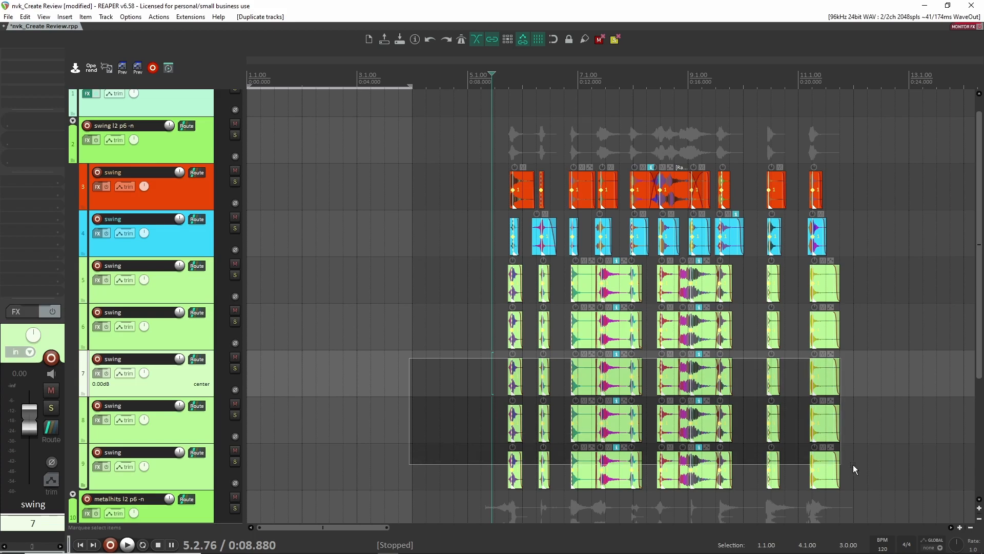
{"action": "left_click_drag", "start_coordinate": [410, 358], "coordinate": [841, 488]}
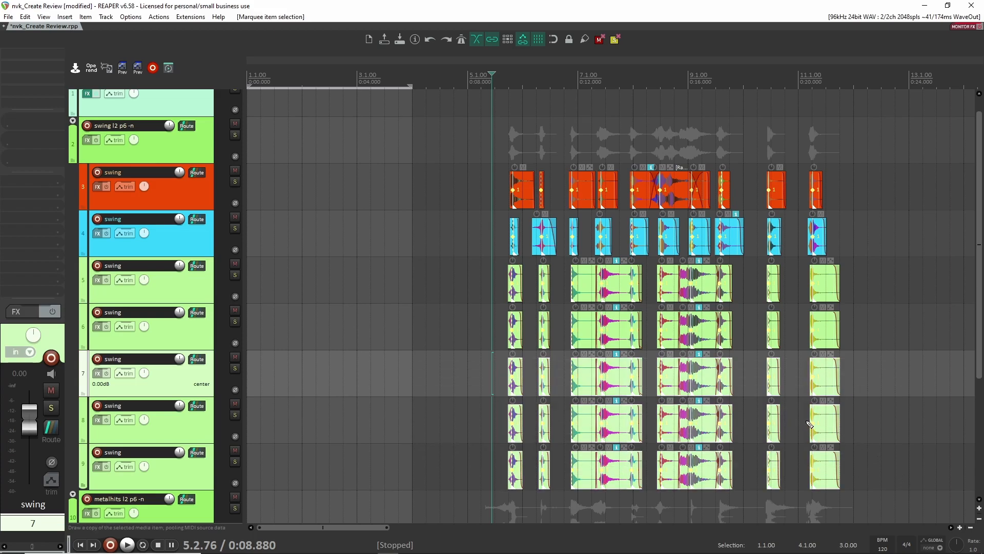
{"action": "key", "text": "r"}
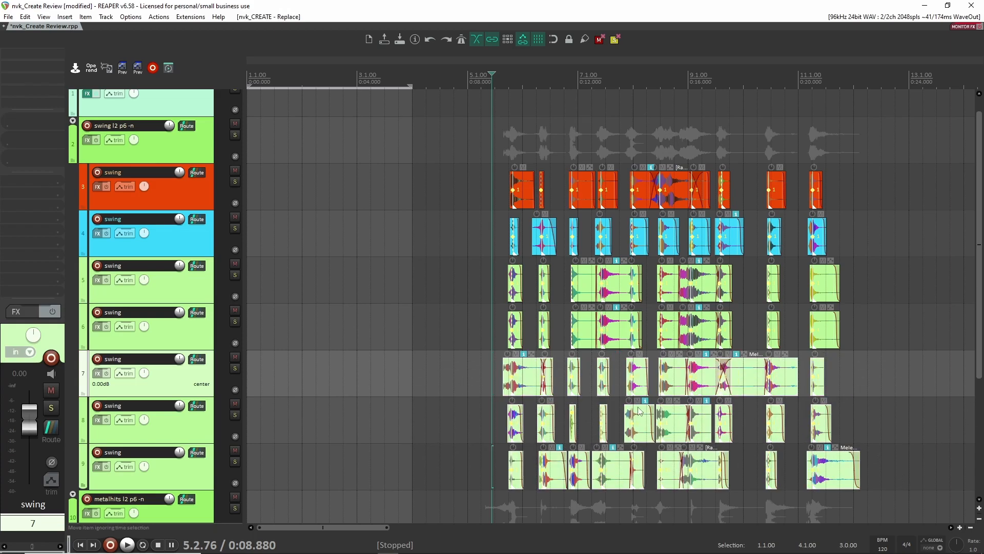
- Create a metalhit layer from a copy of the last swing track and replace its items with nvk_CREATE Replace
{"action": "scroll", "coordinate": [639, 411], "scroll_direction": "down", "scroll_amount": 2}
{"action": "left_click", "coordinate": [195, 377]}
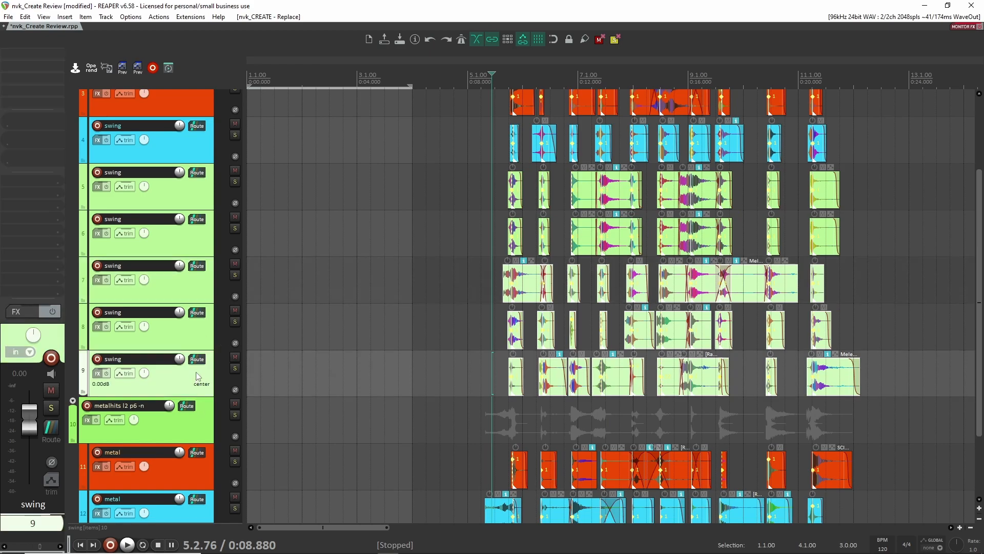
{"action": "key", "text": "ctrl+d"}
{"action": "double_click", "coordinate": [162, 404]}
{"action": "type", "text": "metalhit"}
{"action": "key", "text": "Return"}
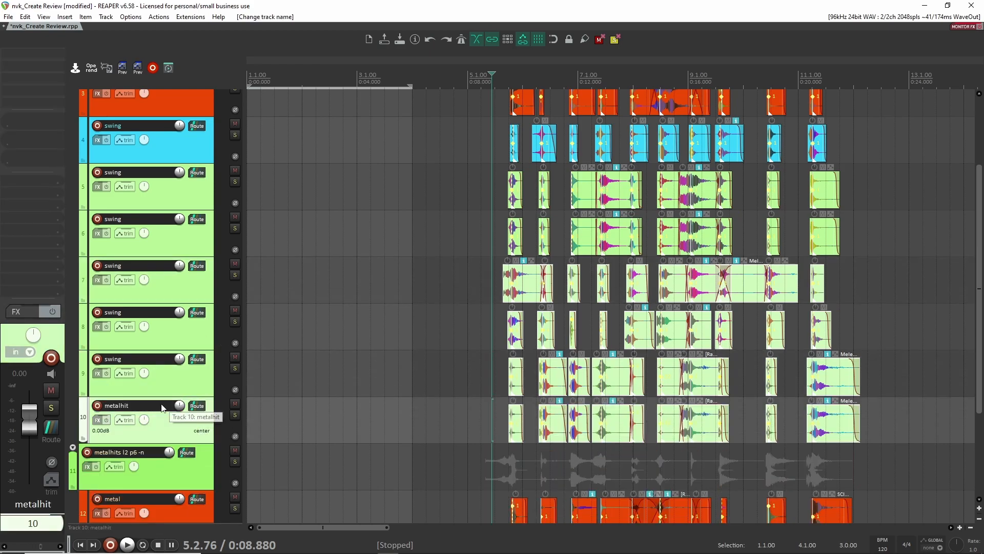
{"action": "key", "text": "ctrl+shift+r"}
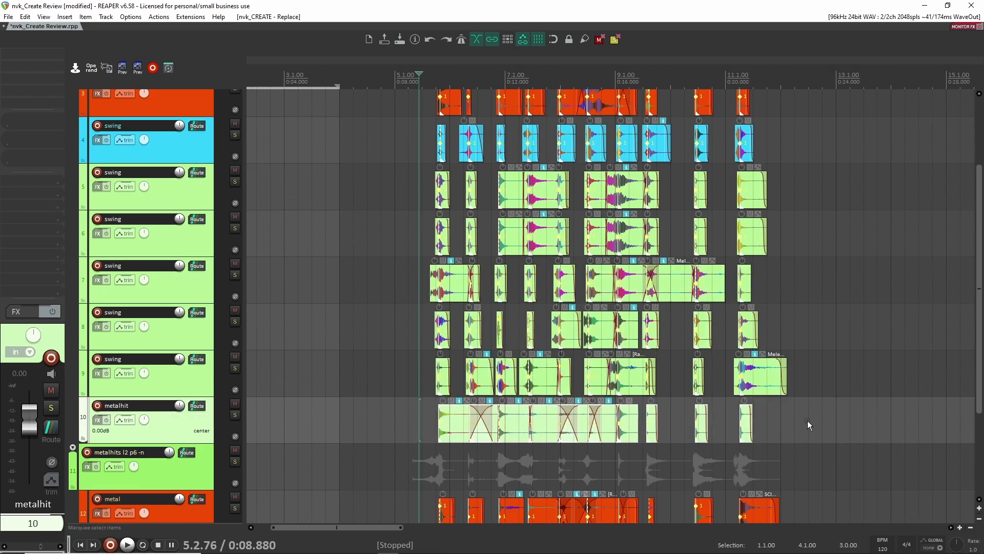
- View the media database selection in nvk_CREATE, check the options for DDA Melee Weapons Pack 1, and close the window
{"action": "scroll", "coordinate": [394, 370], "scroll_direction": "down", "scroll_amount": 3}
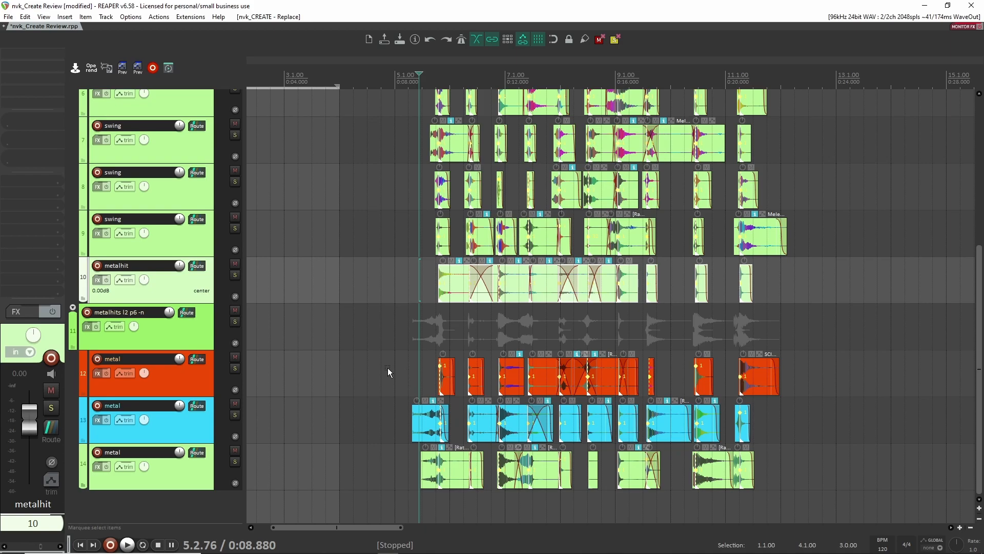
{"action": "key", "text": "ctrl+shift+r"}
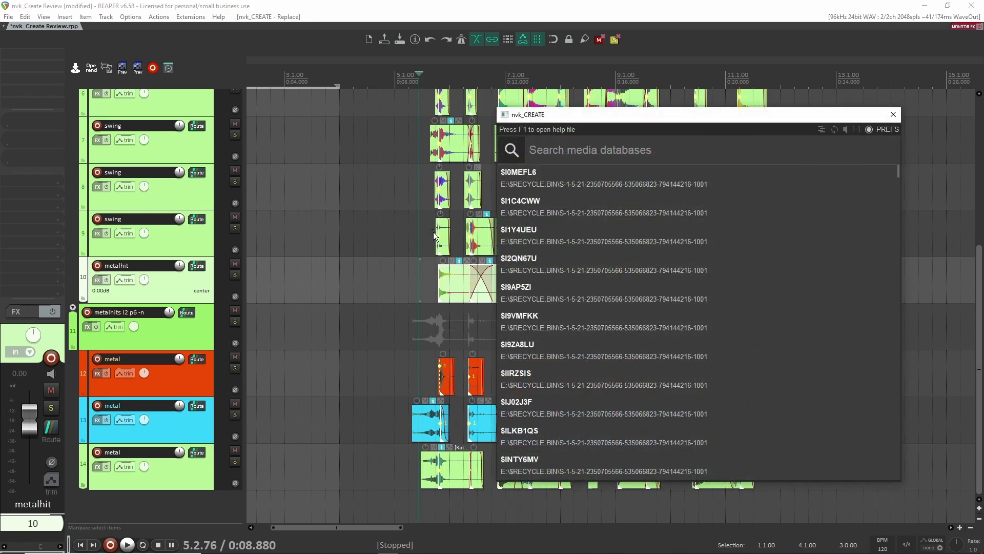
{"action": "right_click", "coordinate": [549, 149]}
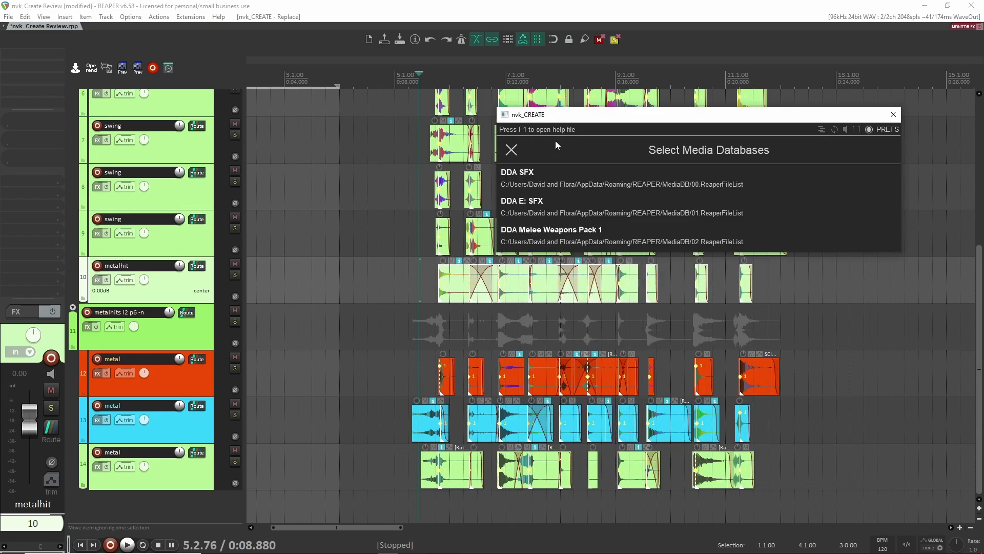
{"action": "left_click", "coordinate": [715, 231]}
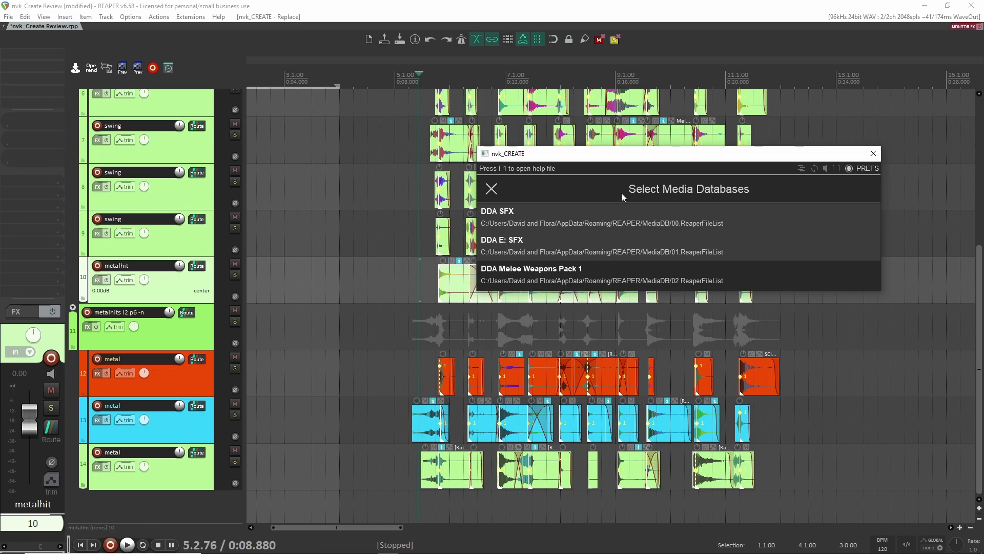
{"action": "right_click", "coordinate": [612, 277]}
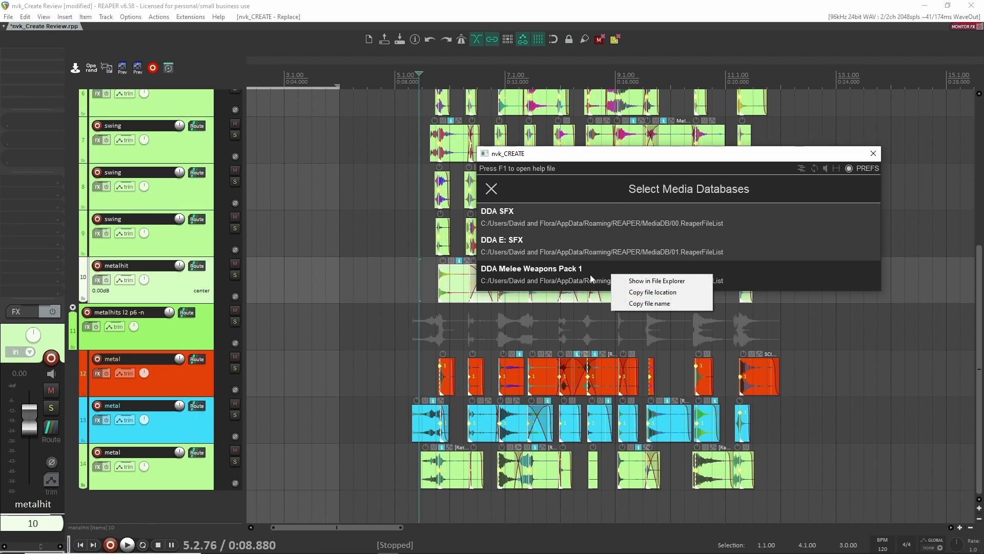
{"action": "left_click", "coordinate": [590, 278]}
{"action": "right_click", "coordinate": [590, 277]}
{"action": "left_click", "coordinate": [671, 240]}
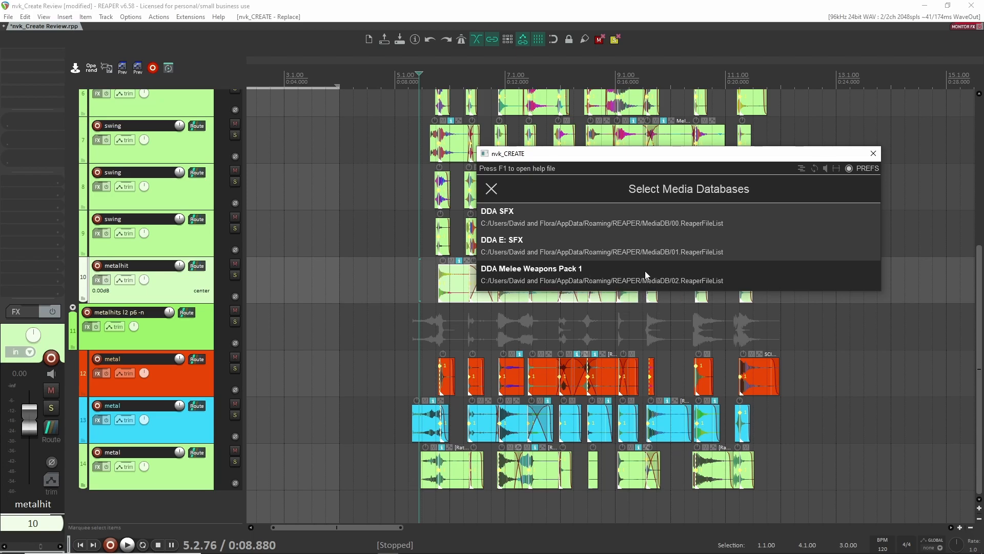
{"action": "right_click", "coordinate": [646, 271]}
{"action": "left_click", "coordinate": [741, 259]}
{"action": "left_click", "coordinate": [873, 153]}
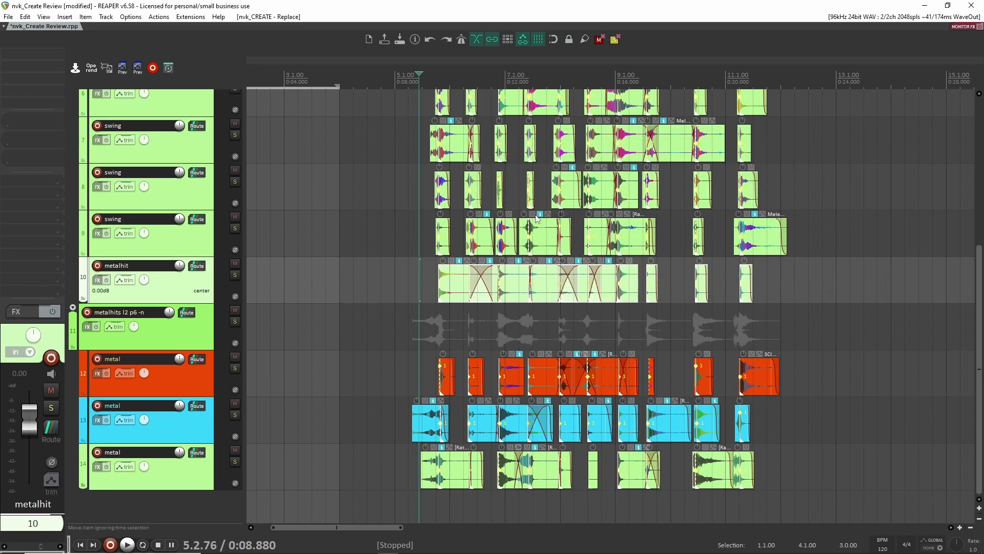
- Examine the DDA Melee Weapons Pack 1 database and its options, such as scanning for new files, in an enlarged Media Explorer
{"action": "left_click", "coordinate": [65, 18]}
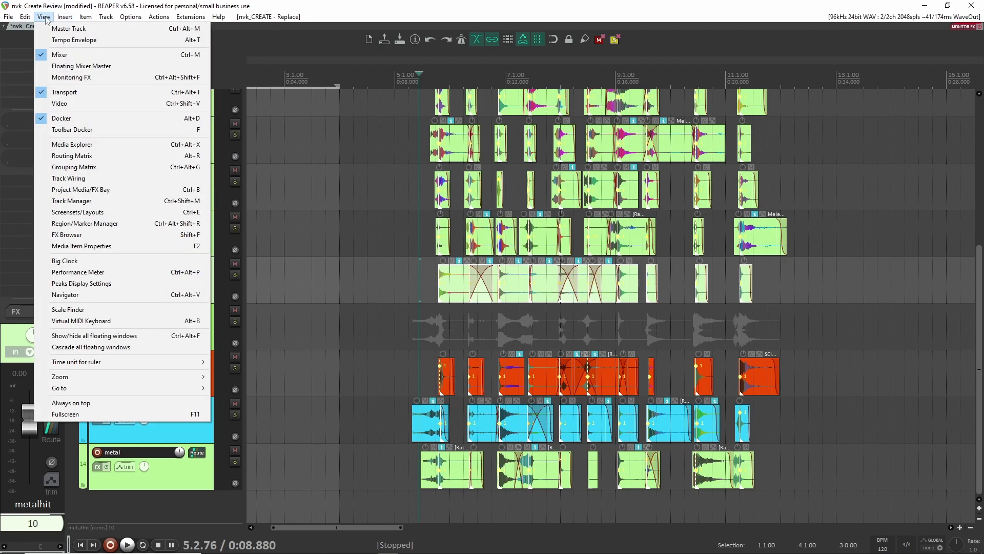
{"action": "left_click", "coordinate": [62, 139]}
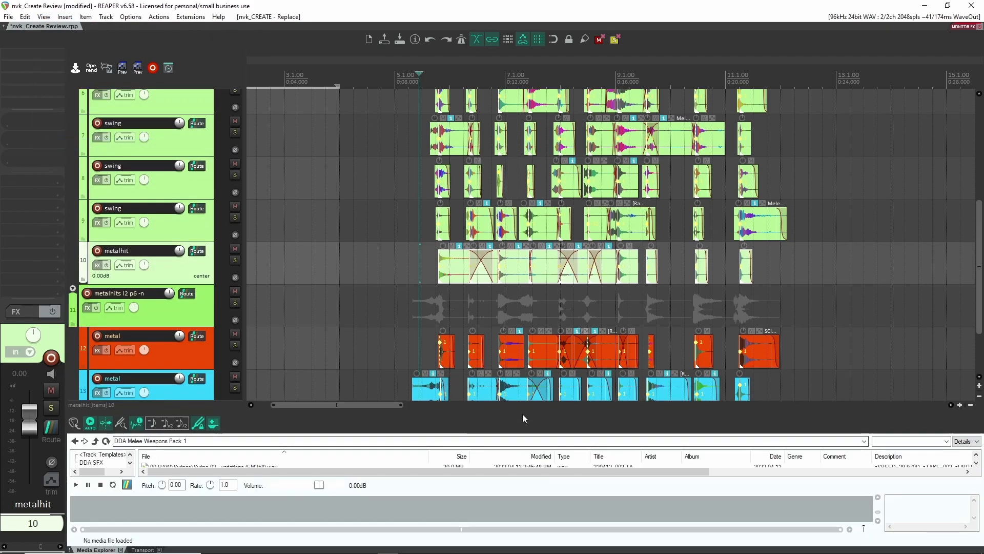
{"action": "left_click_drag", "start_coordinate": [523, 413], "coordinate": [523, 208]}
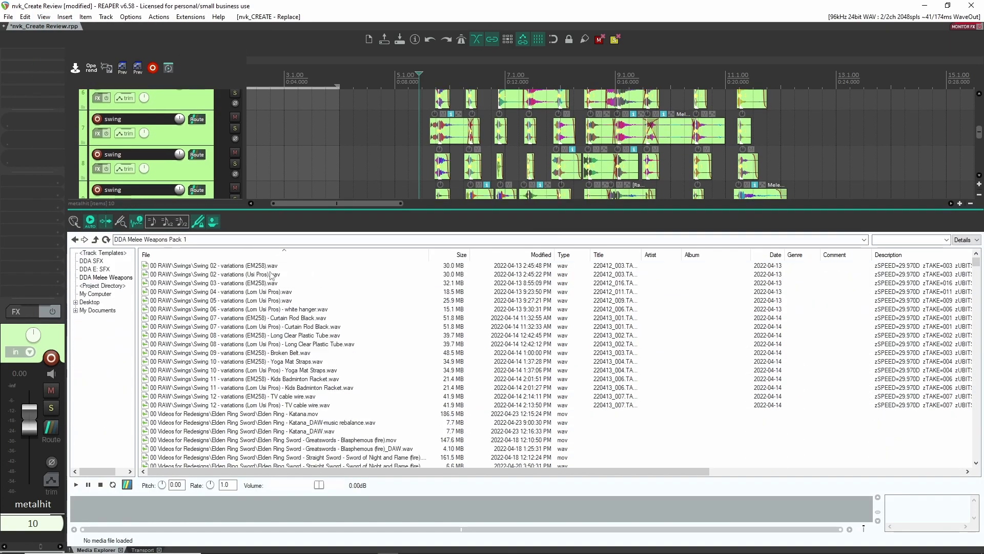
{"action": "right_click", "coordinate": [105, 278]}
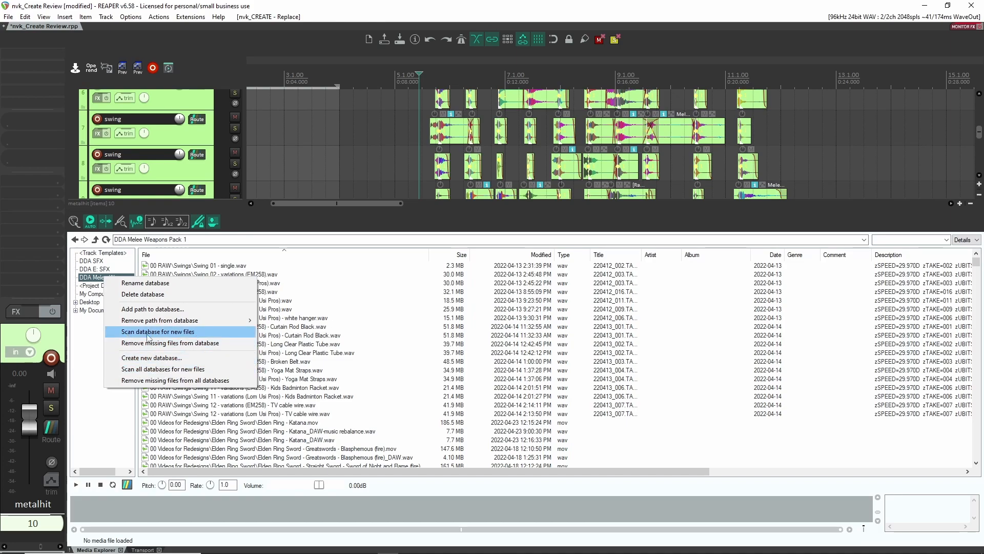
{"action": "left_click", "coordinate": [534, 204]}
{"action": "left_click_drag", "start_coordinate": [540, 211], "coordinate": [539, 533]}
{"action": "scroll", "coordinate": [705, 283], "scroll_direction": "left", "scroll_amount": 6}
{"action": "scroll", "coordinate": [705, 282], "scroll_direction": "left", "scroll_amount": 8}
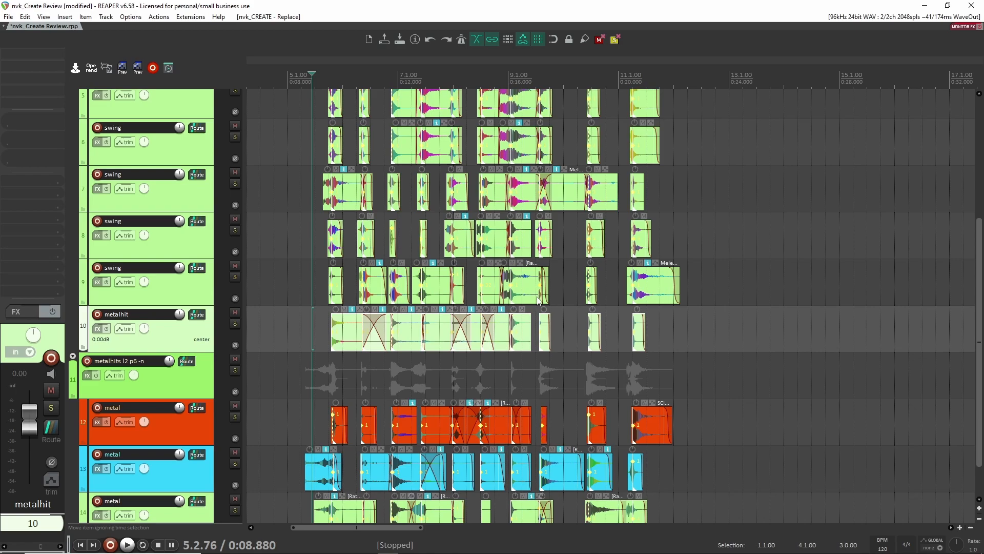
- Choose DDA Melee Weapons Pack 1 as the media database searched by nvk_CREATE and close the window
{"action": "key", "text": "ctrl+space"}
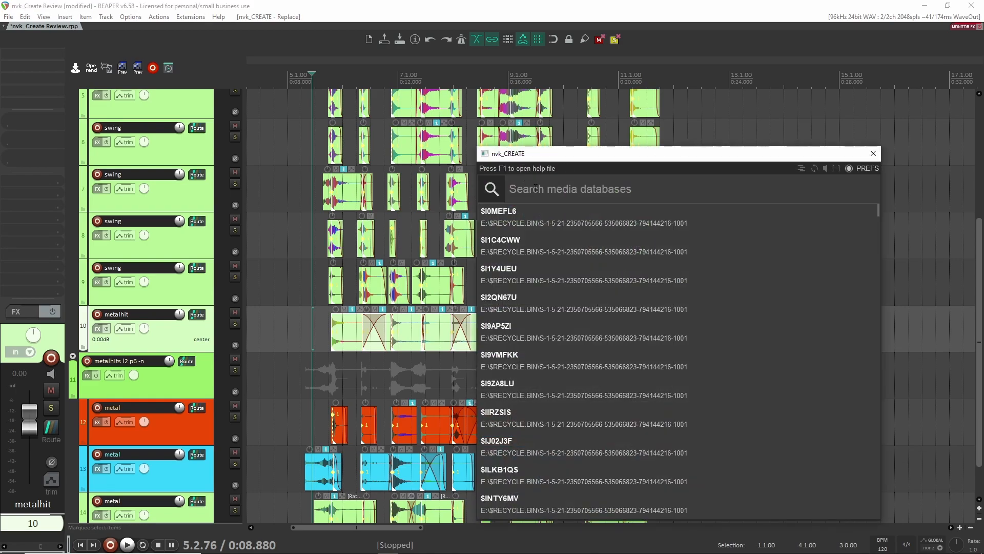
{"action": "right_click", "coordinate": [538, 189]}
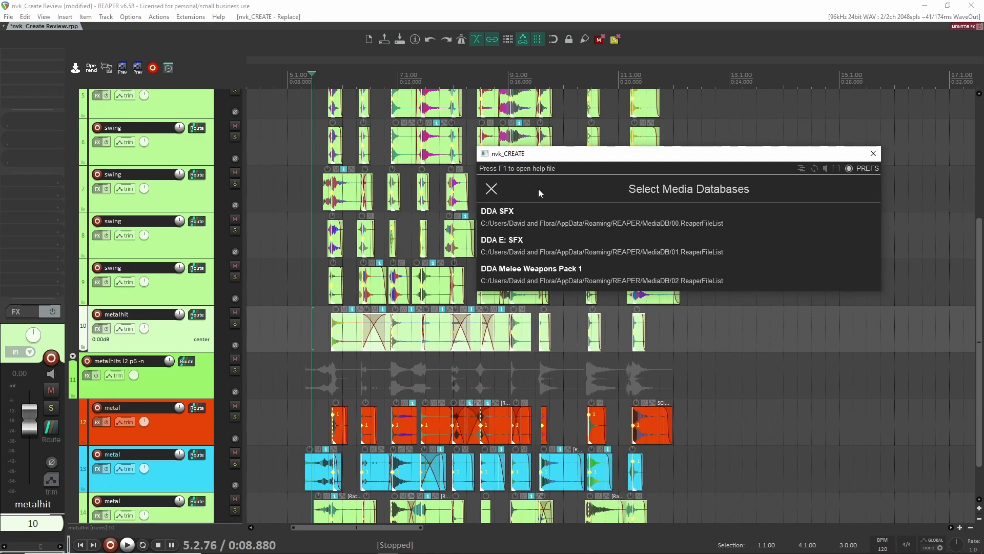
{"action": "right_click", "coordinate": [591, 272]}
{"action": "left_click", "coordinate": [584, 280]}
{"action": "right_click", "coordinate": [677, 272]}
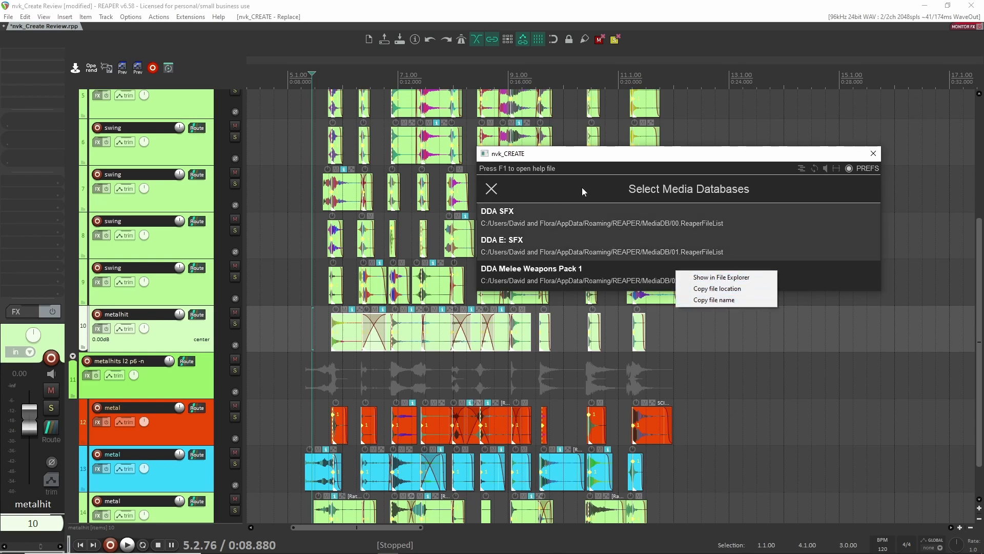
{"action": "left_click", "coordinate": [679, 194]}
{"action": "left_click", "coordinate": [680, 194]}
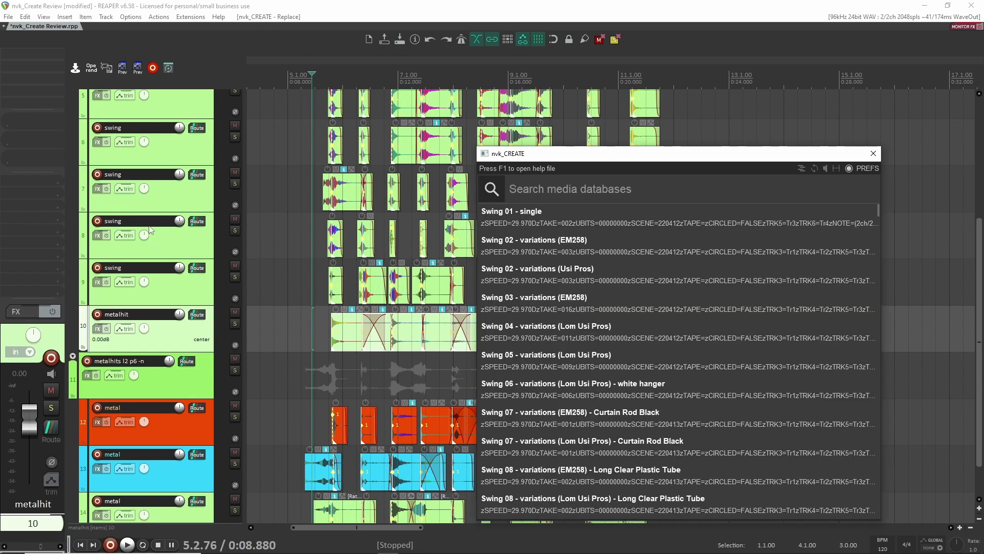
{"action": "left_click", "coordinate": [872, 154]}
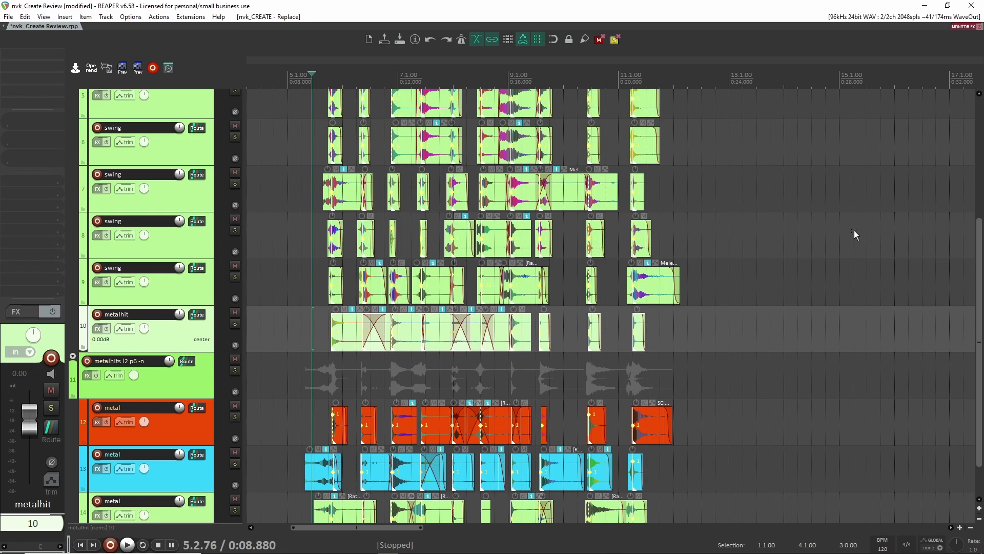
- Examine the metalhit track's name, the swing folder's name with its l2 p6 -n options, and the layers below
{"action": "scroll", "coordinate": [818, 229], "scroll_direction": "down", "scroll_amount": 1}
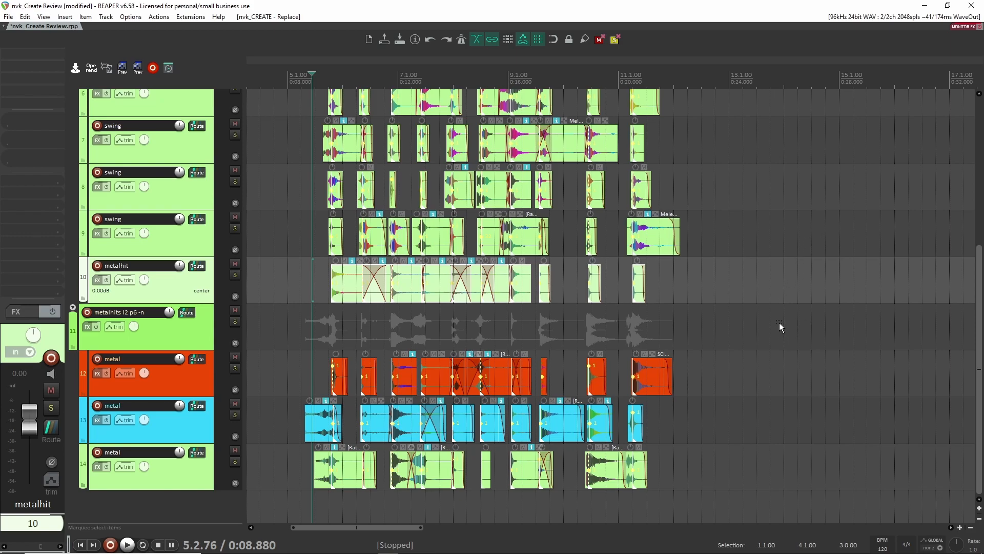
{"action": "scroll", "coordinate": [769, 339], "scroll_direction": "right", "scroll_amount": 3}
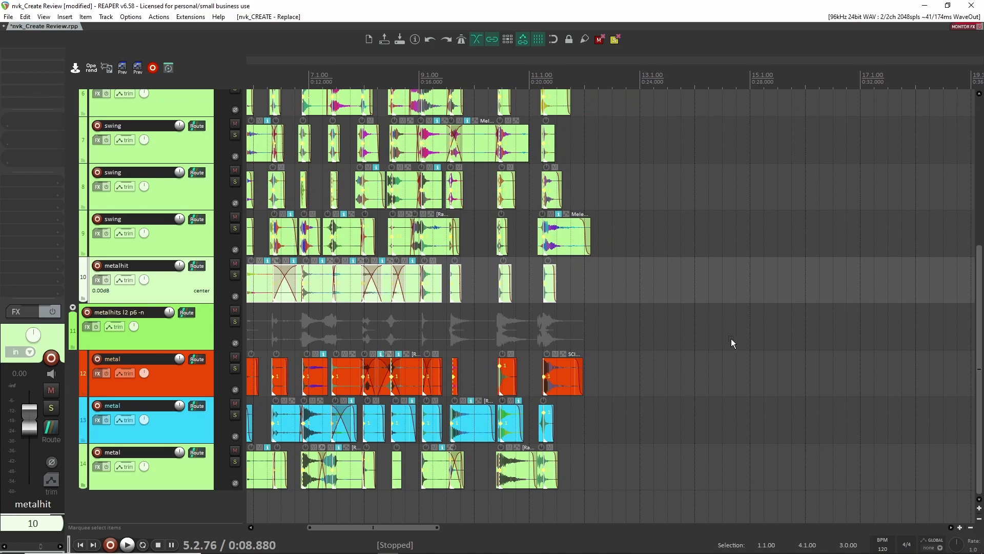
{"action": "scroll", "coordinate": [499, 288], "scroll_direction": "left", "scroll_amount": 3}
{"action": "scroll", "coordinate": [499, 288], "scroll_direction": "up", "scroll_amount": 2}
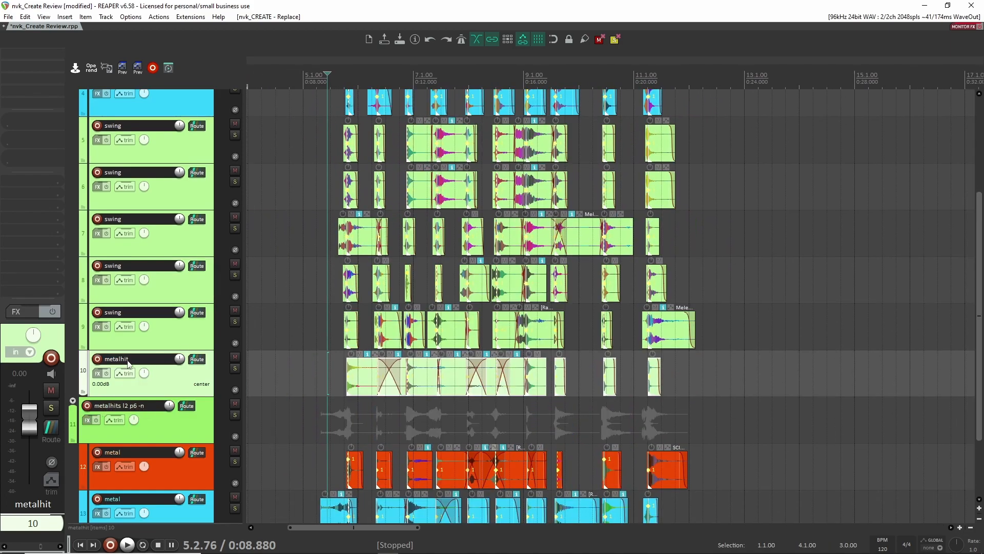
{"action": "double_click", "coordinate": [132, 359]}
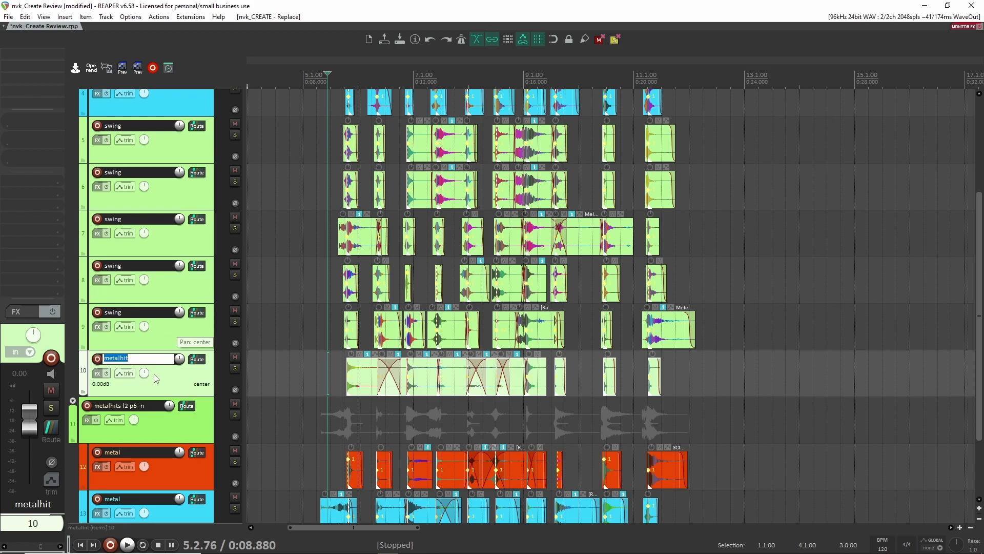
{"action": "key", "text": "Return"}
{"action": "scroll", "coordinate": [159, 374], "scroll_direction": "up", "scroll_amount": 3}
{"action": "left_click", "coordinate": [115, 132]}
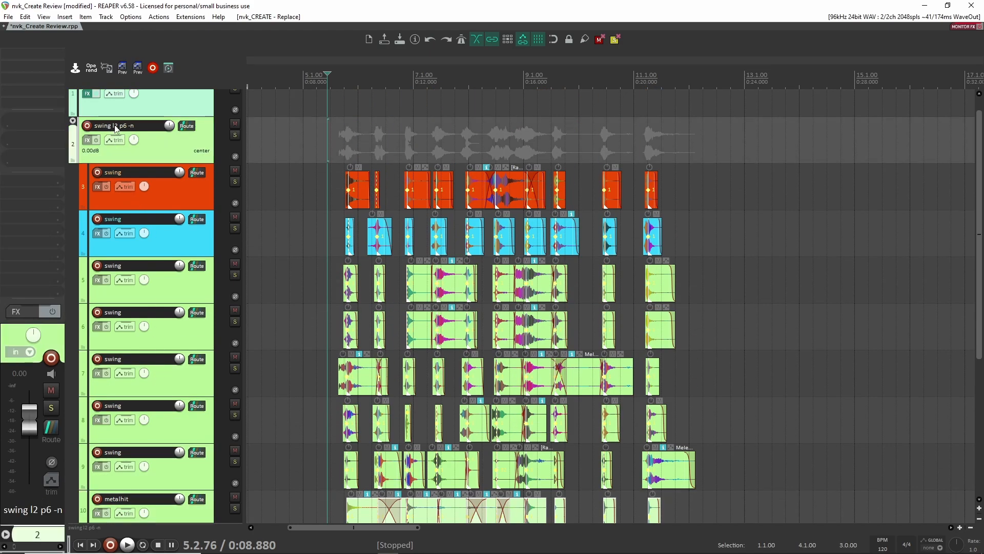
{"action": "double_click", "coordinate": [115, 126]}
{"action": "left_click", "coordinate": [127, 125]}
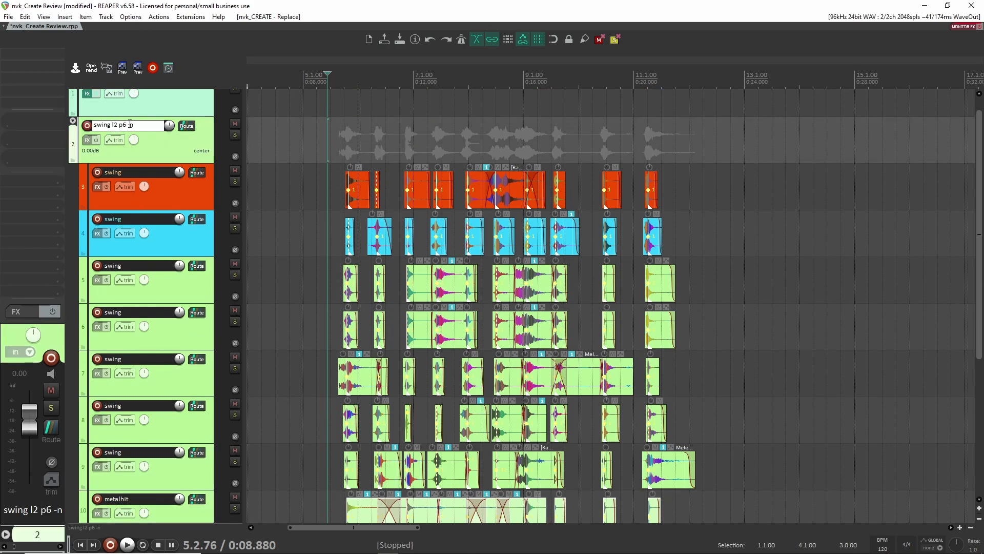
{"action": "scroll", "coordinate": [434, 417], "scroll_direction": "down", "scroll_amount": 5}
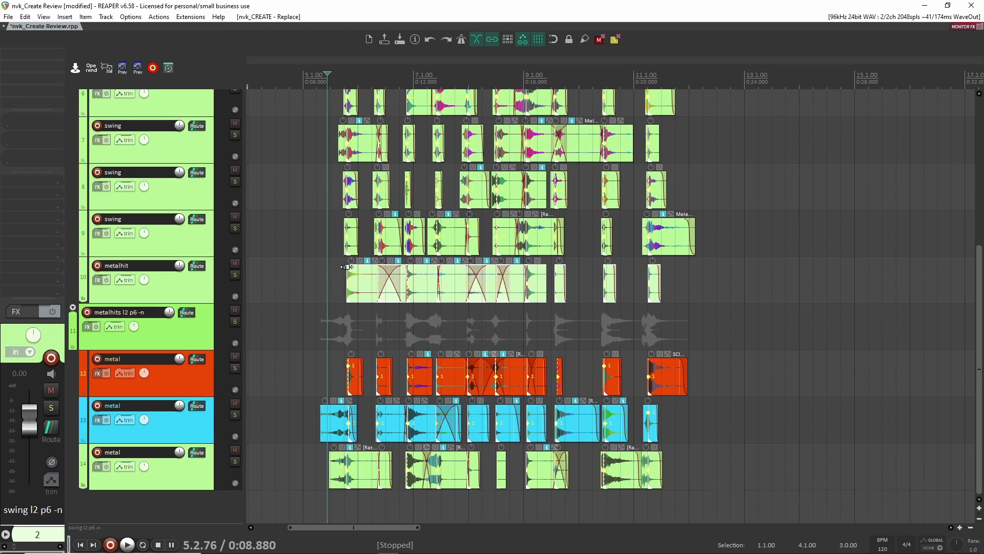
- Deselect the metalhit items and place the edit cursor in the empty area after the last item on that track
{"action": "left_click_drag", "start_coordinate": [368, 336], "coordinate": [738, 290]}
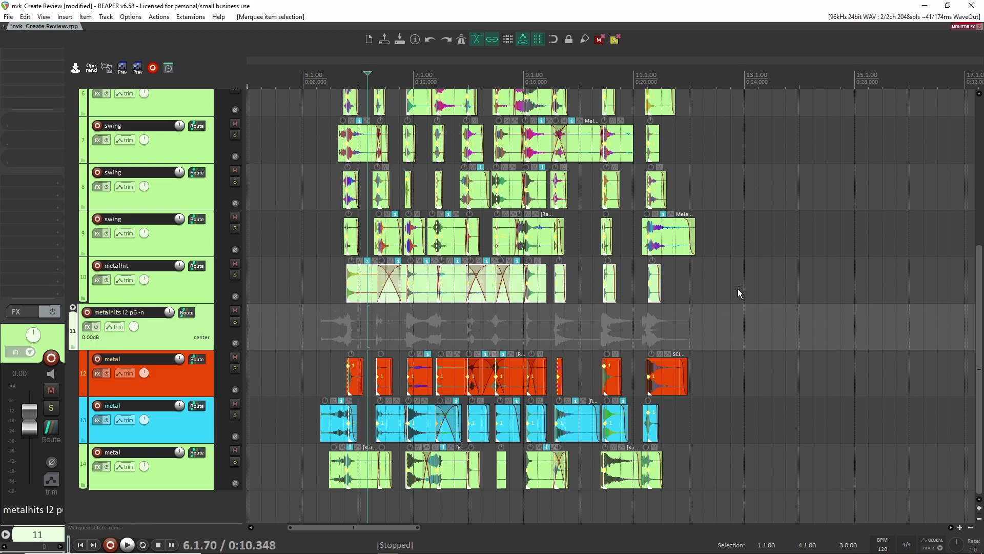
{"action": "left_click", "coordinate": [716, 290]}
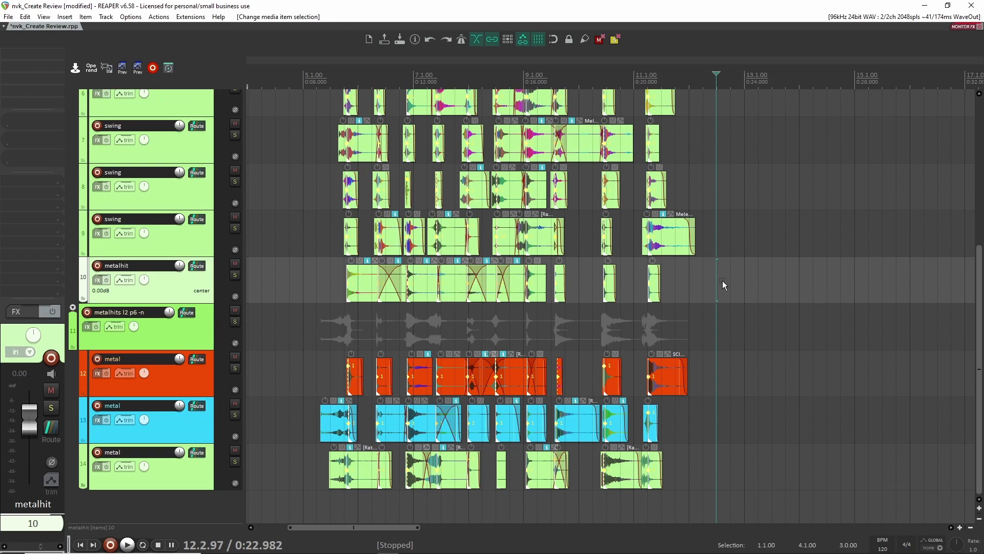
{"action": "scroll", "coordinate": [689, 285], "scroll_direction": "up", "scroll_amount": 5}
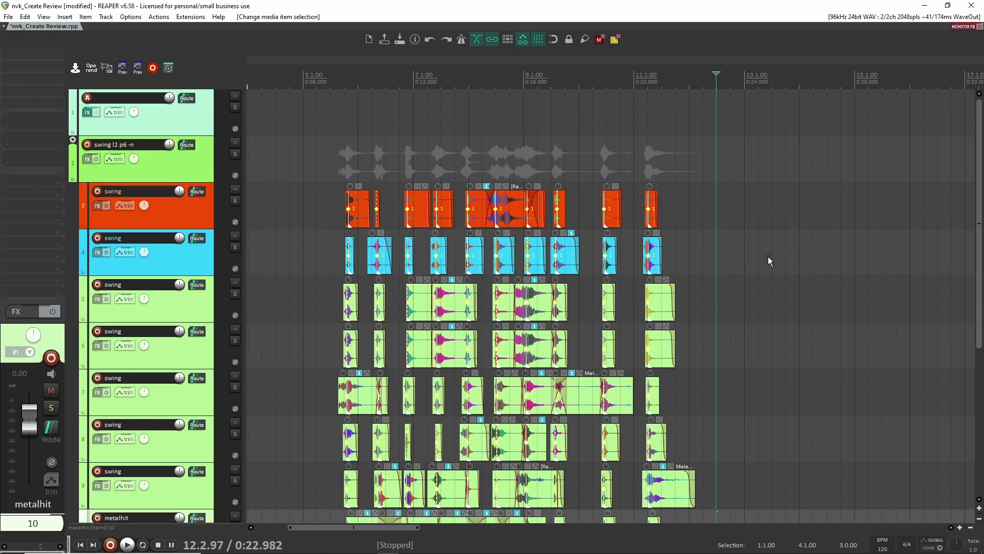
- Browse the Melee Weapons Pack files in nvk_CREATE from the raw swings to the Session 01 swings, and close the window
{"action": "key", "text": "ctrl+alt+c"}
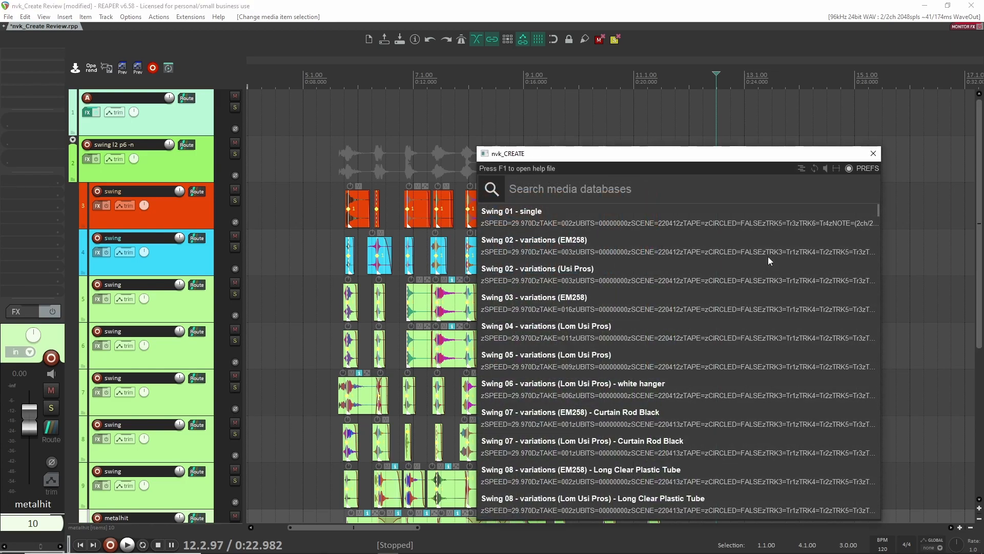
{"action": "key", "text": "Down"}
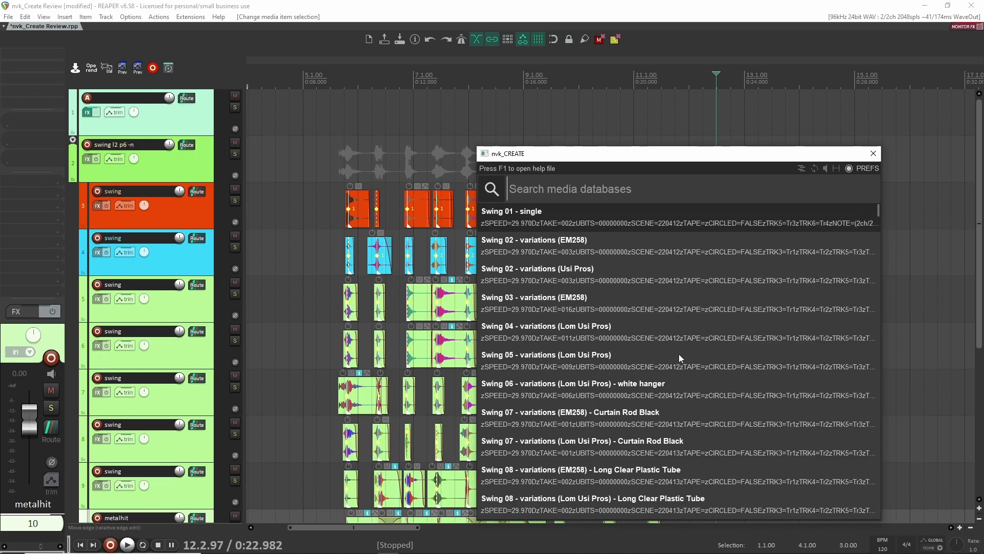
{"action": "scroll", "coordinate": [620, 297], "scroll_direction": "down", "scroll_amount": 5}
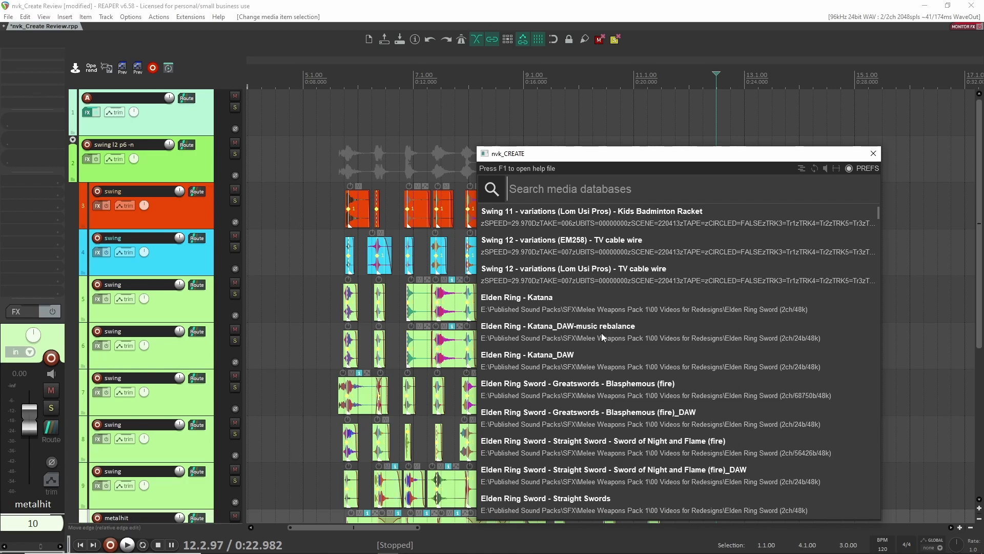
{"action": "scroll", "coordinate": [633, 312], "scroll_direction": "down", "scroll_amount": 10}
{"action": "left_click", "coordinate": [632, 316]}
{"action": "scroll", "coordinate": [632, 315], "scroll_direction": "down", "scroll_amount": 3}
{"action": "left_click", "coordinate": [632, 316]}
{"action": "scroll", "coordinate": [630, 315], "scroll_direction": "down", "scroll_amount": 4}
{"action": "key", "text": "Down"}
{"action": "key", "text": "Down"}
{"action": "key", "text": "Down"}
{"action": "key", "text": "Down"}
{"action": "key", "text": "Down"}
{"action": "scroll", "coordinate": [629, 312], "scroll_direction": "down", "scroll_amount": 3}
{"action": "key", "text": "Down"}
{"action": "key", "text": "Down"}
{"action": "key", "text": "Down"}
{"action": "key", "text": "Down"}
{"action": "key", "text": "Down"}
{"action": "key", "text": "Down"}
{"action": "key", "text": "Down"}
{"action": "key", "text": "Down"}
{"action": "key", "text": "Down"}
{"action": "key", "text": "Down"}
{"action": "key", "text": "Down"}
{"action": "key", "text": "Down"}
{"action": "key", "text": "Down"}
{"action": "key", "text": "Down"}
{"action": "key", "text": "Down"}
{"action": "key", "text": "Down"}
{"action": "key", "text": "Down"}
{"action": "key", "text": "Down"}
{"action": "key", "text": "Down"}
{"action": "key", "text": "Down"}
{"action": "key", "text": "Down"}
{"action": "key", "text": "Down"}
{"action": "key", "text": "Down"}
{"action": "key", "text": "Down"}
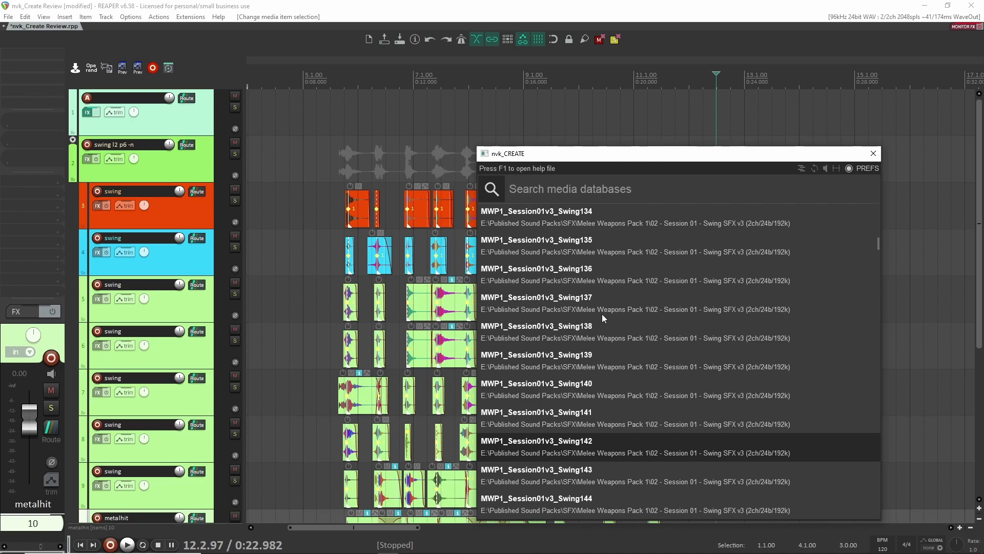
{"action": "type", "text": "r"}
{"action": "key", "text": "BackSpace"}
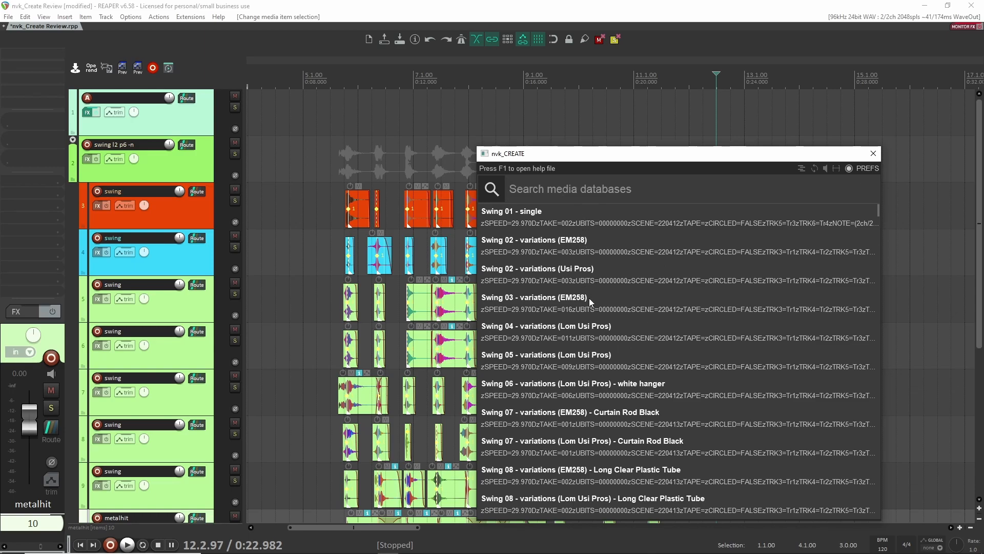
{"action": "scroll", "coordinate": [646, 410], "scroll_direction": "down", "scroll_amount": 3}
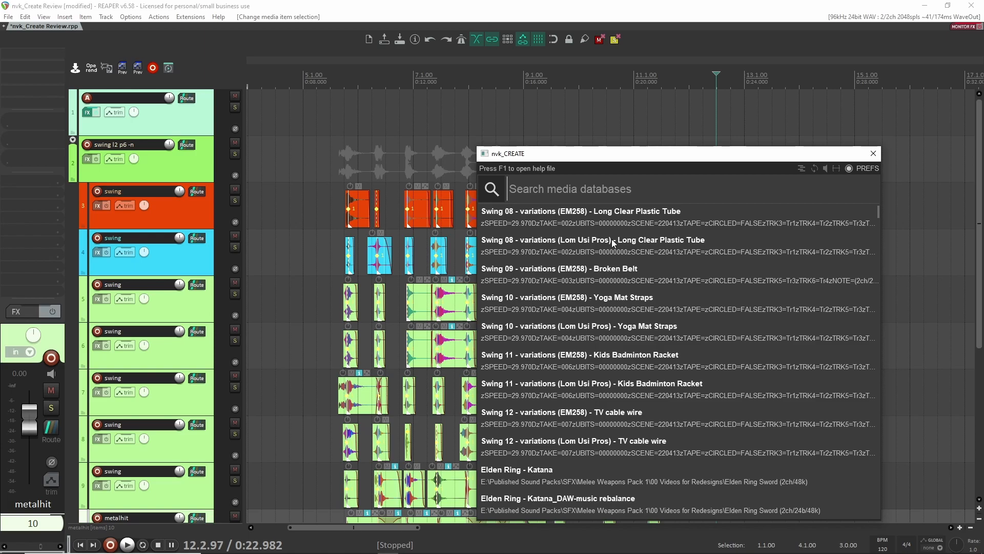
{"action": "left_click_drag", "start_coordinate": [658, 159], "coordinate": [638, 123]}
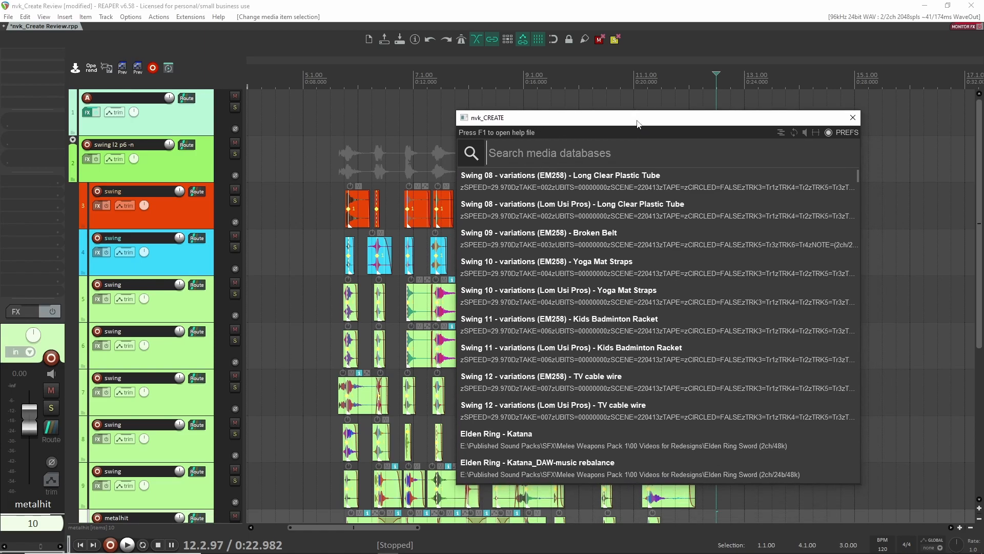
{"action": "left_click", "coordinate": [853, 118]}
- View the DDA Melee Weapons Pack 1 files and the search field in an enlarged Media Explorer, and close it
{"action": "left_click", "coordinate": [64, 17]}
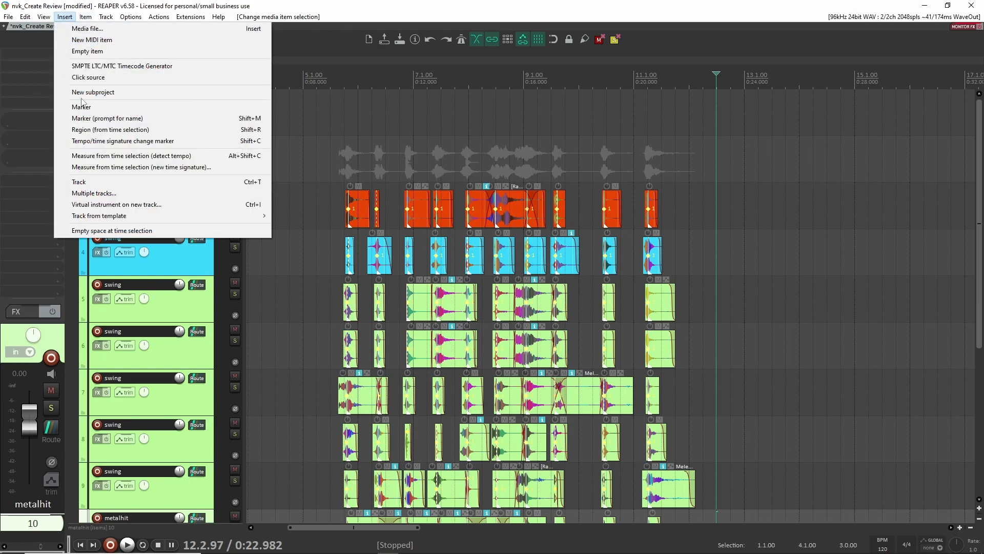
{"action": "left_click", "coordinate": [87, 140]}
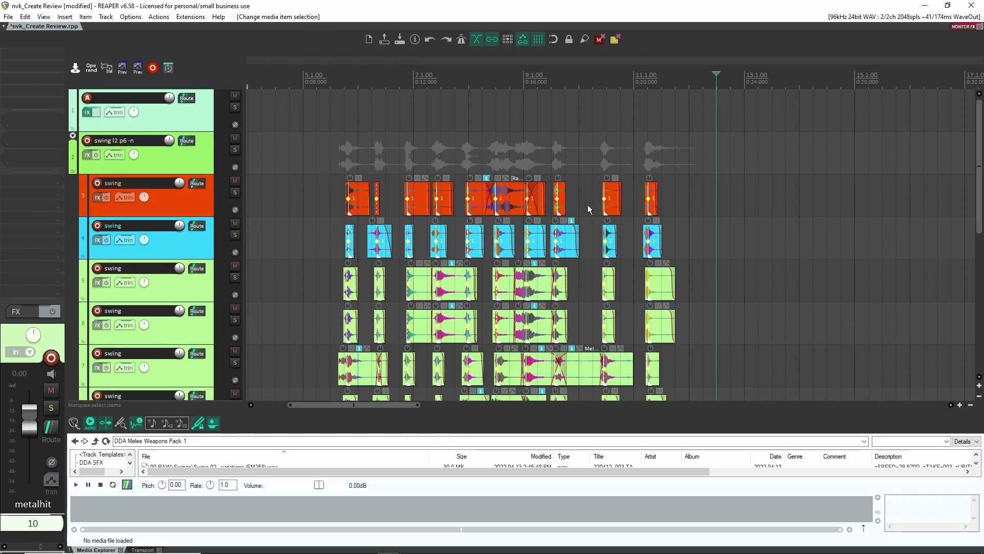
{"action": "left_click_drag", "start_coordinate": [796, 417], "coordinate": [797, 288]}
{"action": "left_click", "coordinate": [894, 314]}
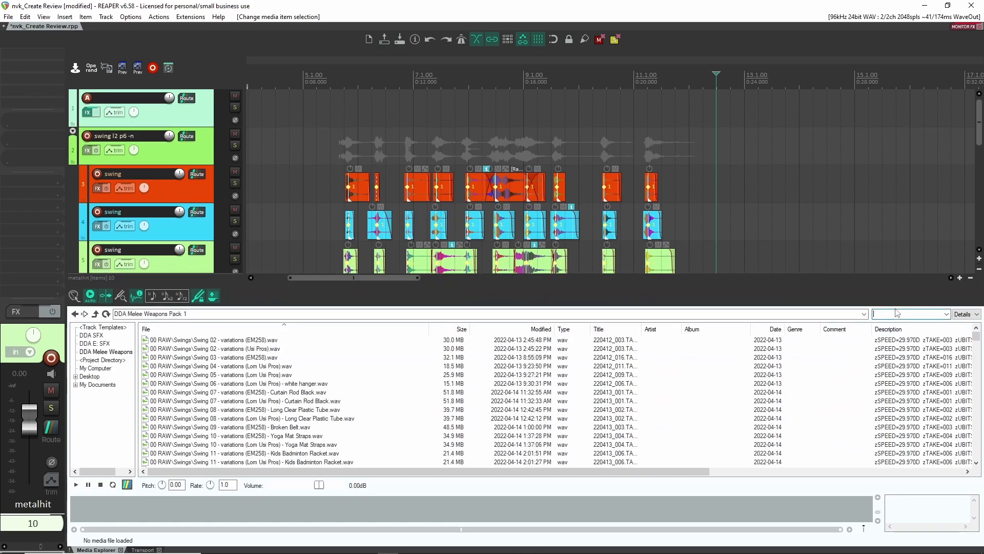
{"action": "key", "text": "F4"}
{"action": "key", "text": "F4"}
{"action": "key", "text": "F4"}
{"action": "key", "text": "F4"}
{"action": "key", "text": "F4"}
{"action": "key", "text": "F4"}
{"action": "left_click", "coordinate": [707, 365]}
{"action": "key", "text": "ctrl+alt+x"}
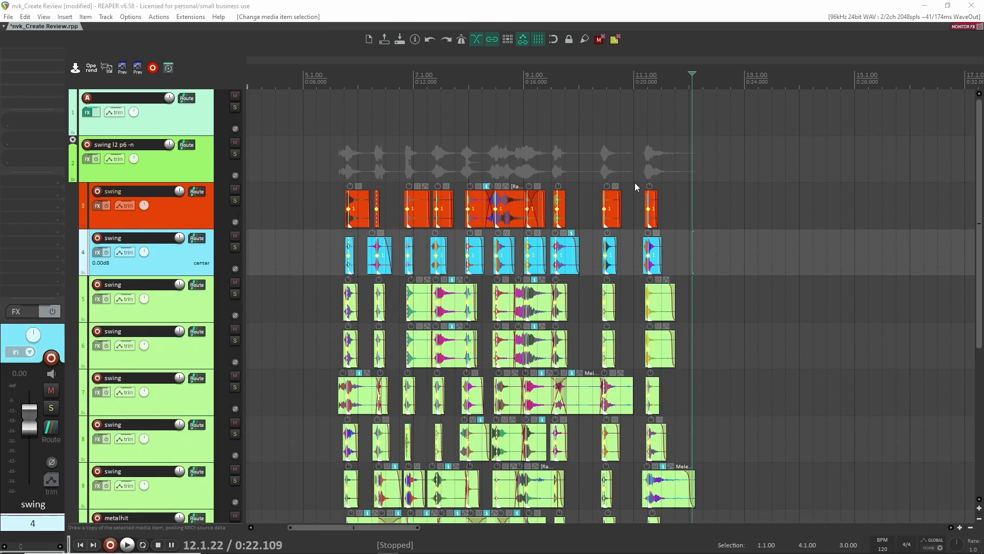
- Search nvk_CREATE for "impact", insert MWP1_Session04_GlitchImpact003 after the second swing track's last item, and move it about 1.5 s later
{"action": "key", "text": "ctrl+f"}
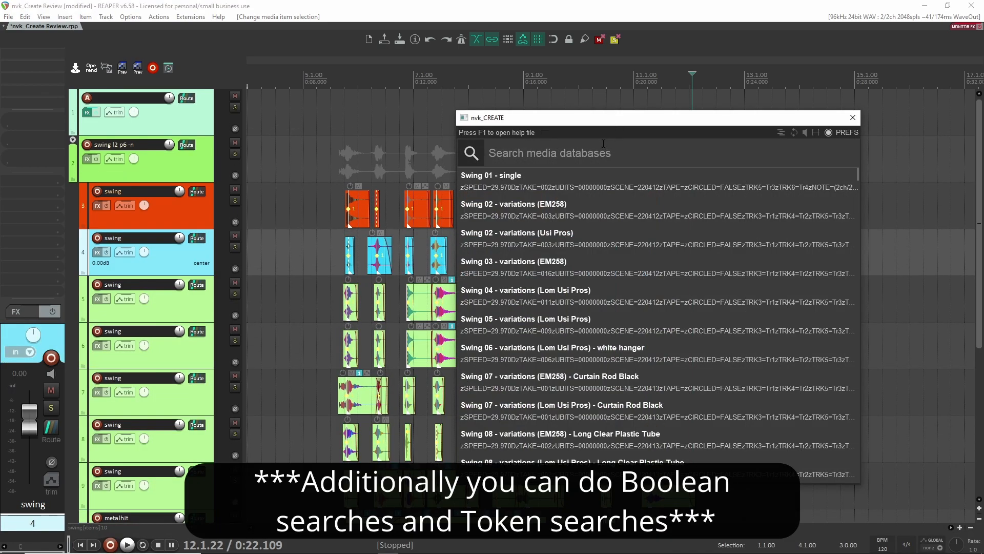
{"action": "left_click", "coordinate": [853, 118]}
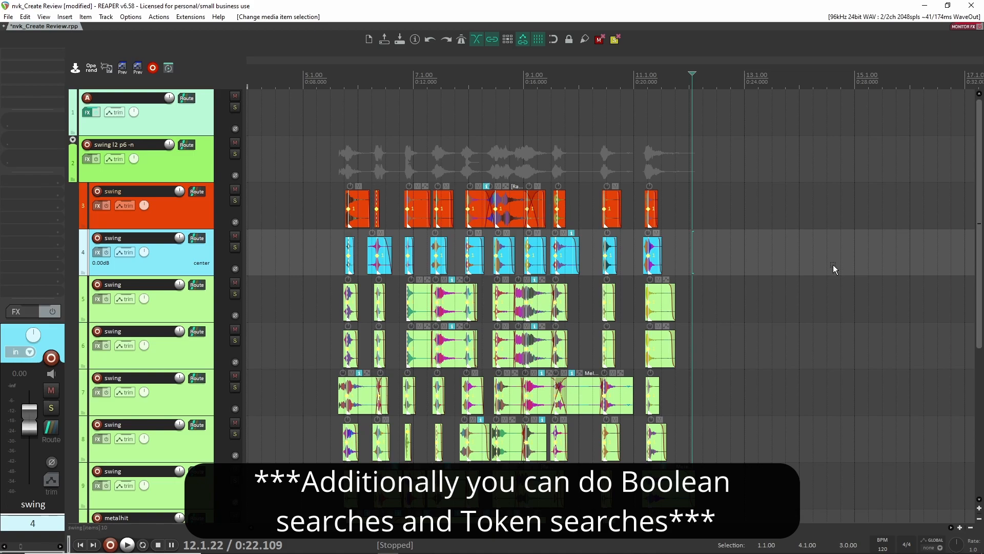
{"action": "key", "text": "ctrl+alt+c"}
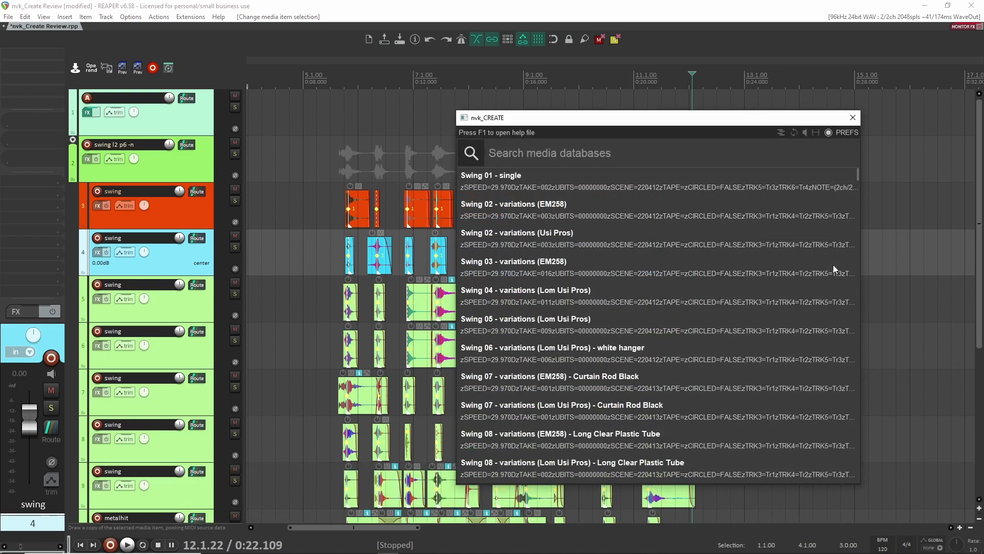
{"action": "type", "text": "impact"}
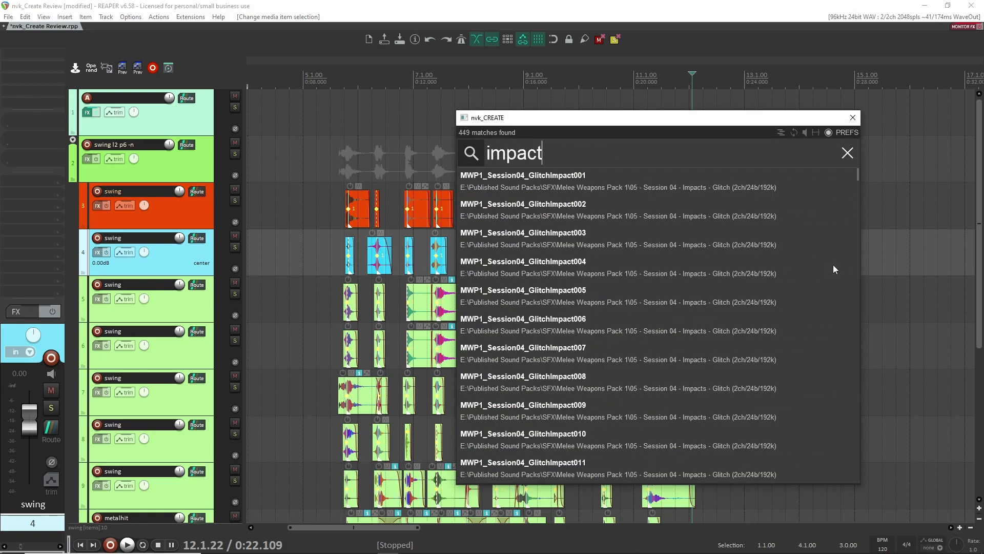
{"action": "key", "text": "Down"}
{"action": "key", "text": "Down"}
{"action": "key", "text": "Down"}
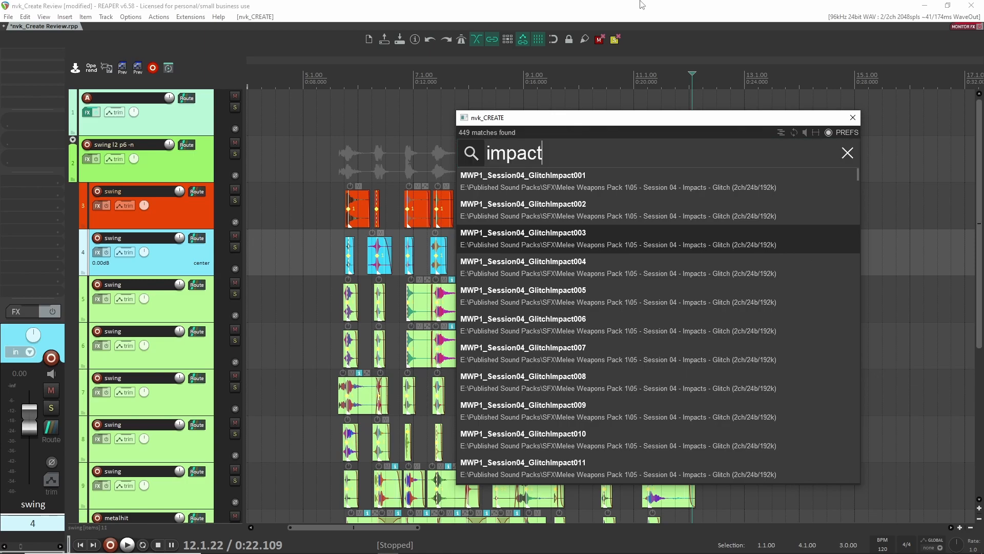
{"action": "left_click", "coordinate": [853, 117]}
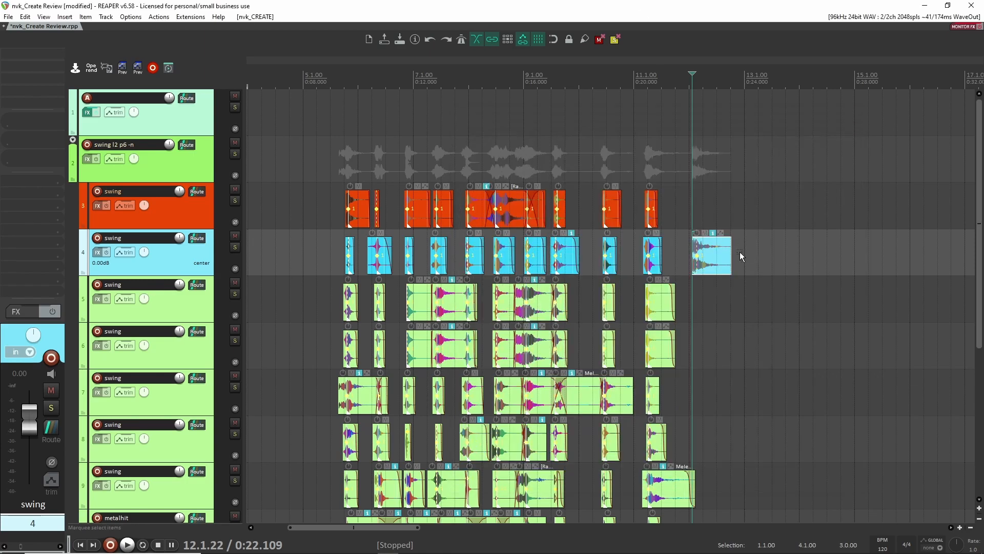
{"action": "left_click_drag", "start_coordinate": [698, 254], "coordinate": [740, 255]}
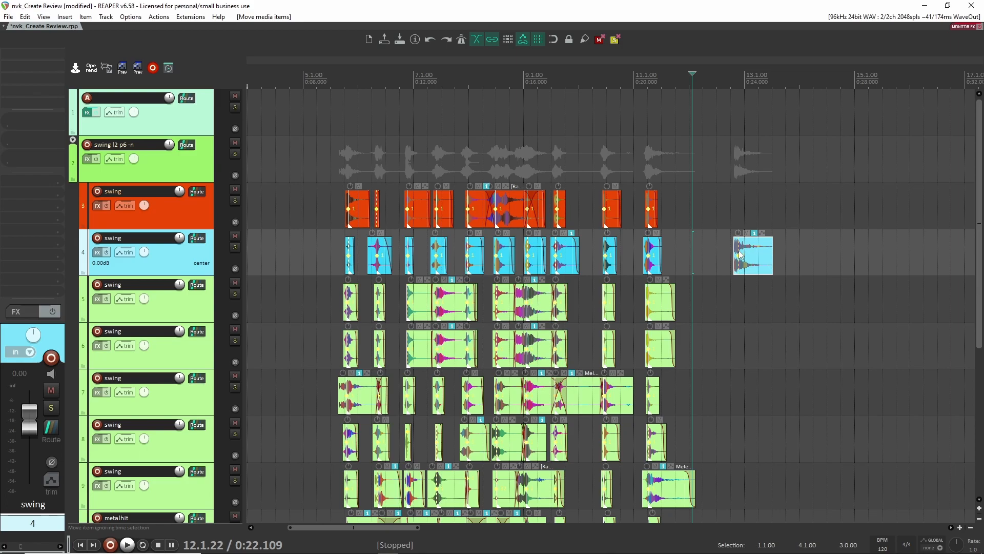